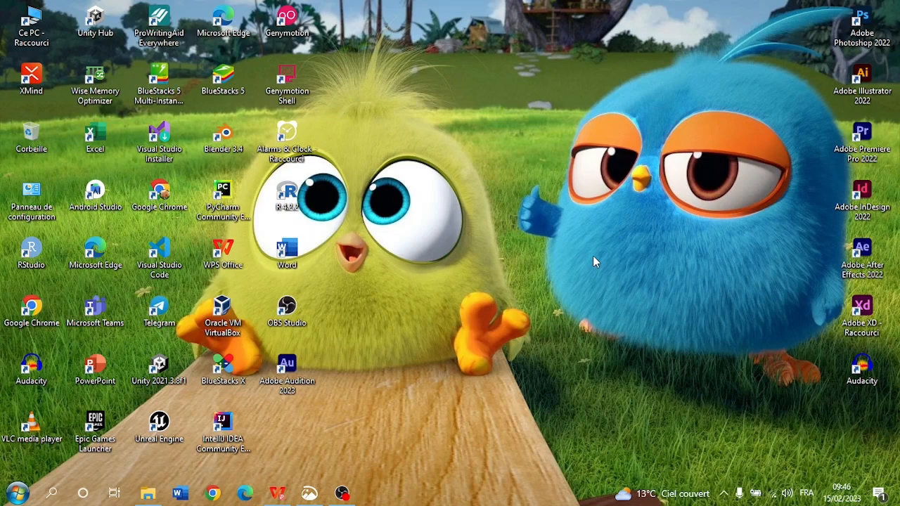
# Step: Move the Word shortcut to the empty desktop area between the two birds and leave it deselected
pyautogui.moveTo(309, 250); pyautogui.dragTo(566, 250)
pyautogui.click(659, 176)
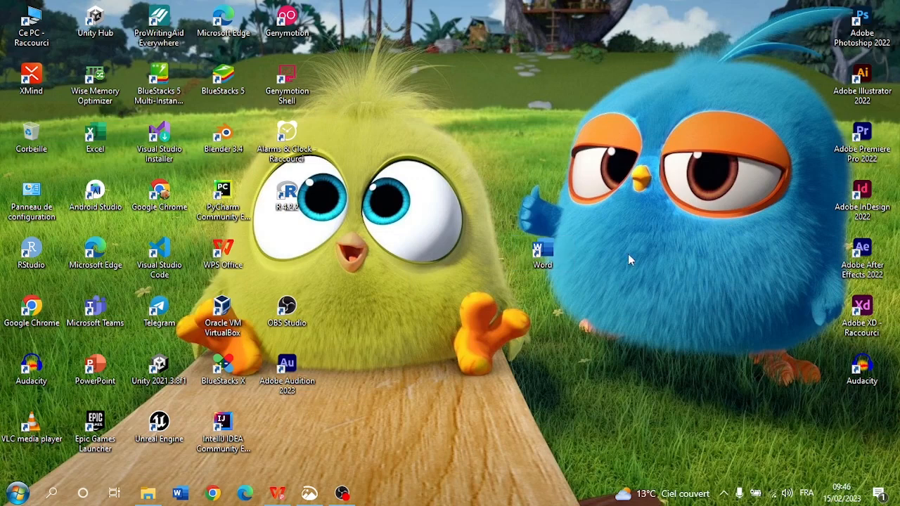
pyautogui.click(543, 252)
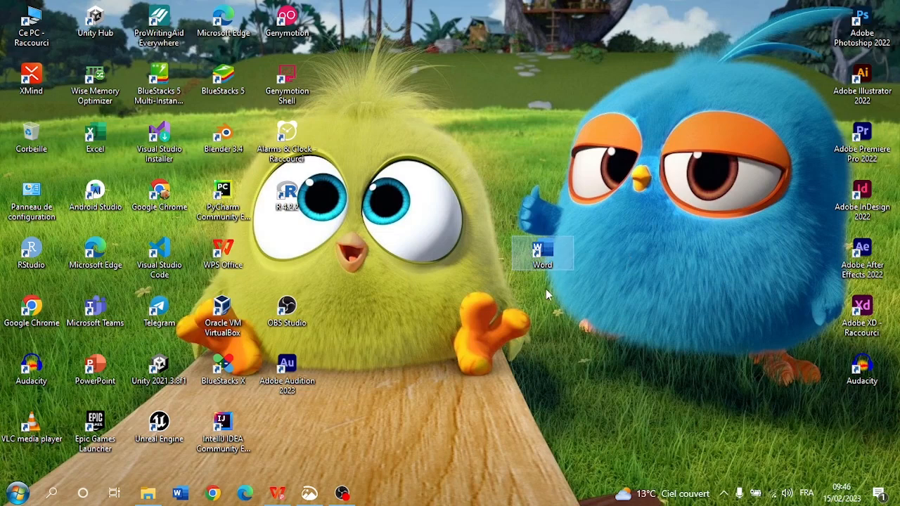
pyautogui.click(564, 362)
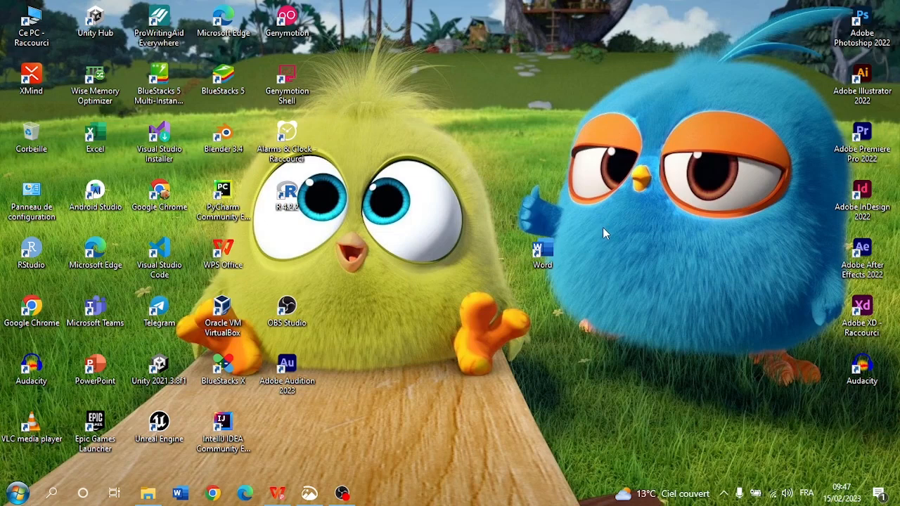
# Step: Examine the Word shortcut's properties, highlighting its location entry to see which Office version is installed, and close the properties
pyautogui.rightClick(546, 252)
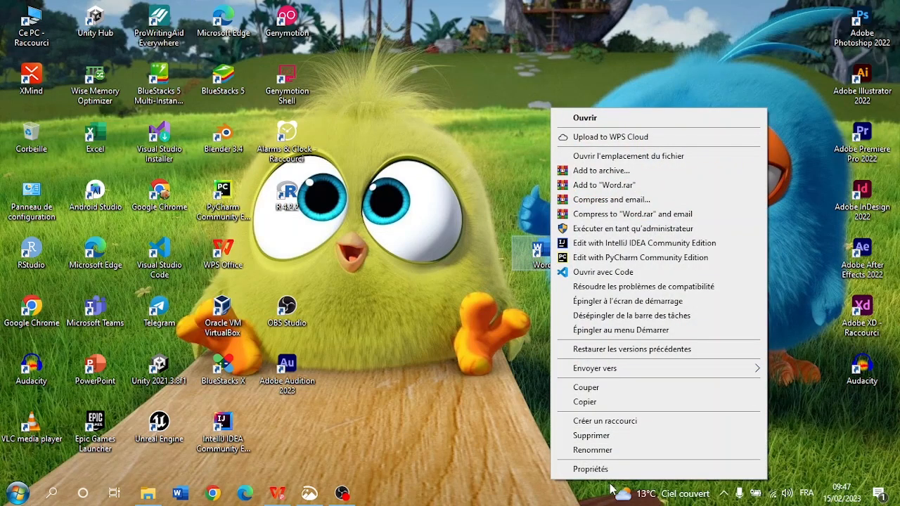
pyautogui.click(589, 471)
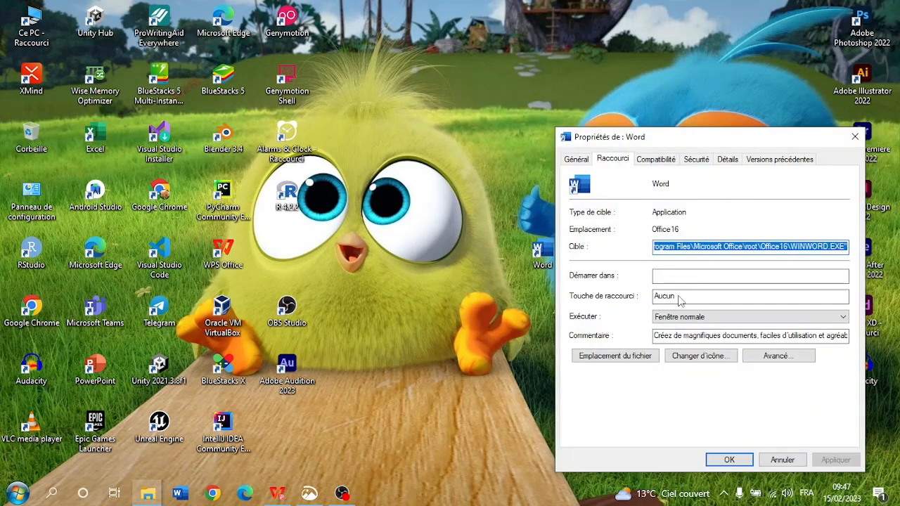
pyautogui.click(671, 231)
pyautogui.doubleClick(670, 231)
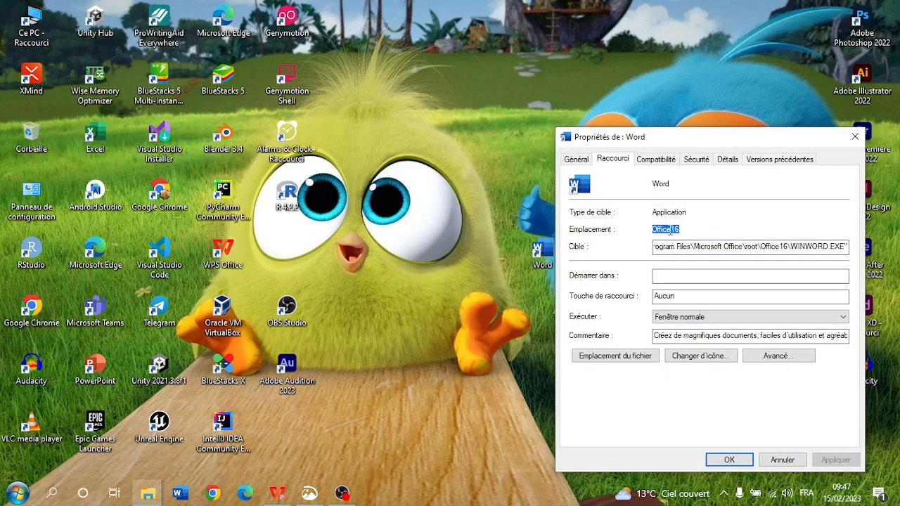
pyautogui.click(673, 231)
pyautogui.doubleClick(677, 232)
pyautogui.click(672, 228)
pyautogui.moveTo(680, 229); pyautogui.dragTo(668, 226)
pyautogui.click(667, 226)
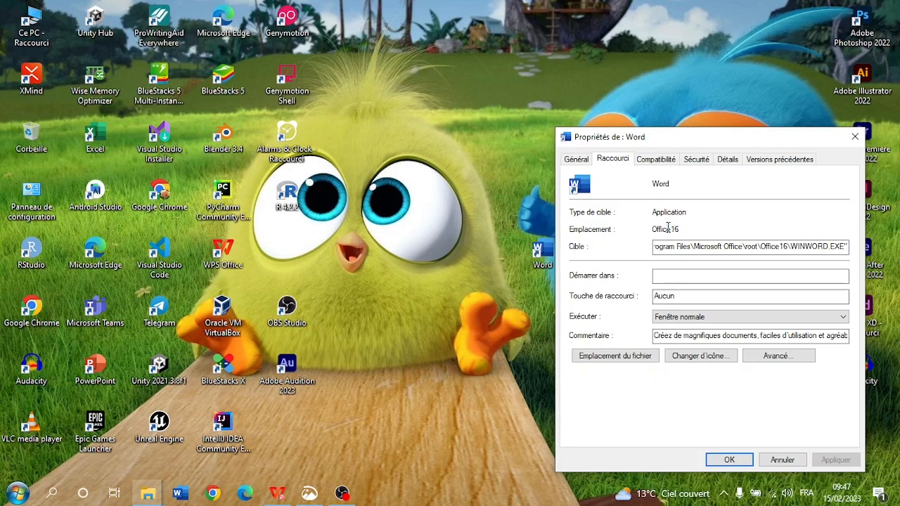
pyautogui.click(731, 459)
# Step: Launch Word from its desktop shortcut and review the Accessibility and Add-ins pages of its options without changing anything
pyautogui.doubleClick(550, 265)
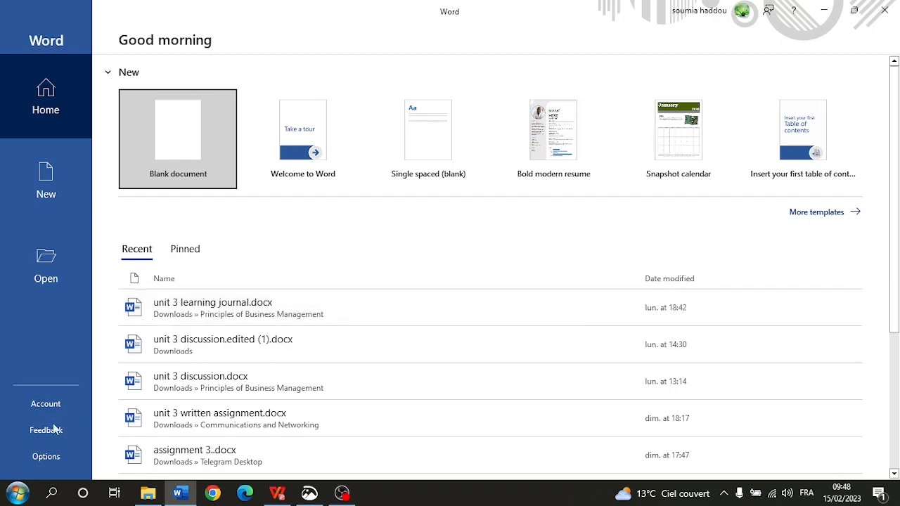
pyautogui.click(52, 463)
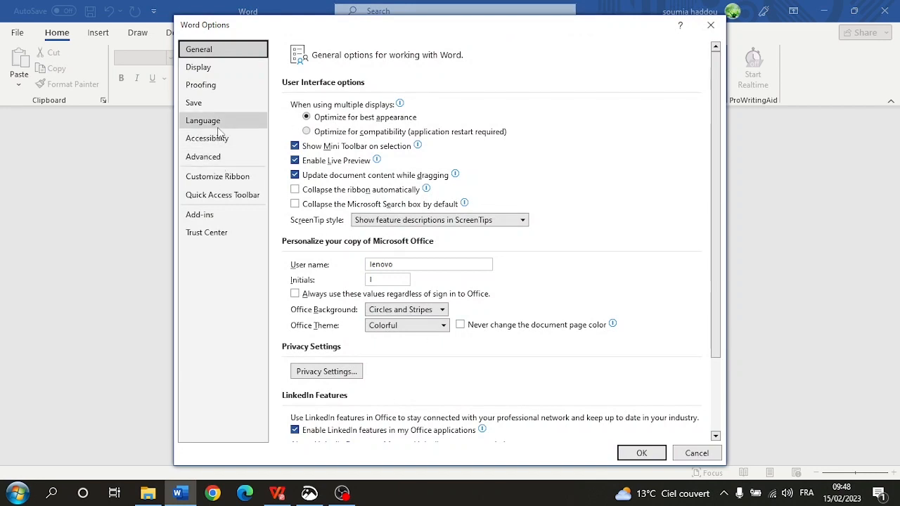
pyautogui.click(221, 139)
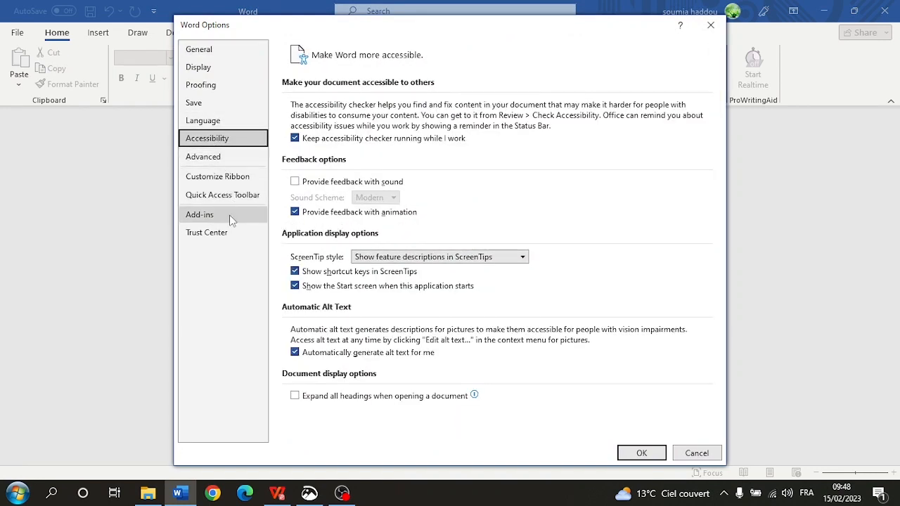
pyautogui.click(232, 214)
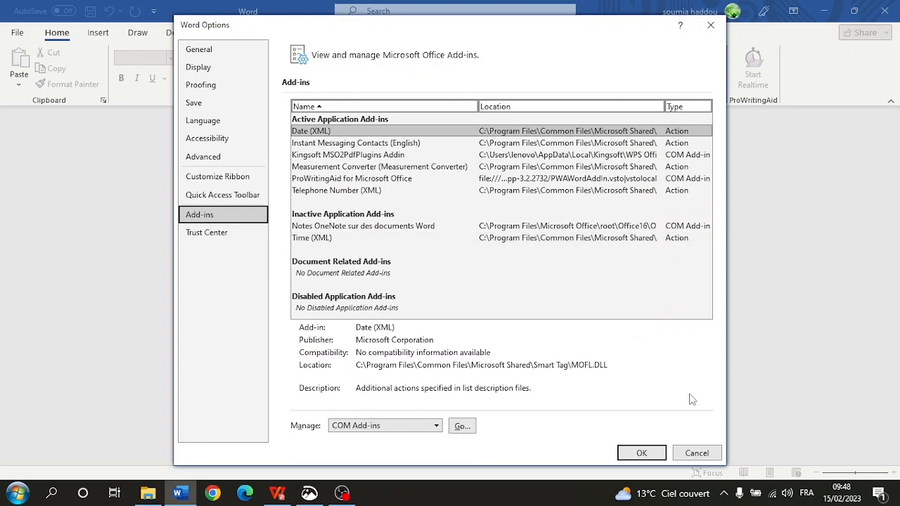
pyautogui.click(696, 453)
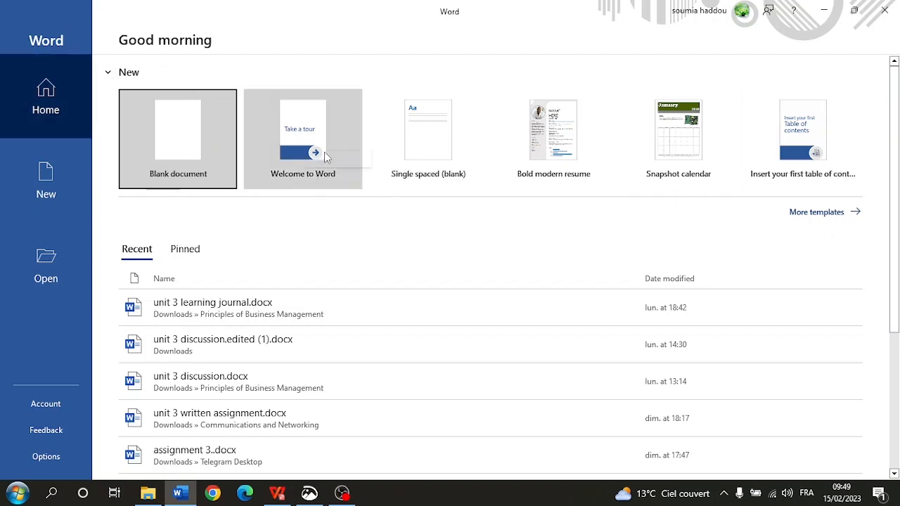
# Step: Browse the full collection of document templates and return to the start page
pyautogui.click(815, 218)
pyautogui.scroll(-7, 656, 289)
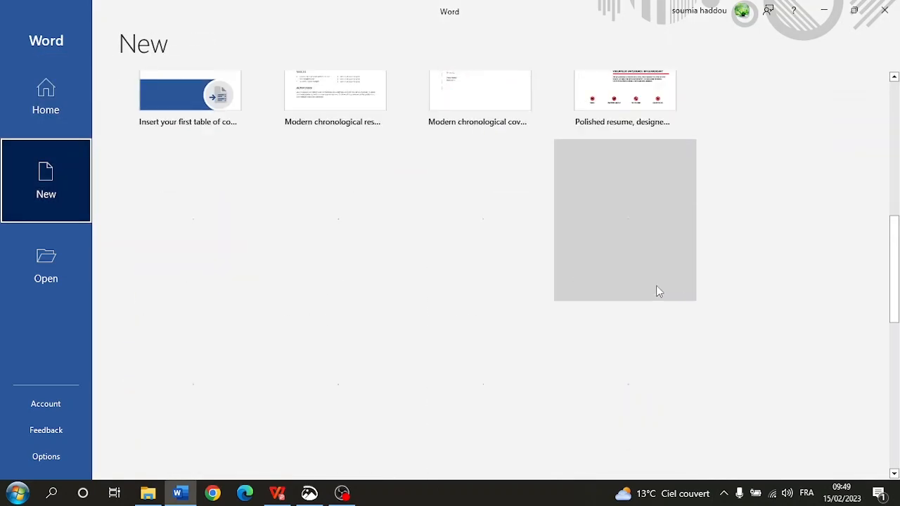
pyautogui.scroll(5, 656, 289)
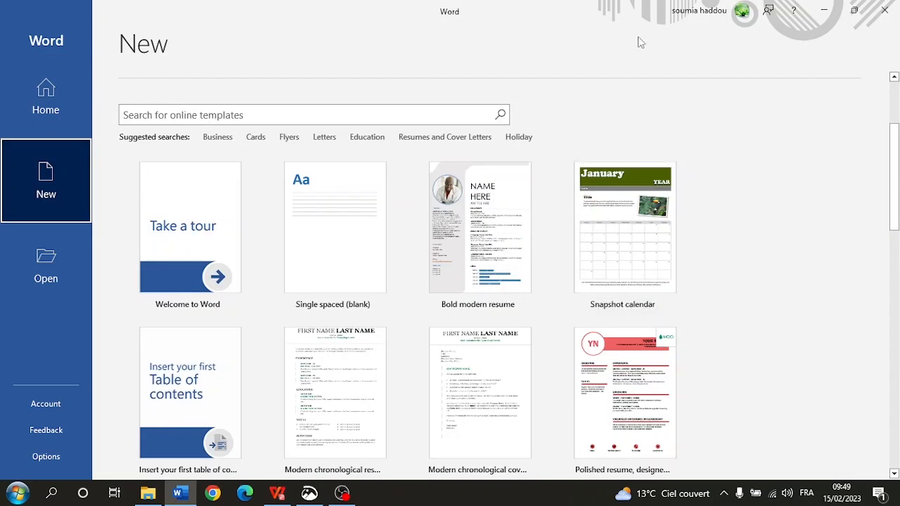
pyautogui.scroll(-5, 686, 211)
pyautogui.scroll(3, 687, 232)
pyautogui.scroll(-4, 687, 232)
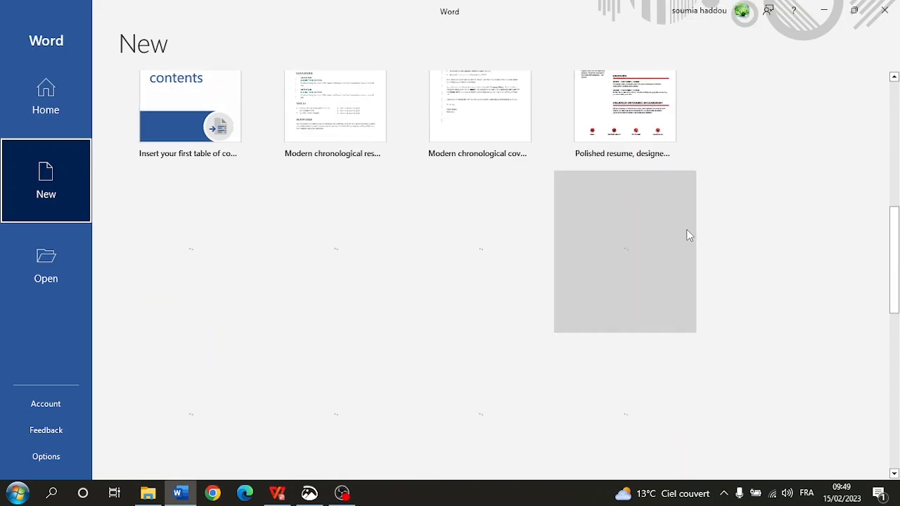
pyautogui.scroll(-3, 637, 245)
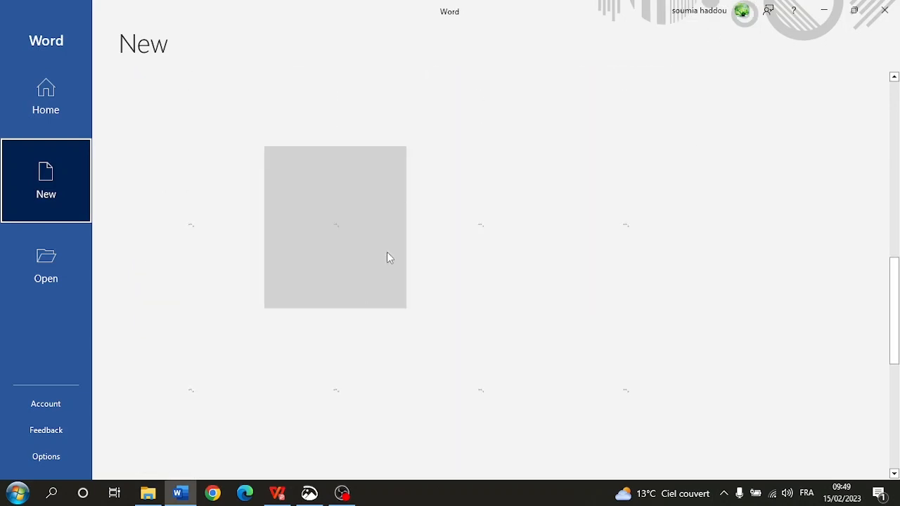
pyautogui.scroll(8, 725, 231)
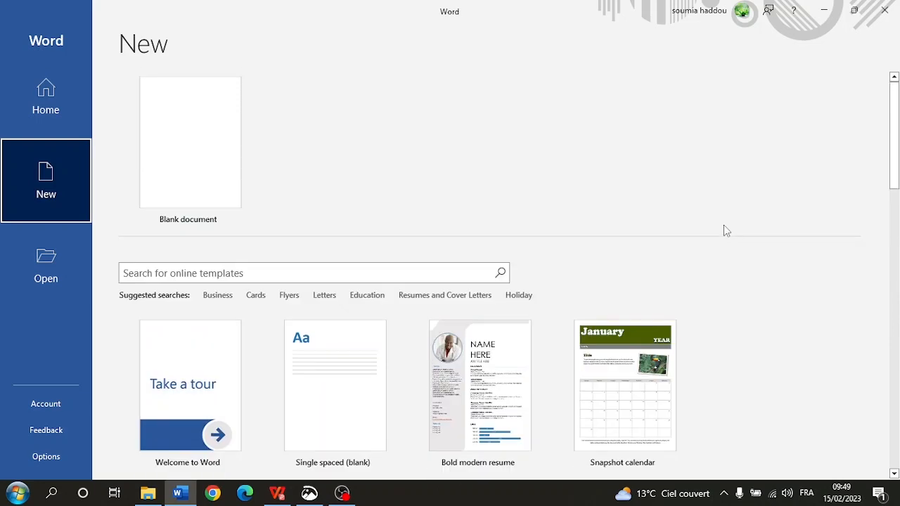
pyautogui.click(32, 94)
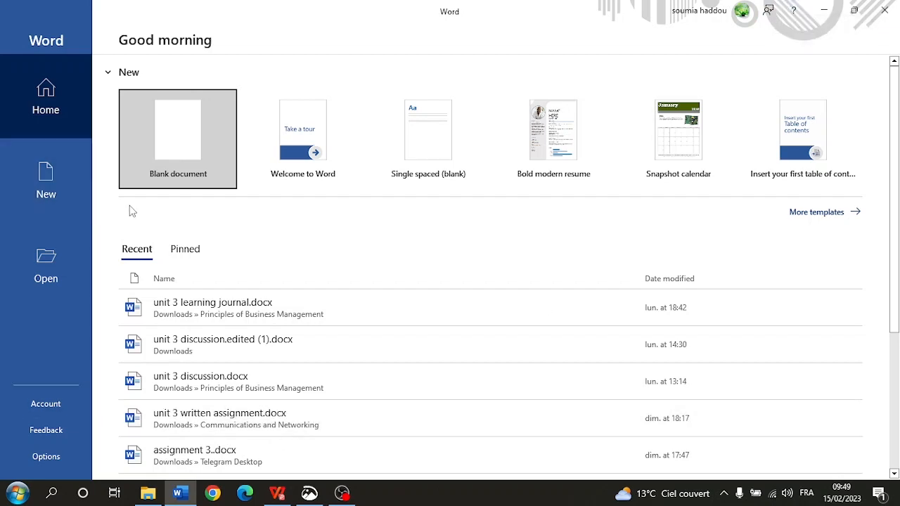
# Step: Look through the recent documents and the pinned documents, ending on the recent list
pyautogui.scroll(-3, 187, 417)
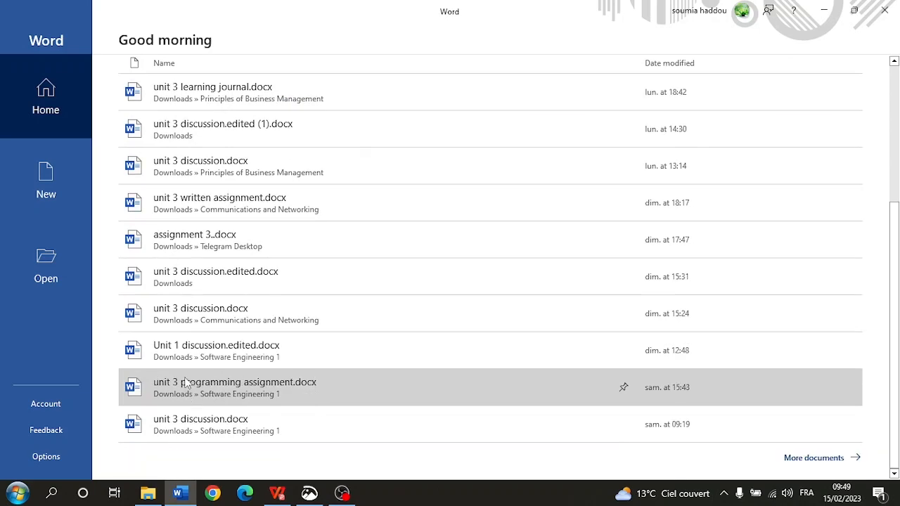
pyautogui.scroll(3, 186, 383)
pyautogui.scroll(-3, 186, 383)
pyautogui.scroll(3, 188, 385)
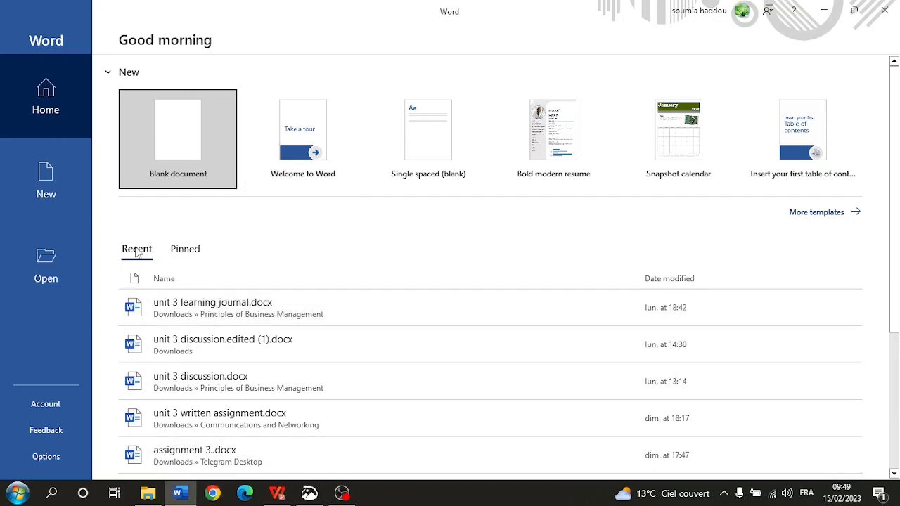
pyautogui.click(185, 250)
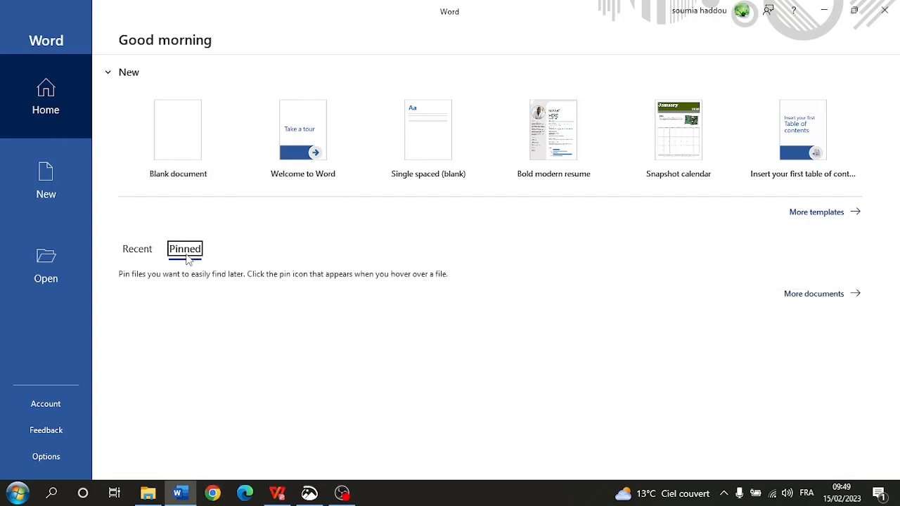
pyautogui.click(147, 258)
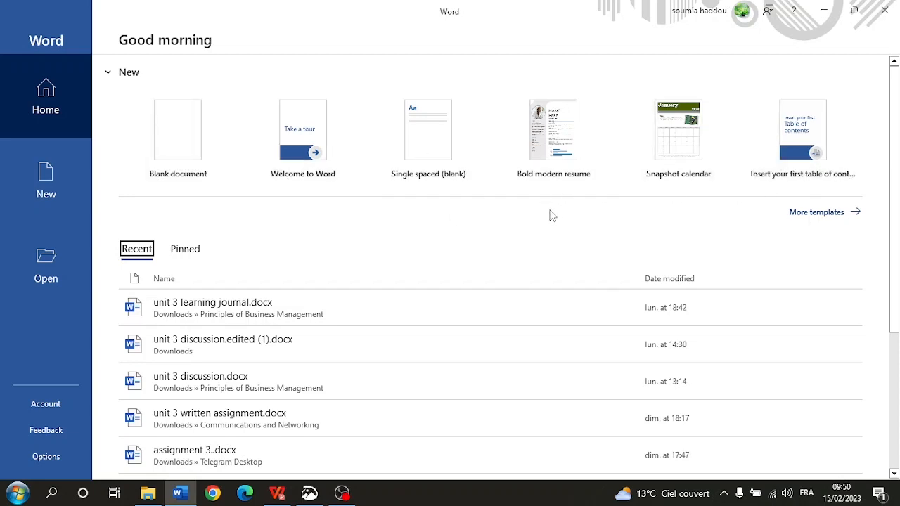
# Step: Create a blank document and enter the text "Hello people" on its first line
pyautogui.click(197, 143)
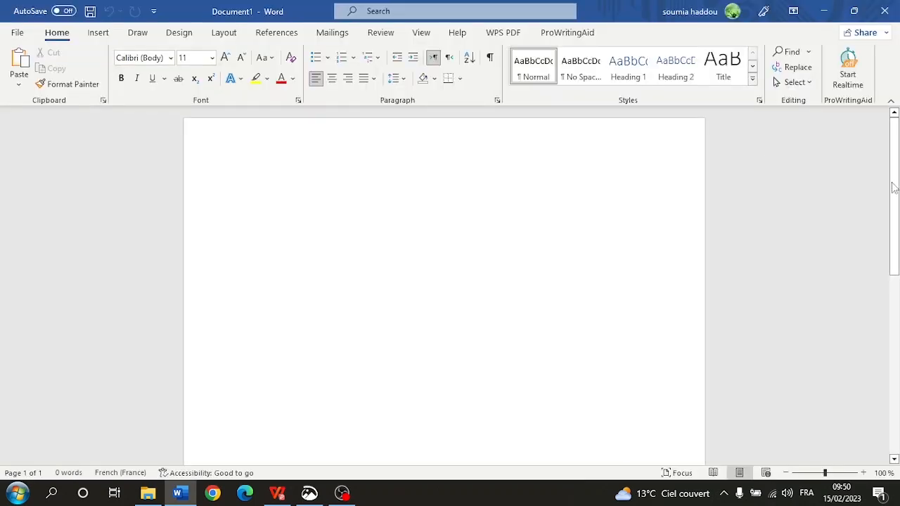
pyautogui.scroll(-8, 401, 311)
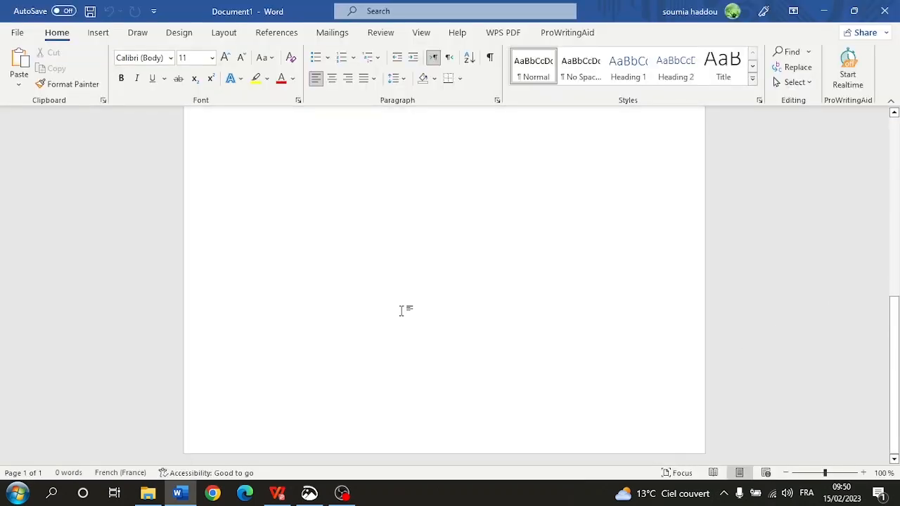
pyautogui.scroll(5, 401, 311)
pyautogui.scroll(2, 401, 312)
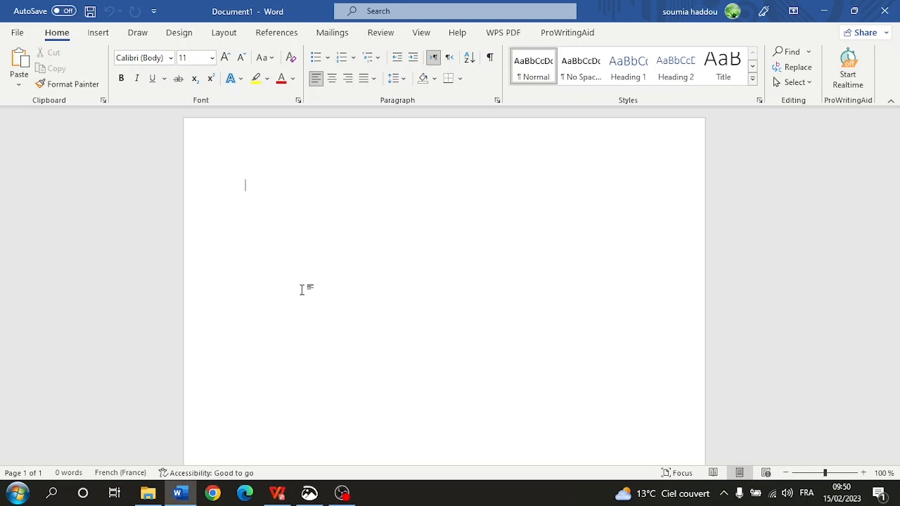
pyautogui.write('Hello ')
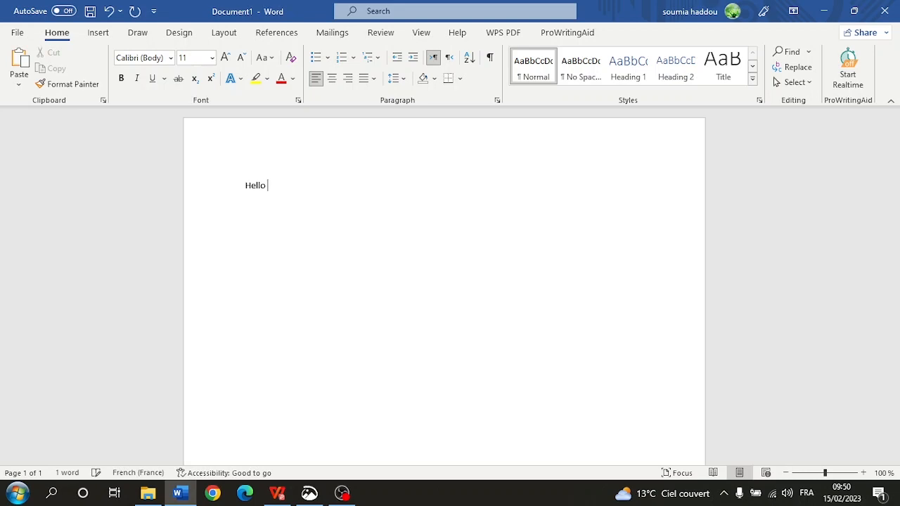
pyautogui.write('people')
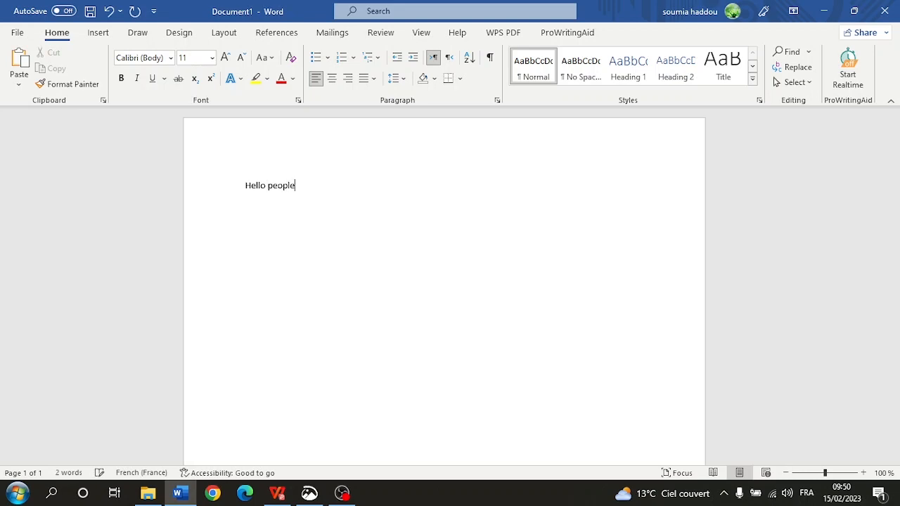
# Step: Practise selecting the whole "Hello people" paragraph and the single word "people", clearing the selection each time
pyautogui.tripleClick(268, 190)
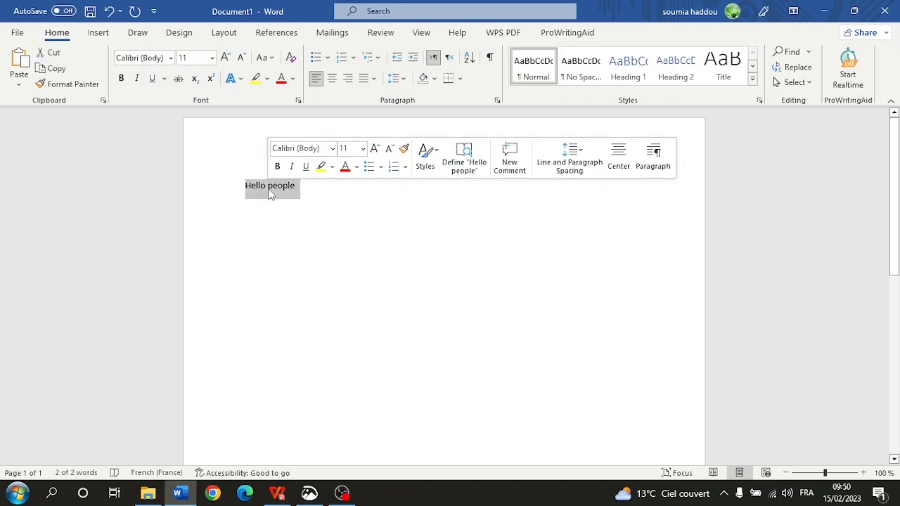
pyautogui.click(269, 188)
pyautogui.doubleClick(270, 188)
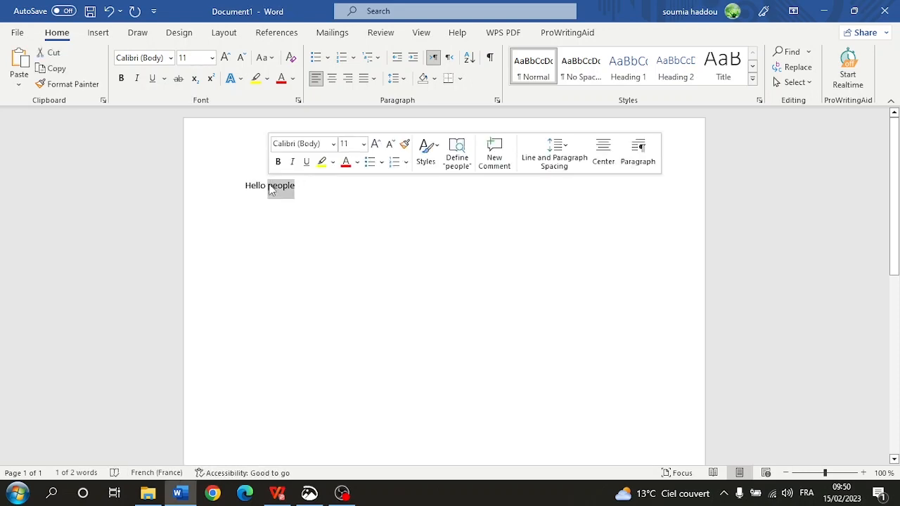
pyautogui.click(271, 190)
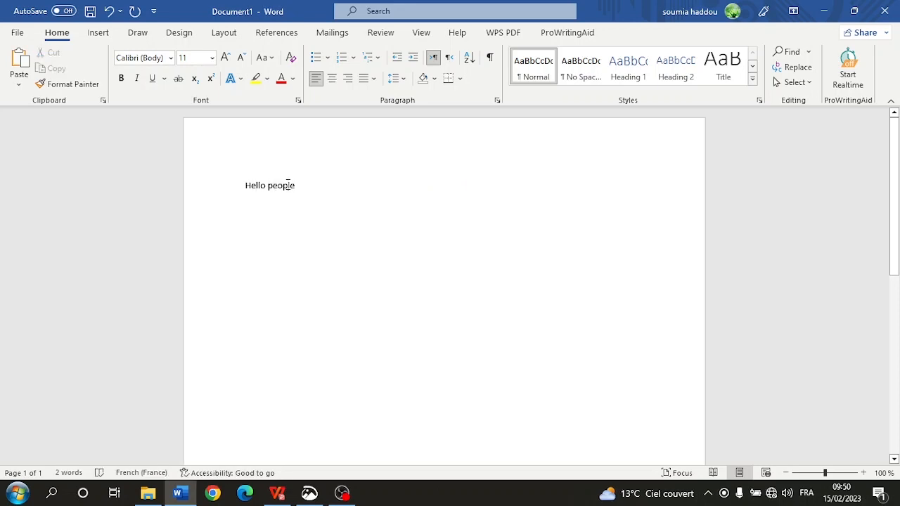
pyautogui.tripleClick(287, 189)
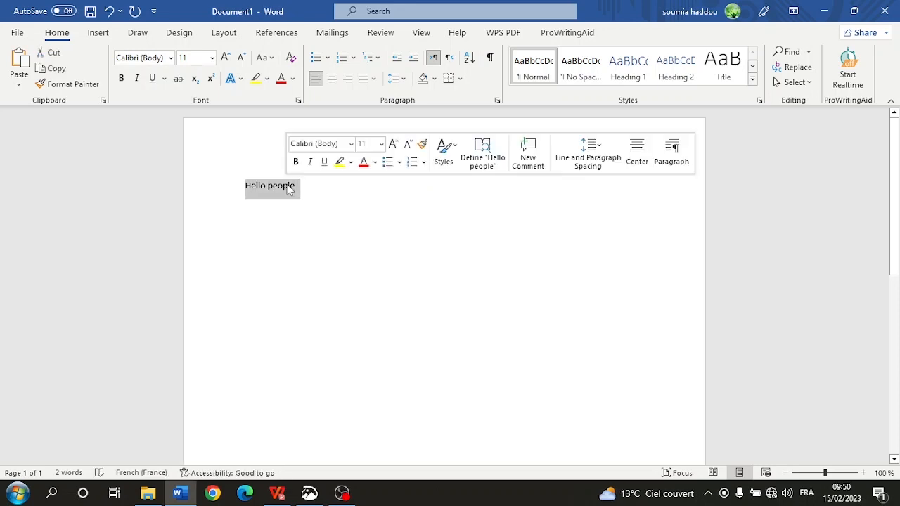
pyautogui.click(308, 280)
pyautogui.tripleClick(277, 191)
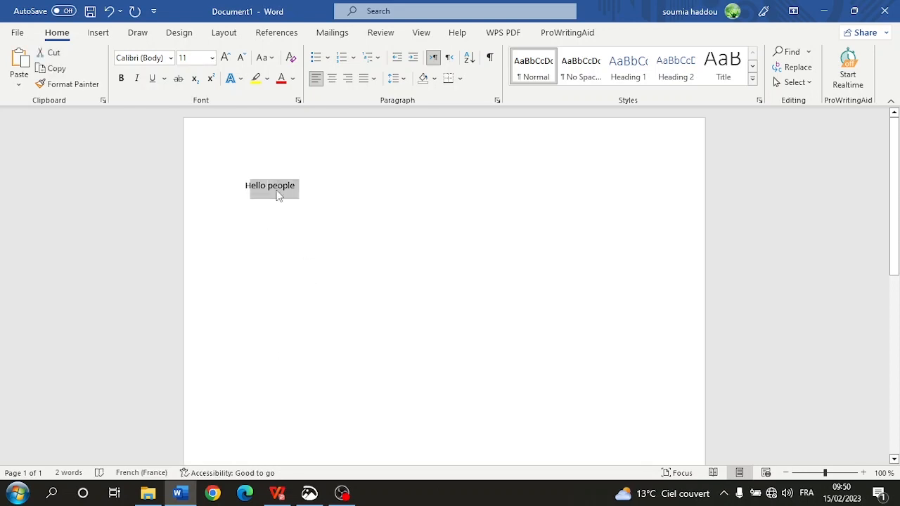
pyautogui.click(298, 275)
# Step: Sweep a selection from the start of "Hello" to the end of the line and clear it
pyautogui.moveTo(244, 183); pyautogui.dragTo(260, 183)
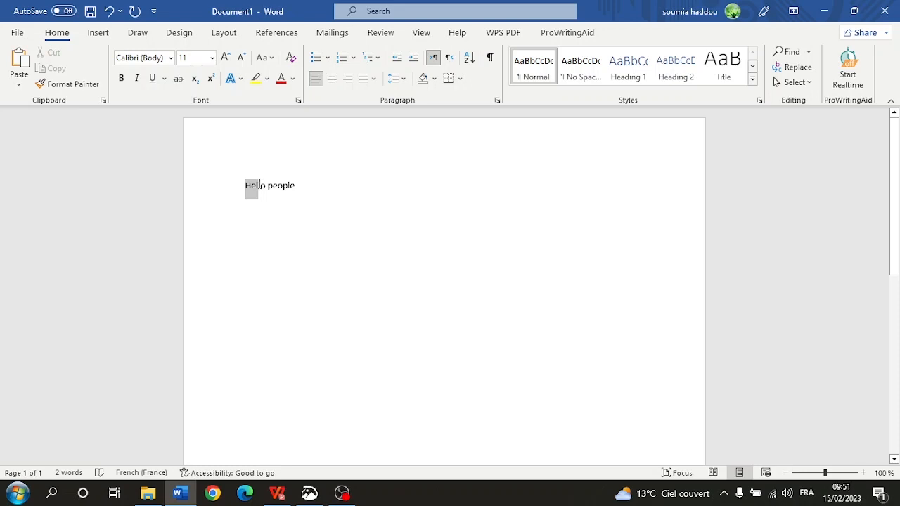
pyautogui.moveTo(260, 184); pyautogui.dragTo(307, 198)
pyautogui.click(299, 236)
# Step: Place the cursor before "Hello" and extend the selection one character at a time until all of "Hello people" is selected
pyautogui.click(243, 178)
pyautogui.hotkey('shift', 'Right')
pyautogui.hotkey('shift', 'Right')
pyautogui.hotkey('shift', 'Right')
pyautogui.hotkey('shift', 'Right')
pyautogui.hotkey('shift', 'Right')
pyautogui.hotkey('shift', 'Right')
pyautogui.hotkey('shift', 'Right')
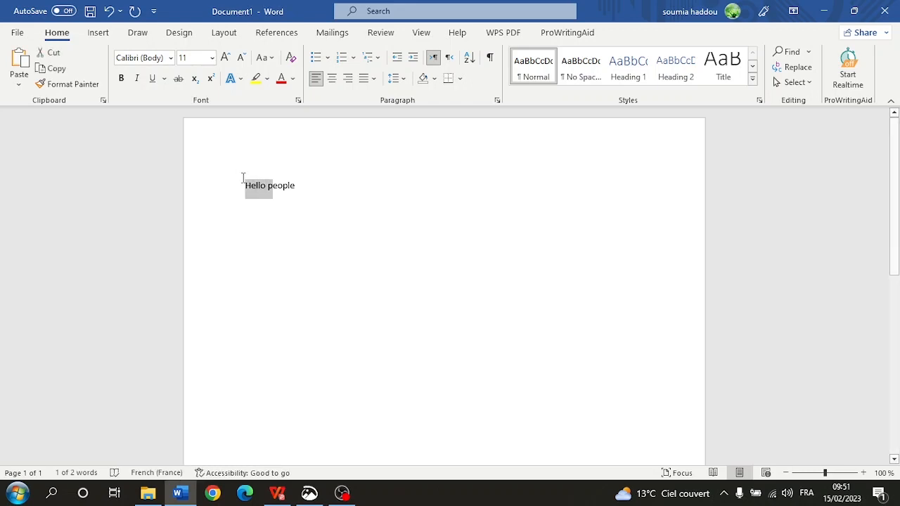
pyautogui.hotkey('shift', 'Right')
pyautogui.hotkey('shift', 'Right')
pyautogui.hotkey('shift', 'Right')
pyautogui.hotkey('shift', 'Right')
pyautogui.hotkey('shift', 'Right')
pyautogui.hotkey('shift', 'Right')
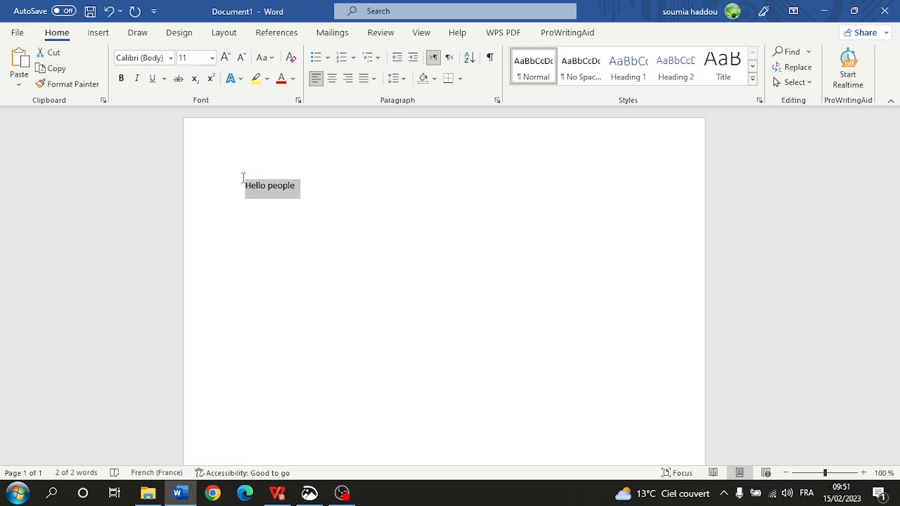
# Step: Shrink the "Hello people" selection one character at a time from the end of the line until nothing is selected
pyautogui.hotkey('shift', 'Left')
pyautogui.hotkey('shift', 'Left')
pyautogui.hotkey('shift', 'Left')
pyautogui.hotkey('shift', 'Left')
pyautogui.hotkey('shift', 'Left')
pyautogui.hotkey('shift', 'Left')
pyautogui.hotkey('shift', 'Left')
pyautogui.hotkey('shift', 'Left')
pyautogui.hotkey('shift', 'Left')
pyautogui.hotkey('shift', 'Left')
pyautogui.hotkey('shift', 'Left')
pyautogui.hotkey('shift', 'Left')
pyautogui.hotkey('shift', 'Left')
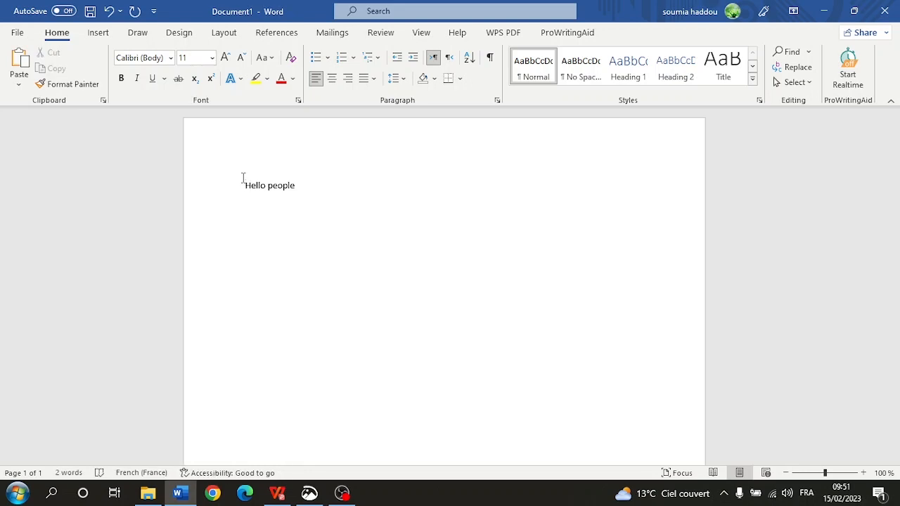
# Step: Extend the selection from before "Hello" one character at a time to cover the whole line again
pyautogui.hotkey('shift', 'Right')
pyautogui.hotkey('shift', 'Right')
pyautogui.hotkey('shift', 'Right')
pyautogui.hotkey('shift', 'Right')
pyautogui.hotkey('shift', 'Right')
pyautogui.hotkey('shift', 'Right')
pyautogui.hotkey('shift', 'Right')
pyautogui.hotkey('shift', 'Right')
pyautogui.hotkey('shift', 'Right')
pyautogui.hotkey('shift', 'Right')
pyautogui.hotkey('shift', 'Right')
pyautogui.hotkey('shift', 'Right')
pyautogui.hotkey('shift', 'Right')
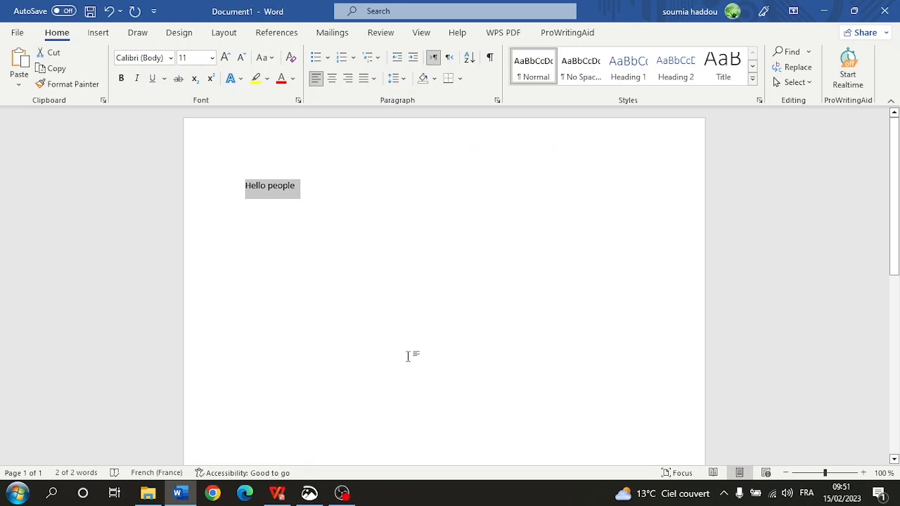
# Step: Set the font size of the selected "Hello people" text to 15
pyautogui.click(184, 57)
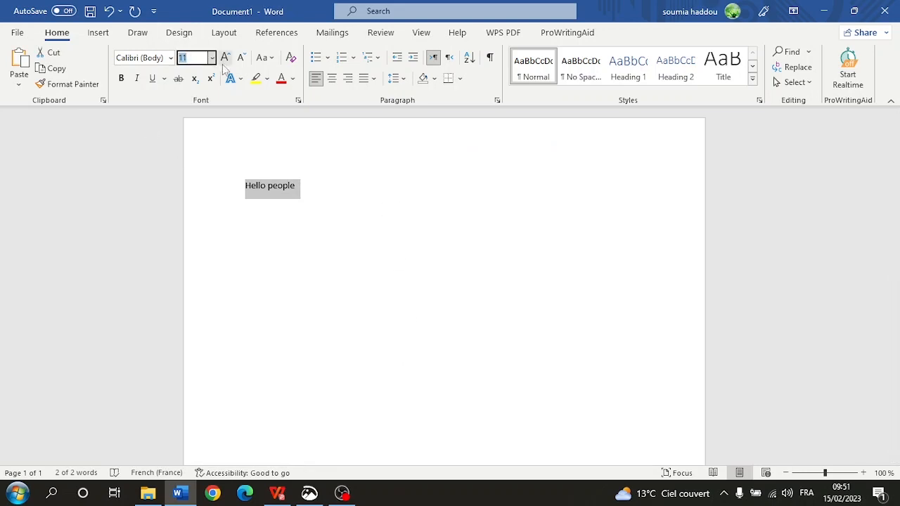
pyautogui.click(212, 58)
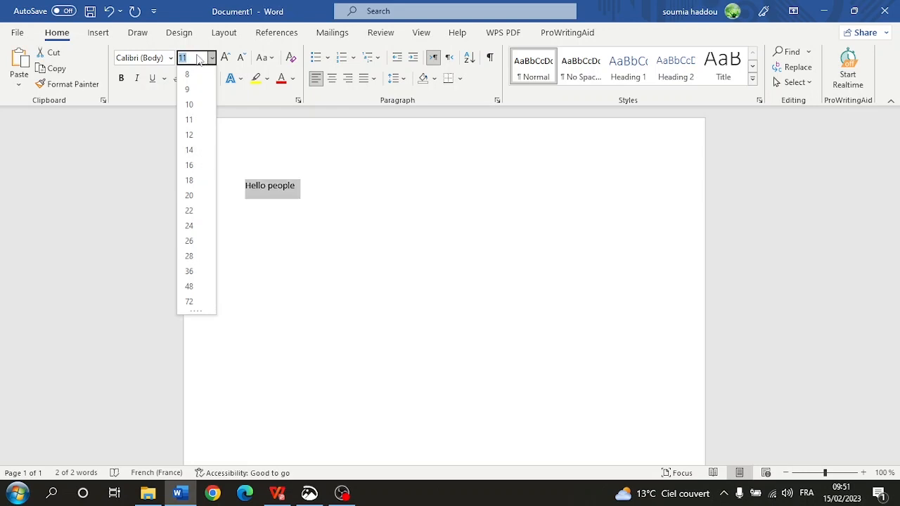
pyautogui.write('15')
pyautogui.press('Return')
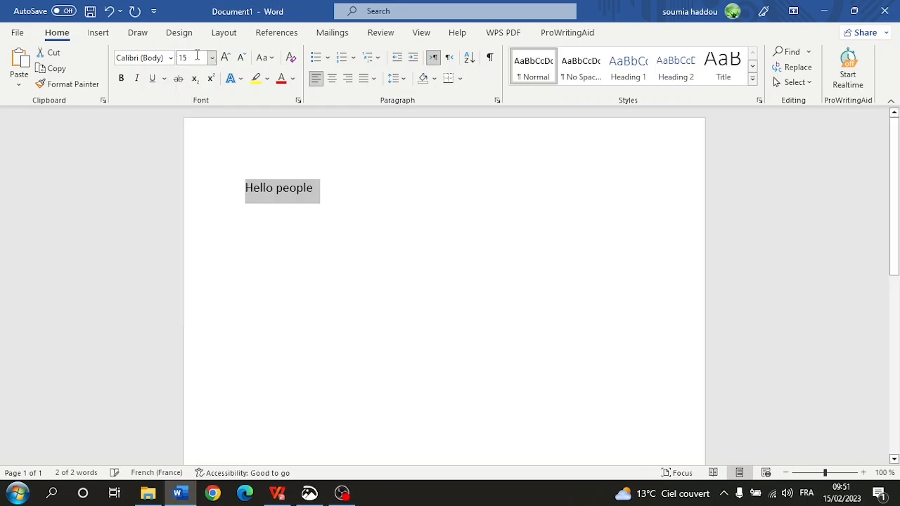
# Step: Enlarge the selected "Hello people" text to the preset font size 72 and to the custom size 100
pyautogui.click(198, 56)
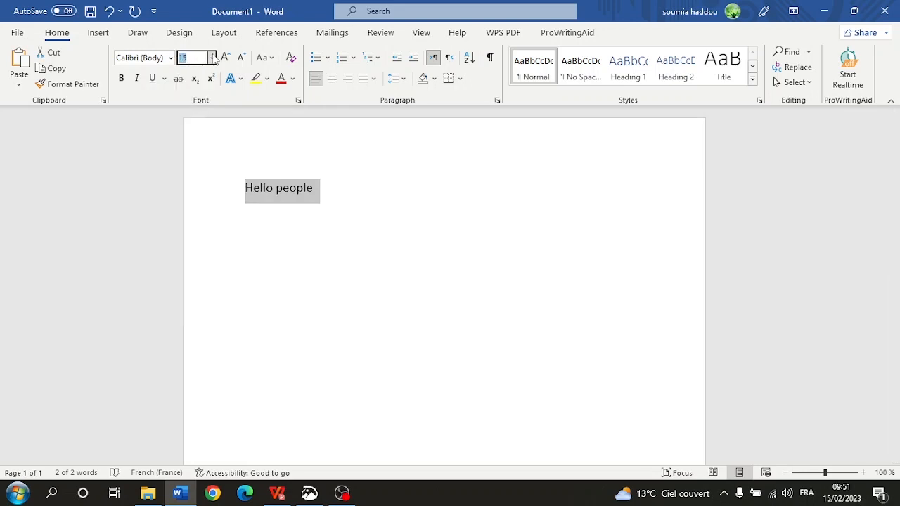
pyautogui.click(212, 57)
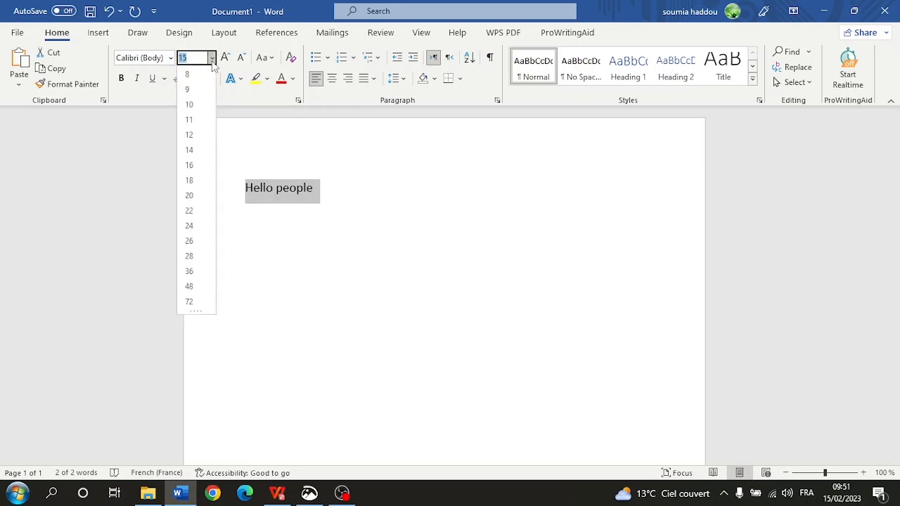
pyautogui.click(190, 302)
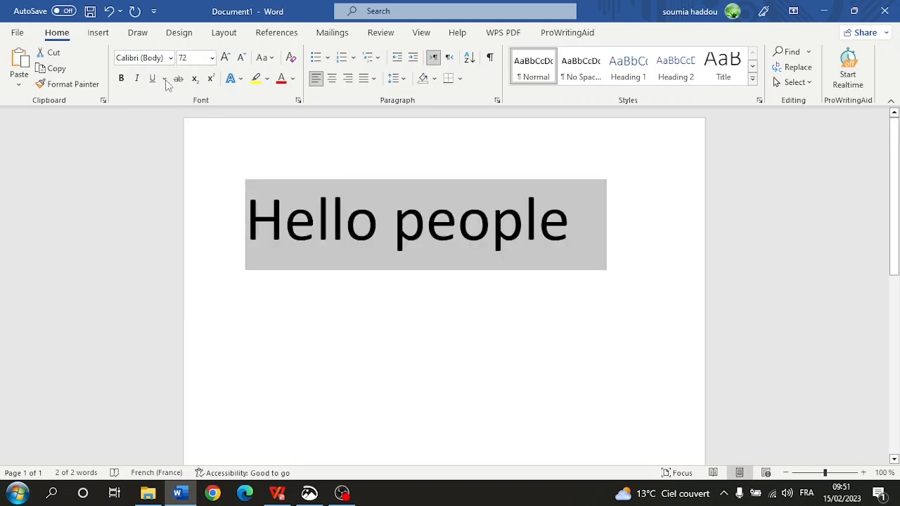
pyautogui.click(188, 61)
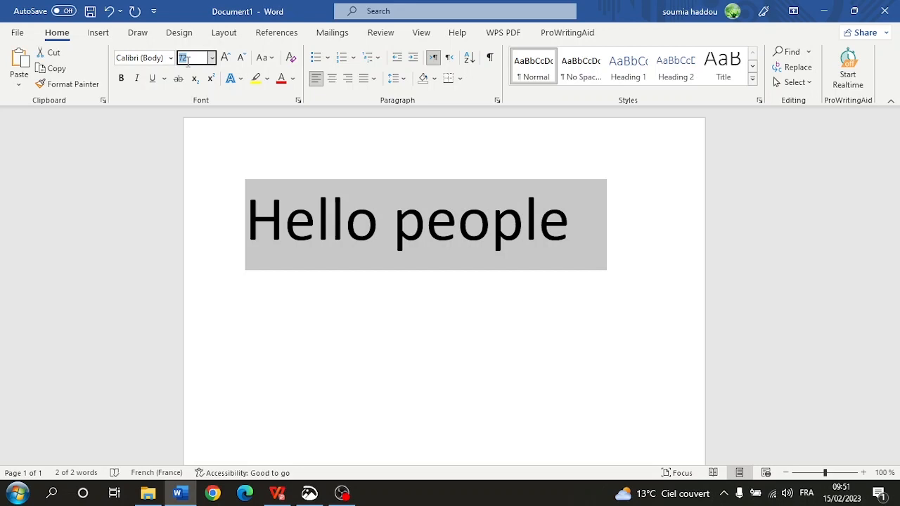
pyautogui.write('100')
pyautogui.press('Return')
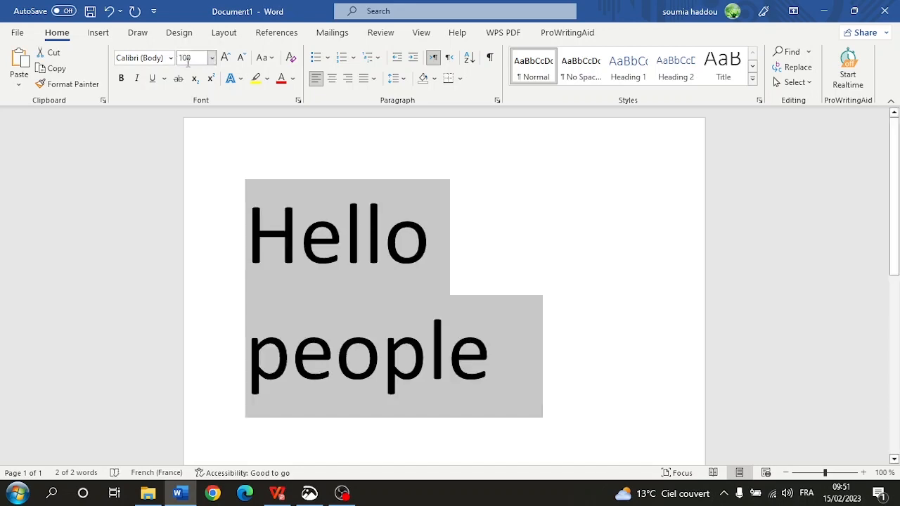
# Step: Set the font size of the selected "Hello people" text to 50
pyautogui.click(188, 61)
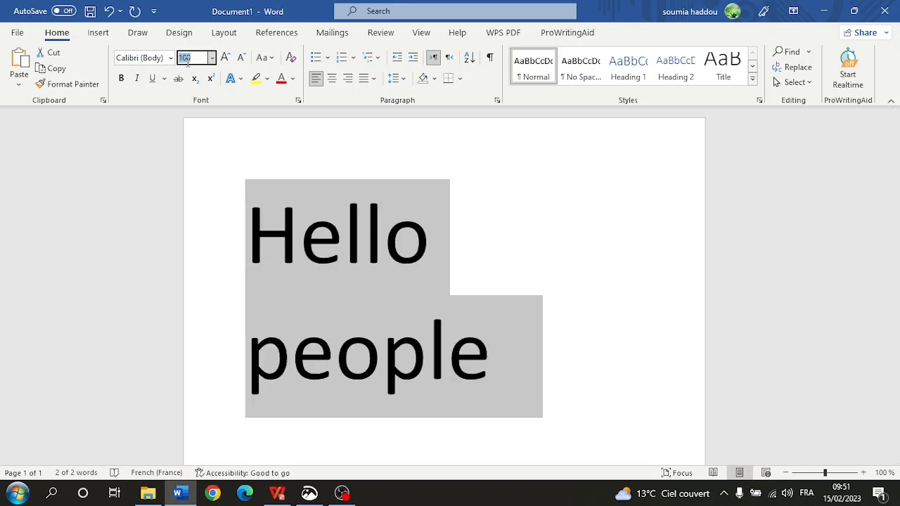
pyautogui.write('50')
pyautogui.press('Return')
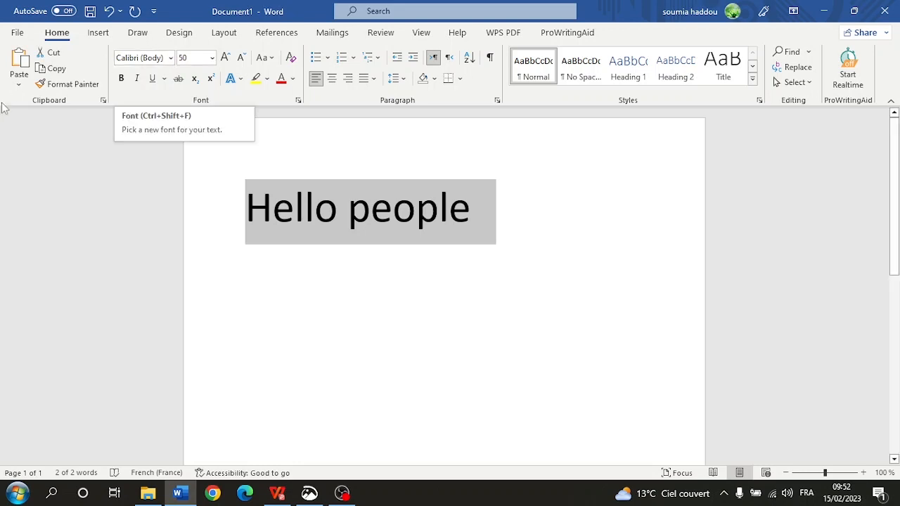
# Step: Look through the available fonts and set the selected text's font to Times New Roman
pyautogui.click(171, 59)
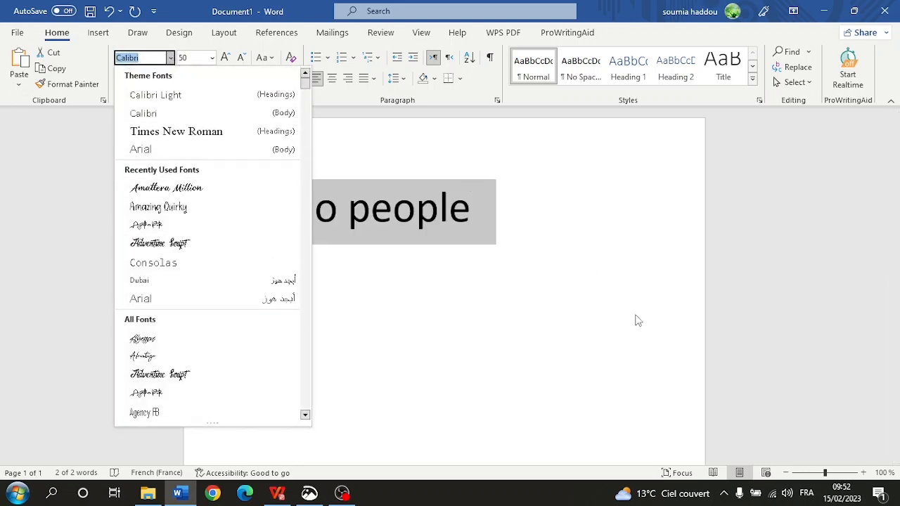
pyautogui.press('Escape')
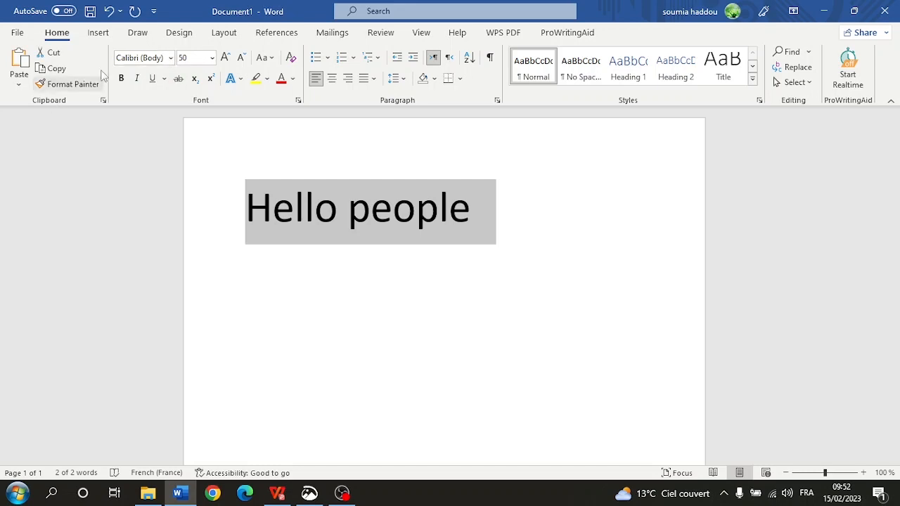
pyautogui.click(141, 60)
pyautogui.write('Times New Ro')
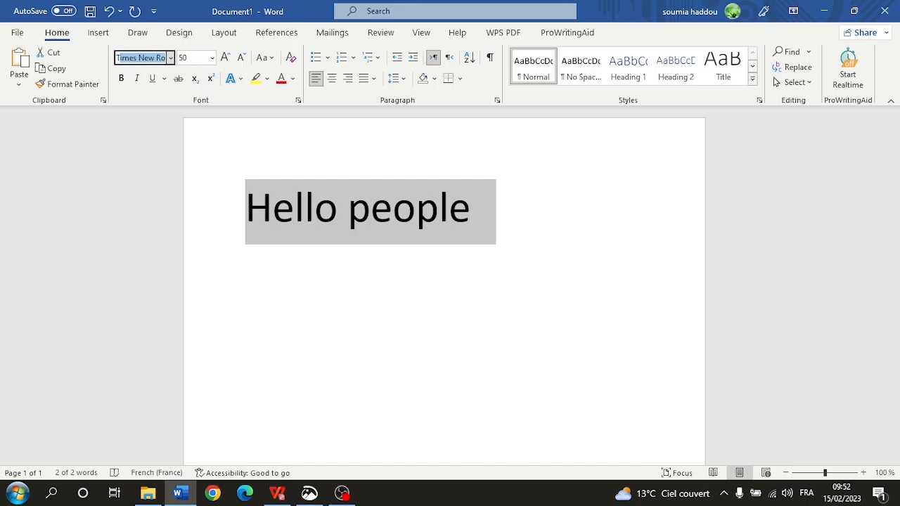
pyautogui.press('Return')
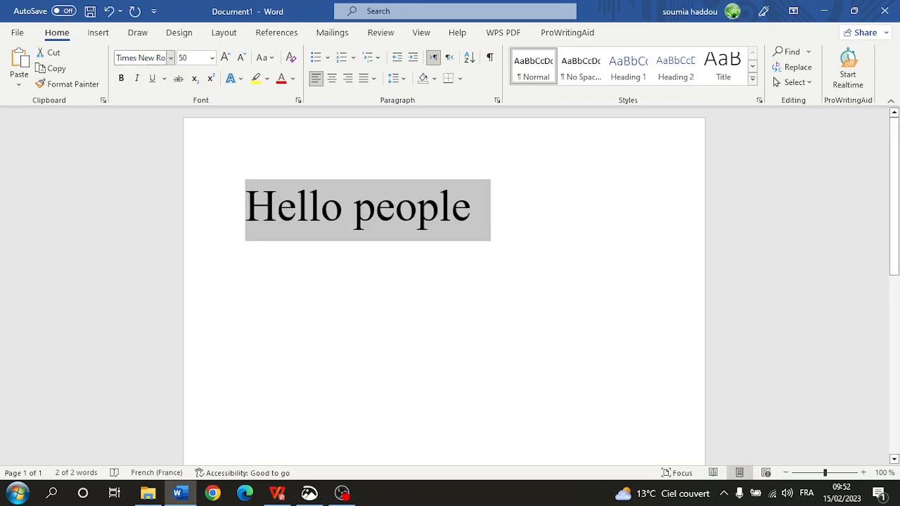
# Step: Change the font of the selected "Hello people" text to Arial
pyautogui.click(132, 54)
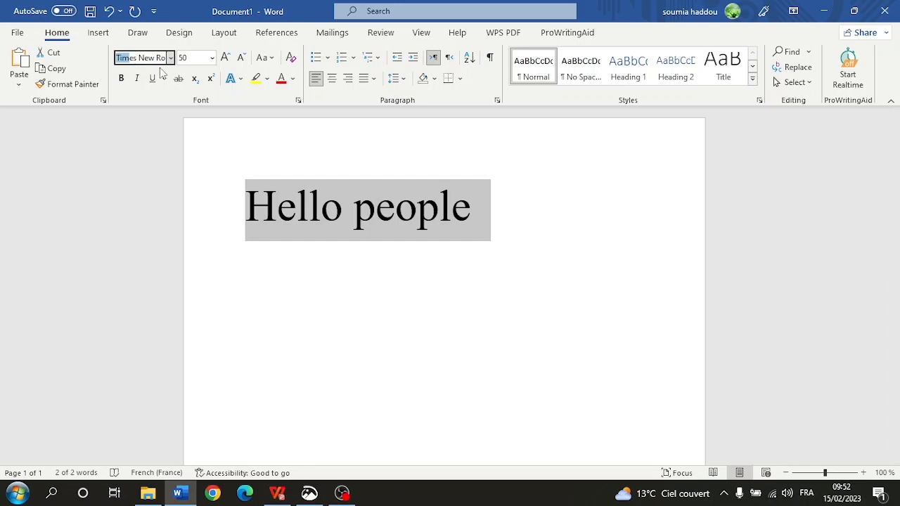
pyautogui.click(161, 69)
pyautogui.doubleClick(152, 59)
pyautogui.tripleClick(152, 61)
pyautogui.write('Arial')
pyautogui.press('Return')
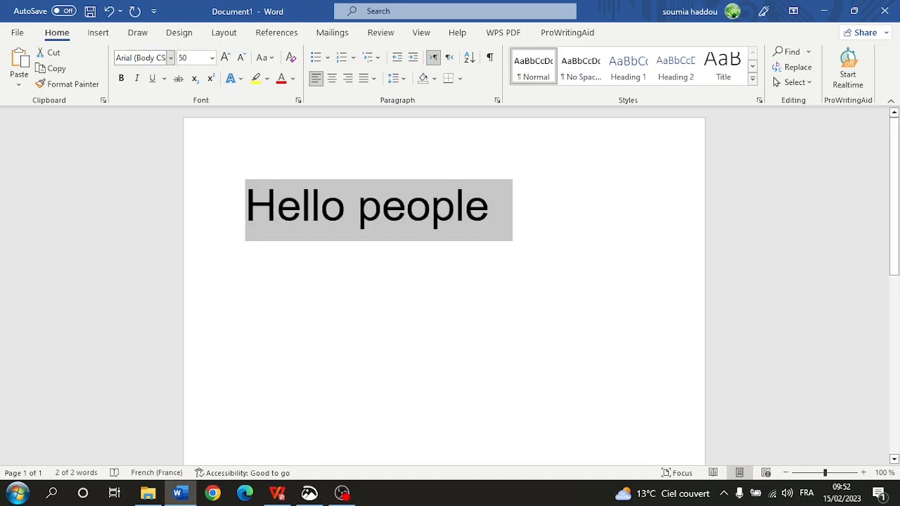
# Step: Try the Forte font and the Comic Sans MS font on the selected "Hello people" text
pyautogui.tripleClick(149, 56)
pyautogui.write('Forte')
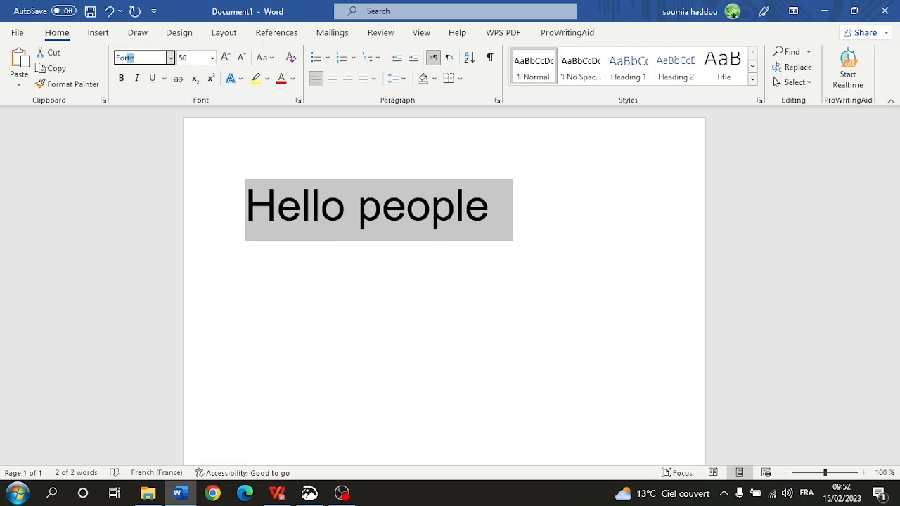
pyautogui.press('Return')
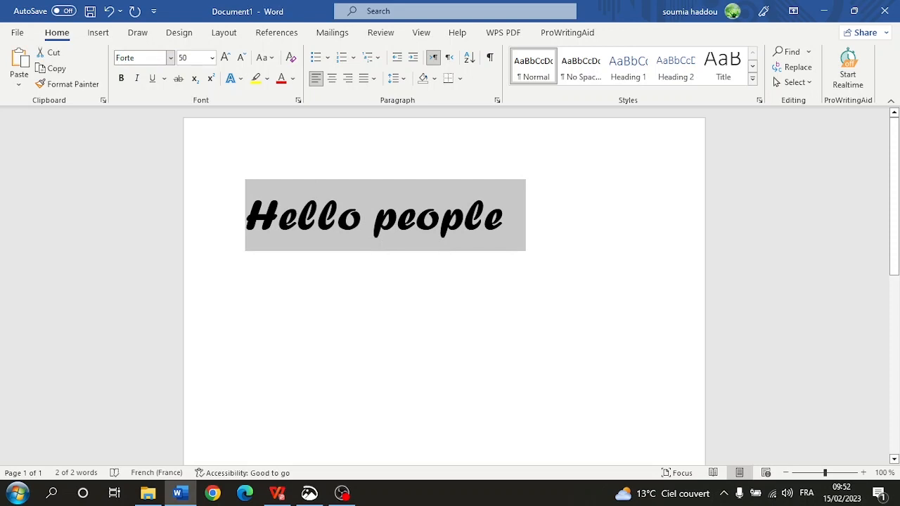
pyautogui.tripleClick(135, 58)
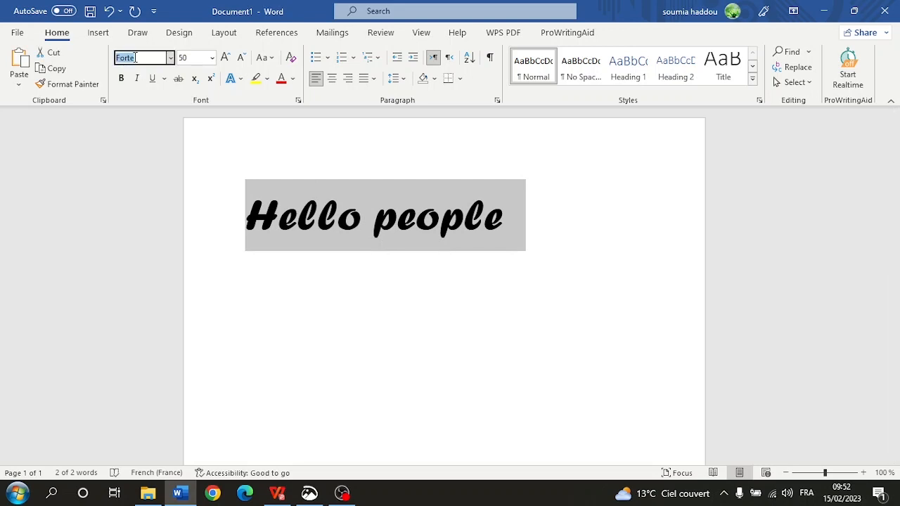
pyautogui.write('Conm')
pyautogui.press('Return')
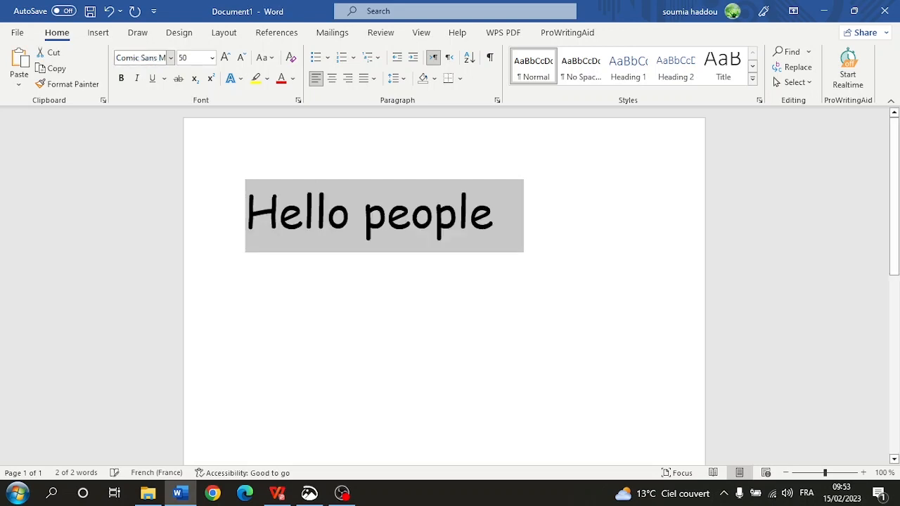
# Step: Try the Freestyle Script font and the Ink Free font on the selected "Hello people" text
pyautogui.click(134, 58)
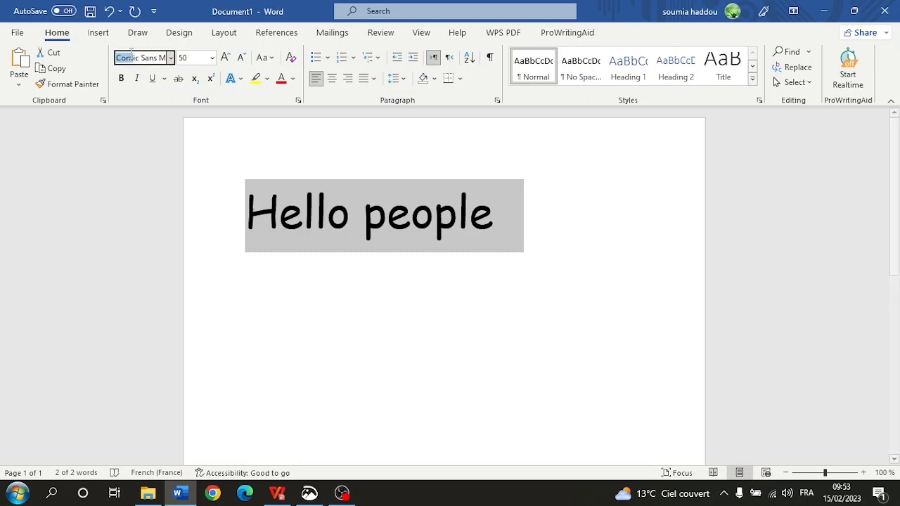
pyautogui.write('Free')
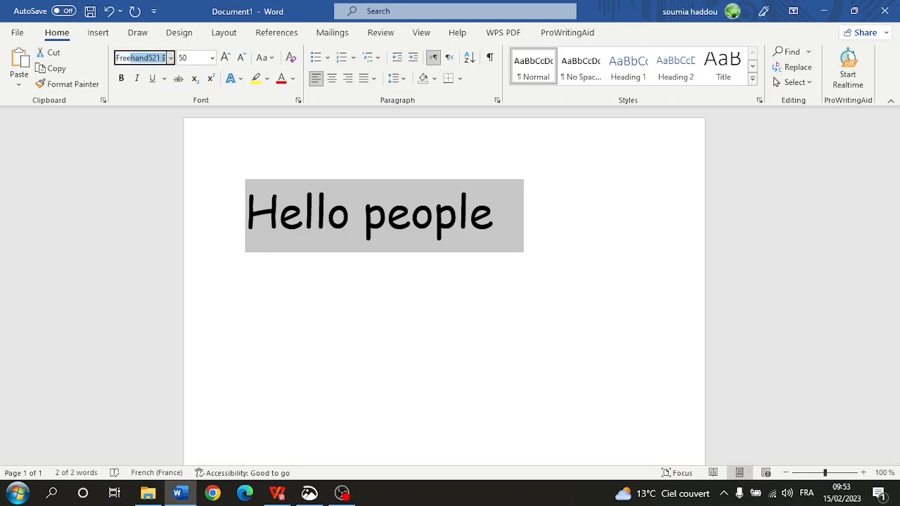
pyautogui.write('style Scrip')
pyautogui.press('Return')
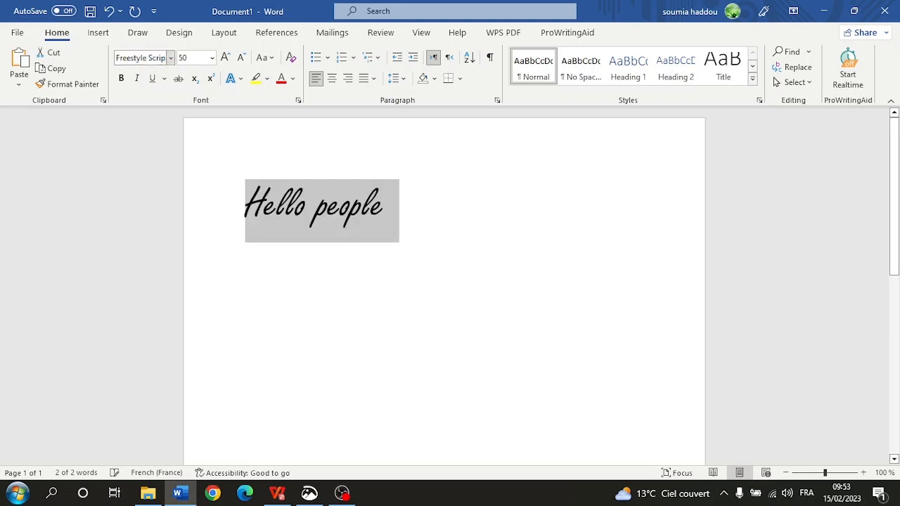
pyautogui.click(132, 54)
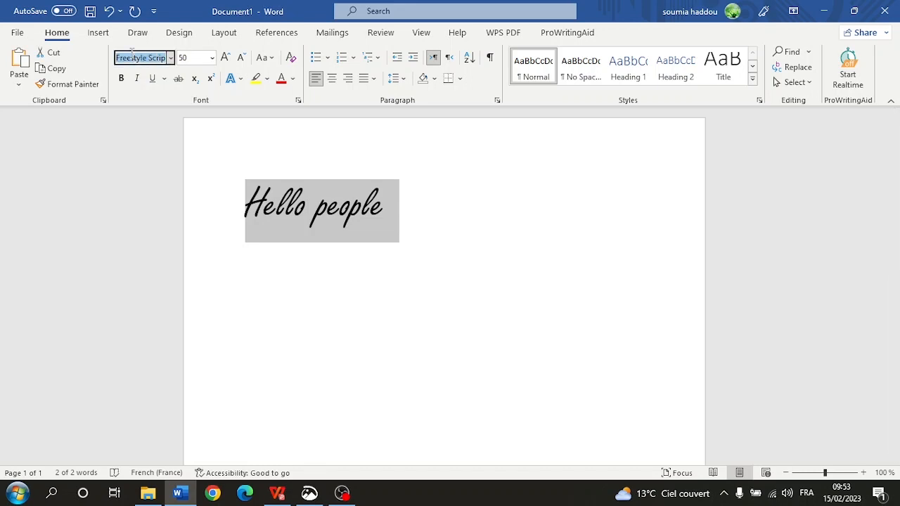
pyautogui.write('Ink Free')
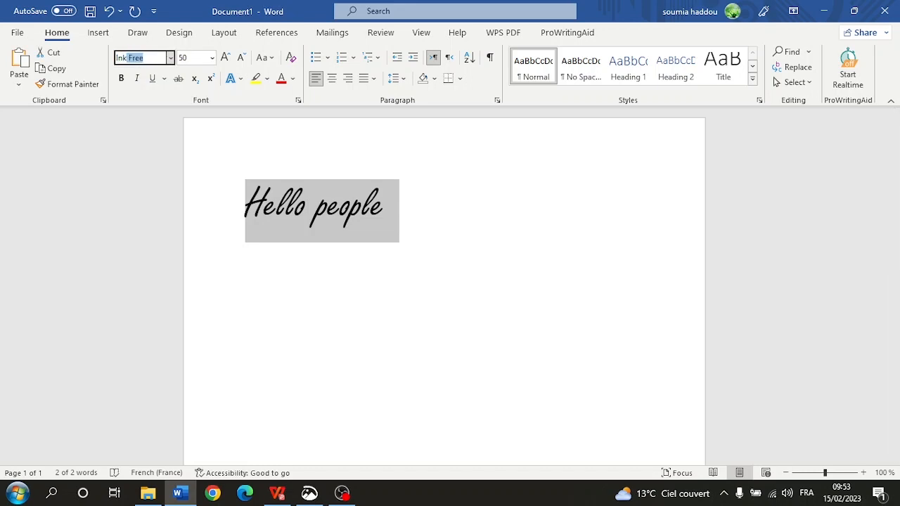
pyautogui.press('Return')
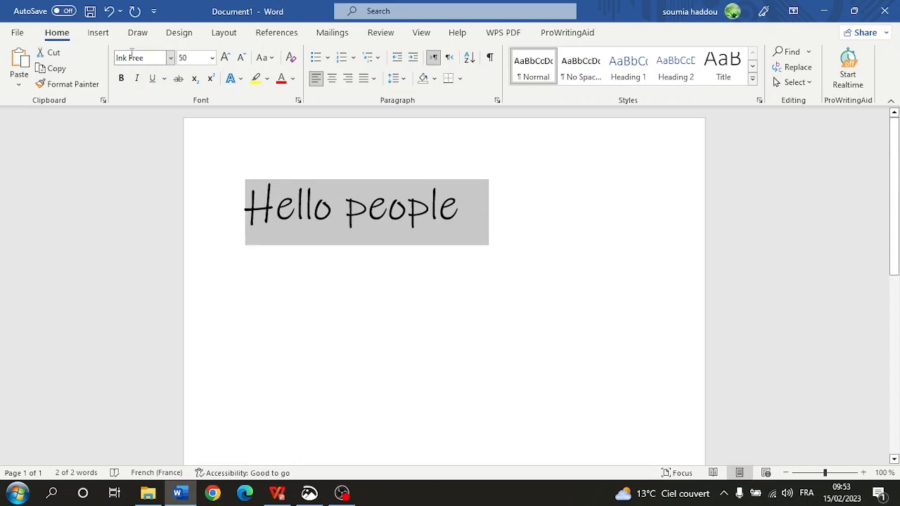
# Step: Browse the installed fonts and apply Agatha Putri to the selected "Hello people" text
pyautogui.click(171, 59)
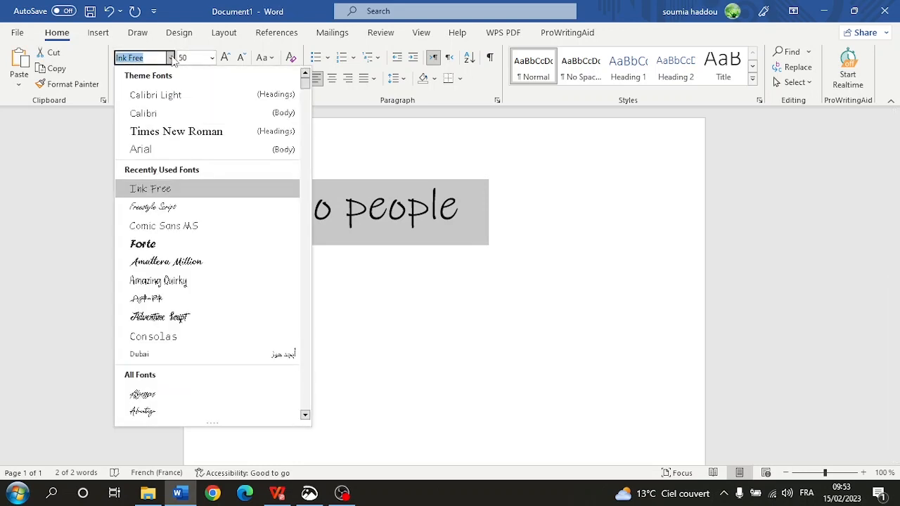
pyautogui.scroll(-3, 166, 235)
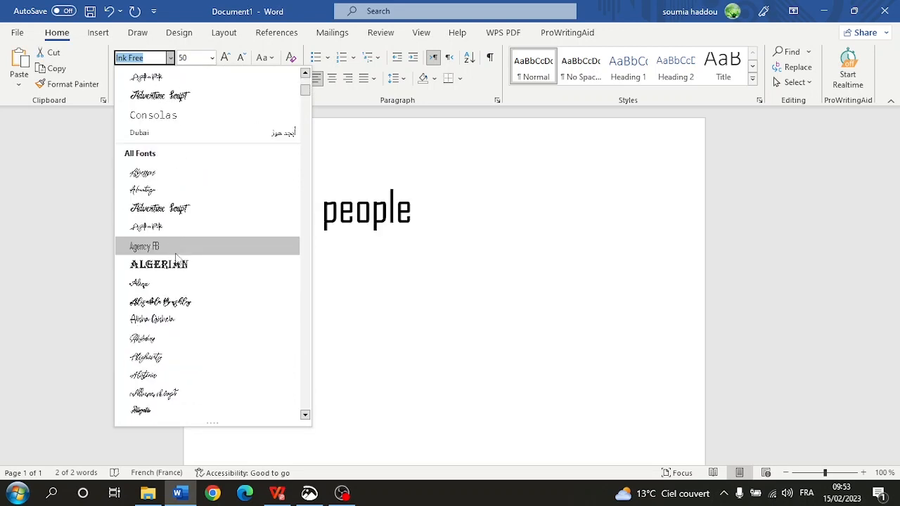
pyautogui.scroll(3, 176, 254)
pyautogui.click(168, 189)
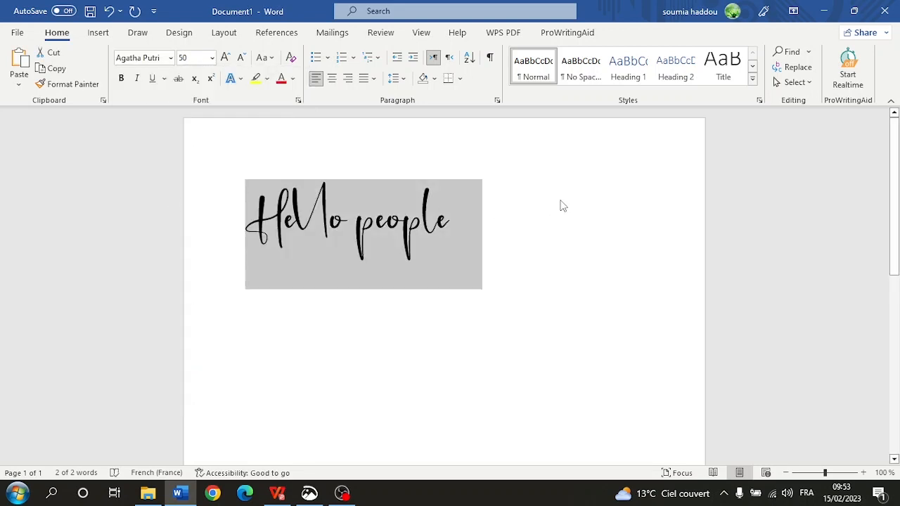
# Step: Select the "Hello people" line, browse the installed fonts and try the Best Week font on it
pyautogui.click(562, 223)
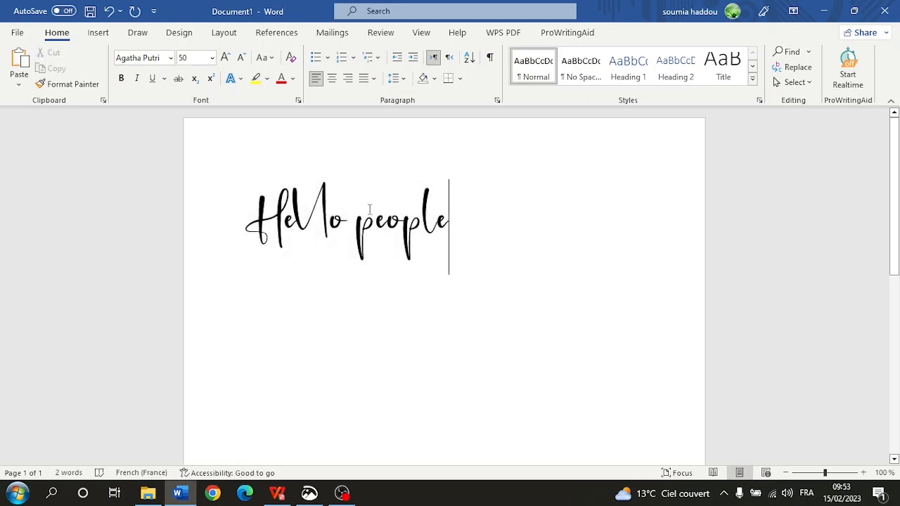
pyautogui.click(420, 242)
pyautogui.doubleClick(420, 243)
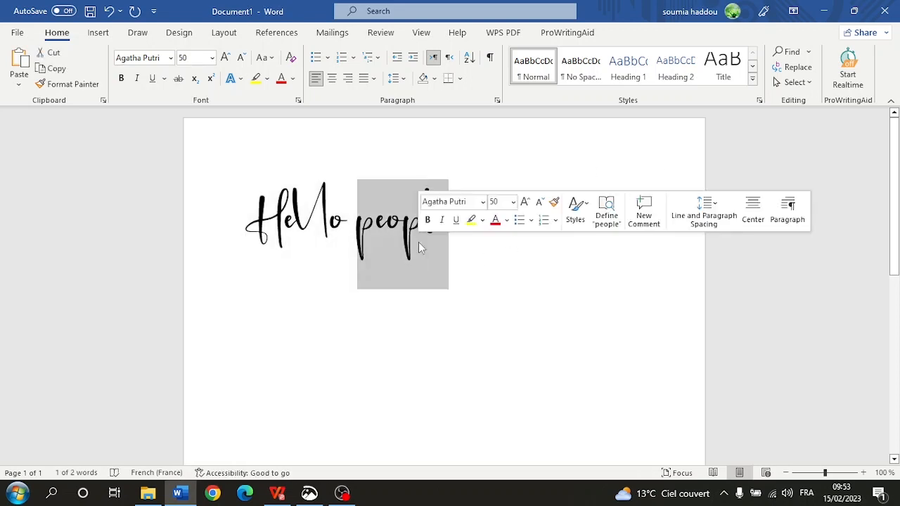
pyautogui.click(421, 247)
pyautogui.doubleClick(370, 242)
pyautogui.tripleClick(371, 242)
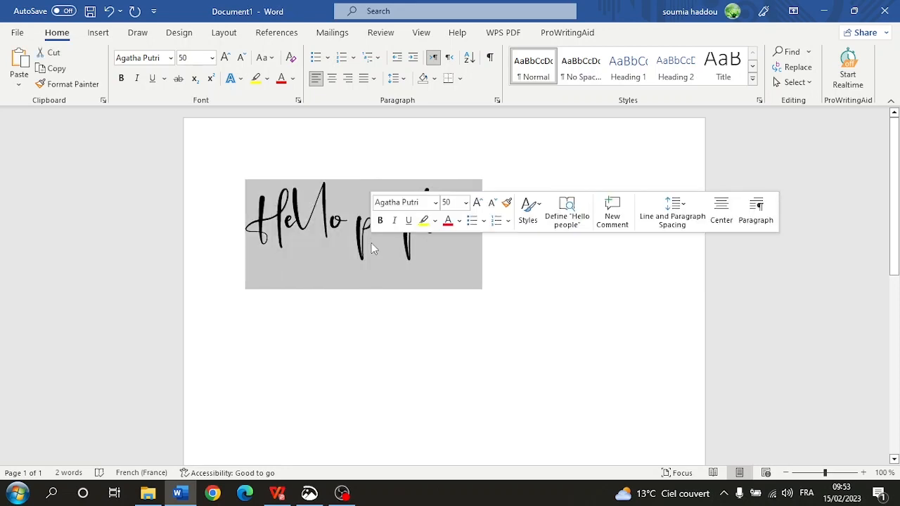
pyautogui.click(170, 57)
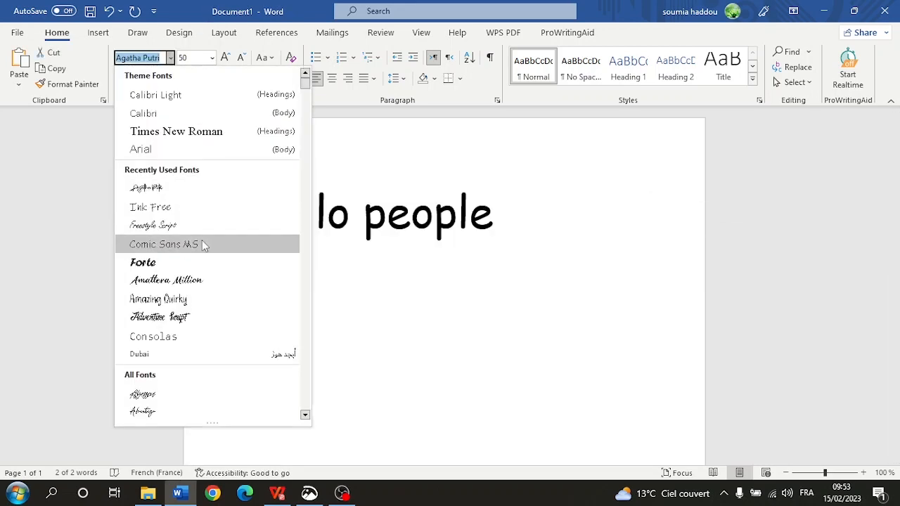
pyautogui.scroll(-5, 171, 262)
pyautogui.scroll(-12, 170, 260)
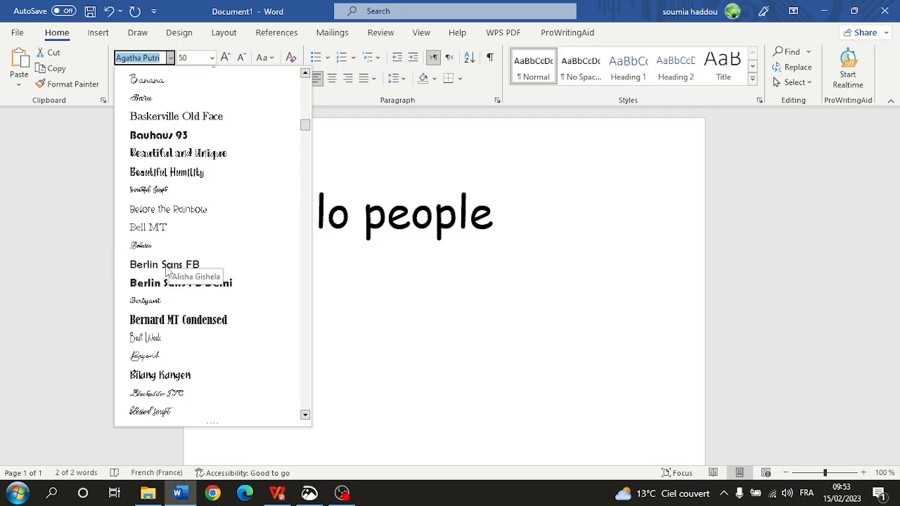
pyautogui.click(156, 337)
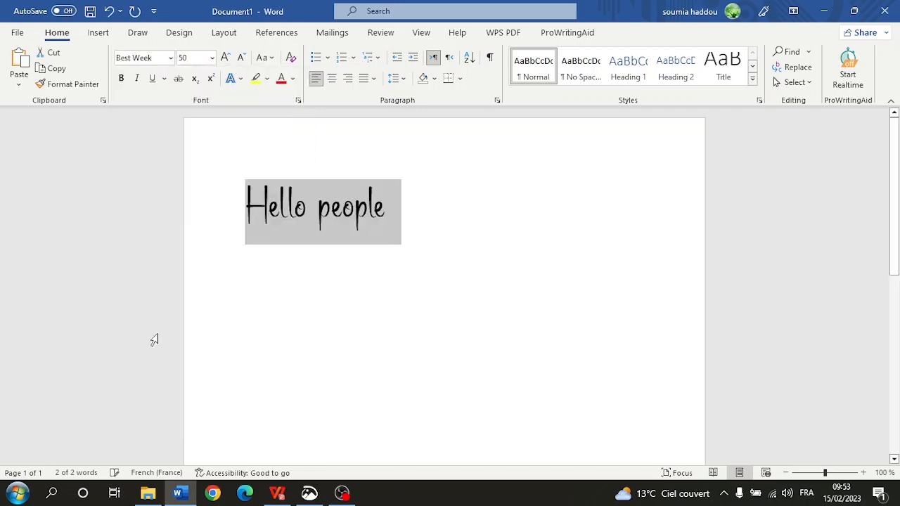
pyautogui.click(360, 330)
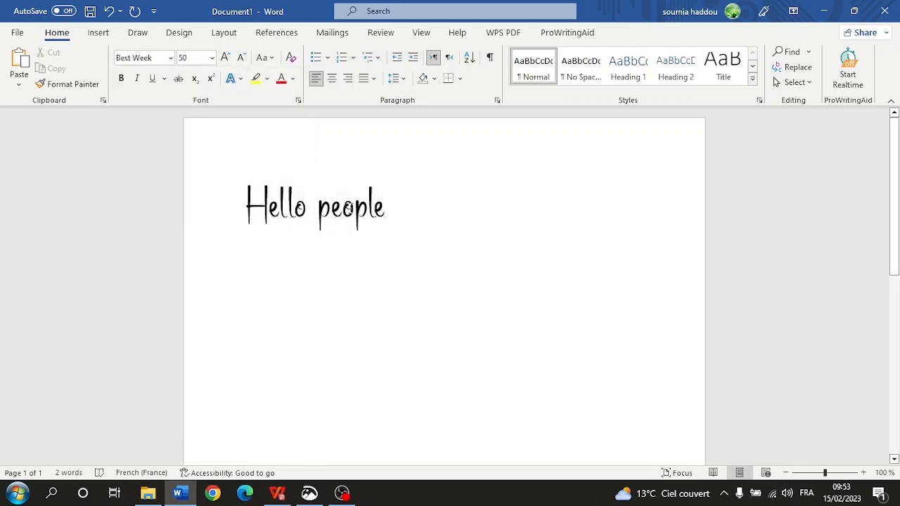
# Step: Select the "Hello people" line and change its font to Times New Roman
pyautogui.tripleClick(355, 205)
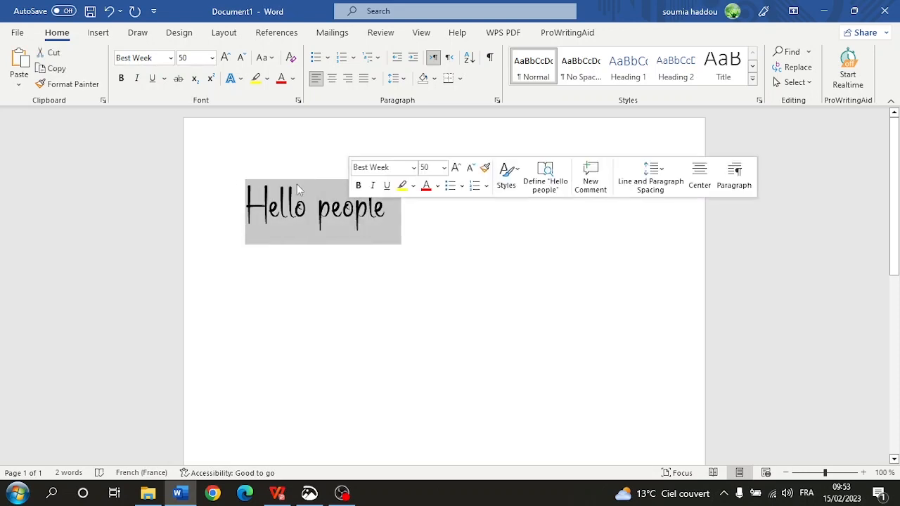
pyautogui.click(158, 58)
pyautogui.write('Times New Ro')
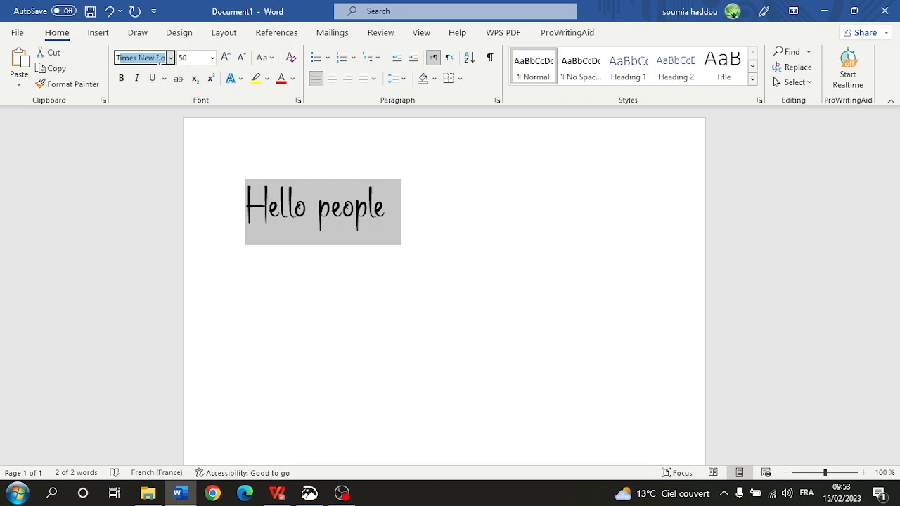
pyautogui.press('Return')
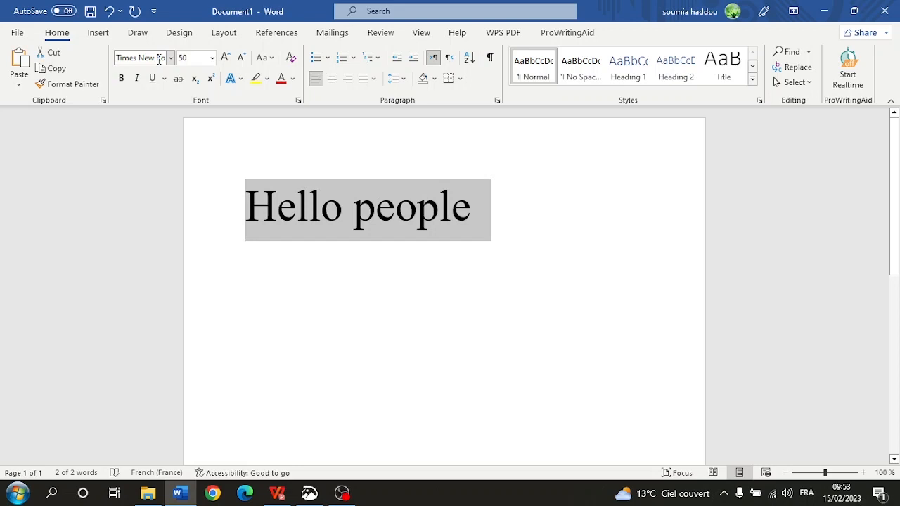
# Step: Select the whole "Hello people" line and toggle bold on and off several times
pyautogui.click(349, 229)
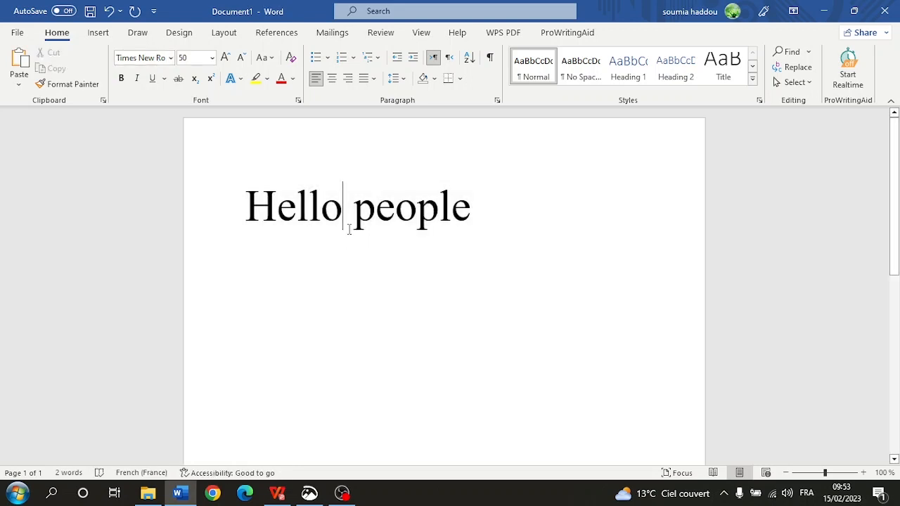
pyautogui.doubleClick(348, 229)
pyautogui.click(344, 221)
pyautogui.doubleClick(332, 217)
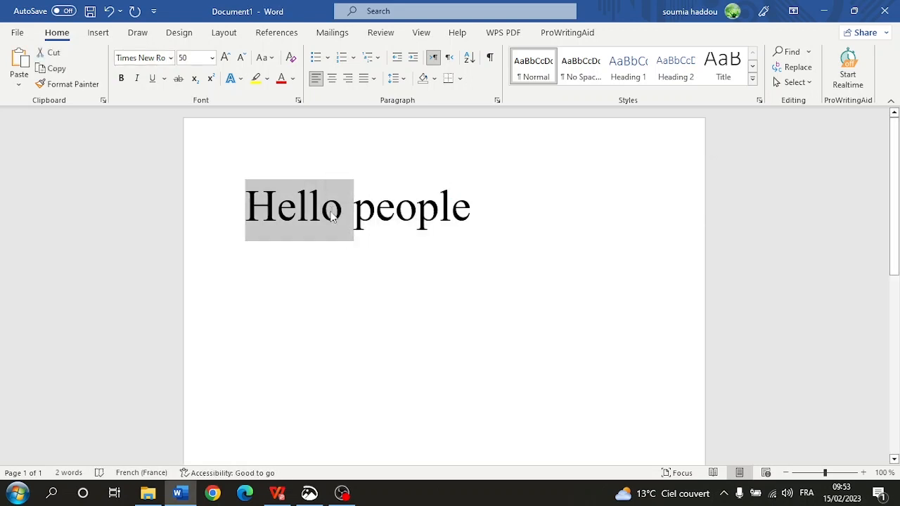
pyautogui.click(332, 217)
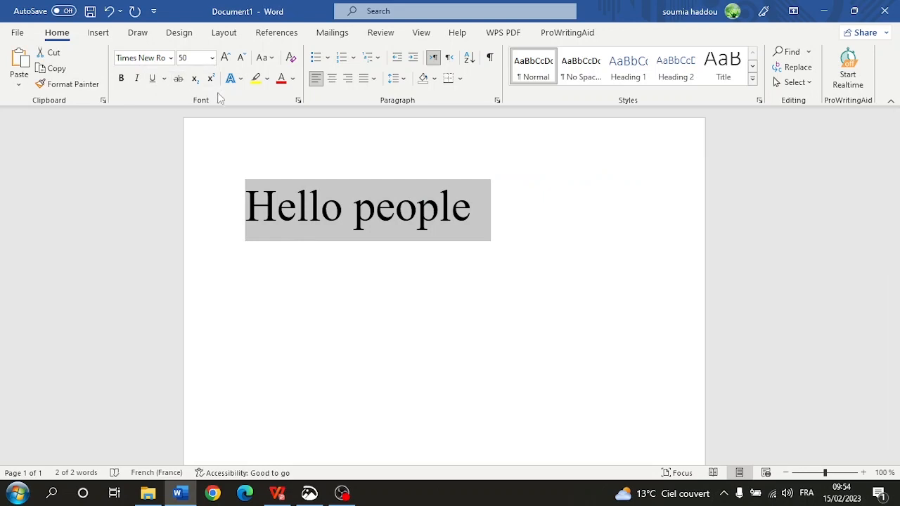
pyautogui.click(120, 80)
pyautogui.click(121, 80)
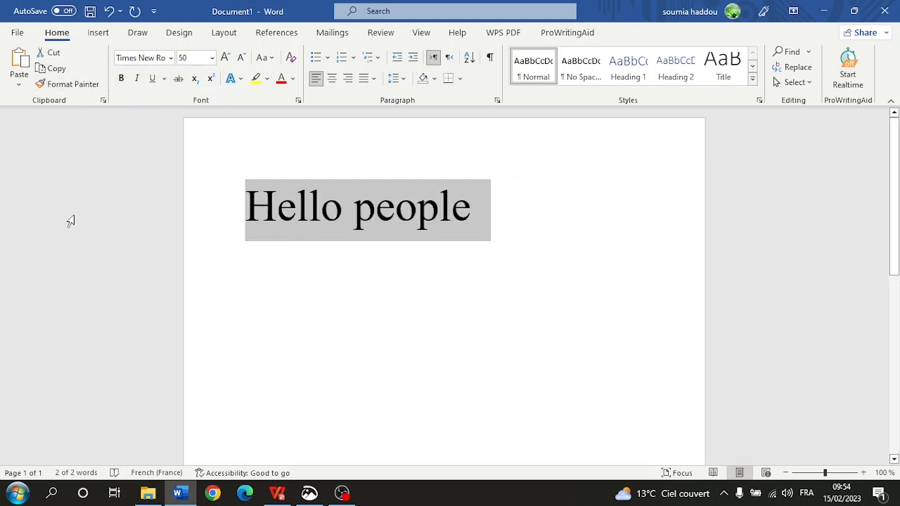
pyautogui.click(125, 82)
pyautogui.click(124, 80)
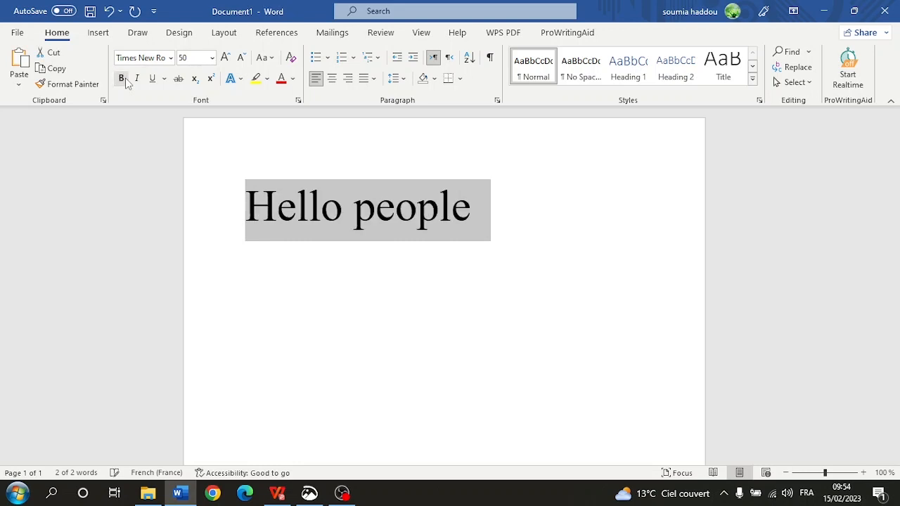
pyautogui.click(122, 85)
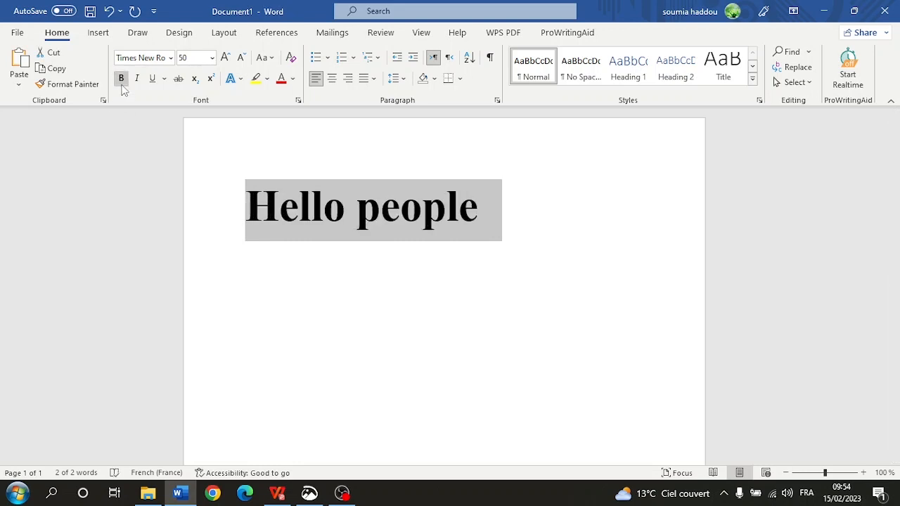
pyautogui.click(121, 82)
# Step: Toggle italic on and off for the selected "Hello people" text
pyautogui.click(137, 79)
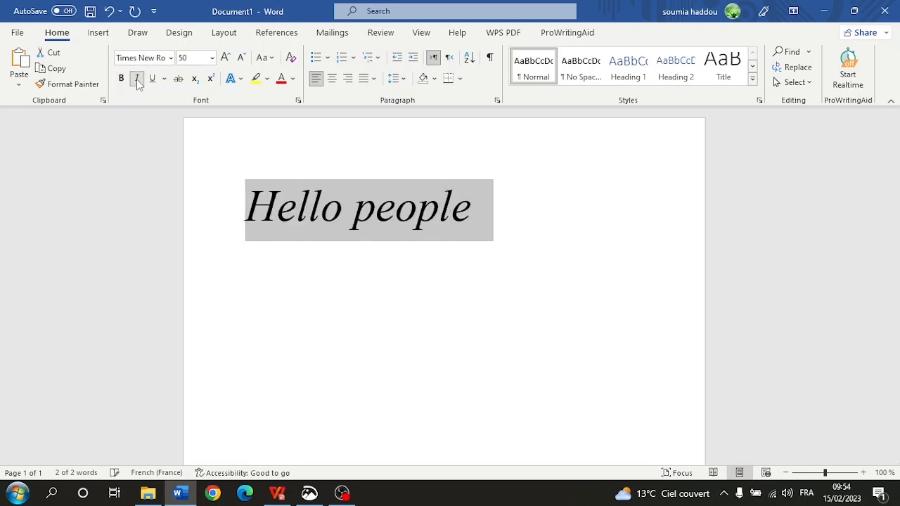
pyautogui.doubleClick(137, 78)
pyautogui.click(137, 80)
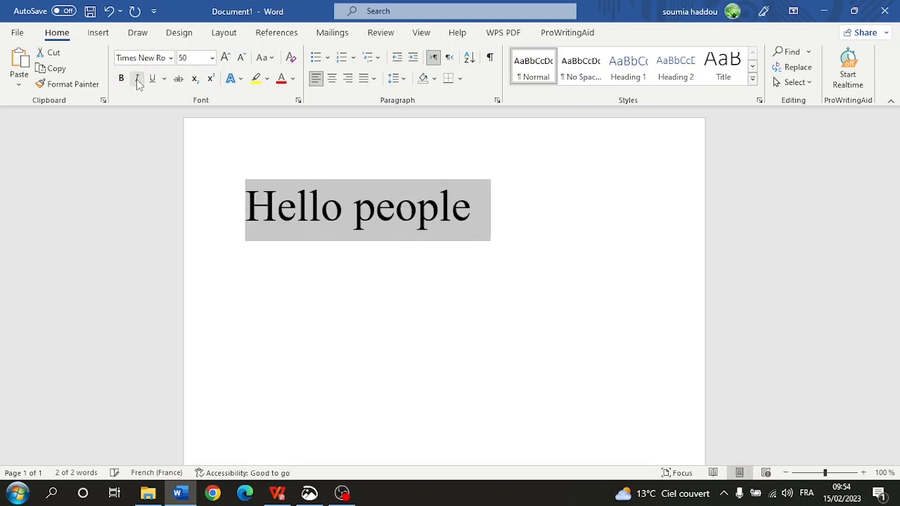
pyautogui.click(138, 80)
pyautogui.click(137, 79)
# Step: Toggle the default underline on and off for the selected "Hello people" text
pyautogui.click(150, 79)
pyautogui.click(152, 80)
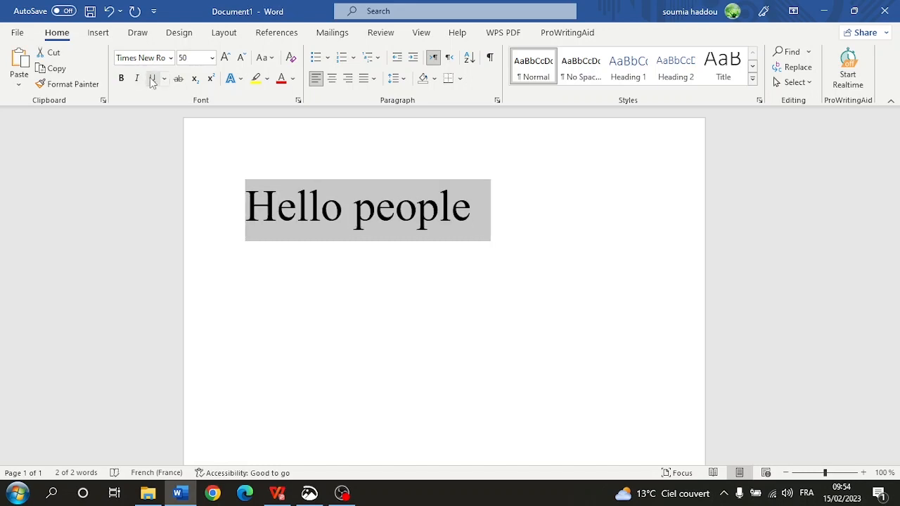
pyautogui.click(152, 79)
pyautogui.click(152, 79)
# Step: Try a double underline and a single underline on the selected "Hello people" text
pyautogui.click(165, 80)
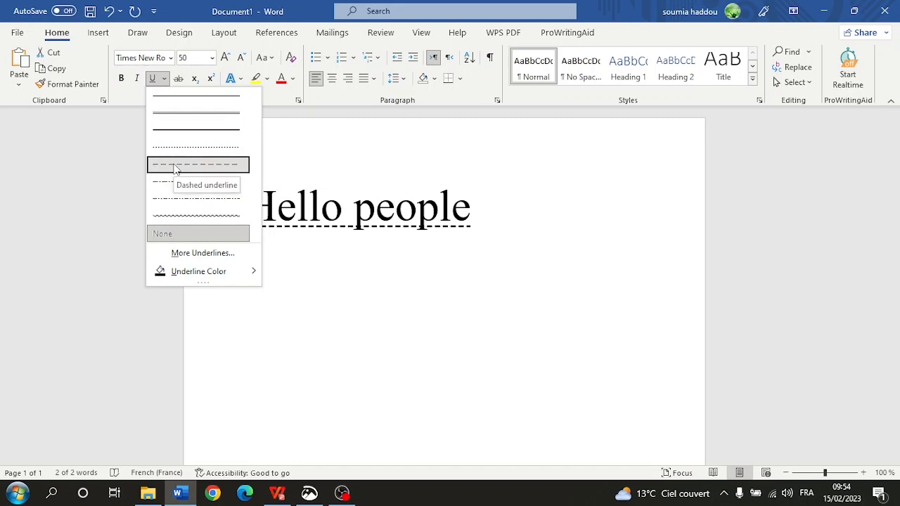
pyautogui.click(180, 117)
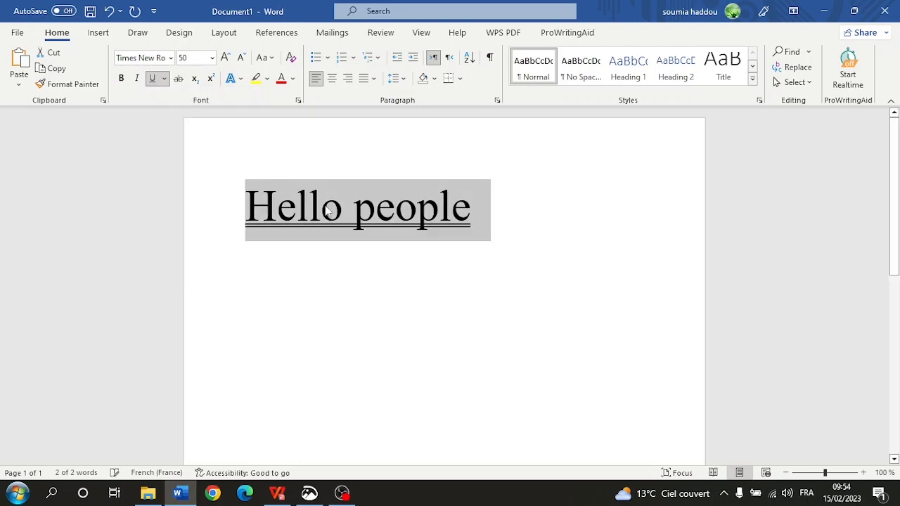
pyautogui.click(163, 78)
pyautogui.click(170, 99)
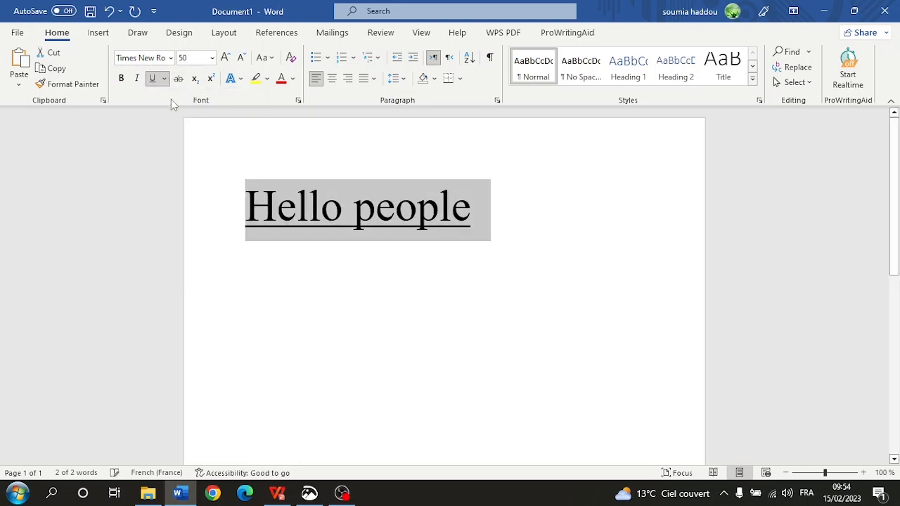
# Step: Examine the additional underline styles and underline colors in the Font dialog, and close it without changing anything
pyautogui.click(164, 78)
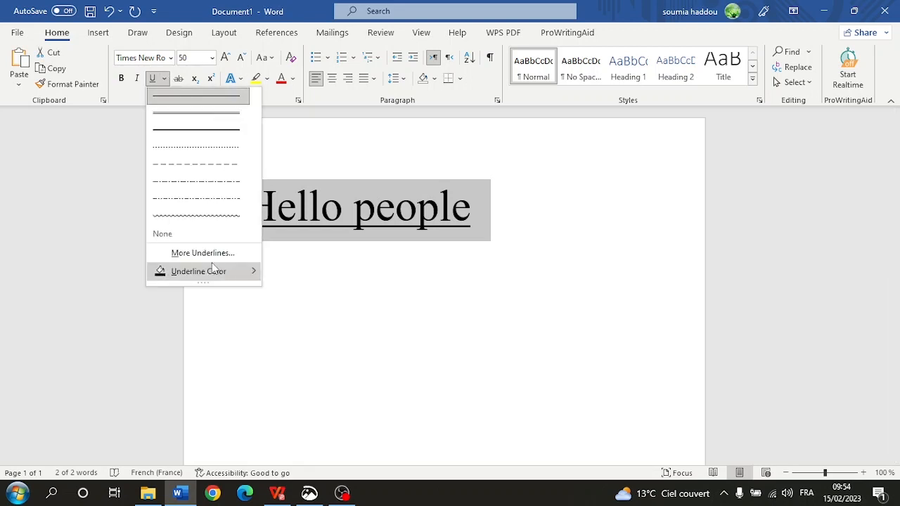
pyautogui.click(194, 253)
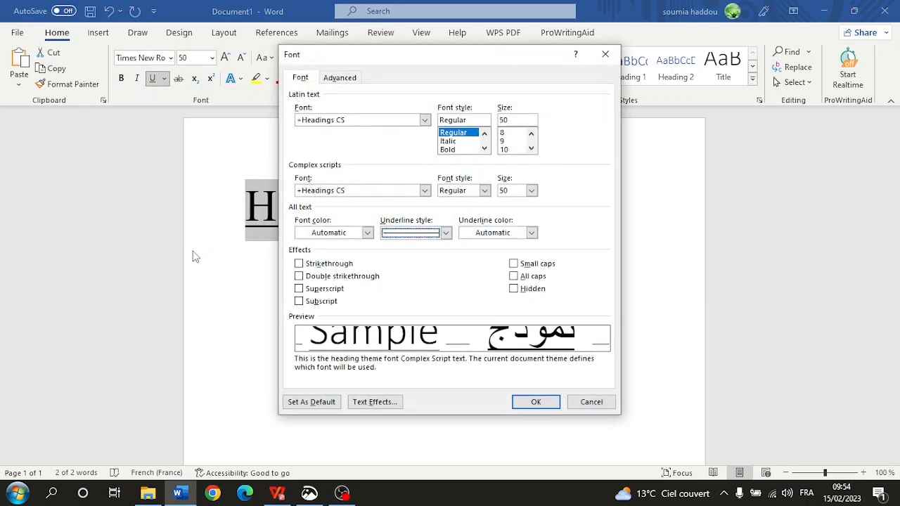
pyautogui.click(446, 232)
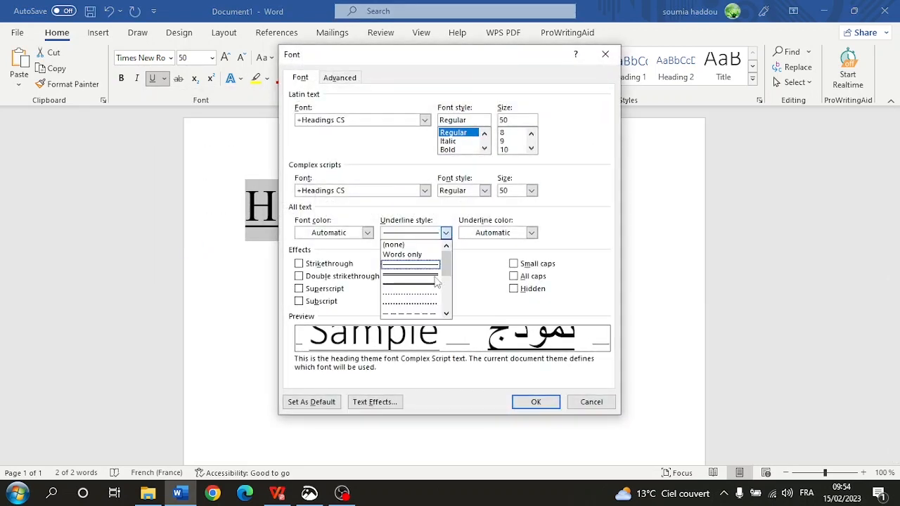
pyautogui.scroll(-5, 422, 295)
pyautogui.click(480, 284)
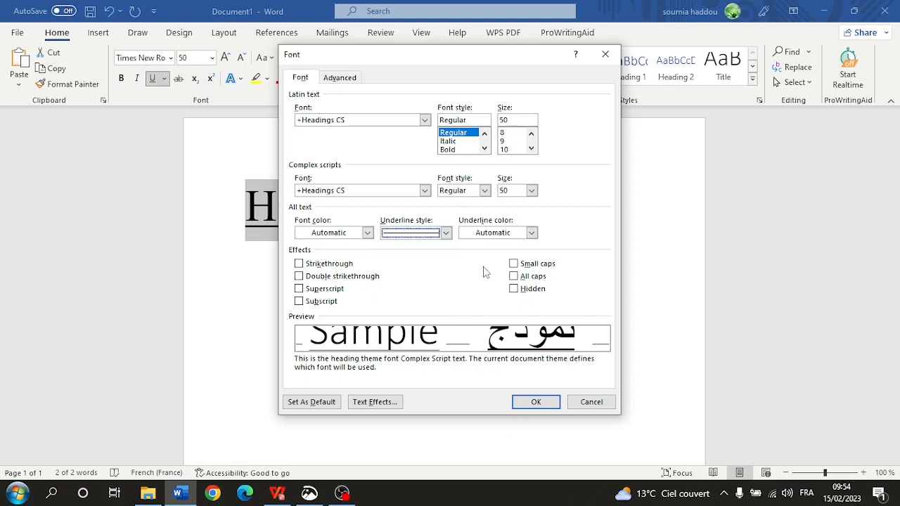
pyautogui.click(532, 232)
pyautogui.click(532, 234)
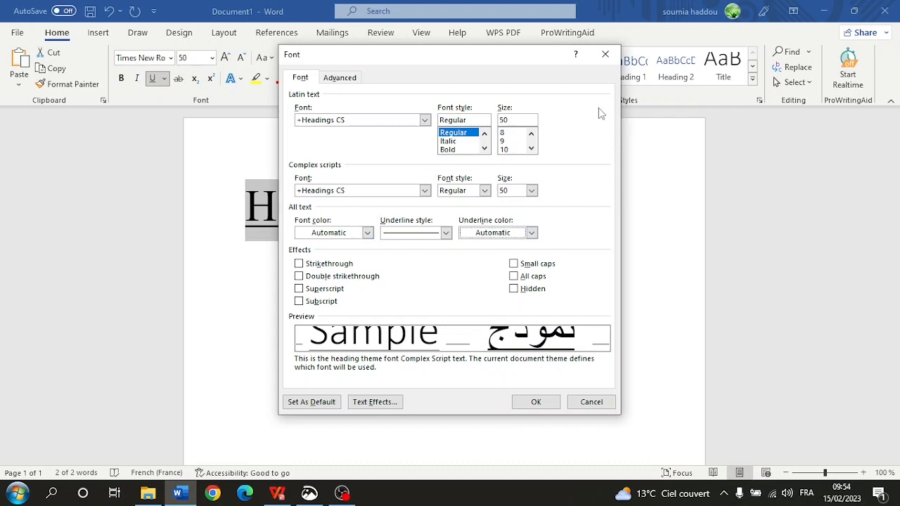
pyautogui.click(608, 56)
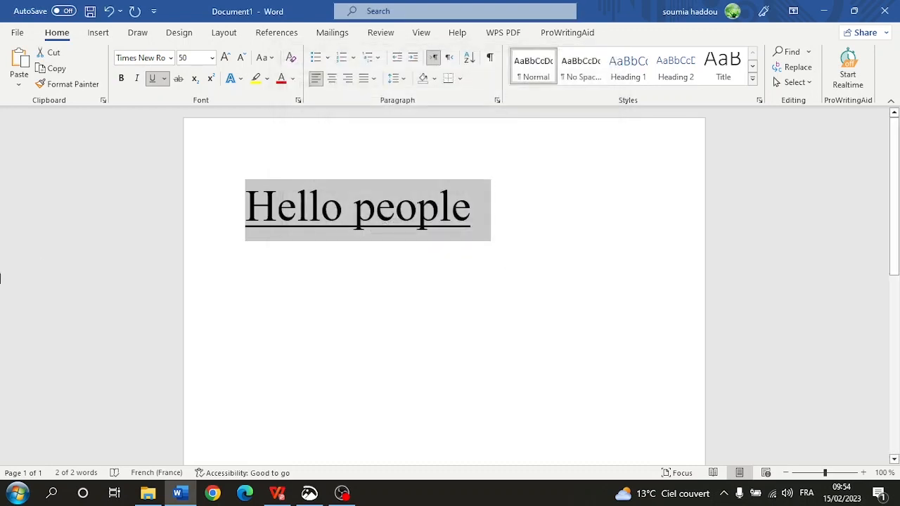
# Step: Remove the underline from the "Hello people" text and deselect it
pyautogui.click(153, 78)
pyautogui.click(267, 243)
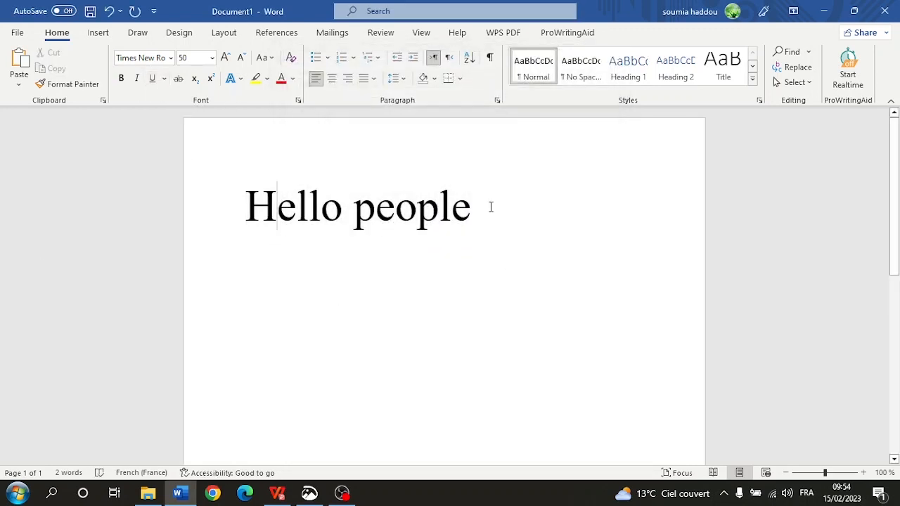
# Step: Add the line "She work here." below "Hello people" and start another new line
pyautogui.click(472, 225)
pyautogui.press('Return')
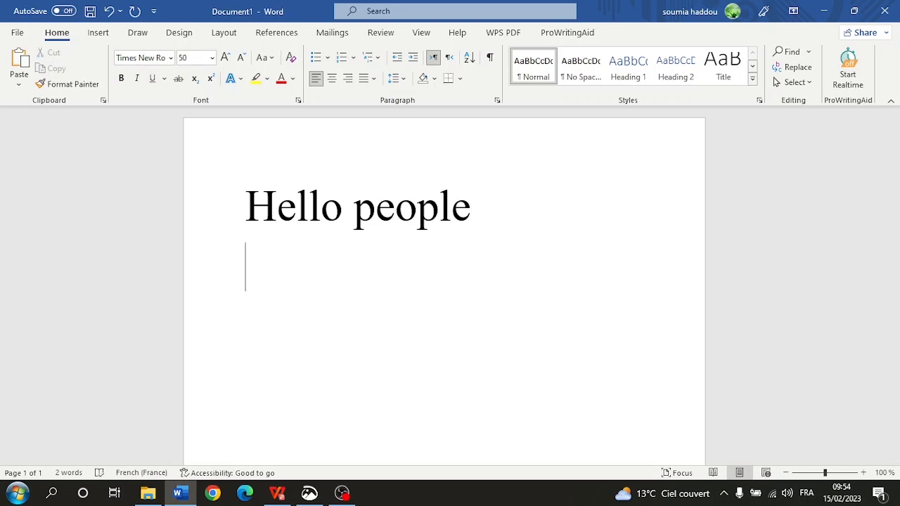
pyautogui.write('she ')
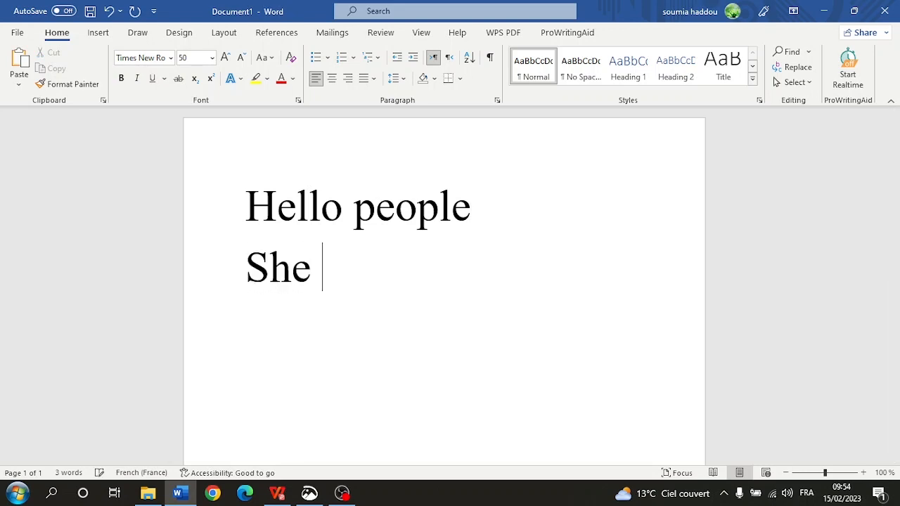
pyautogui.write('work ')
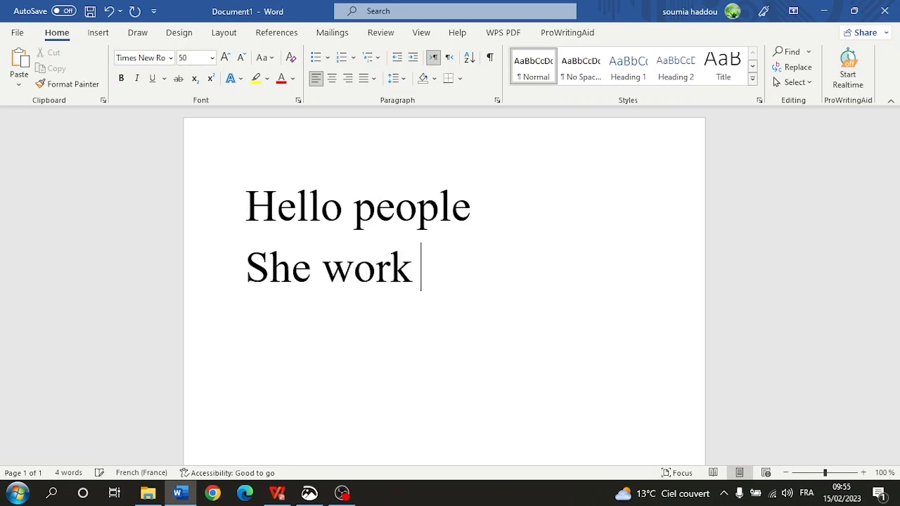
pyautogui.write('here.')
pyautogui.press('Return')
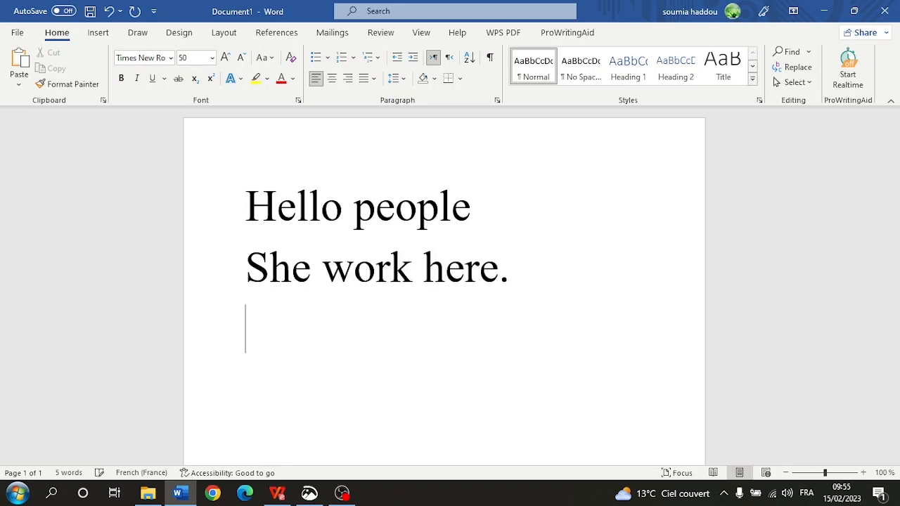
# Step: Enter the corrected sentence "She works here." on the third line
pyautogui.write('she work')
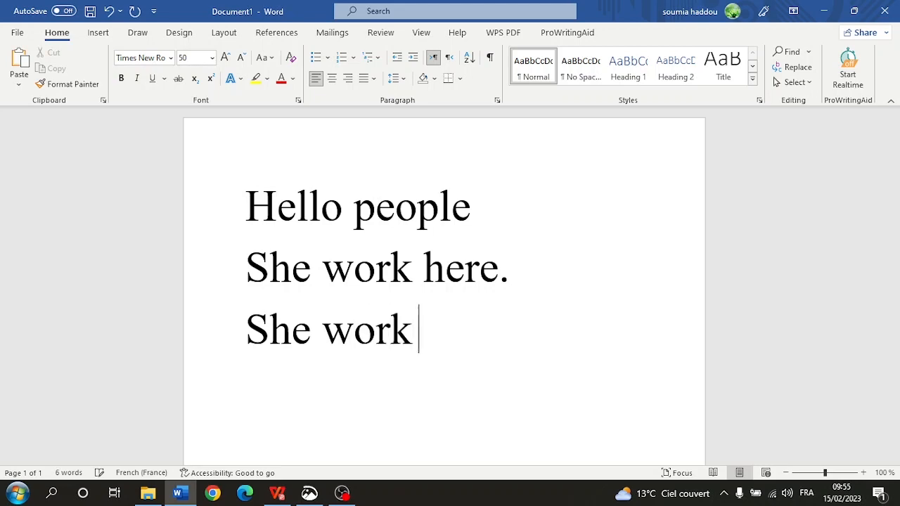
pyautogui.press('BackSpace')
pyautogui.write('s here.')
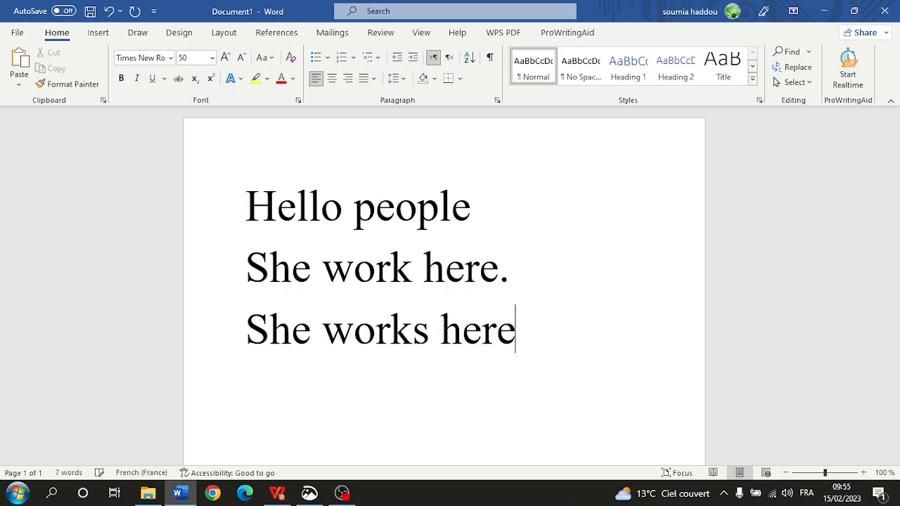
# Step: Add an "x" mark after the sentence "She work here." and delete the mark again
pyautogui.doubleClick(374, 259)
pyautogui.tripleClick(374, 259)
pyautogui.click(522, 280)
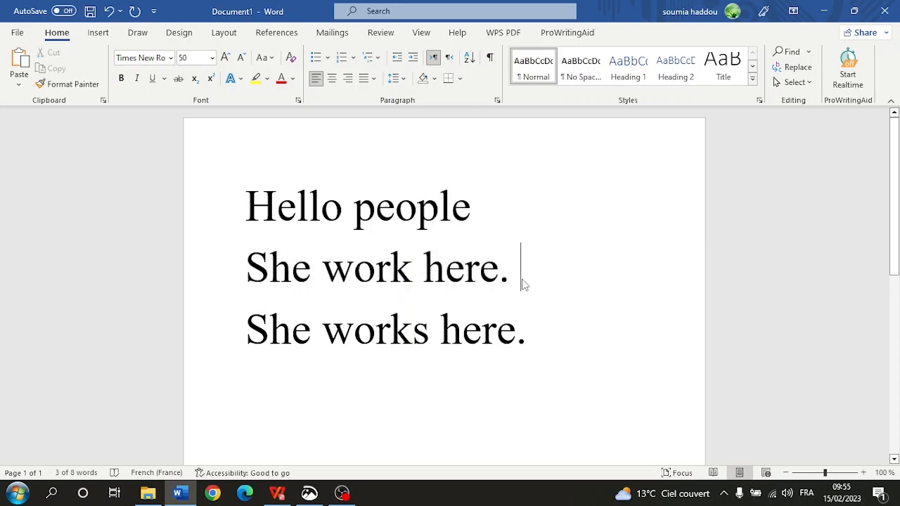
pyautogui.write('x')
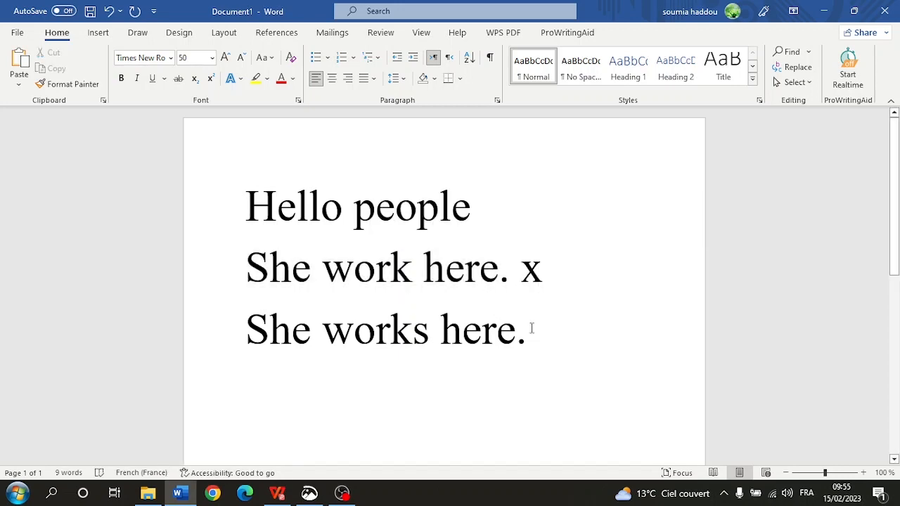
pyautogui.press('BackSpace')
# Step: Apply strikethrough to the whole sentence "She work here." and deselect it
pyautogui.tripleClick(348, 272)
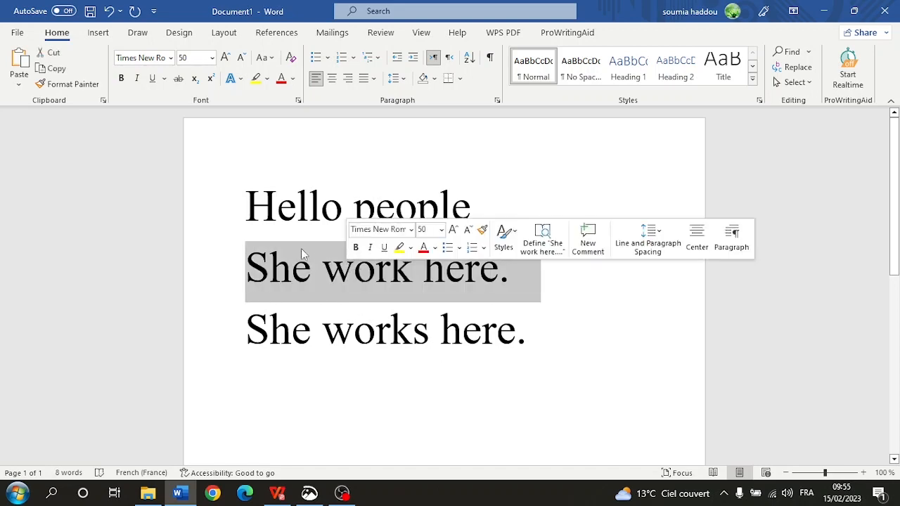
pyautogui.click(345, 285)
pyautogui.tripleClick(355, 271)
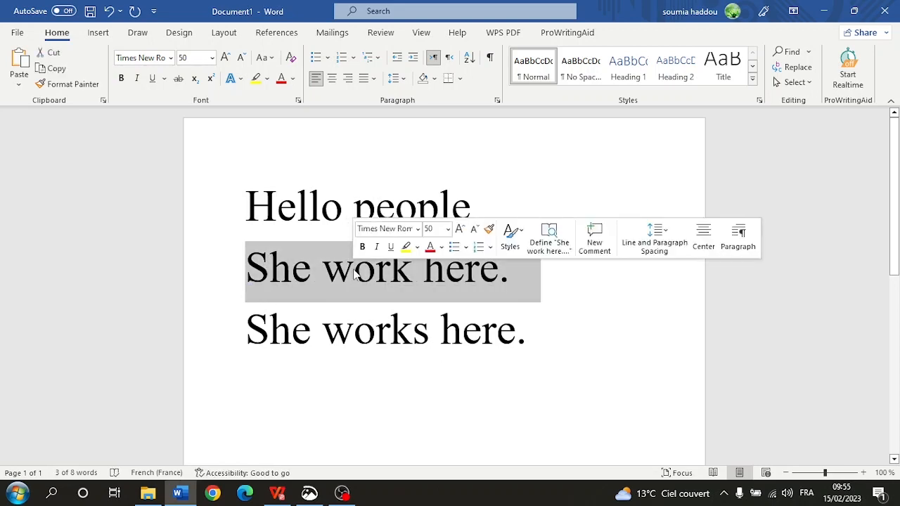
pyautogui.click(178, 78)
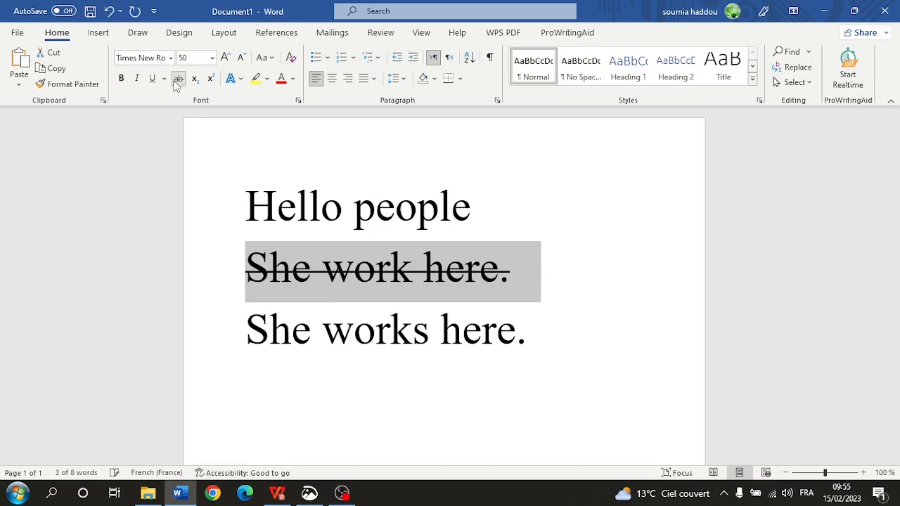
pyautogui.click(353, 277)
pyautogui.moveTo(246, 261)
pyautogui.mouseDown()
pyautogui.moveTo(539, 289)
pyautogui.moveTo(246, 270)
pyautogui.mouseUp()
pyautogui.click(540, 290)
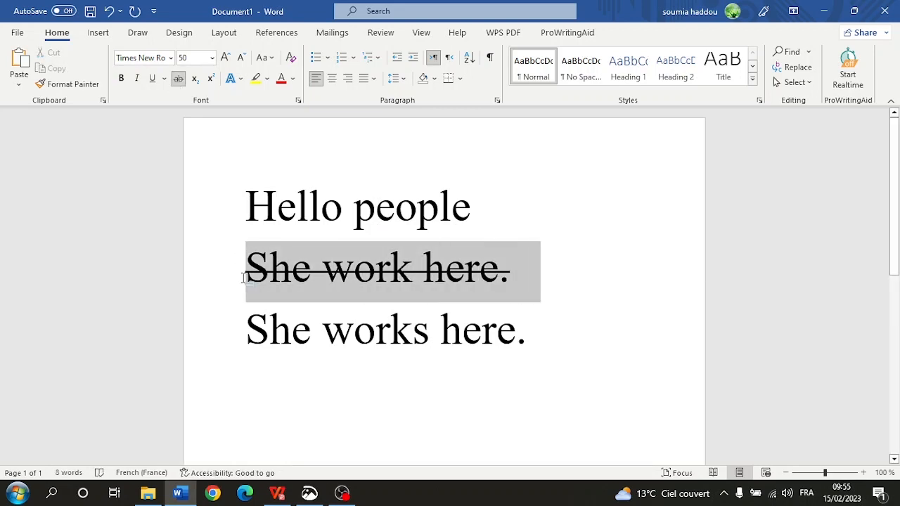
pyautogui.click(376, 329)
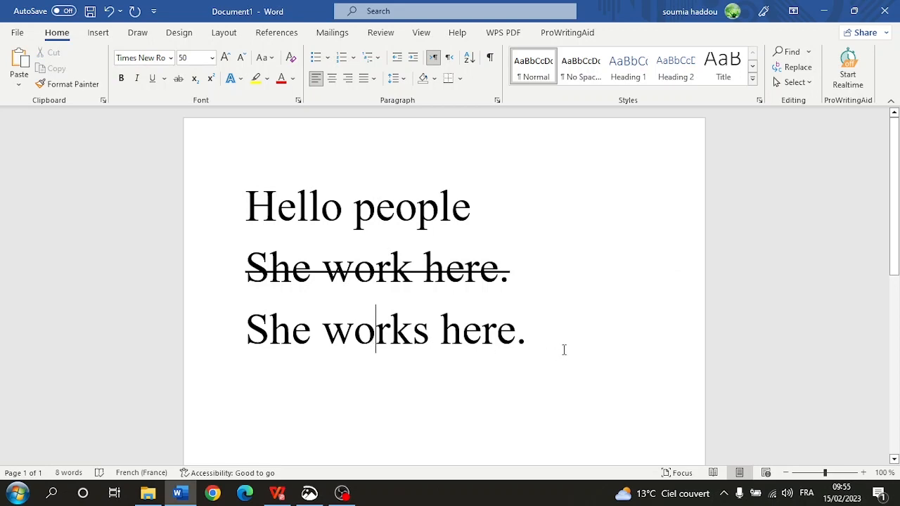
pyautogui.click(551, 327)
# Step: Remove the strikethrough from the sentence "She work here." and deselect it
pyautogui.tripleClick(399, 280)
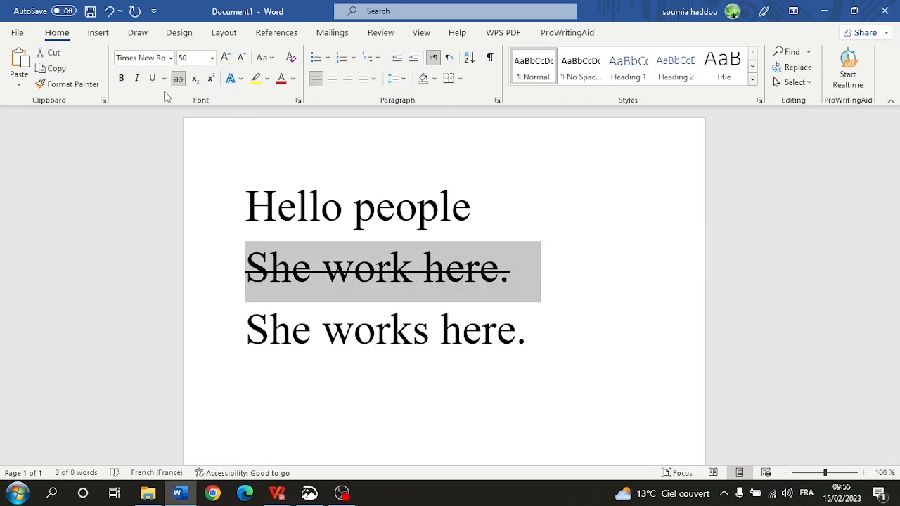
pyautogui.click(177, 78)
pyautogui.click(412, 330)
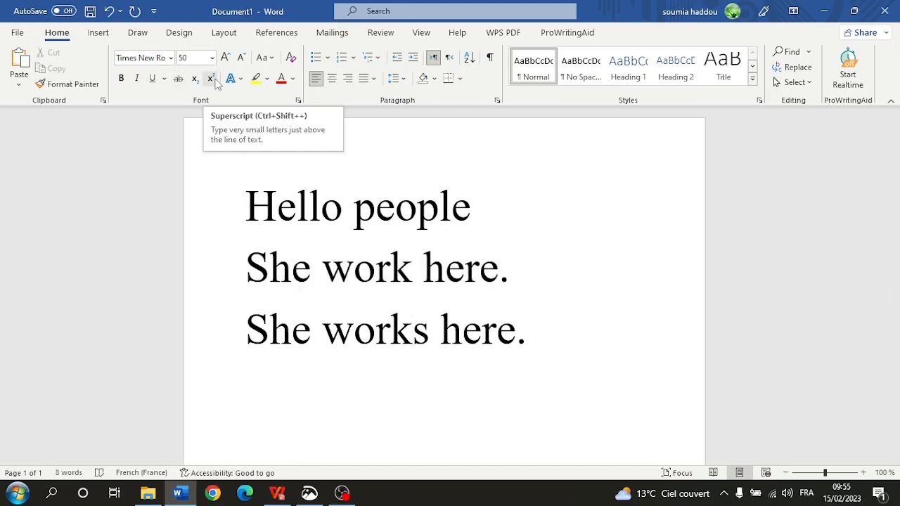
# Step: Add a new line with the text "O2" below "She works here."
pyautogui.scroll(-1, 613, 315)
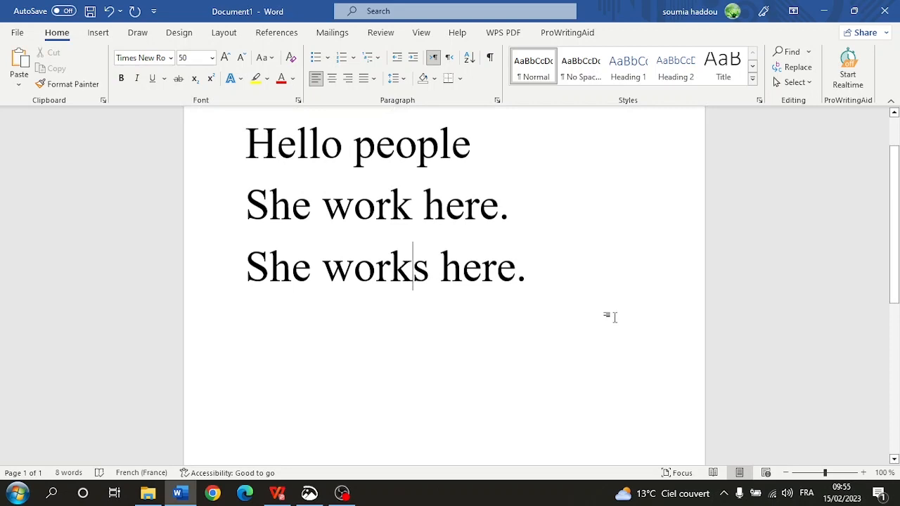
pyautogui.click(514, 281)
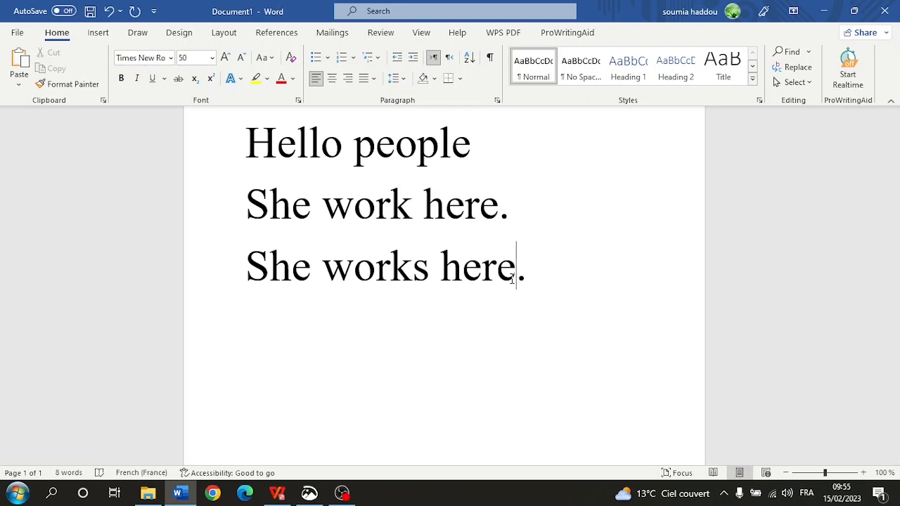
pyautogui.press('Right')
pyautogui.press('Return')
pyautogui.write('O2')
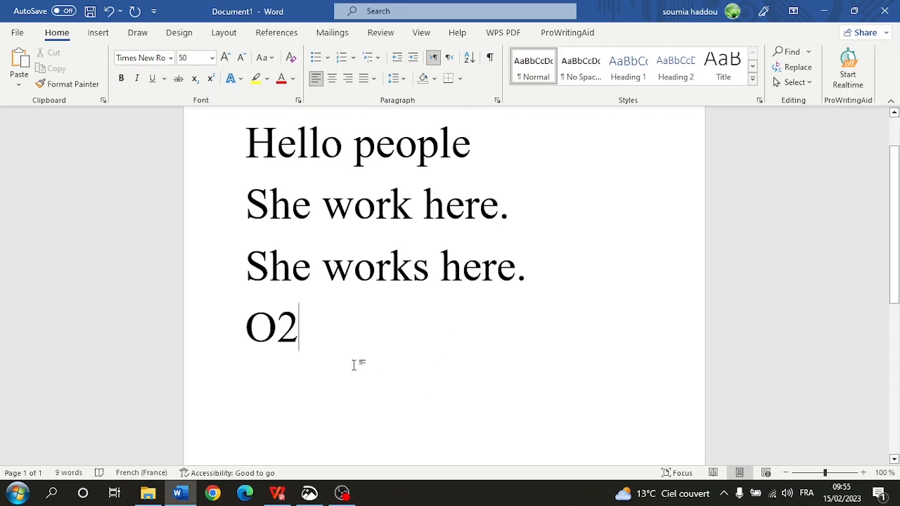
# Step: Format the 2 in "O2" as subscript and deselect the text
pyautogui.moveTo(287, 334); pyautogui.dragTo(277, 333)
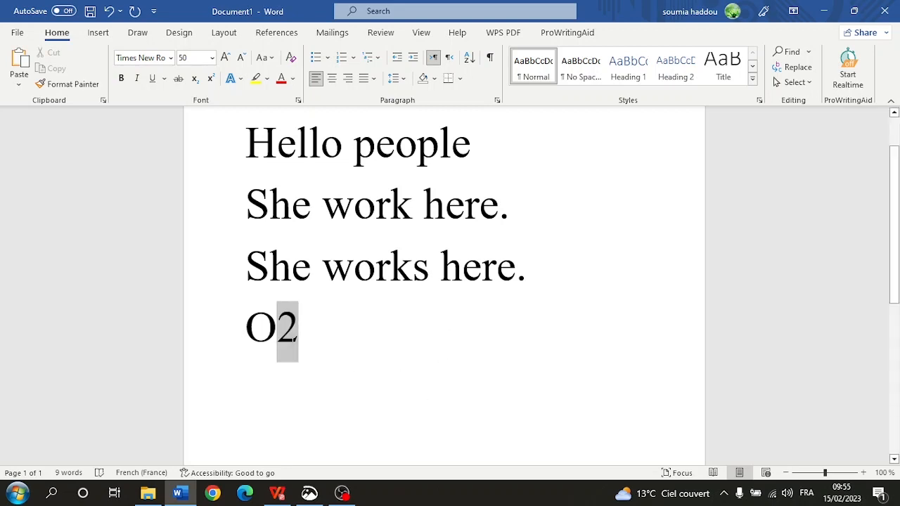
pyautogui.click(331, 331)
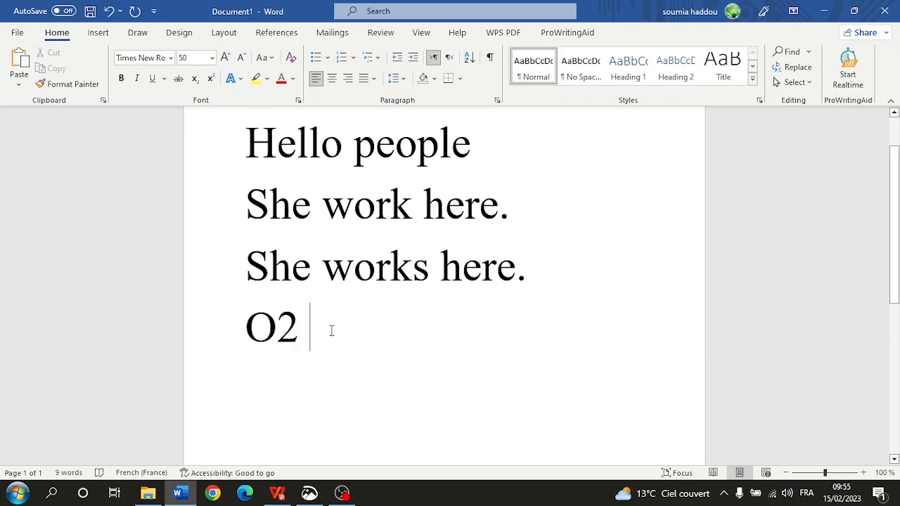
pyautogui.moveTo(302, 328); pyautogui.dragTo(283, 335)
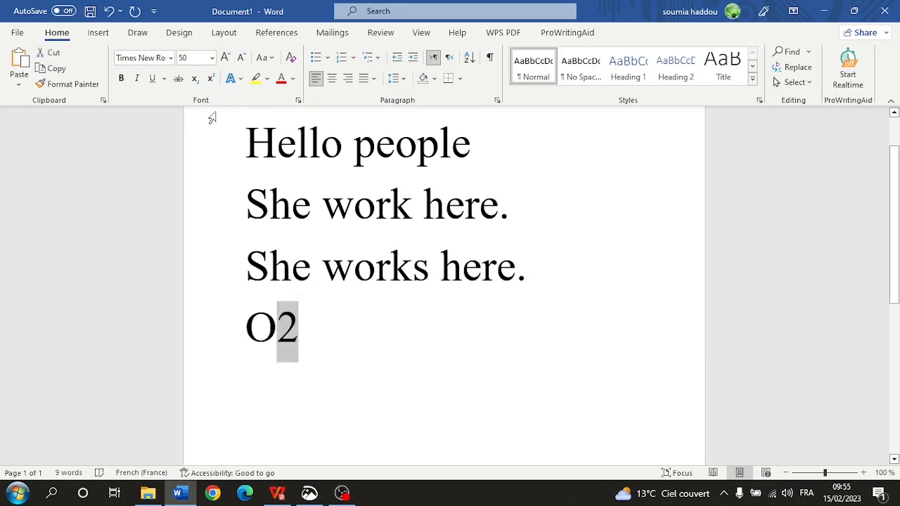
pyautogui.click(194, 78)
pyautogui.click(275, 334)
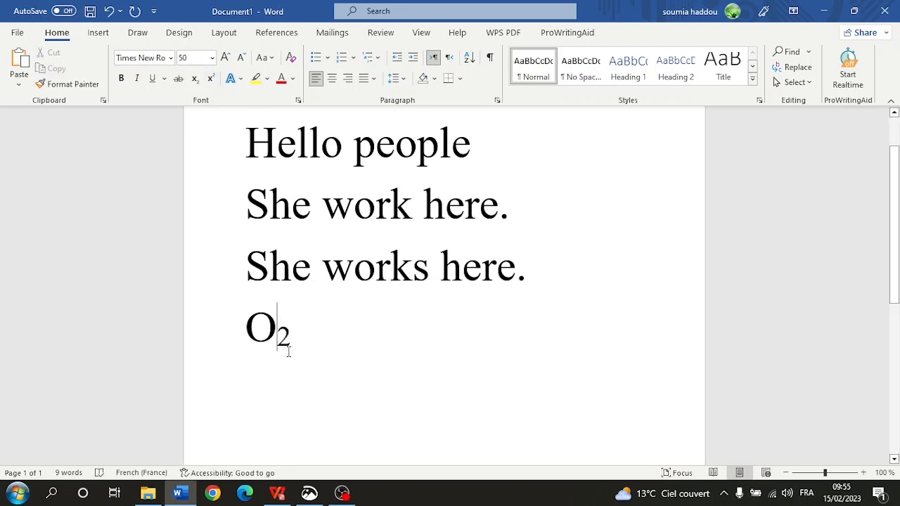
pyautogui.moveTo(292, 337); pyautogui.dragTo(271, 337)
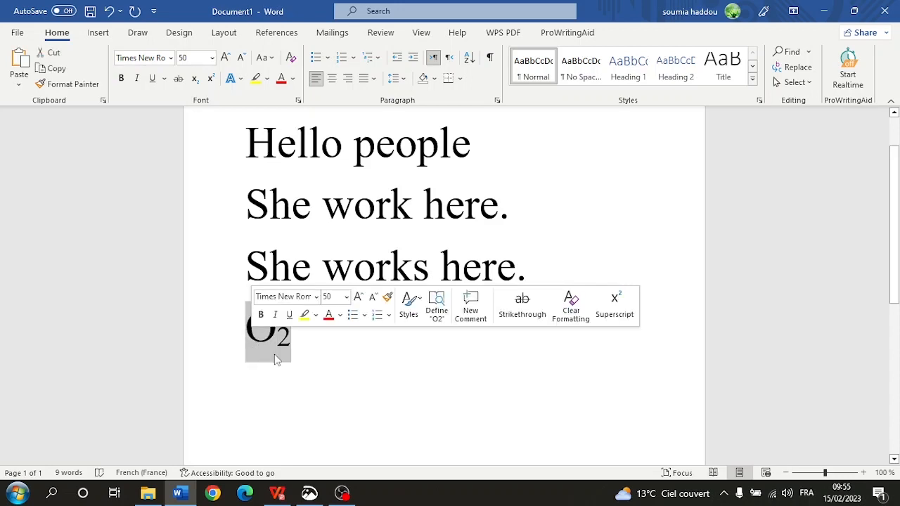
pyautogui.click(278, 360)
pyautogui.click(306, 340)
# Step: Add the text "xn" on a new line below the O2 formula and format the n as superscript
pyautogui.press('Return')
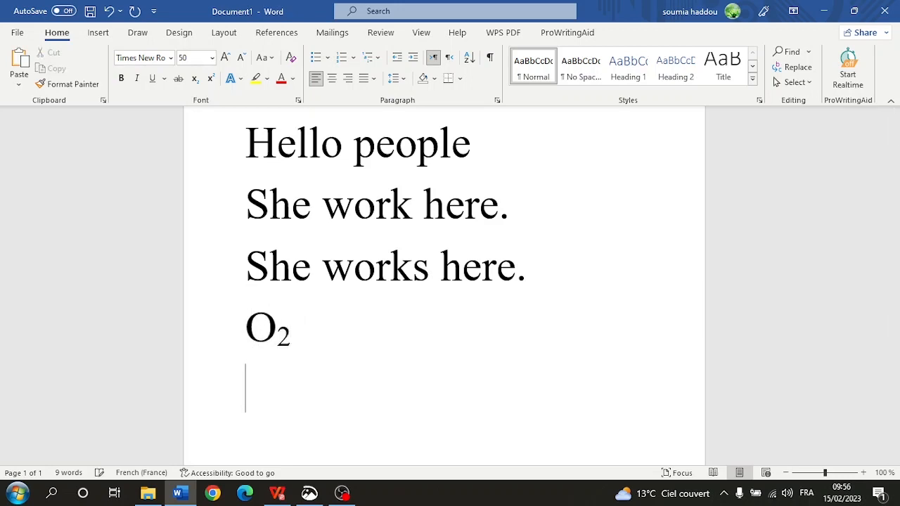
pyautogui.write('xn')
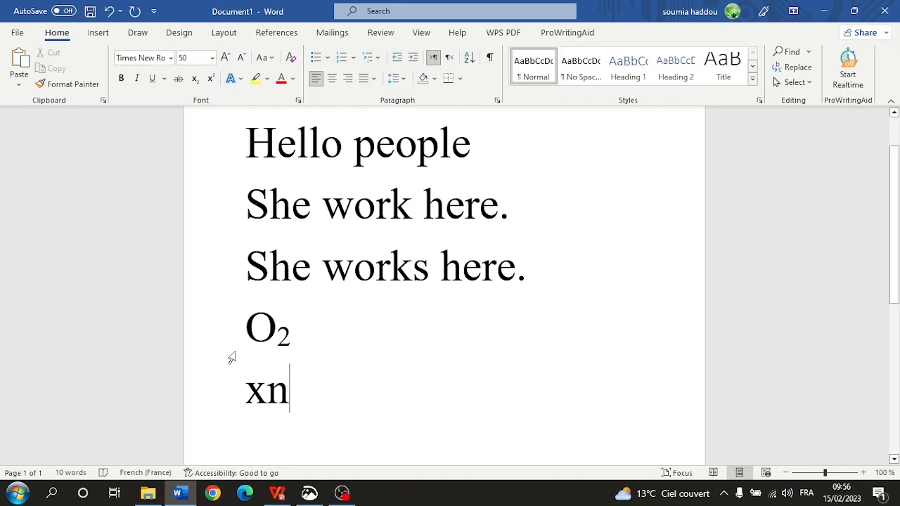
pyautogui.moveTo(267, 394); pyautogui.dragTo(285, 398)
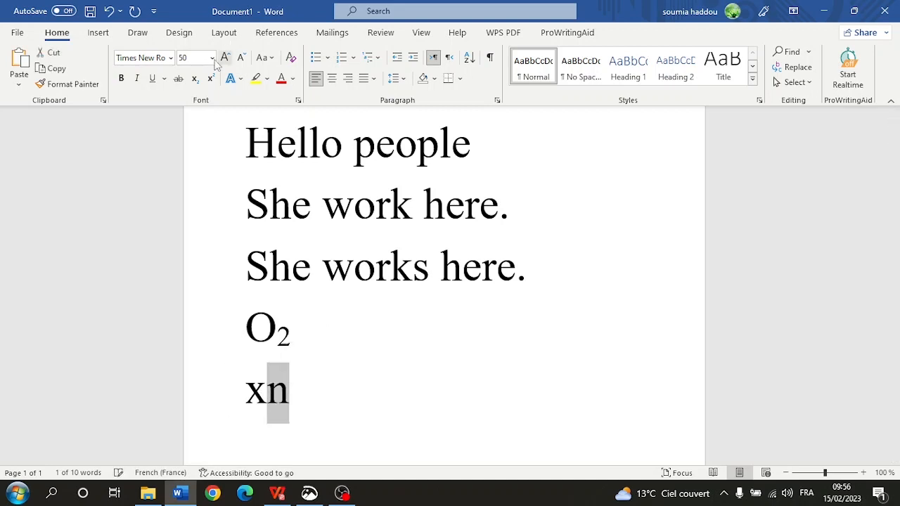
pyautogui.hotkey('ctrl', 'shift', '=')
pyautogui.click(343, 408)
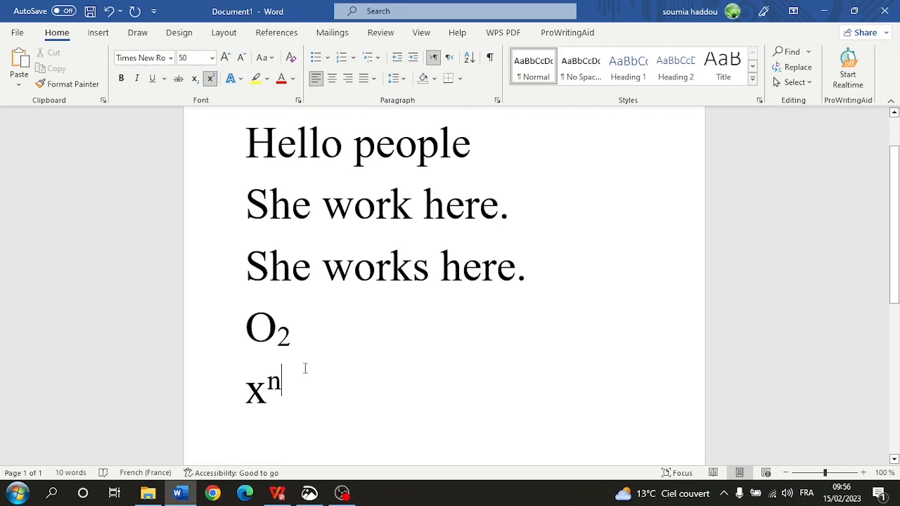
# Step: Highlight the "Hello people" line in yellow
pyautogui.scroll(2, 305, 368)
pyautogui.tripleClick(300, 197)
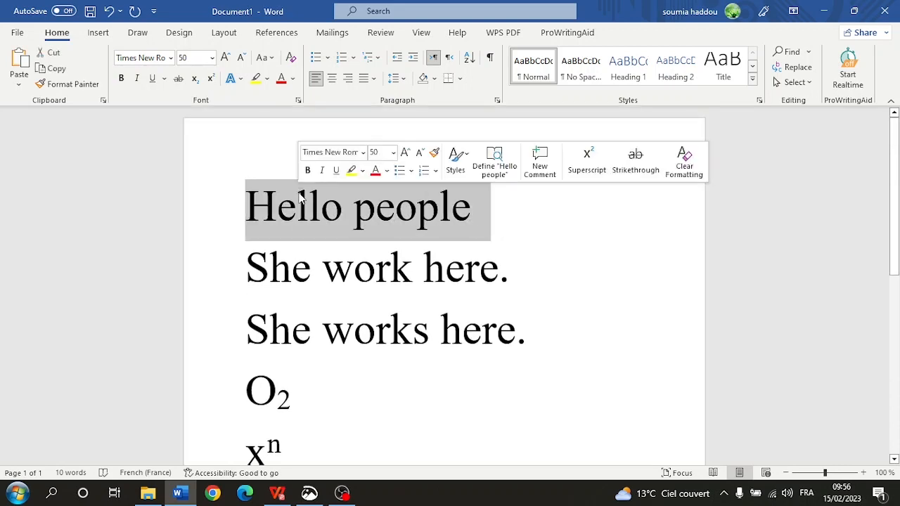
pyautogui.click(256, 79)
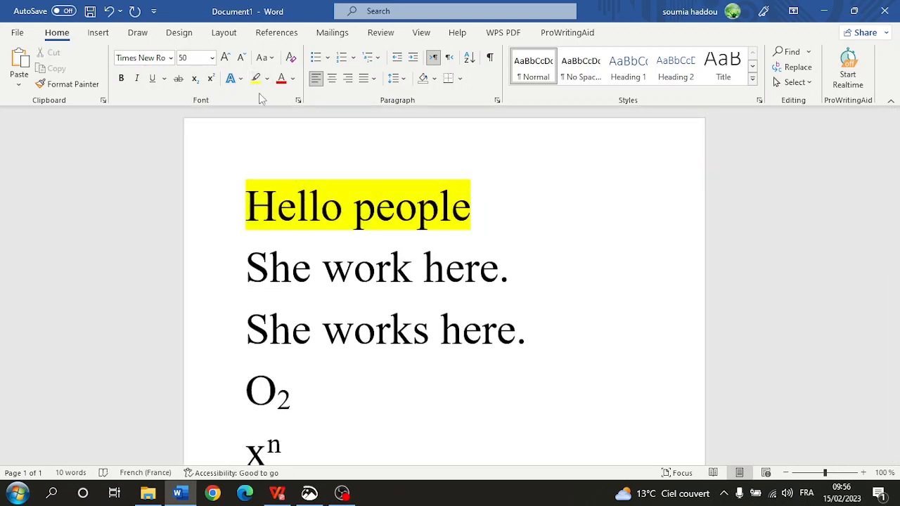
# Step: Preview other highlight colors on "Hello people", set its highlighting to No Color, and deselect the line
pyautogui.tripleClick(308, 205)
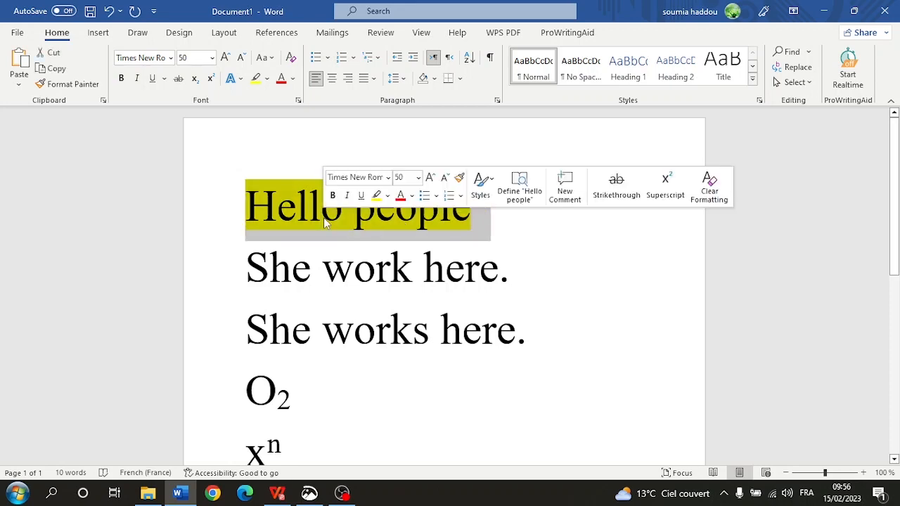
pyautogui.click(268, 78)
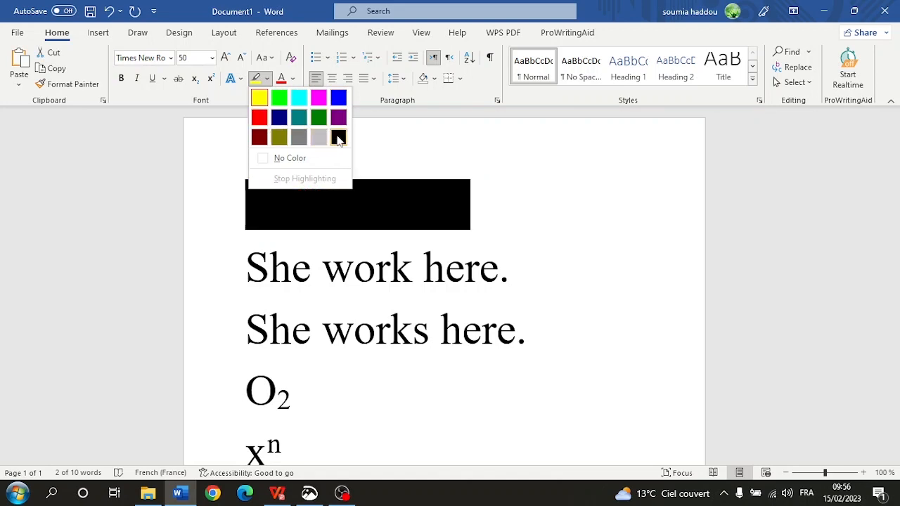
pyautogui.click(293, 160)
pyautogui.click(492, 194)
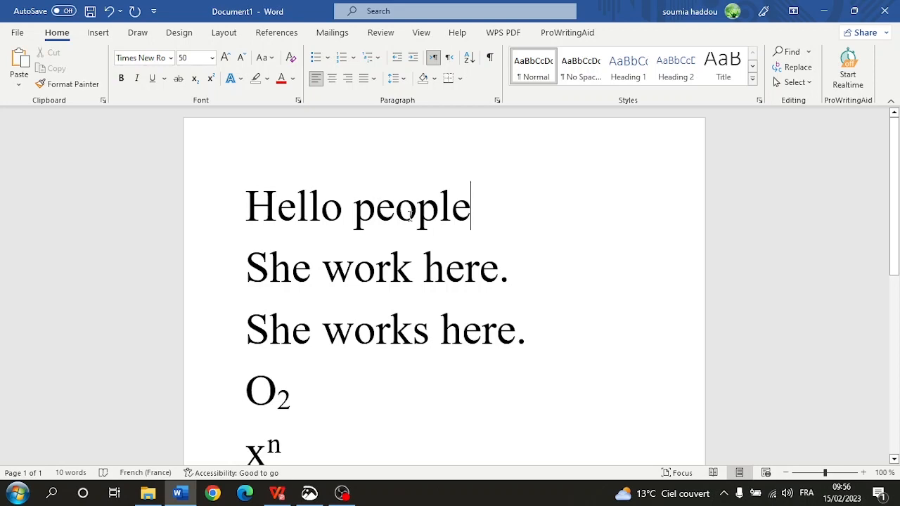
# Step: Preview the available text highlight colors on "Hello people" and close the palette without applying one
pyautogui.tripleClick(371, 209)
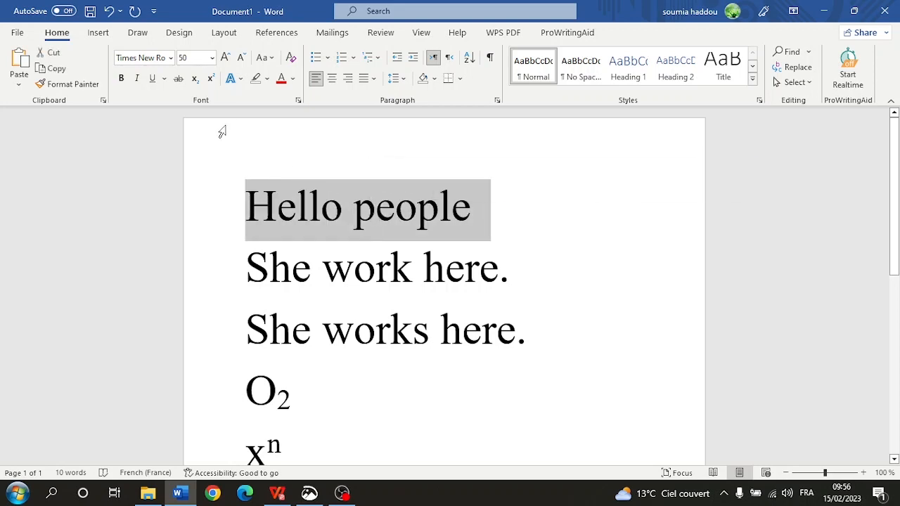
pyautogui.click(266, 78)
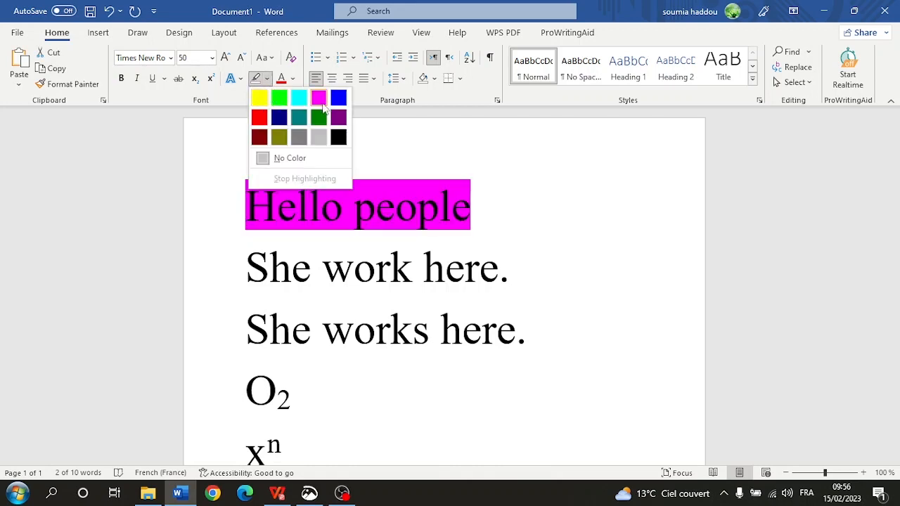
pyautogui.press('Escape')
pyautogui.click(417, 206)
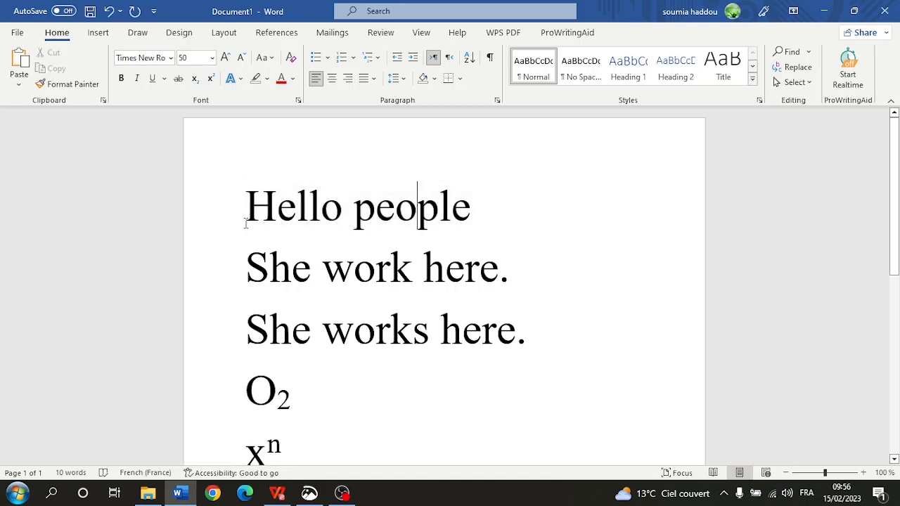
# Step: Draw a rectangle shape about 9.6 cm wide and 1.98 cm high over the "Hello people" text
pyautogui.click(104, 35)
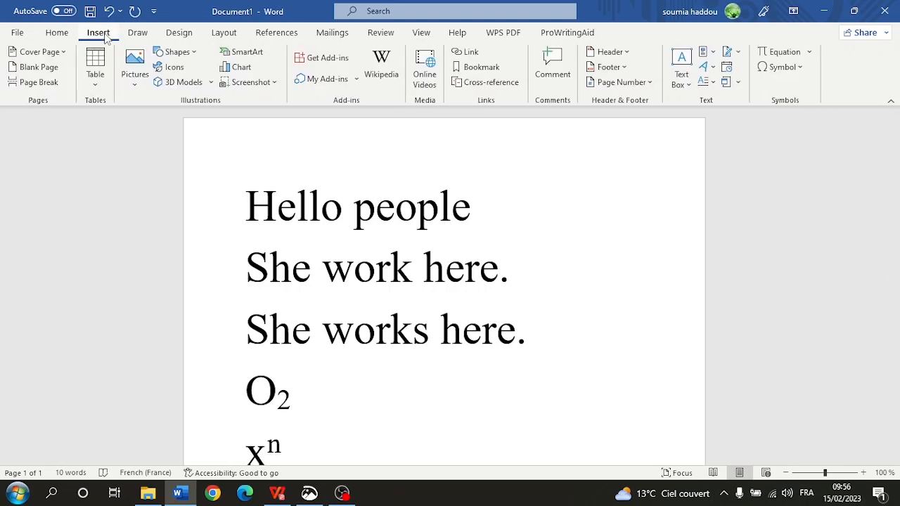
pyautogui.click(176, 52)
pyautogui.click(198, 86)
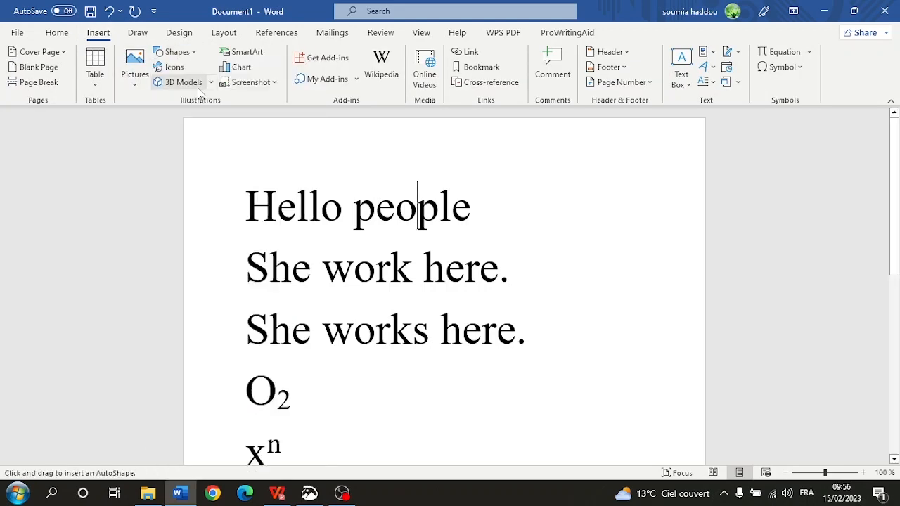
pyautogui.moveTo(240, 183); pyautogui.dragTo(480, 233)
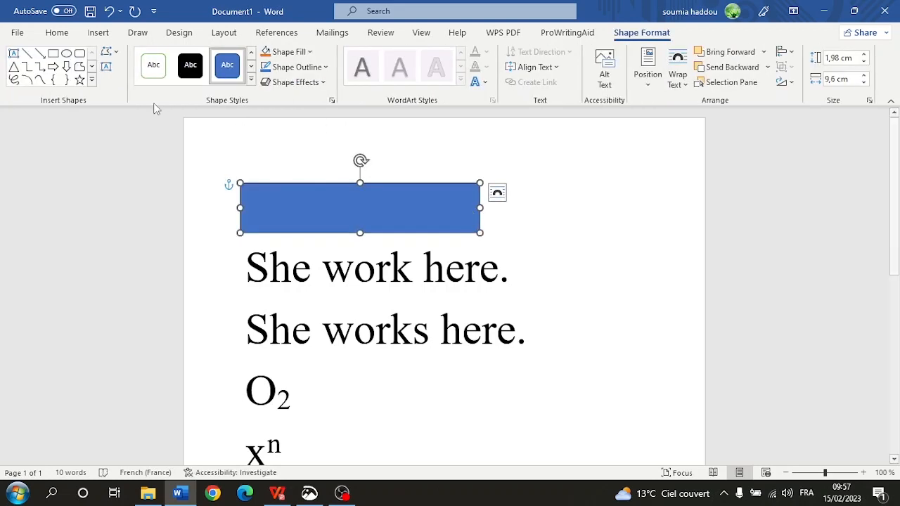
pyautogui.click(221, 154)
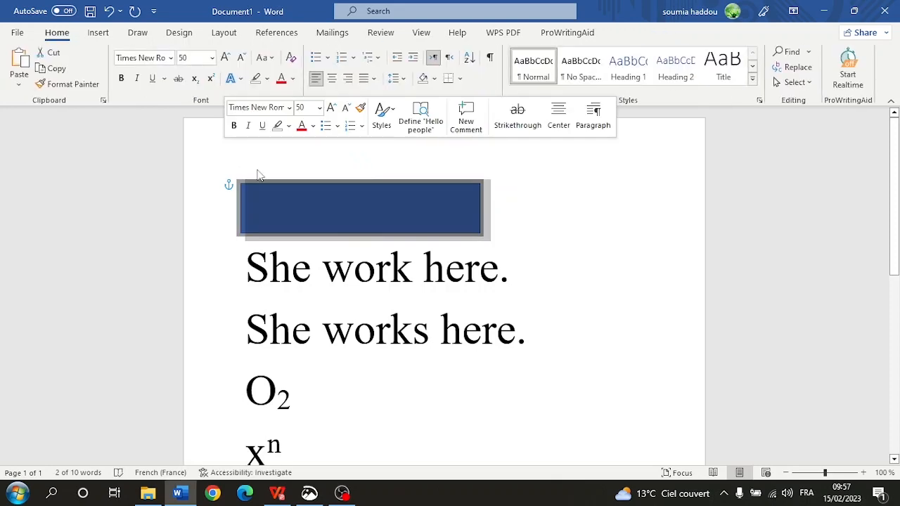
pyautogui.click(609, 272)
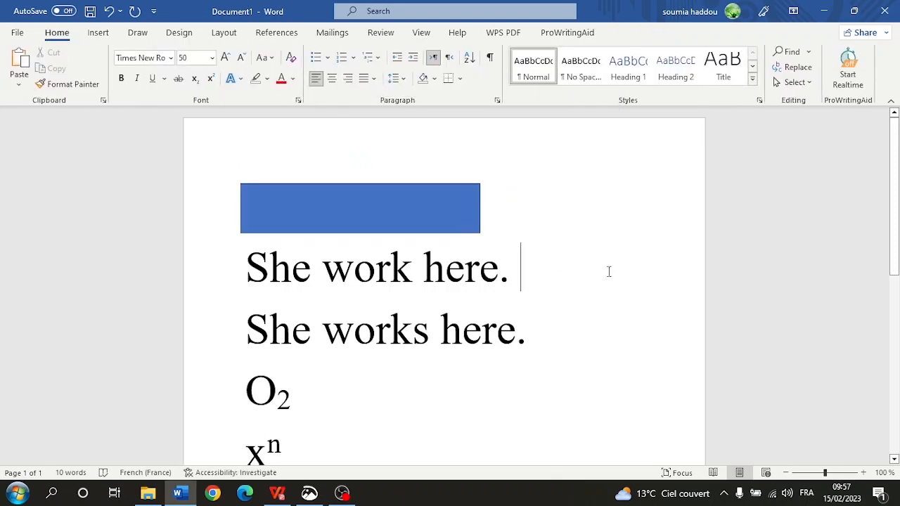
pyautogui.click(326, 217)
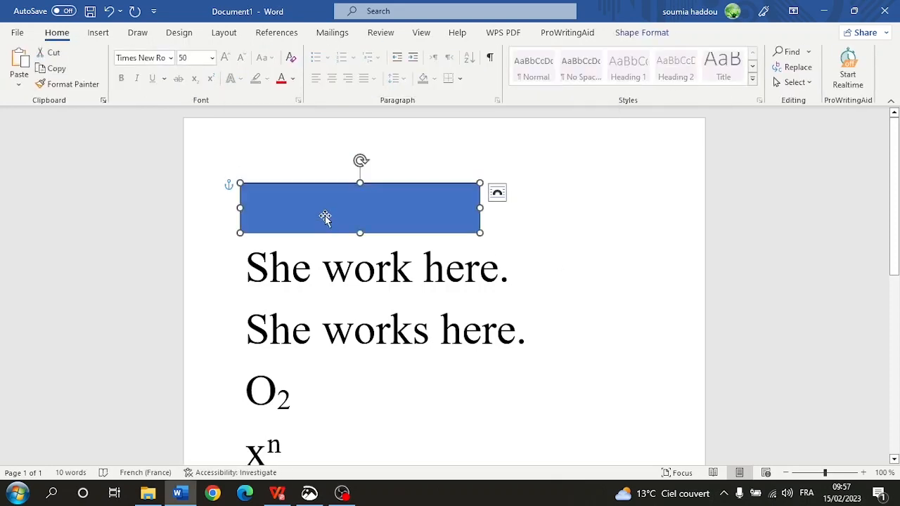
pyautogui.click(484, 222)
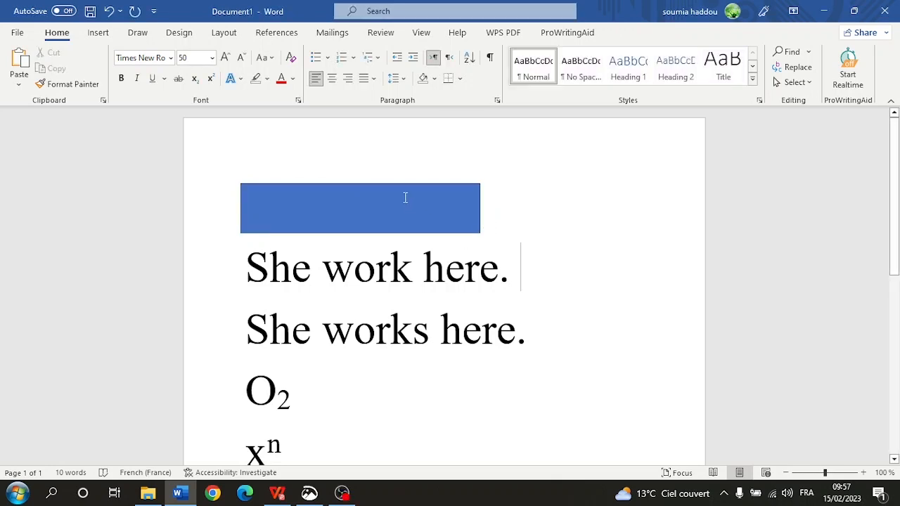
pyautogui.click(425, 271)
pyautogui.click(277, 218)
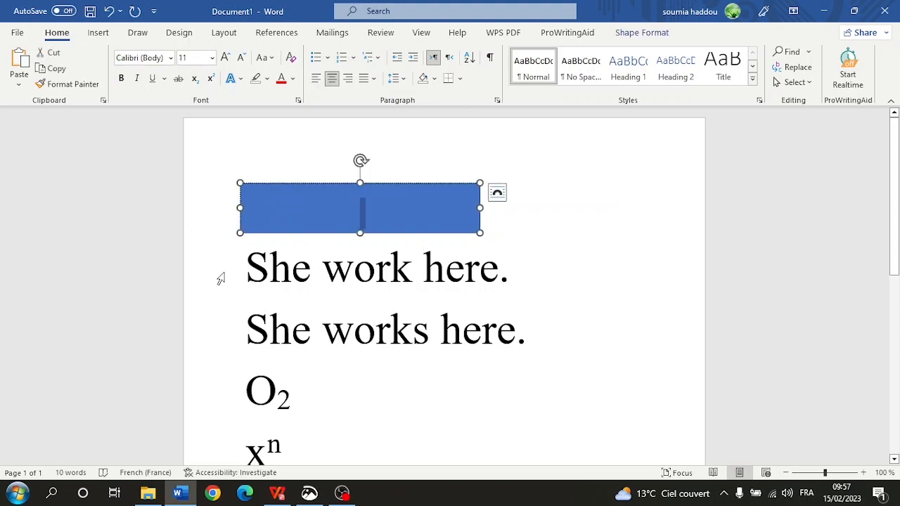
pyautogui.click(221, 279)
pyautogui.click(261, 190)
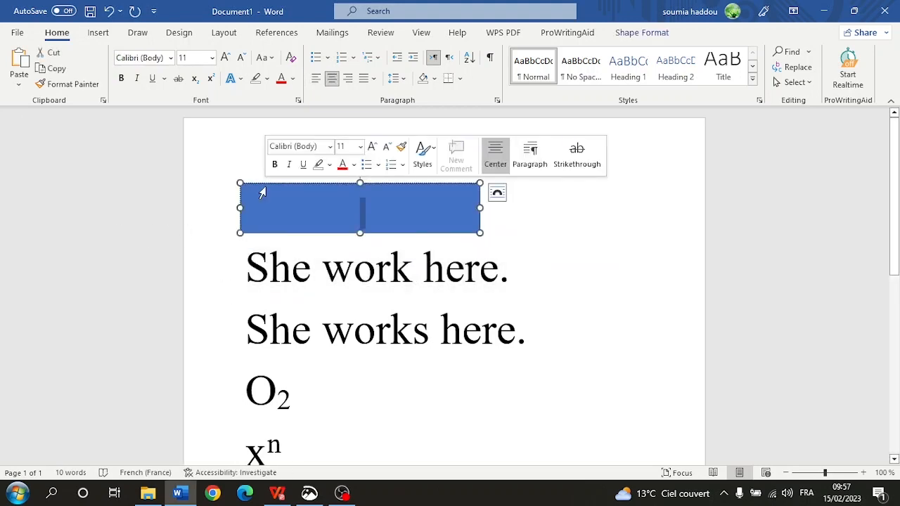
pyautogui.rightClick(265, 189)
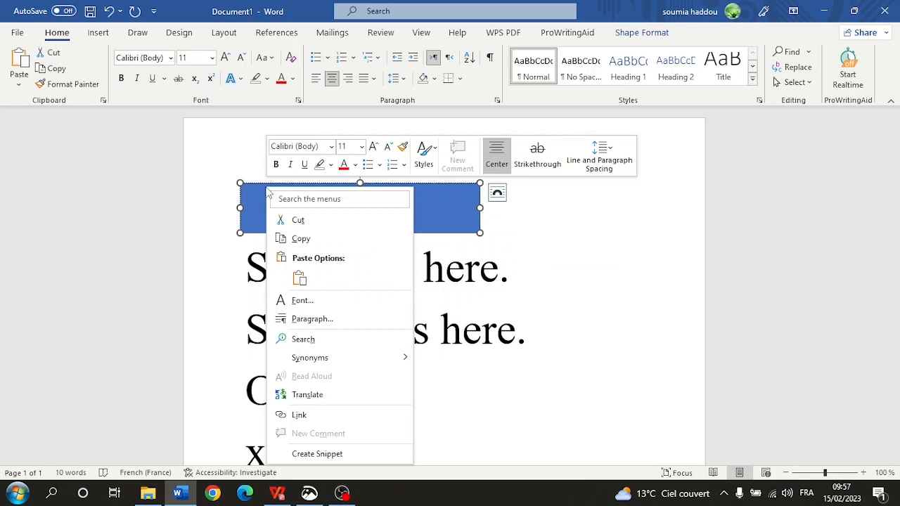
pyautogui.click(616, 309)
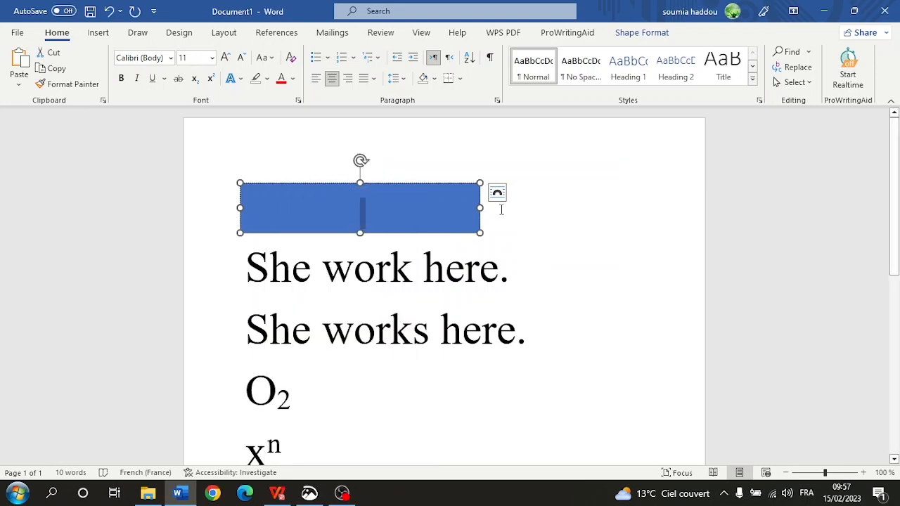
# Step: Try placing the blue rectangle behind the "Hello people" text, and undo the wrapping change
pyautogui.click(497, 194)
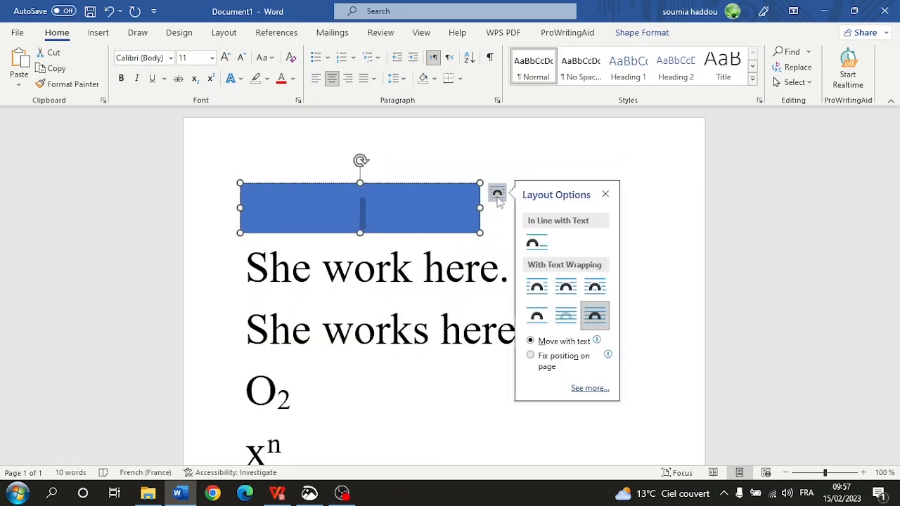
pyautogui.click(566, 316)
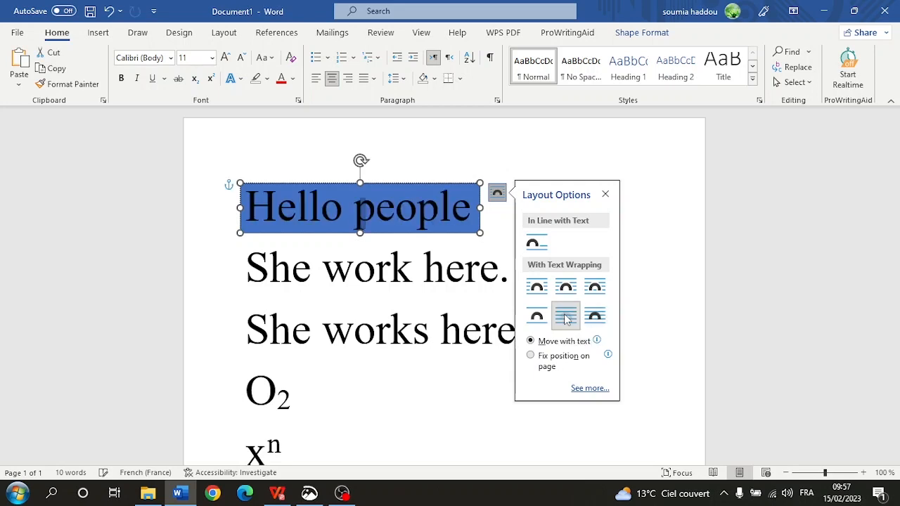
pyautogui.click(194, 259)
pyautogui.click(568, 343)
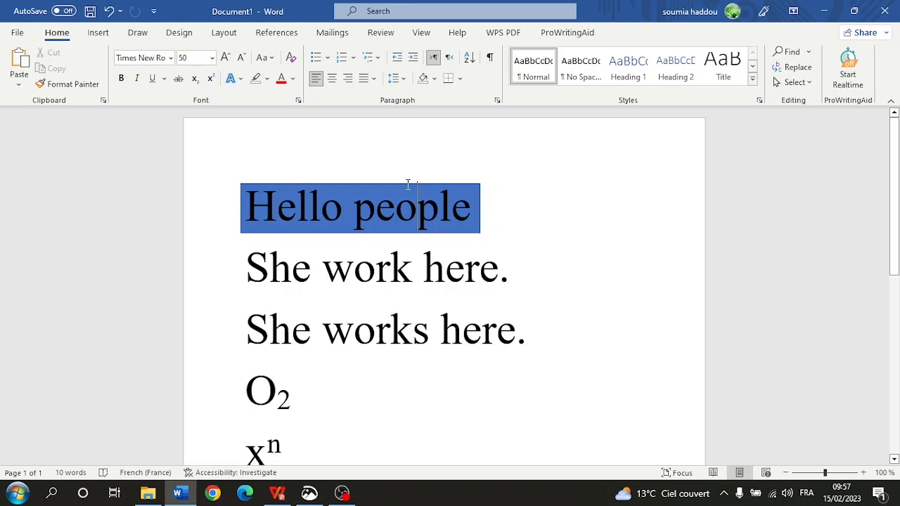
pyautogui.doubleClick(385, 194)
pyautogui.click(146, 279)
pyautogui.click(272, 191)
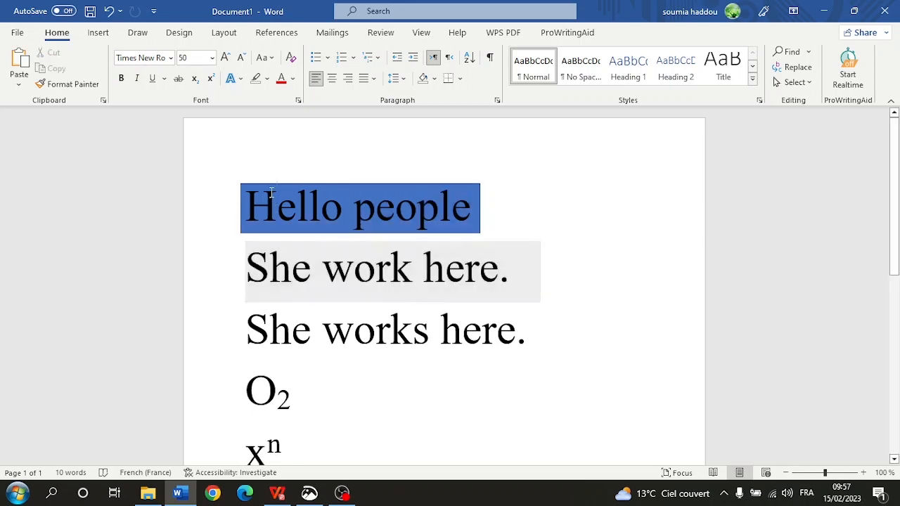
pyautogui.click(109, 11)
# Step: Open the shape formatting settings for the blue rectangle and set its outline to No line
pyautogui.rightClick(303, 213)
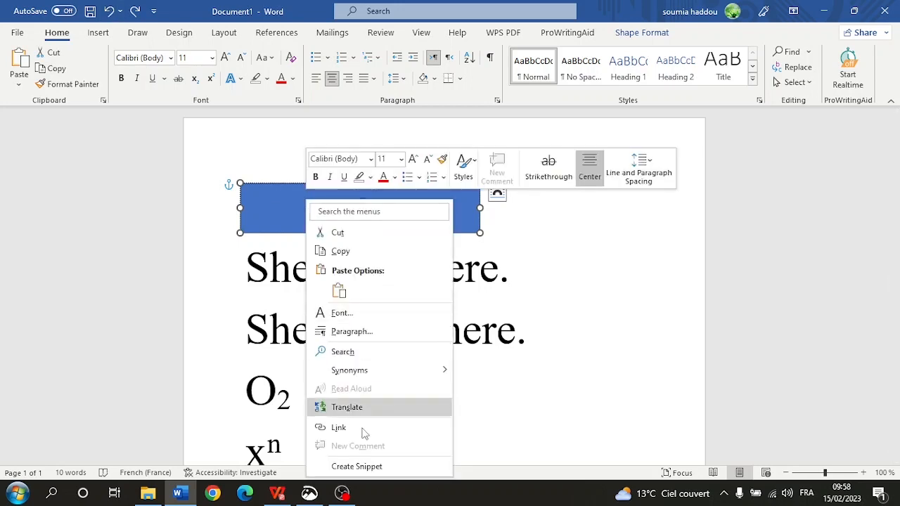
pyautogui.click(532, 409)
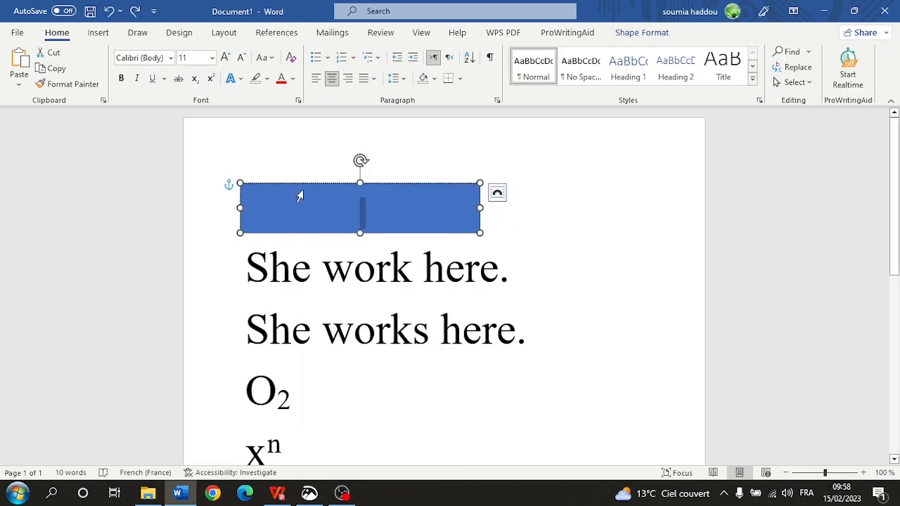
pyautogui.rightClick(356, 188)
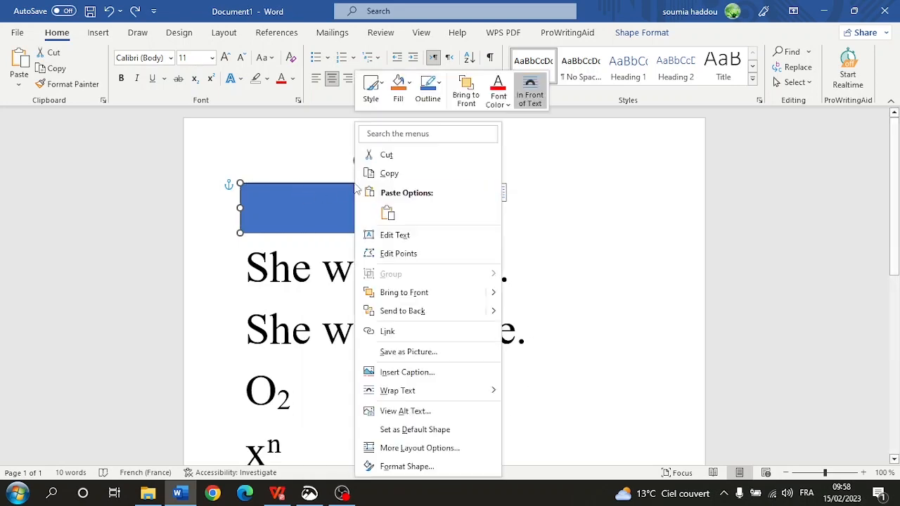
pyautogui.click(434, 470)
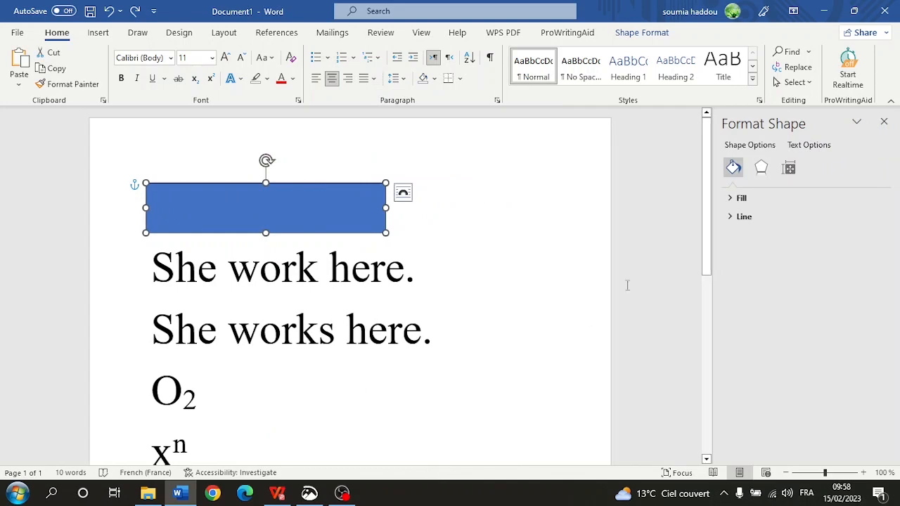
pyautogui.click(731, 218)
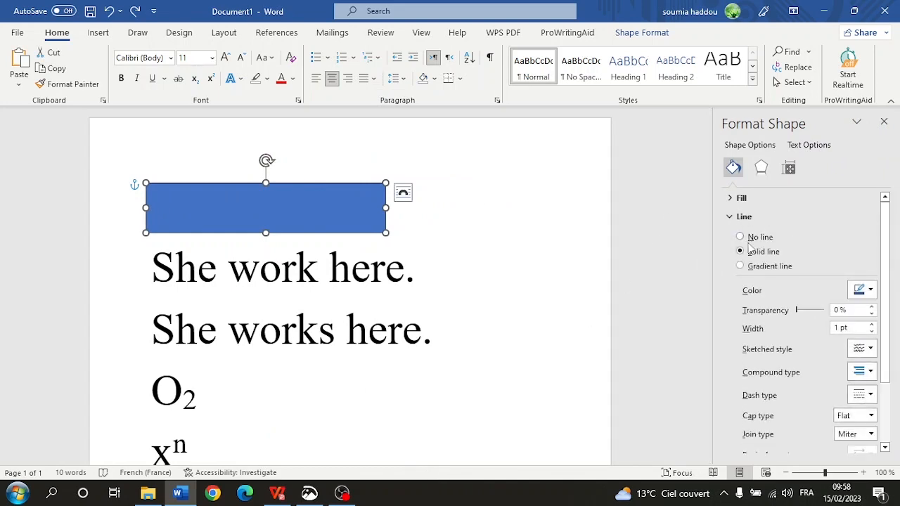
pyautogui.click(740, 236)
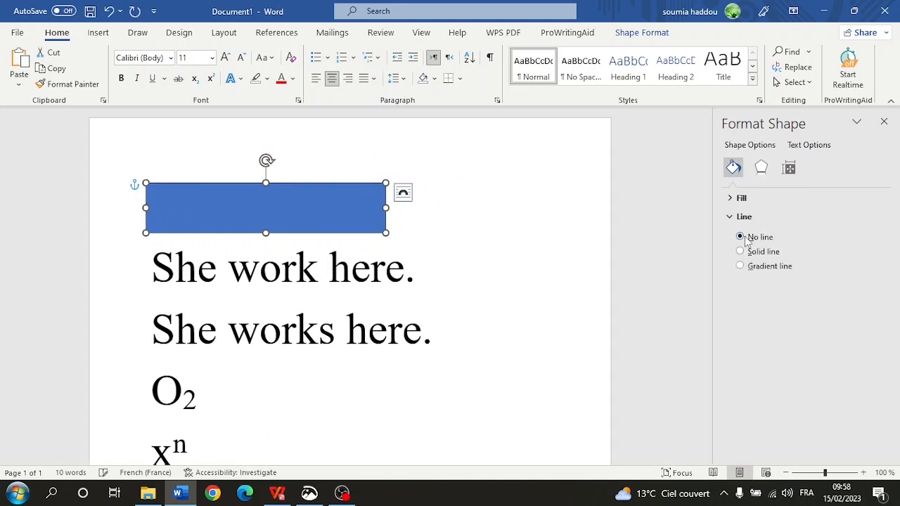
# Step: Give the rectangle a solid fill in a light gold theme color and deselect it
pyautogui.click(735, 198)
pyautogui.click(739, 233)
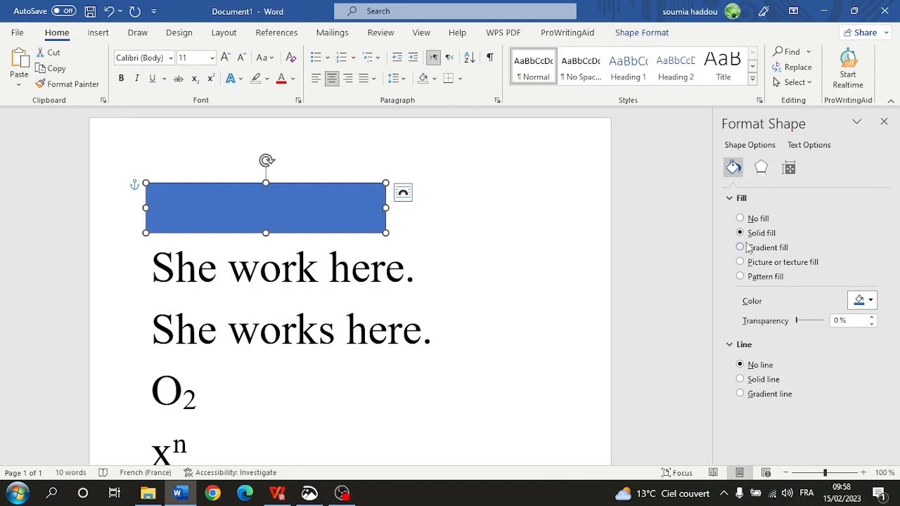
pyautogui.click(870, 300)
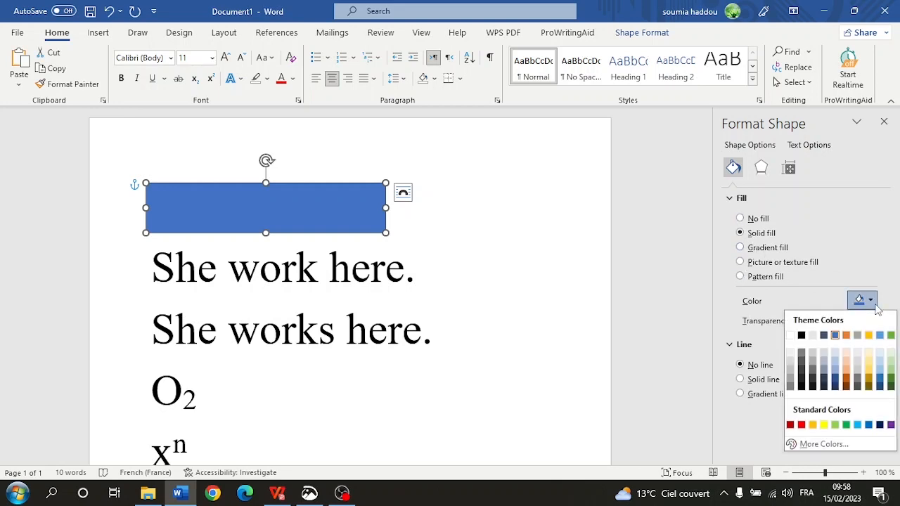
pyautogui.click(869, 358)
pyautogui.click(491, 285)
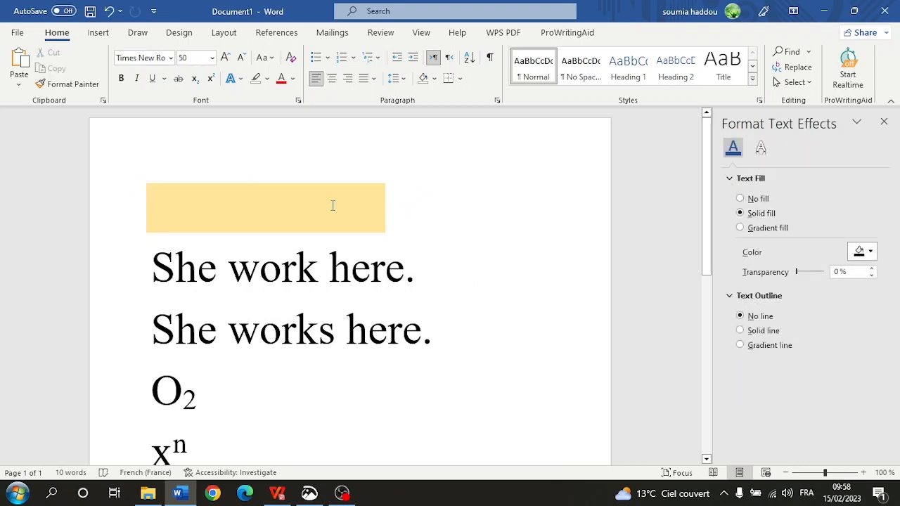
# Step: Set the gold rectangle's text wrapping to Behind Text under the "Hello people" line
pyautogui.click(314, 187)
pyautogui.click(403, 192)
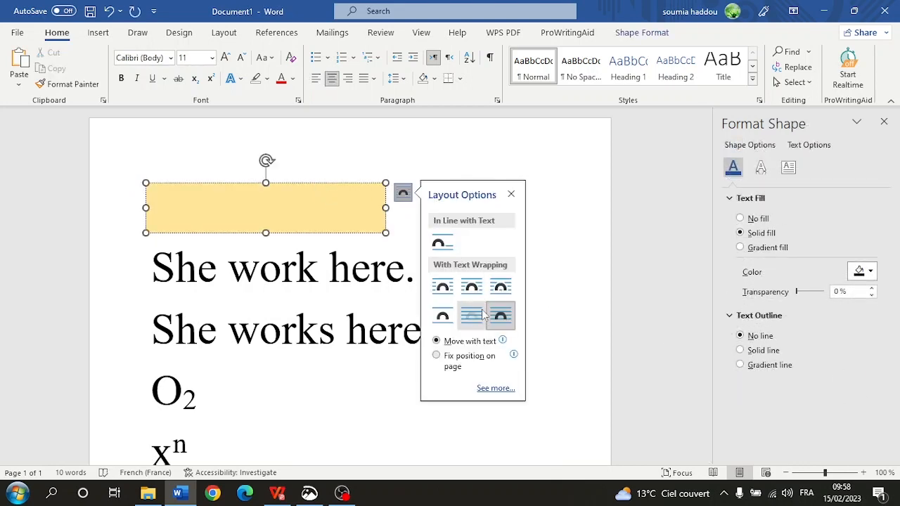
pyautogui.write('Hello people')
pyautogui.click(542, 216)
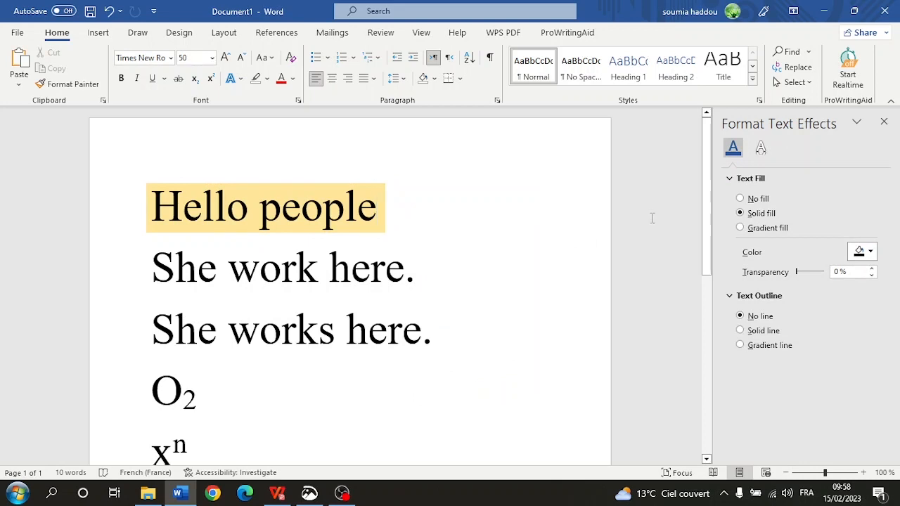
pyautogui.click(883, 122)
pyautogui.click(554, 233)
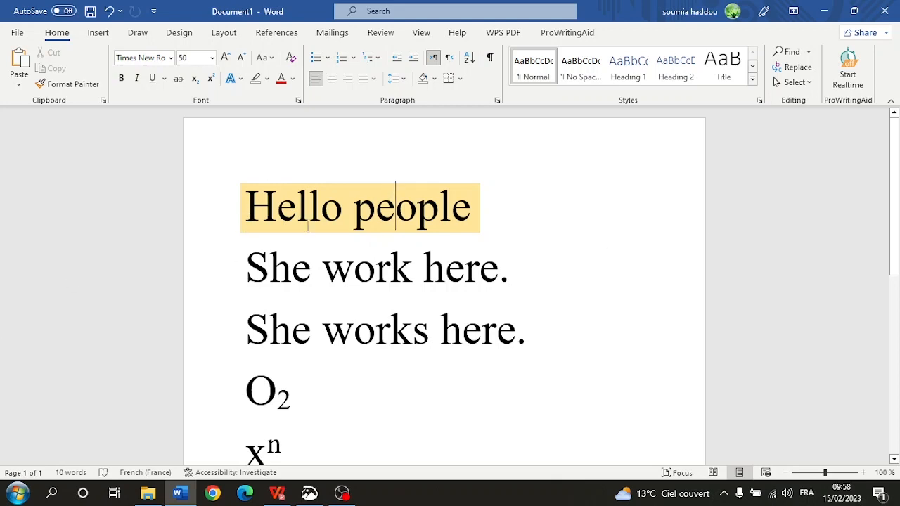
# Step: Highlight the "She work here." line in yellow with the text highlighter
pyautogui.click(231, 264)
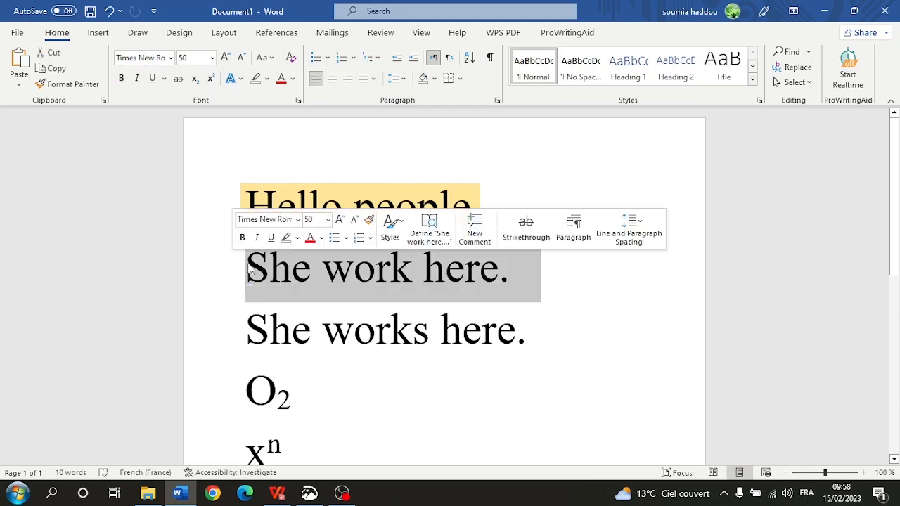
pyautogui.click(267, 78)
pyautogui.click(257, 96)
pyautogui.click(488, 249)
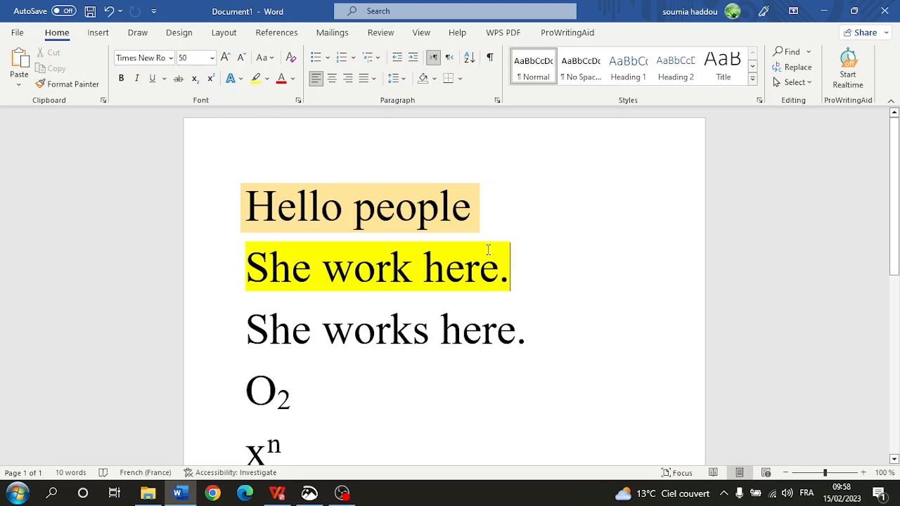
# Step: Insert the filler text "h hfhffhffhfhfhfhf" before the period of the highlighted "She work here." line
pyautogui.click(495, 258)
pyautogui.write('h hfhffh')
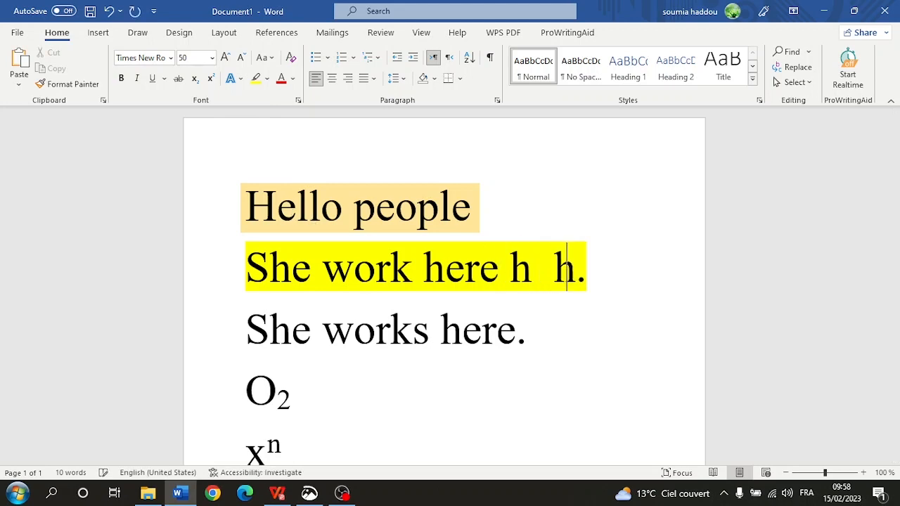
pyautogui.write('ffhfhfhfhfhf')
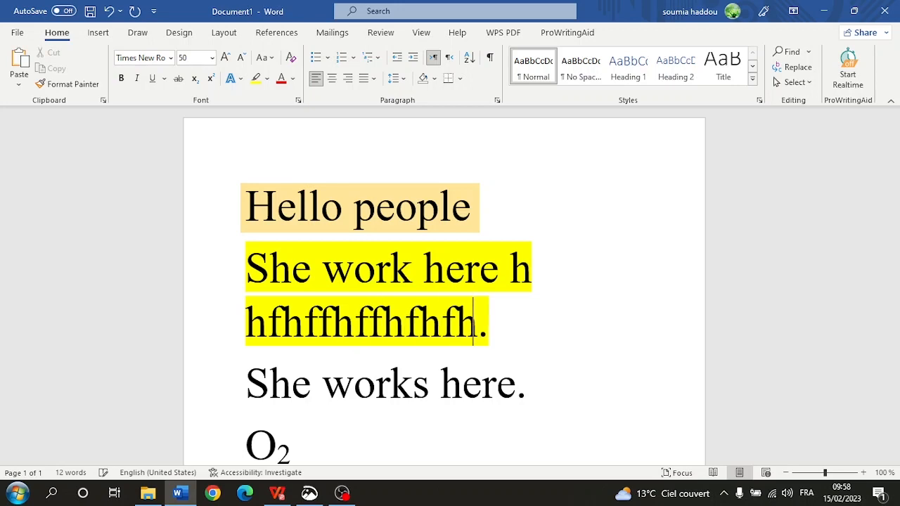
# Step: Append the filler text "gghfhg" to "Hello people" to compare the shape background with real highlighting
pyautogui.click(464, 212)
pyautogui.write('gghfhg')
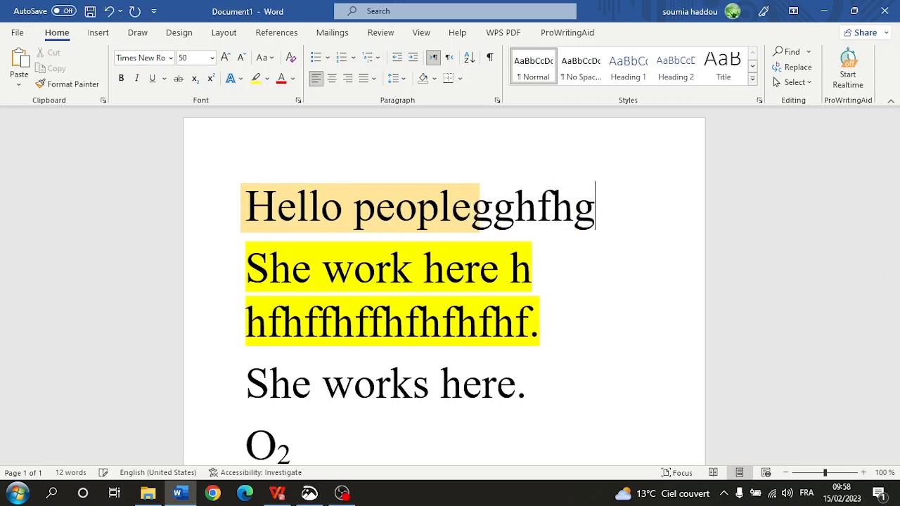
pyautogui.doubleClick(428, 178)
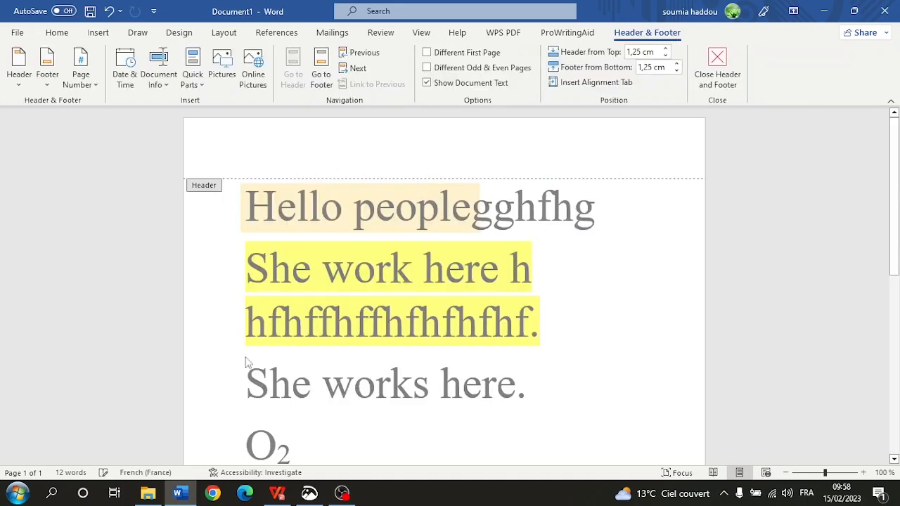
pyautogui.doubleClick(482, 391)
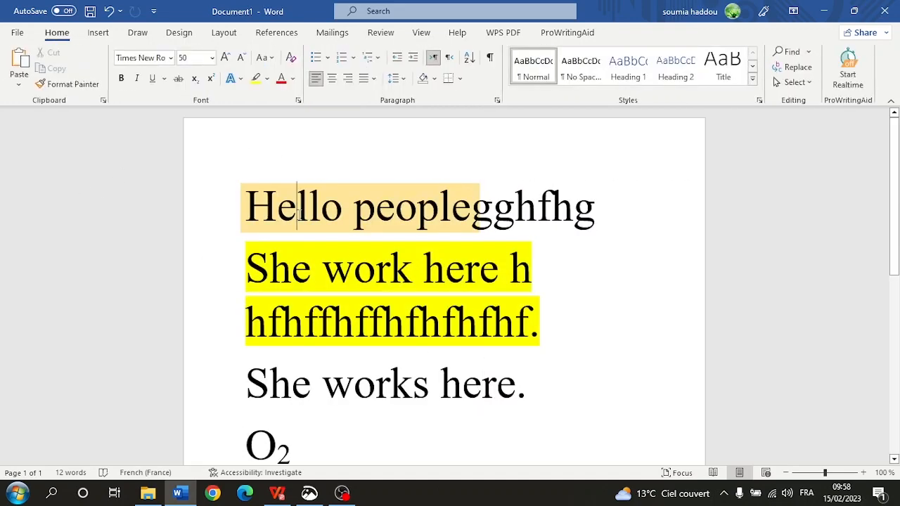
# Step: Undo the filler text in both lines, the yellow highlighting and the rectangle's Behind Text wrapping
pyautogui.click(107, 12)
pyautogui.click(106, 12)
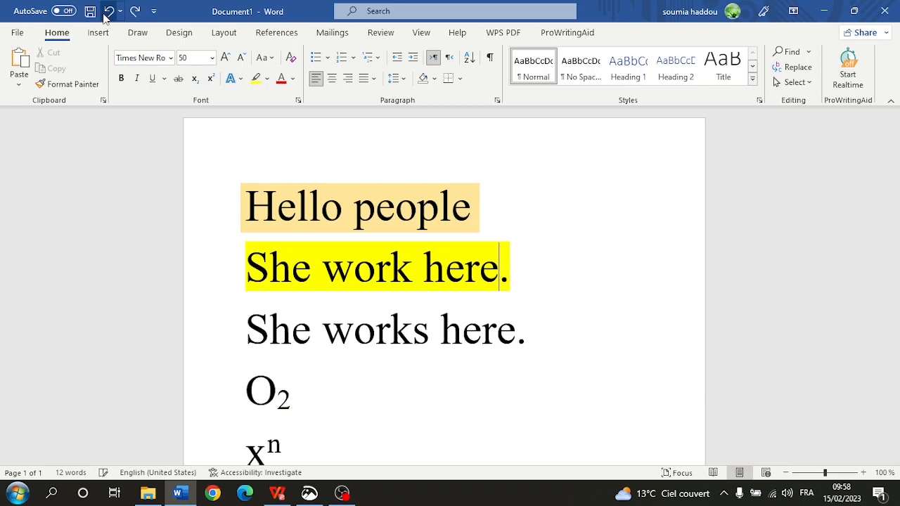
pyautogui.click(107, 13)
pyautogui.click(107, 13)
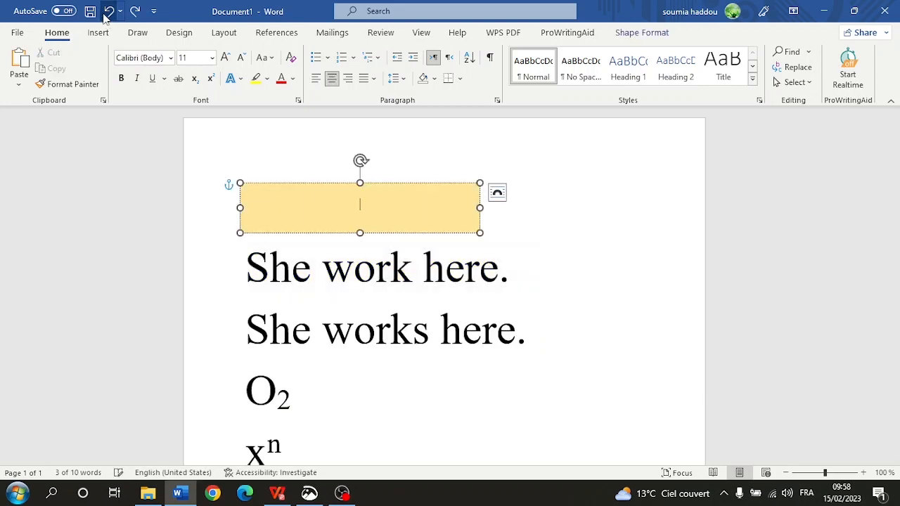
# Step: Widen the filled rectangle across the full text width of the first line and place it behind the text
pyautogui.moveTo(478, 207); pyautogui.dragTo(688, 207)
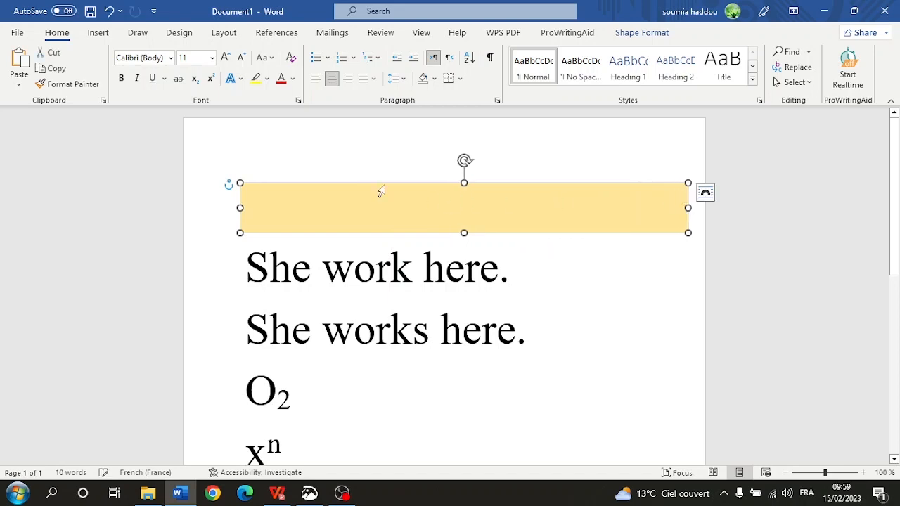
pyautogui.rightClick(313, 221)
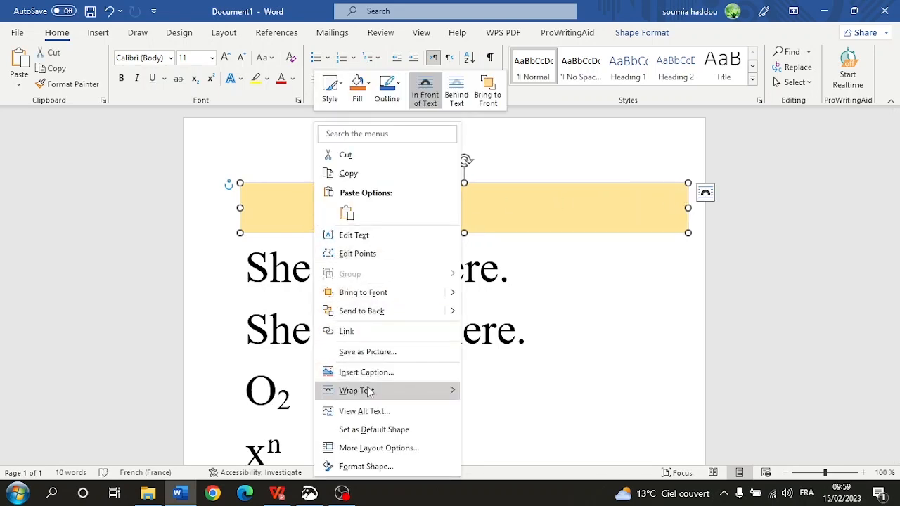
pyautogui.moveTo(372, 390)
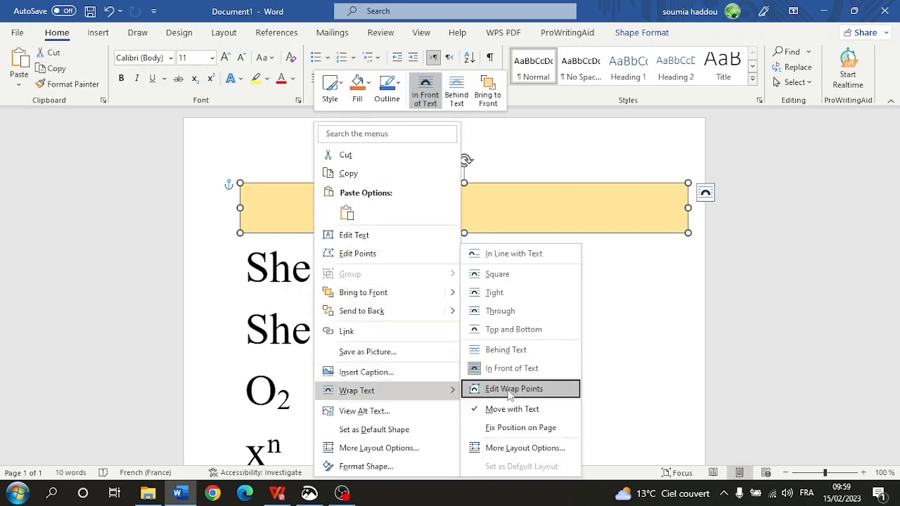
pyautogui.click(517, 351)
pyautogui.click(589, 305)
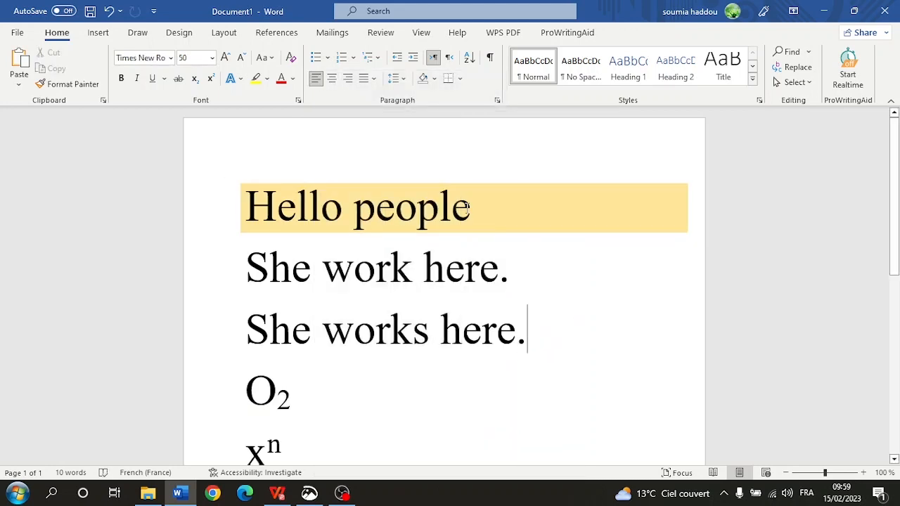
# Step: Append the filler text "hhhhhh" to "Hello people" over the widened rectangle, and delete it again
pyautogui.press('Up')
pyautogui.press('Up')
pyautogui.write('hhhhhh')
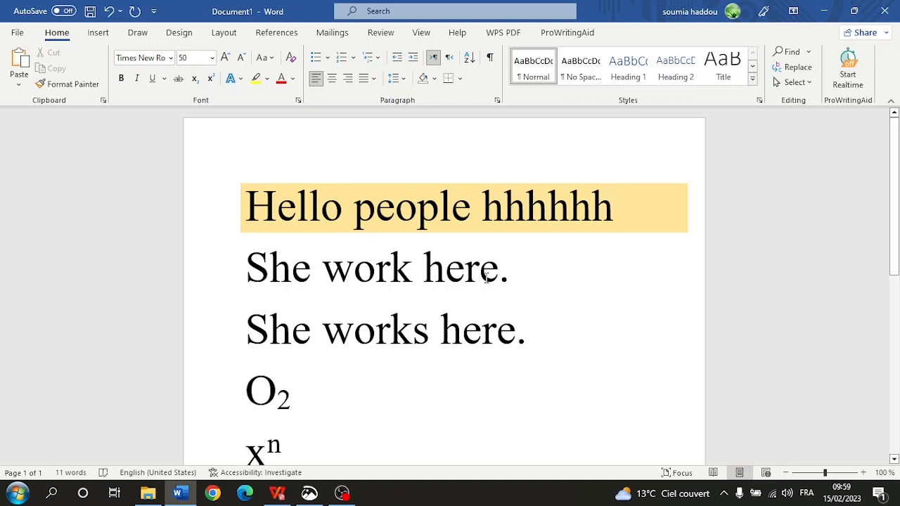
pyautogui.press('BackSpace')
pyautogui.press('BackSpace')
pyautogui.press('BackSpace')
pyautogui.press('BackSpace')
pyautogui.press('BackSpace')
pyautogui.press('BackSpace')
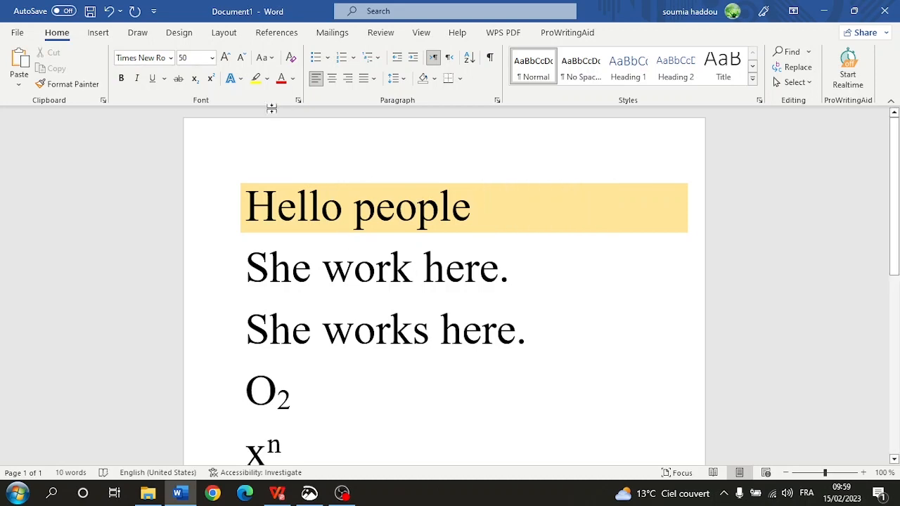
# Step: Undo the filler text edits, the Behind Text wrapping and the earlier changes until the rectangle is removed from "Hello people"
pyautogui.click(108, 12)
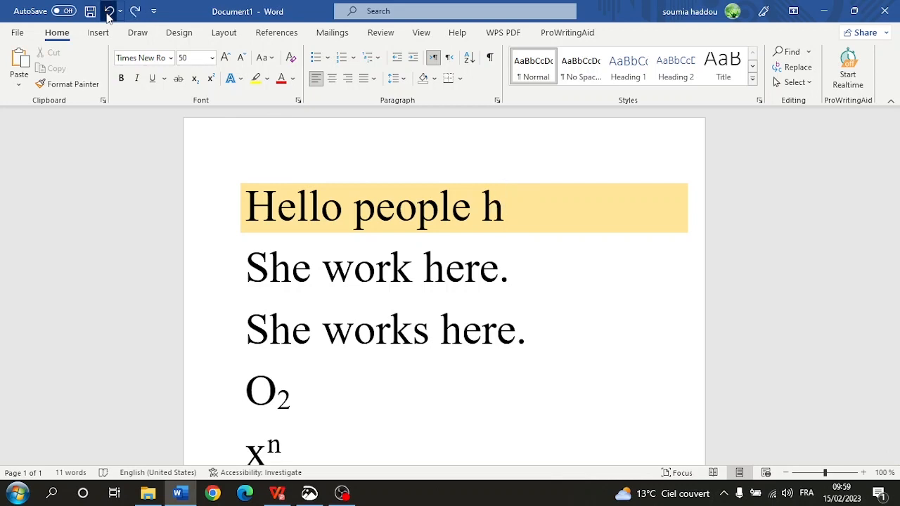
pyautogui.click(108, 13)
pyautogui.click(108, 13)
pyautogui.click(108, 13)
pyautogui.click(109, 12)
pyautogui.click(108, 12)
pyautogui.click(108, 13)
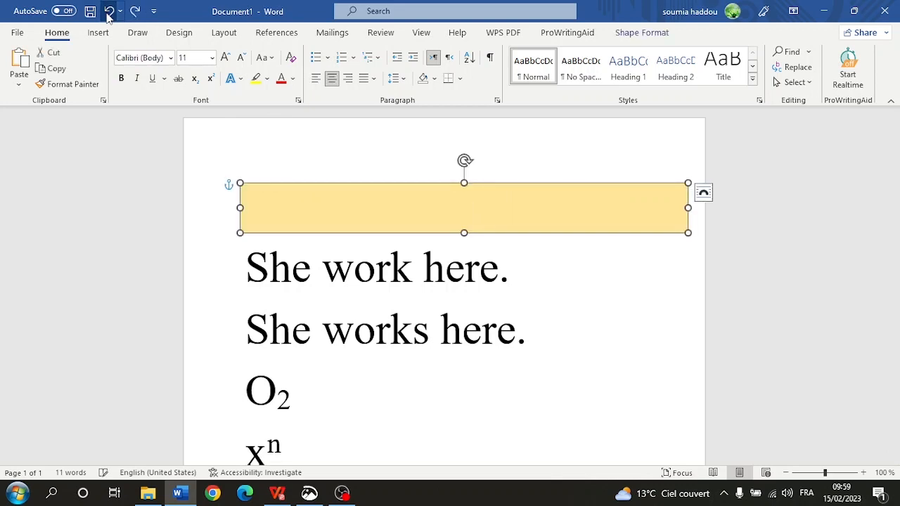
pyautogui.click(109, 13)
pyautogui.click(109, 13)
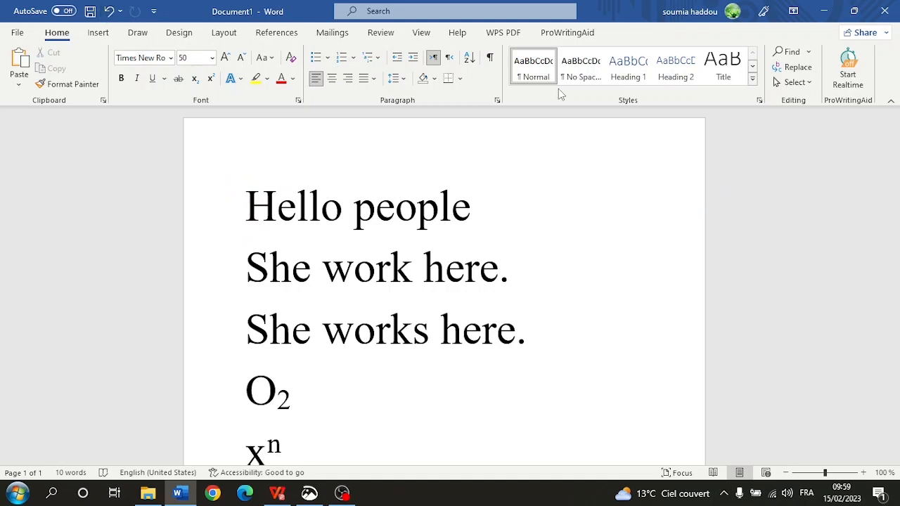
# Step: Try red, Automatic, a light blue-gray and a light blue font color on the "Hello people" line
pyautogui.tripleClick(441, 204)
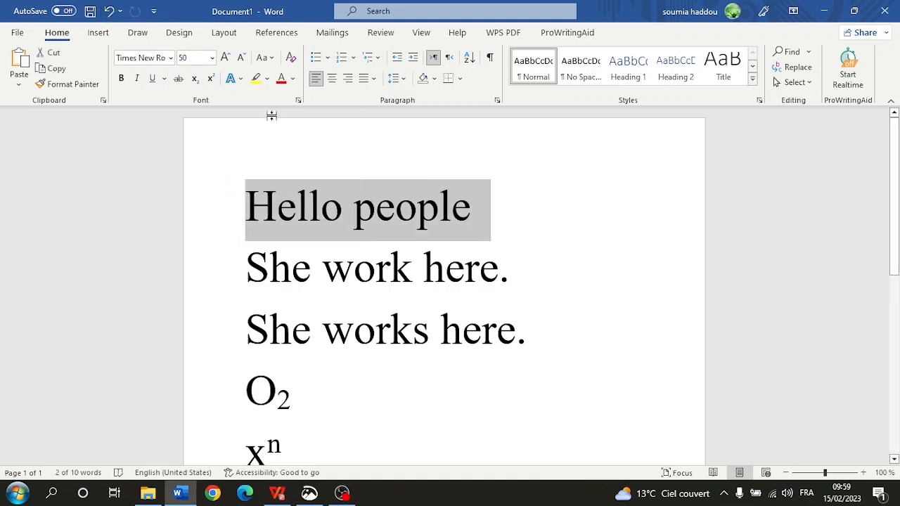
pyautogui.click(282, 78)
pyautogui.click(292, 78)
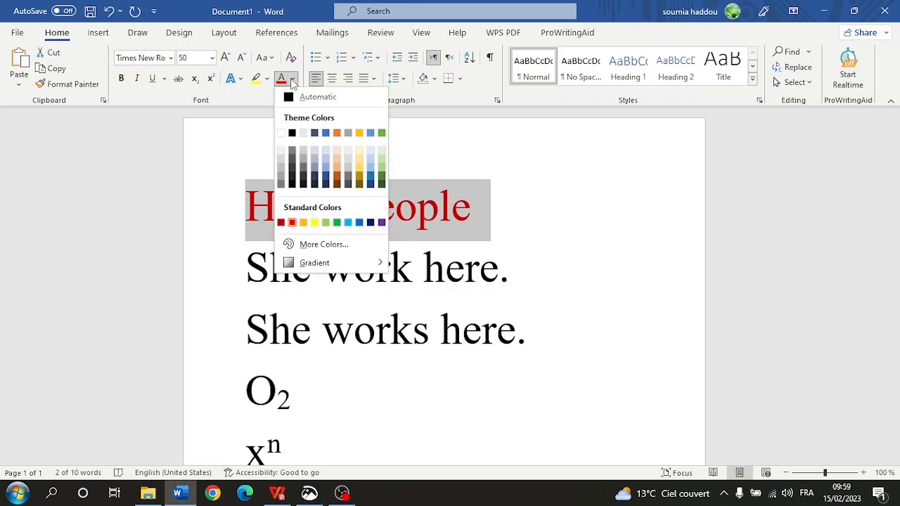
pyautogui.click(298, 94)
pyautogui.click(293, 78)
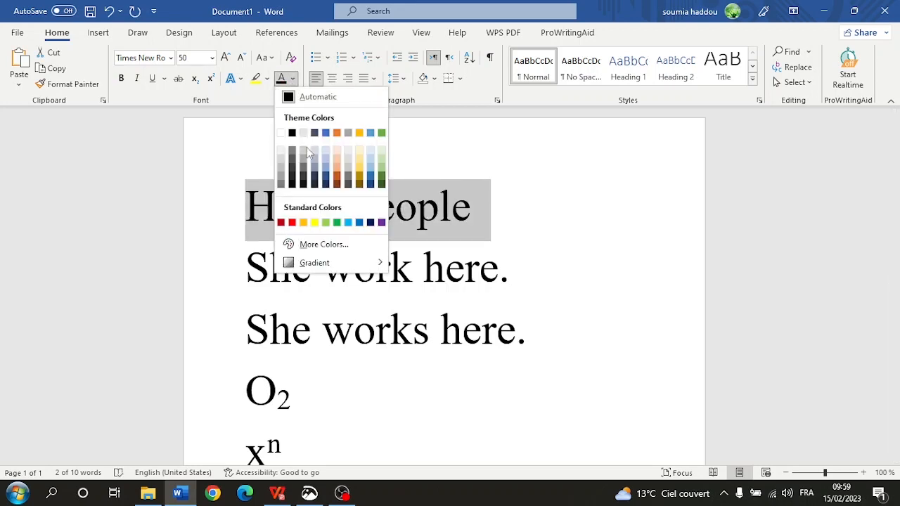
pyautogui.click(307, 149)
pyautogui.click(292, 78)
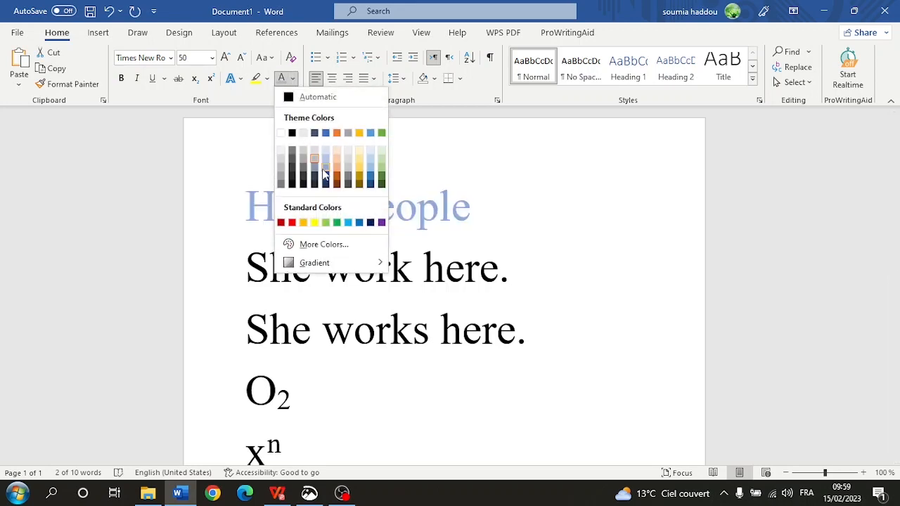
pyautogui.click(324, 175)
# Step: Color the "Hello people" line light gold and apply a radial gradient from the dark variations to it
pyautogui.click(292, 78)
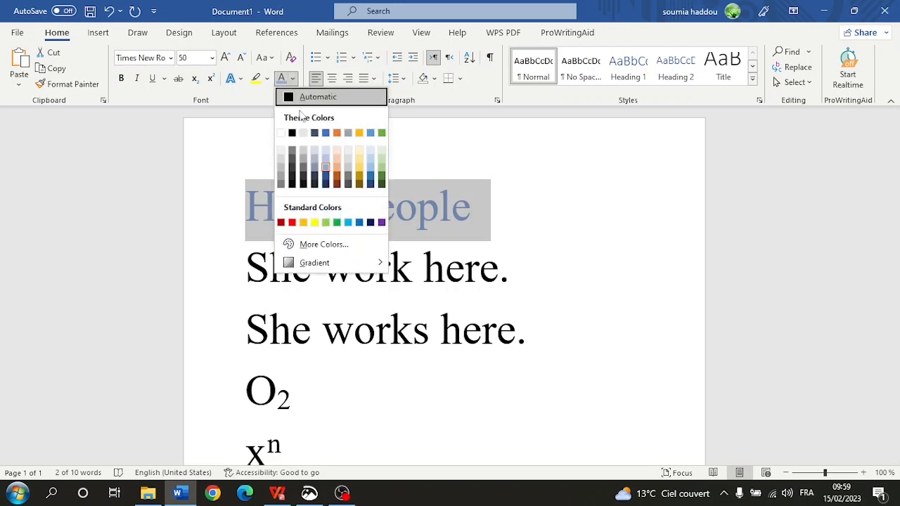
pyautogui.click(371, 133)
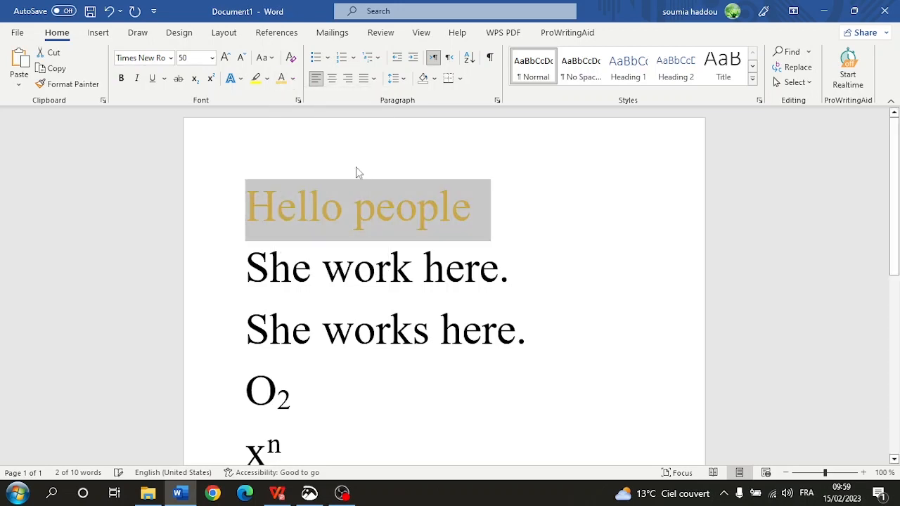
pyautogui.click(292, 79)
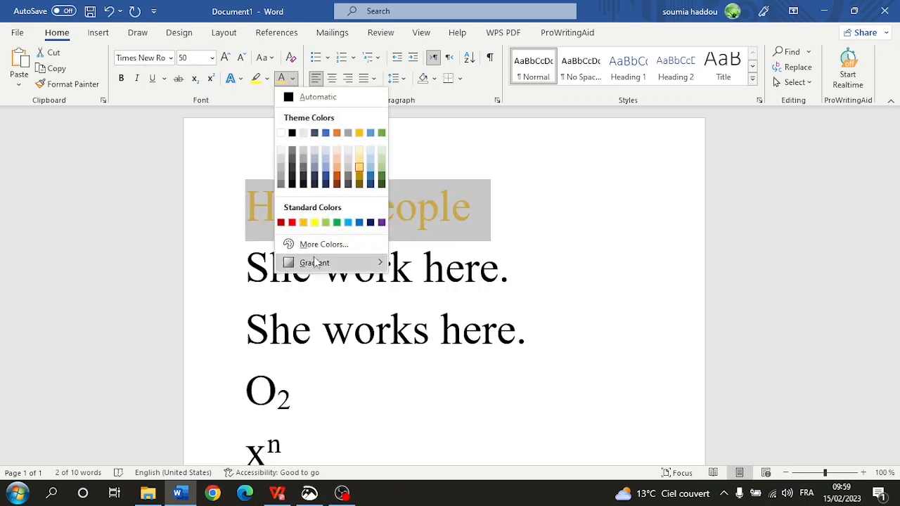
pyautogui.moveTo(316, 263)
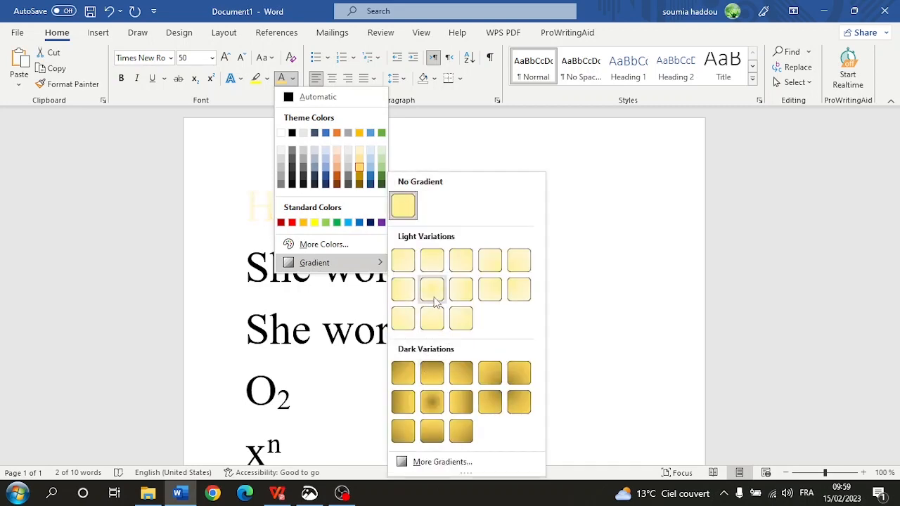
pyautogui.click(518, 376)
pyautogui.click(528, 340)
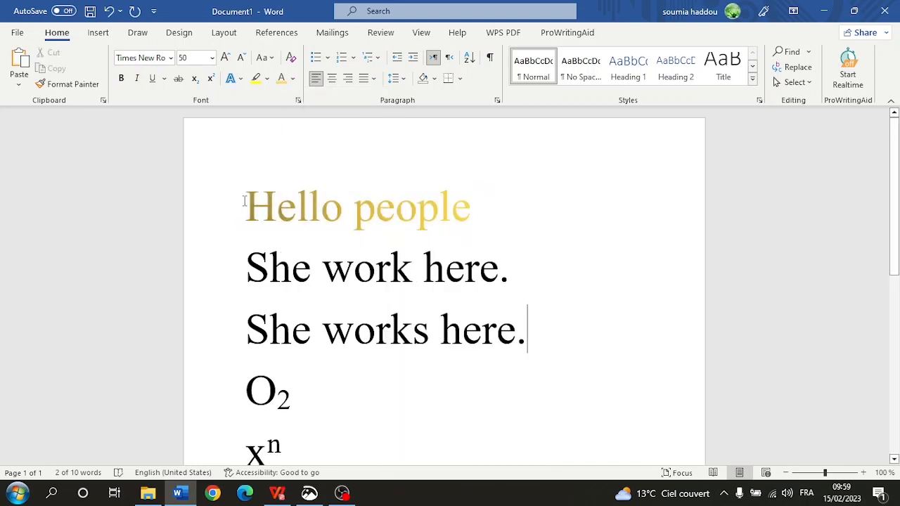
# Step: Open the detailed gradient fill settings for "Hello people" and set the first gradient stop to red
pyautogui.click(299, 206)
pyautogui.tripleClick(300, 204)
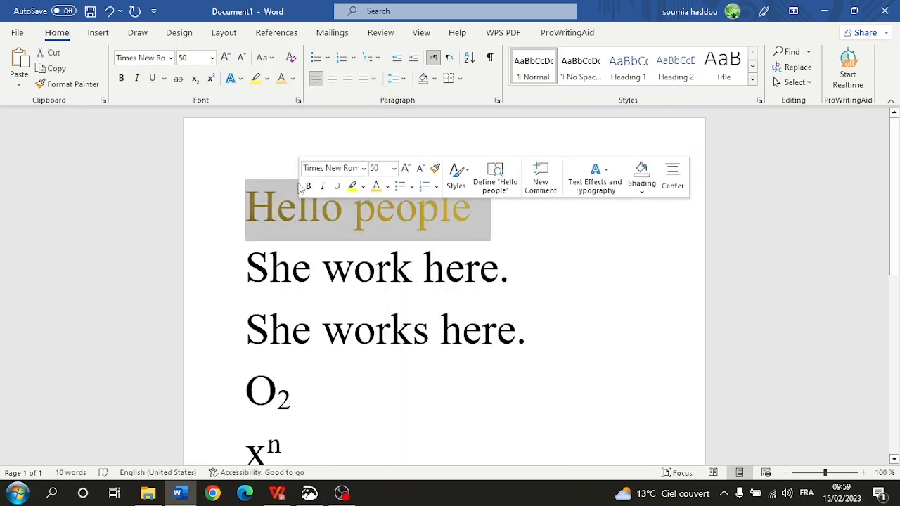
pyautogui.click(293, 78)
pyautogui.moveTo(331, 266)
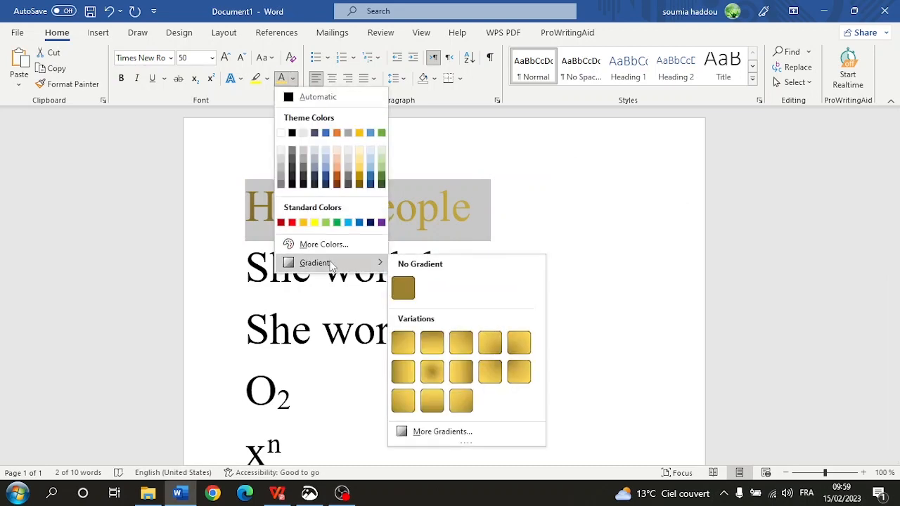
pyautogui.click(452, 432)
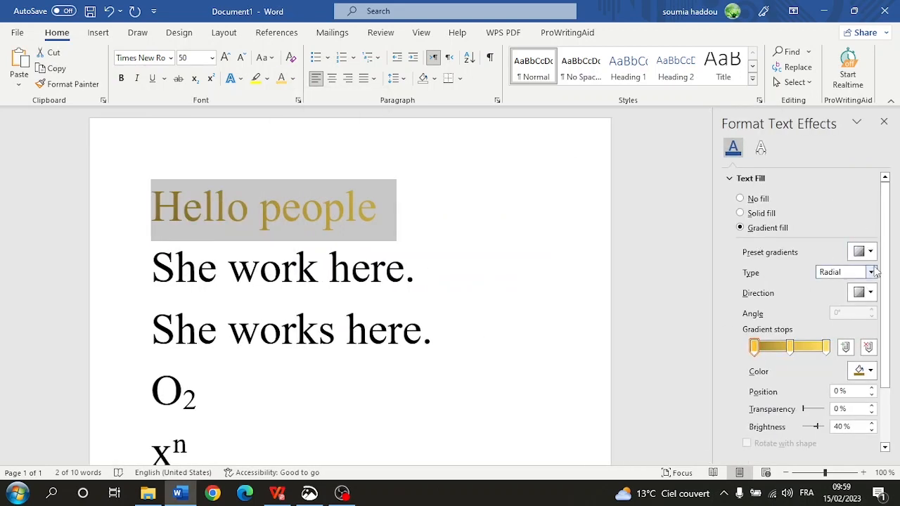
pyautogui.click(872, 257)
pyautogui.click(871, 257)
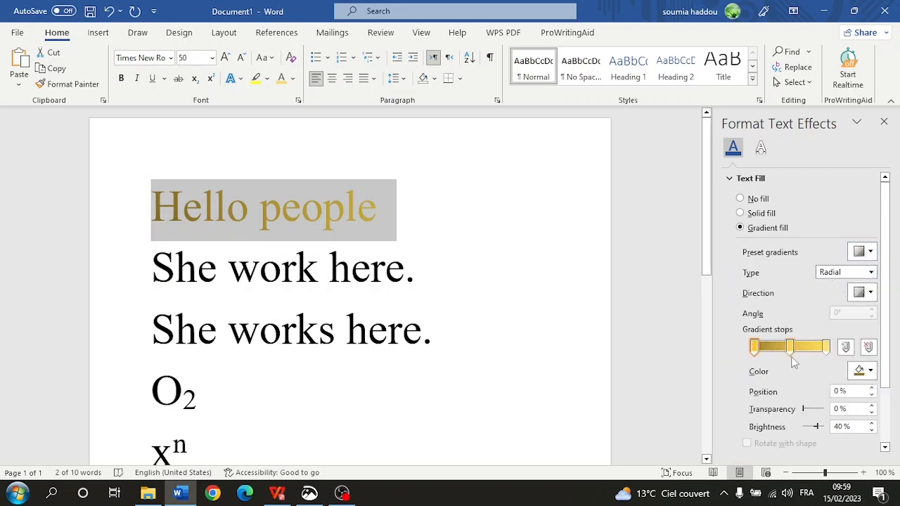
pyautogui.click(826, 347)
pyautogui.click(754, 347)
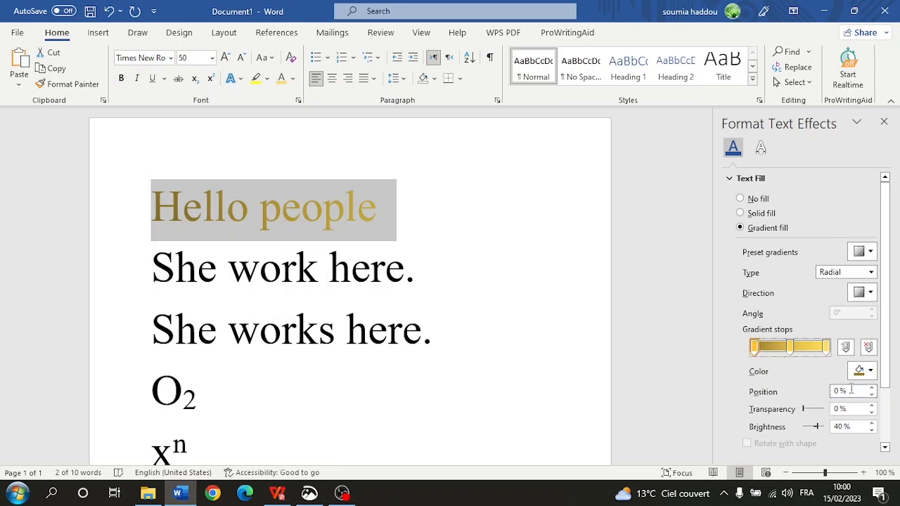
pyautogui.click(870, 371)
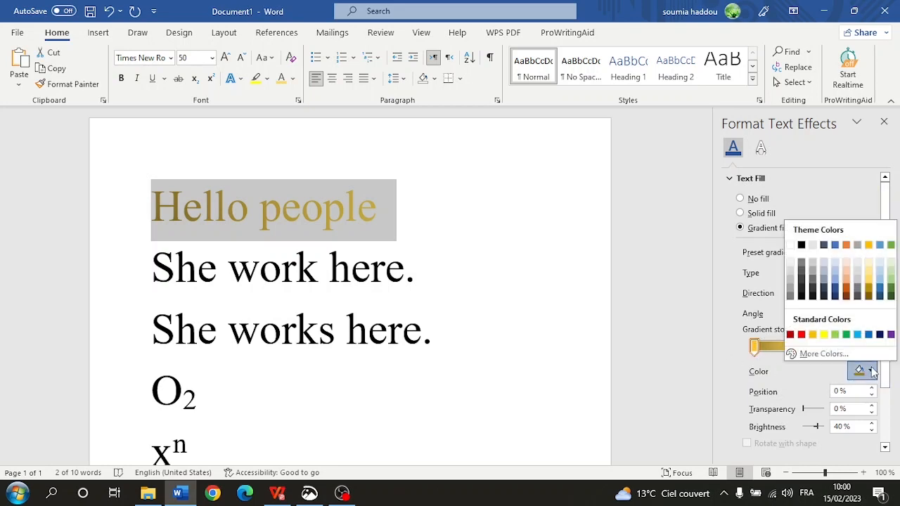
pyautogui.click(805, 334)
# Step: Set the last gradient stop of the text fill to yellow and remove the middle stop at 50%
pyautogui.click(826, 346)
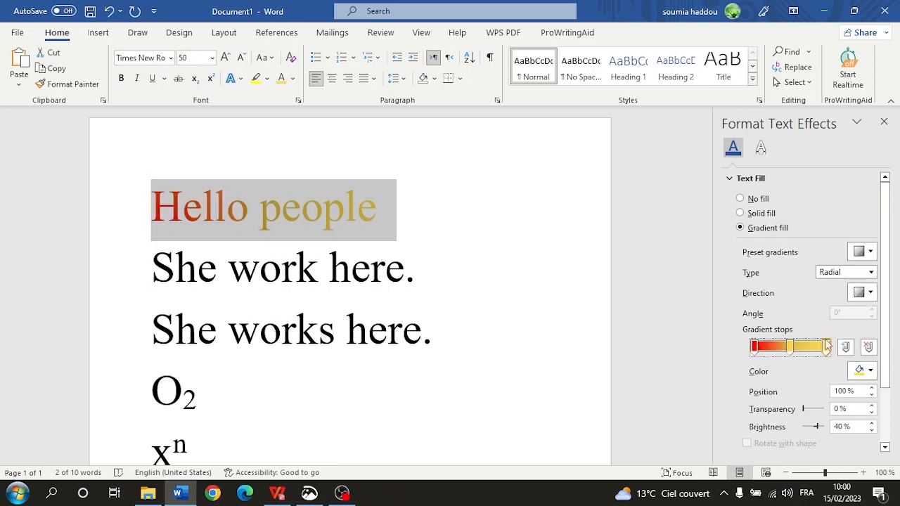
pyautogui.click(870, 371)
pyautogui.click(824, 335)
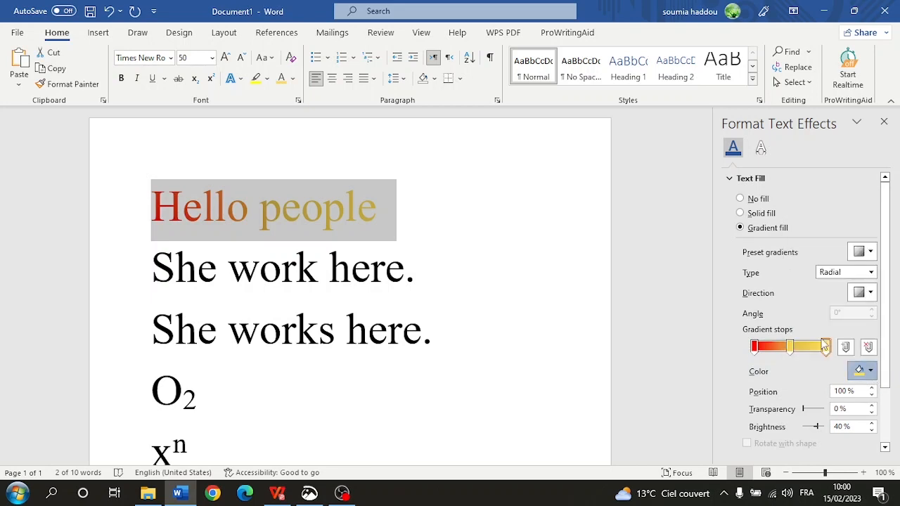
pyautogui.click(792, 348)
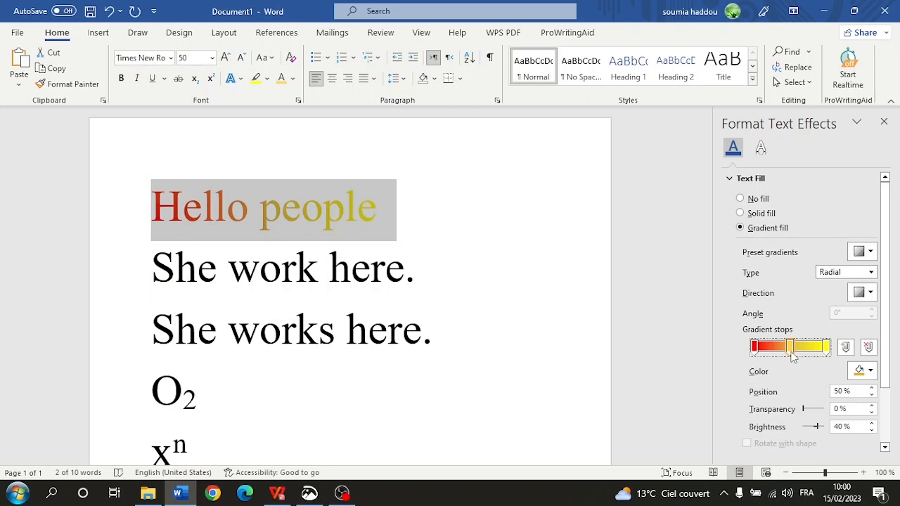
pyautogui.press('Delete')
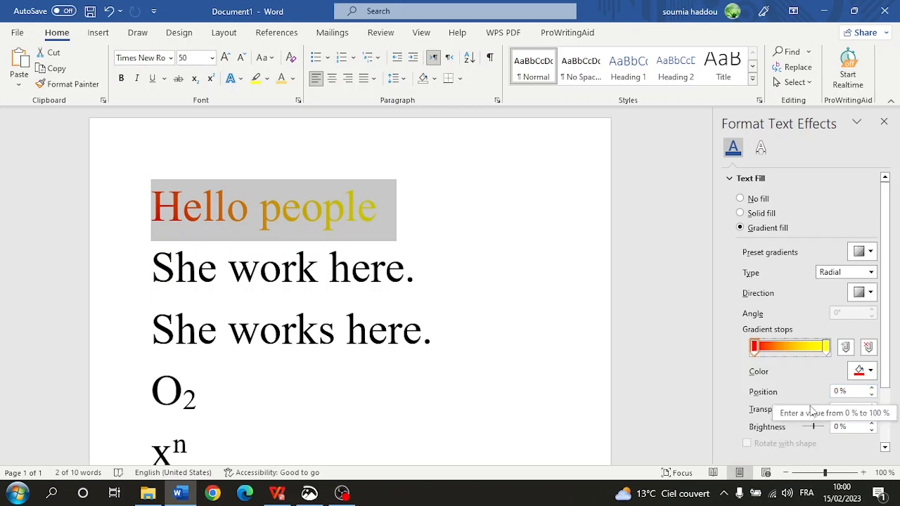
# Step: Change the text fill's gradient type to Linear and set its angle to 0° after trying other angles
pyautogui.click(845, 275)
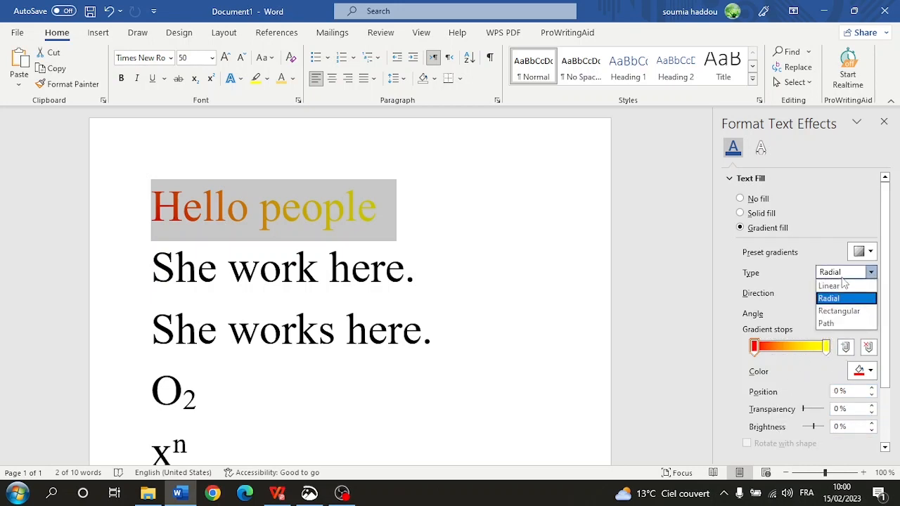
pyautogui.click(842, 279)
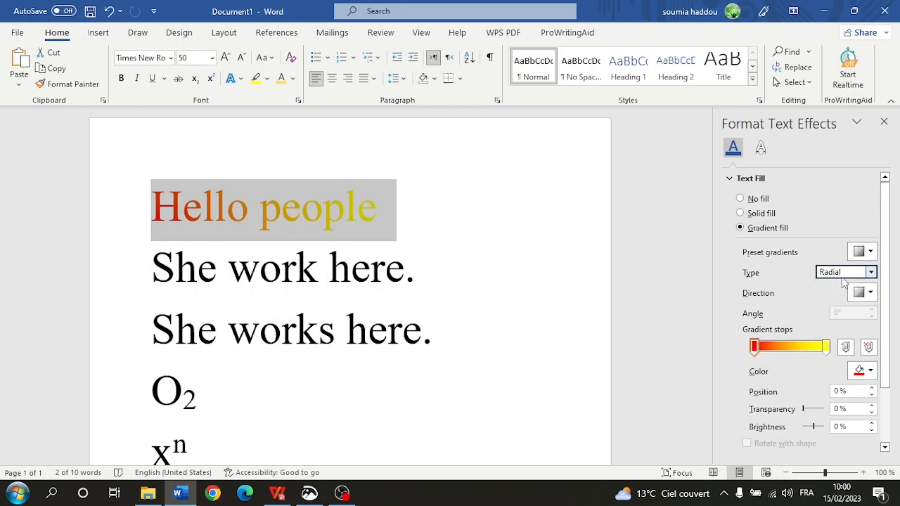
pyautogui.click(844, 275)
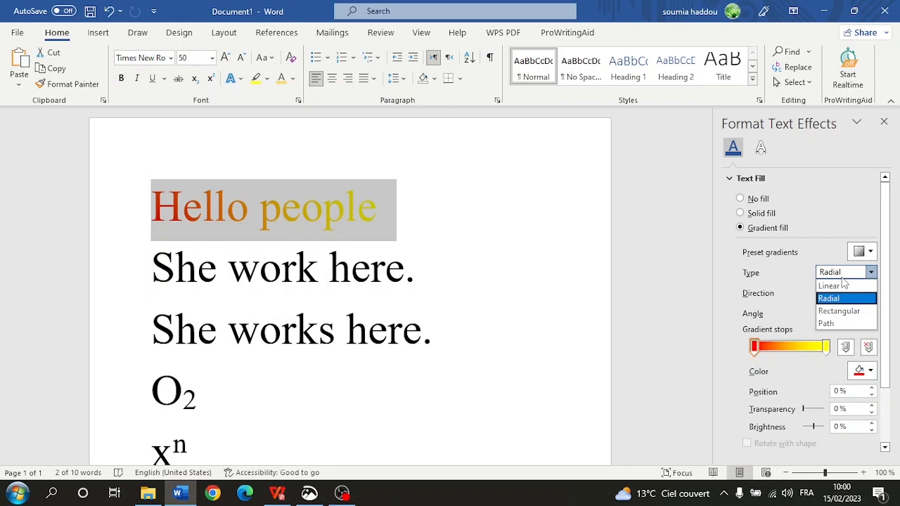
pyautogui.click(833, 286)
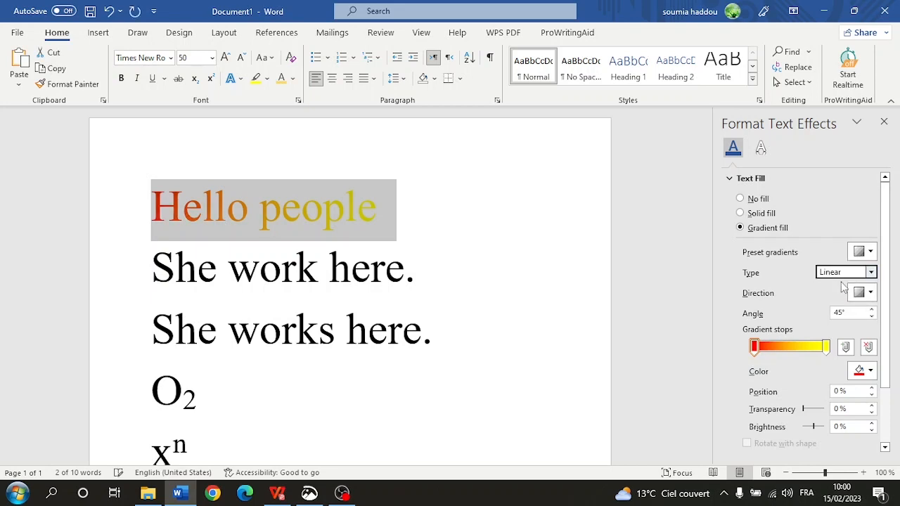
pyautogui.click(872, 309)
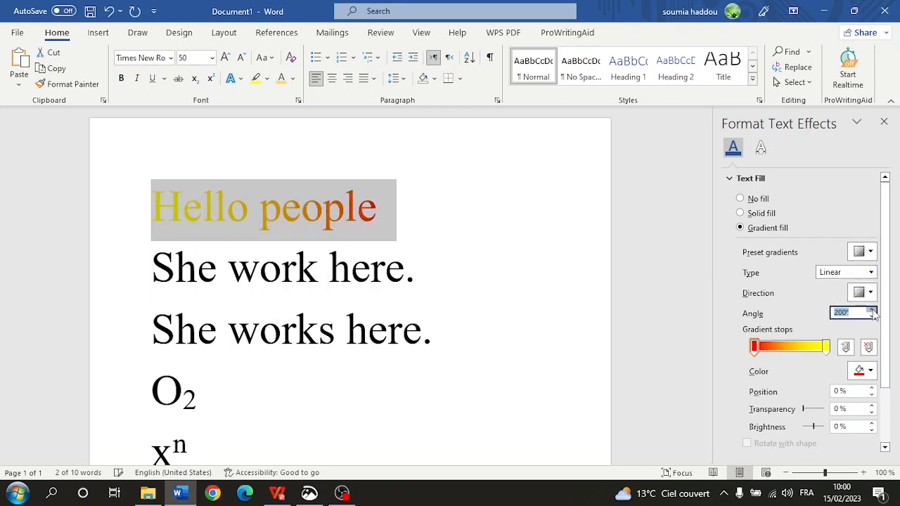
pyautogui.moveTo(872, 312); pyautogui.dragTo(872, 313)
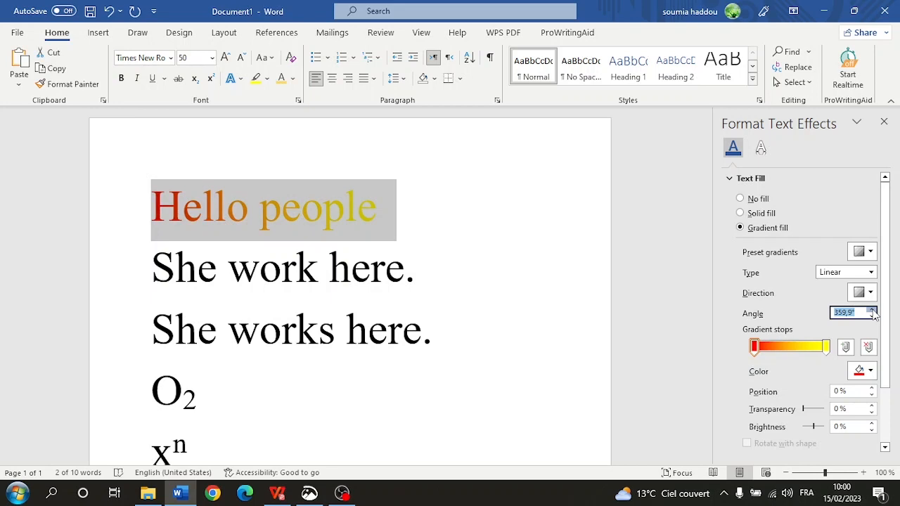
pyautogui.click(872, 316)
pyautogui.moveTo(872, 317); pyautogui.dragTo(871, 318)
# Step: Give the "Hello people" text a solid line outline
pyautogui.scroll(-2, 806, 263)
pyautogui.click(763, 431)
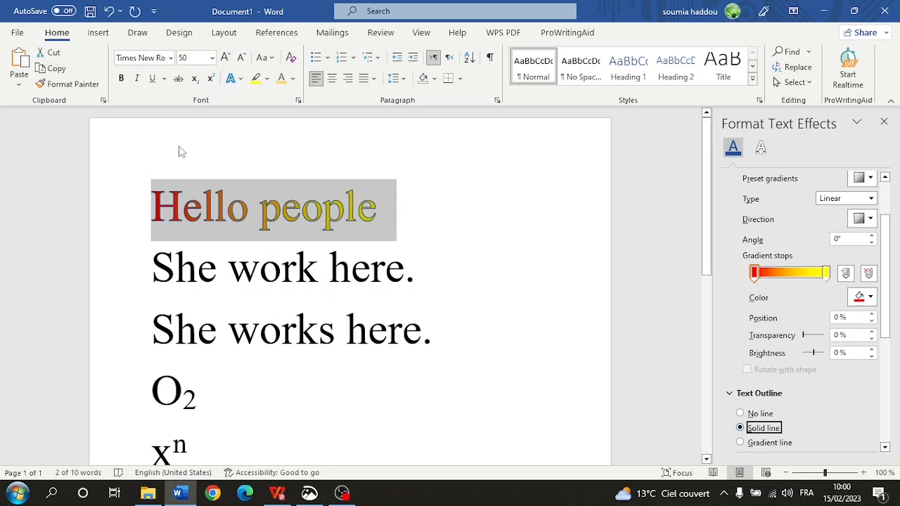
# Step: Set the "Hello people" text outline to No line after trying a gradient line, and close the text effects settings
pyautogui.click(770, 443)
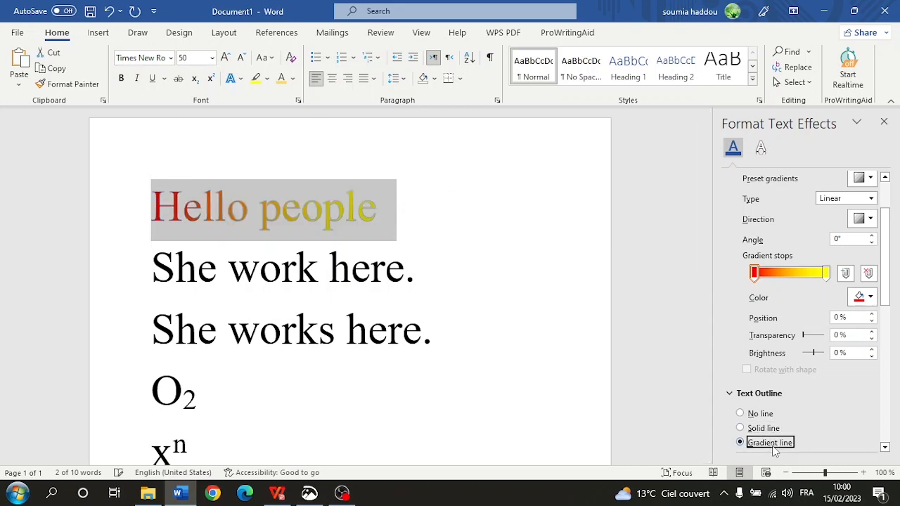
pyautogui.click(755, 413)
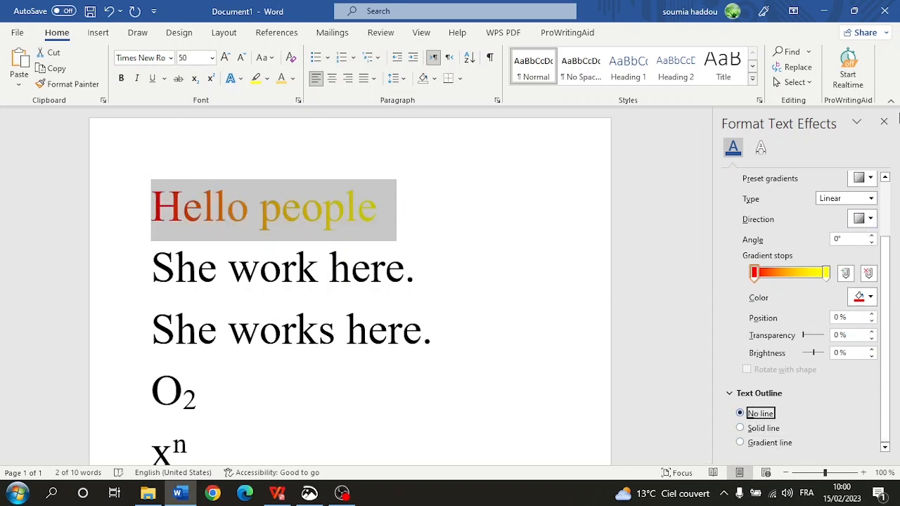
pyautogui.click(884, 123)
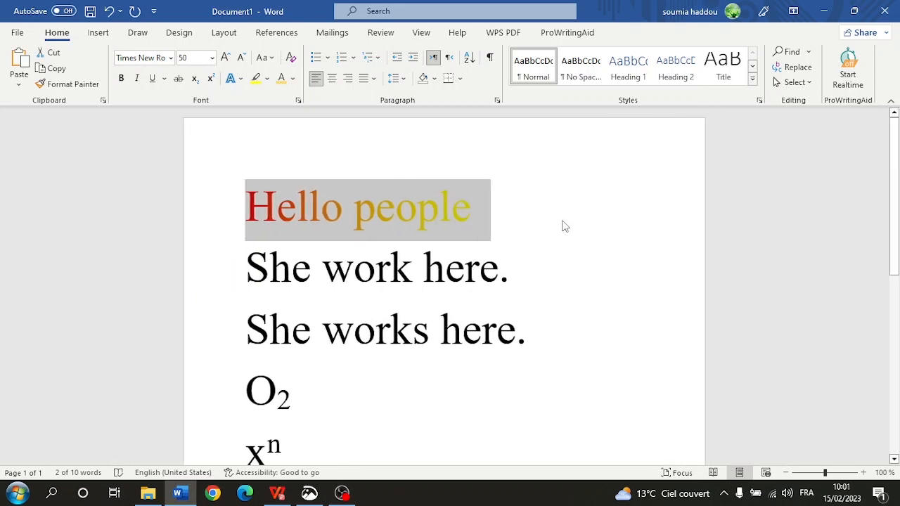
pyautogui.click(270, 267)
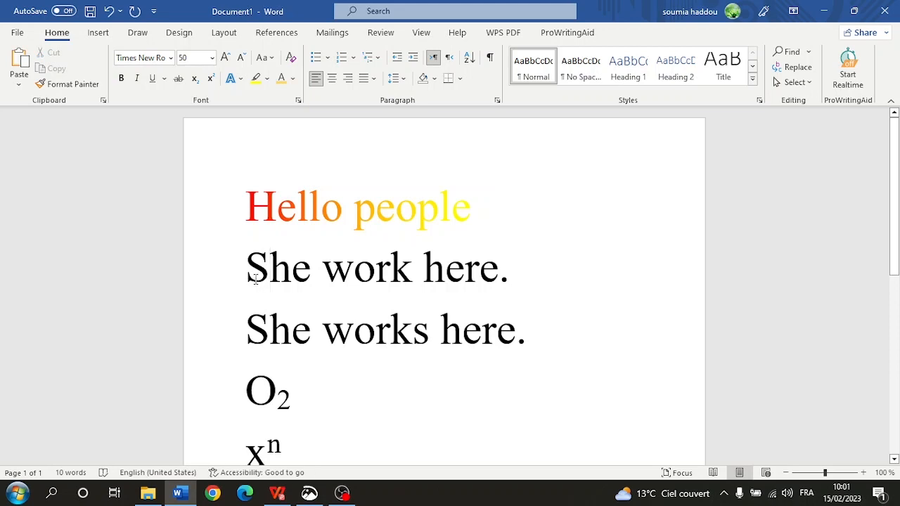
pyautogui.scroll(-2, 265, 281)
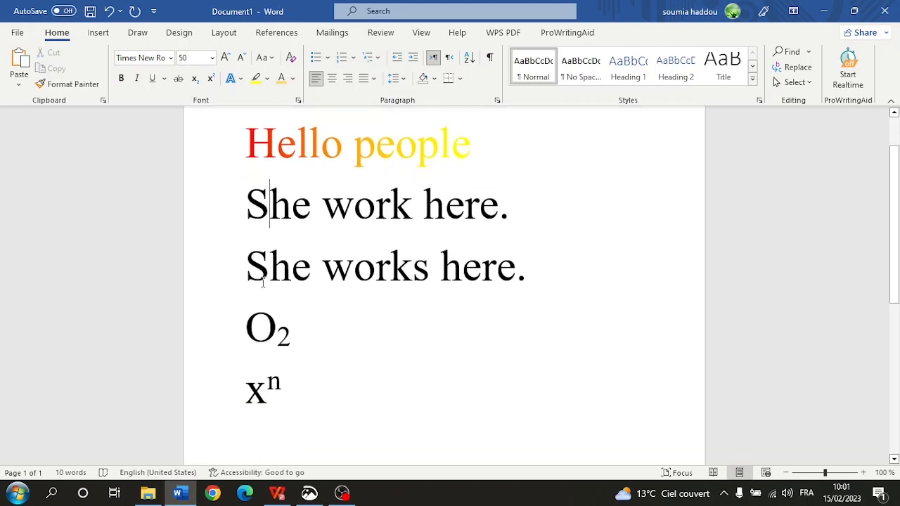
pyautogui.press('Down')
pyautogui.press('End')
pyautogui.write('P')
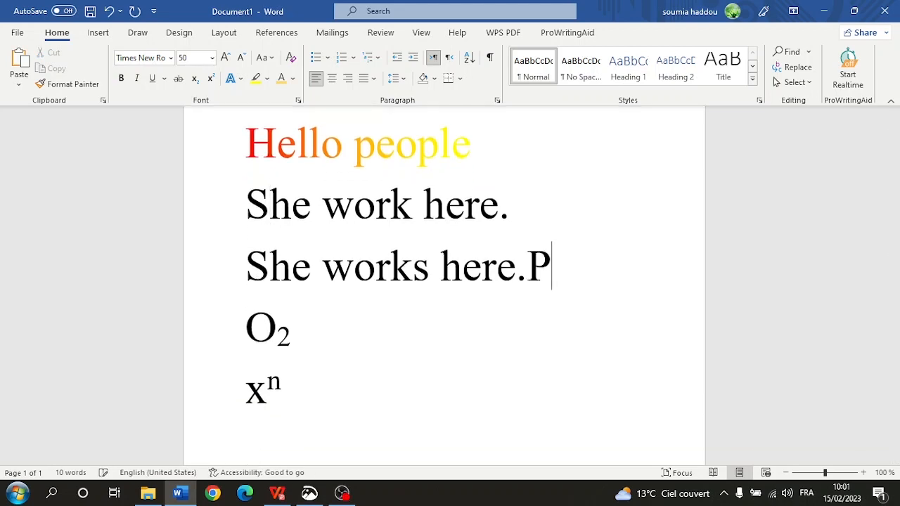
pyautogui.press('BackSpace')
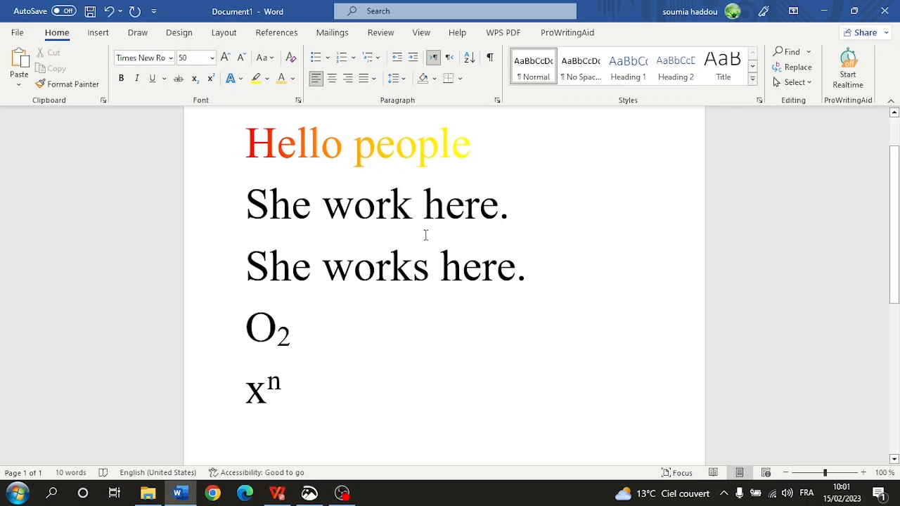
# Step: Apply the gold preset text effect to the line "She work here."
pyautogui.tripleClick(405, 204)
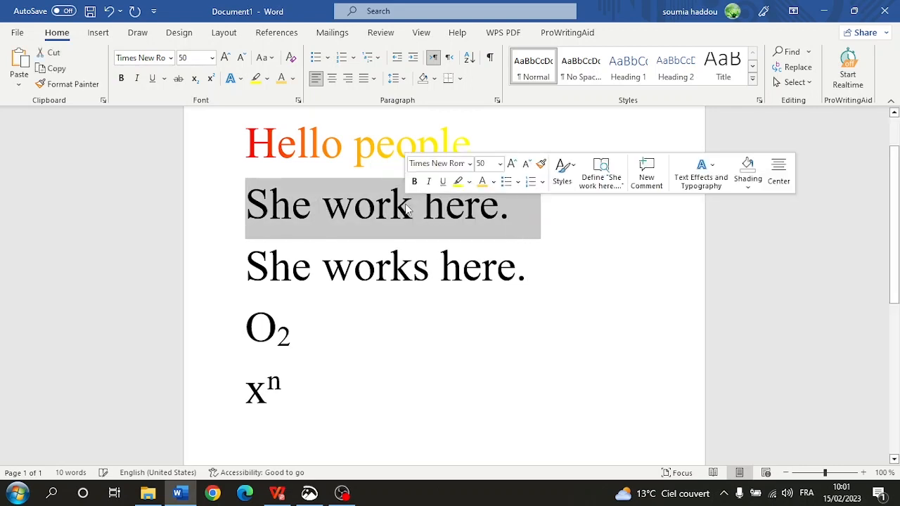
pyautogui.click(240, 79)
pyautogui.click(389, 106)
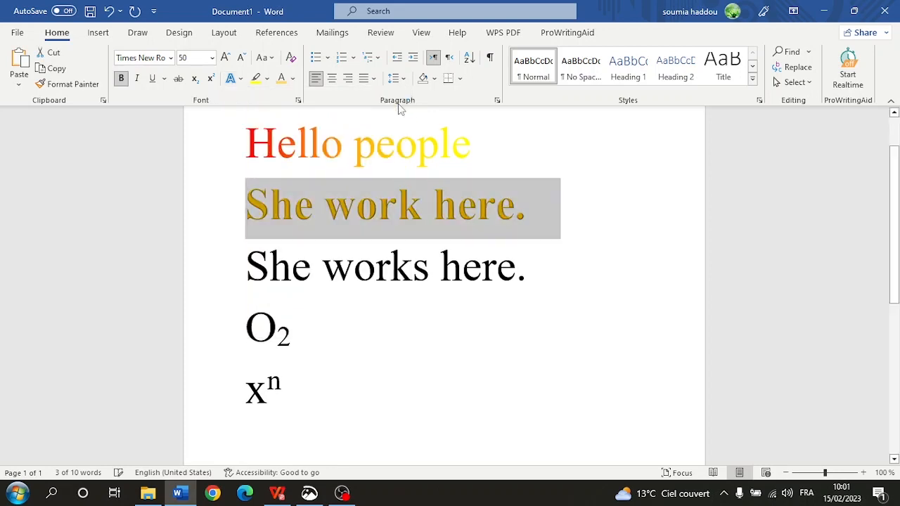
pyautogui.click(468, 213)
# Step: Change the text effect of "She work here." to the blue preset with a reflection
pyautogui.tripleClick(363, 230)
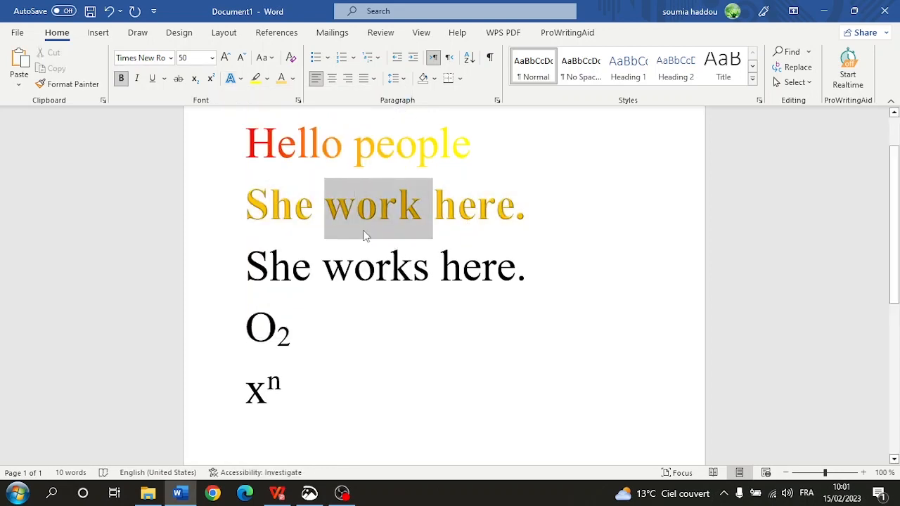
pyautogui.click(232, 79)
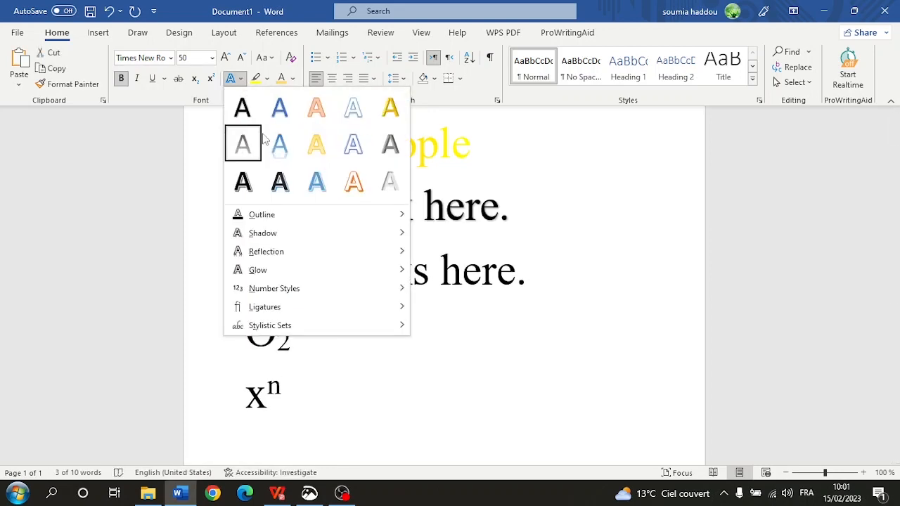
pyautogui.click(279, 159)
pyautogui.click(312, 259)
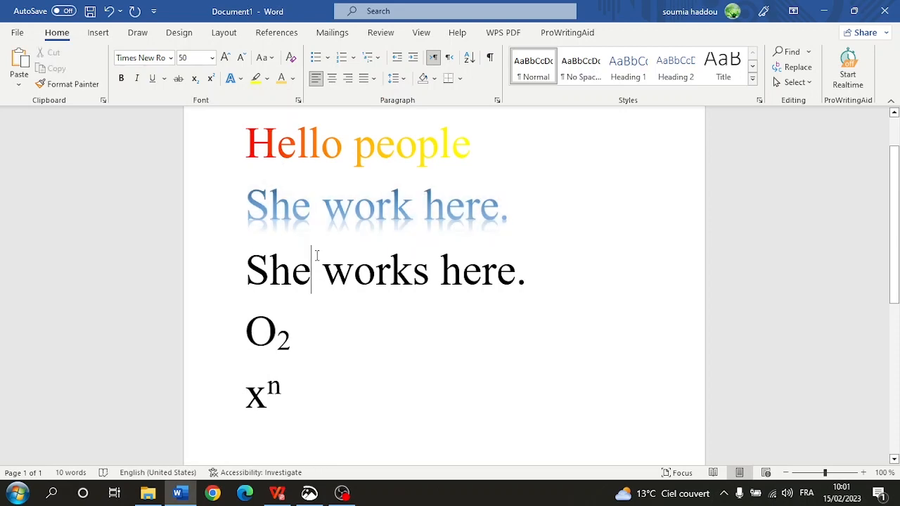
# Step: Replace the text effect of "She work here." with the bold black preset that has a hard shadow
pyautogui.tripleClick(303, 208)
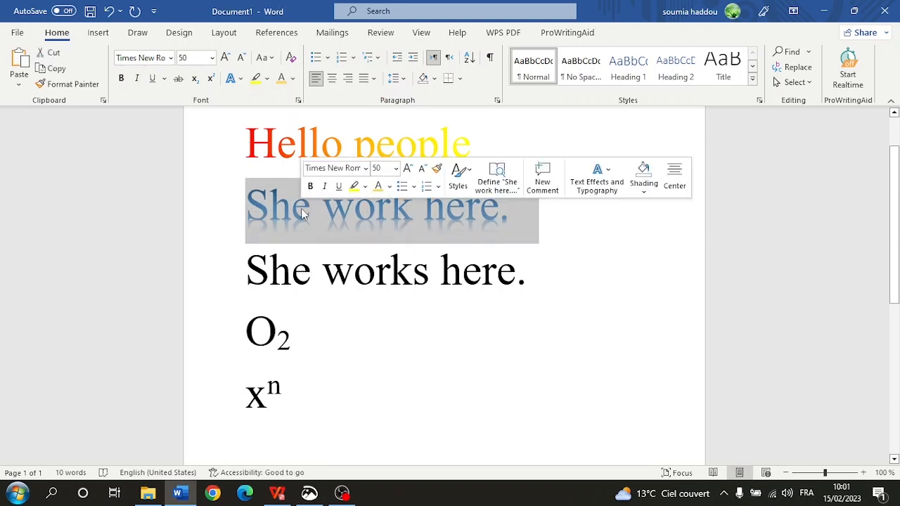
pyautogui.click(232, 79)
pyautogui.click(242, 181)
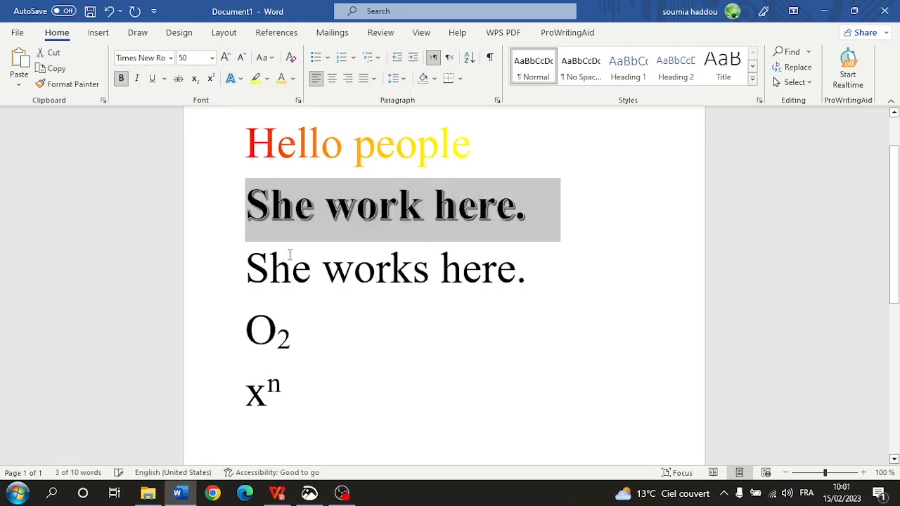
pyautogui.click(289, 254)
pyautogui.tripleClick(294, 209)
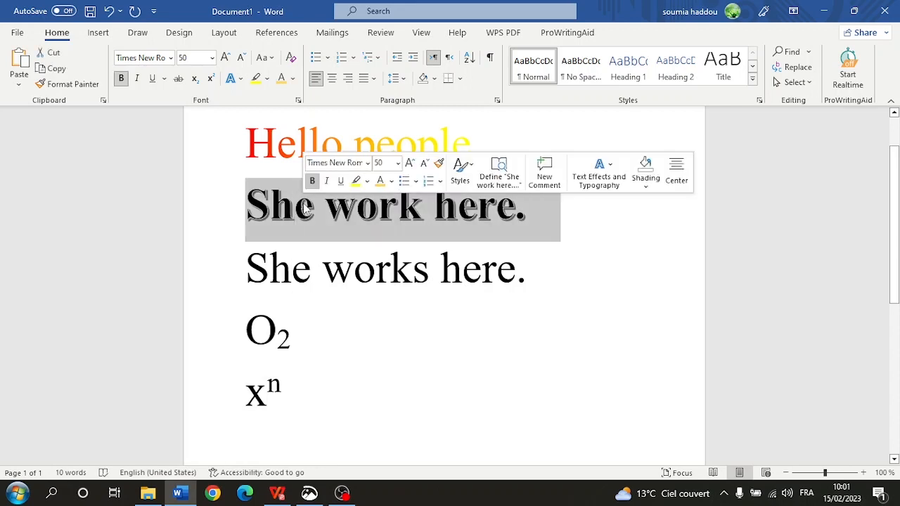
pyautogui.click(239, 79)
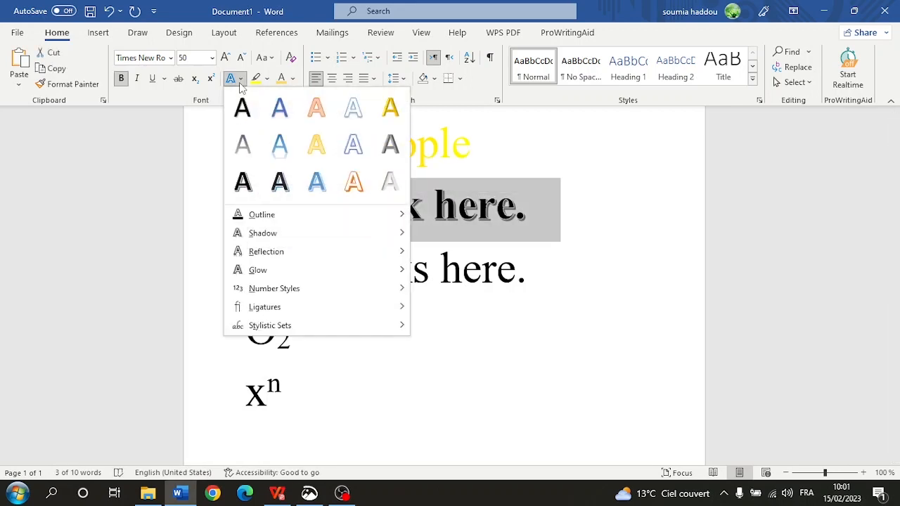
pyautogui.click(240, 80)
# Step: Examine the text outline options for the line "She works here.", including colors, weight and dashes
pyautogui.tripleClick(377, 271)
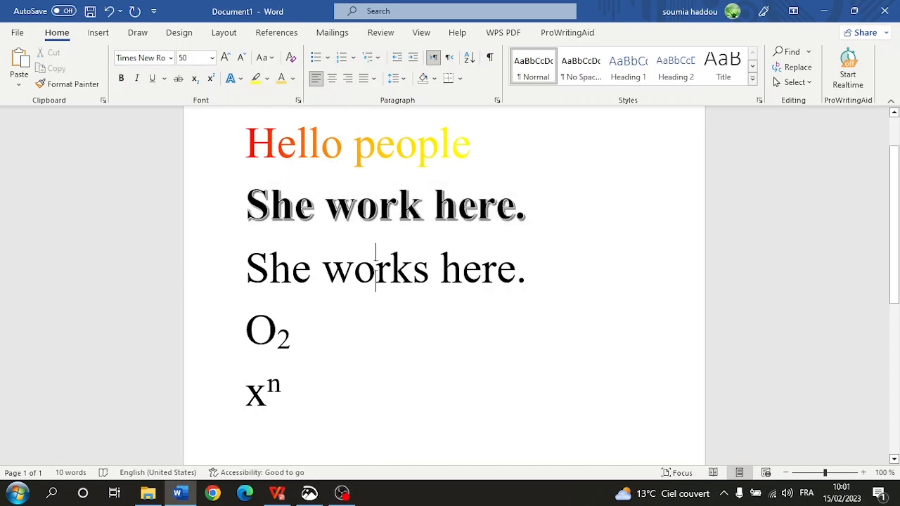
pyautogui.click(242, 79)
pyautogui.moveTo(278, 215)
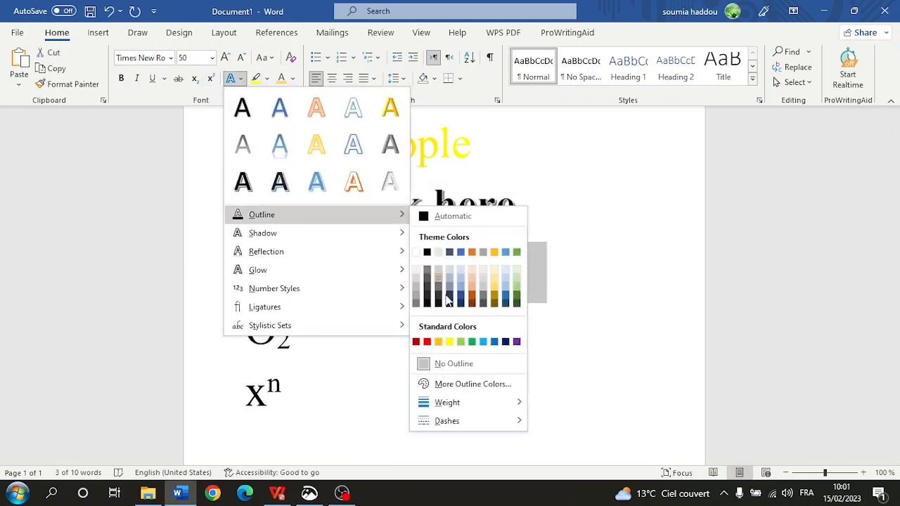
pyautogui.click(597, 306)
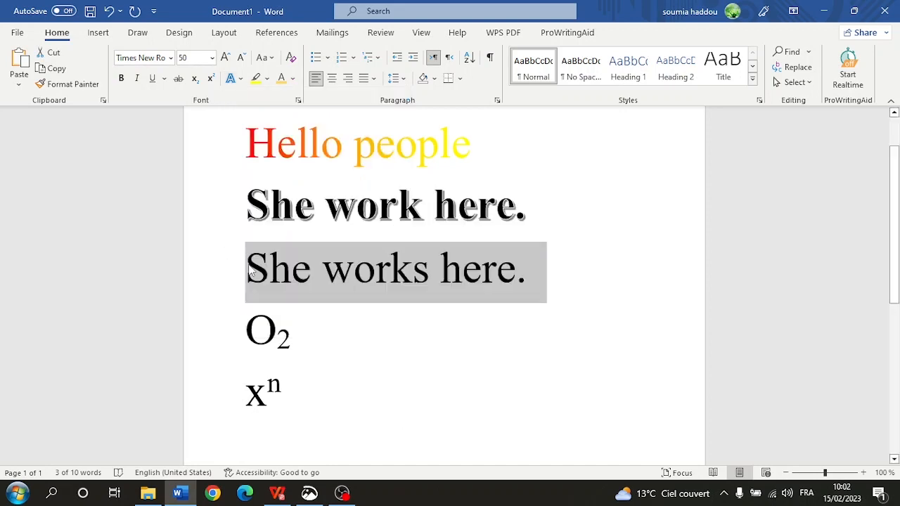
# Step: Insert three blank lines above "She works here."
pyautogui.click(249, 272)
pyautogui.press('Return')
pyautogui.press('Return')
pyautogui.press('Return')
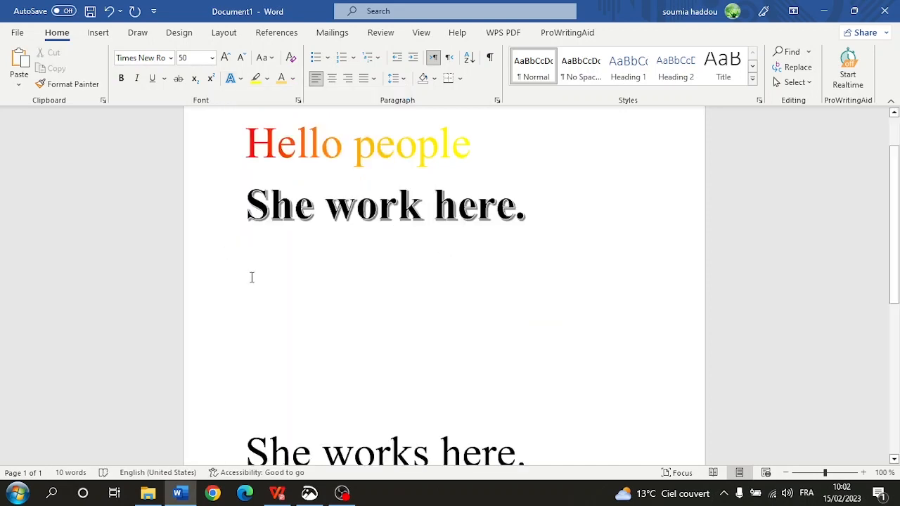
# Step: Examine the outline, shadow, reflection, glow and stylistic set options available for the line "She works here."
pyautogui.scroll(-2, 247, 275)
pyautogui.tripleClick(359, 390)
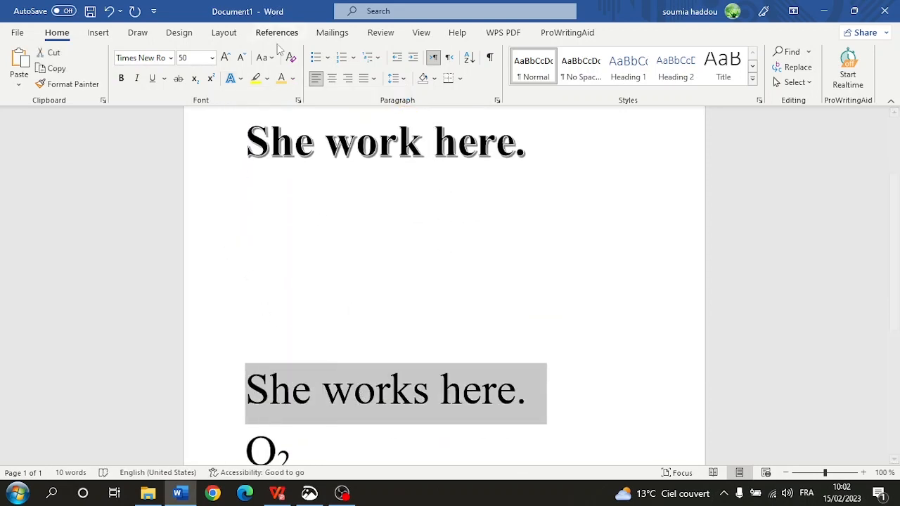
pyautogui.click(234, 78)
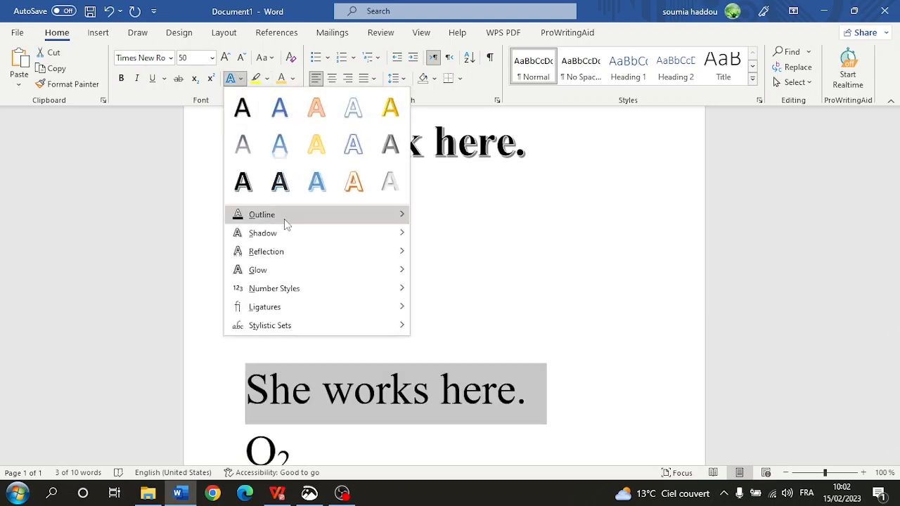
pyautogui.moveTo(285, 220)
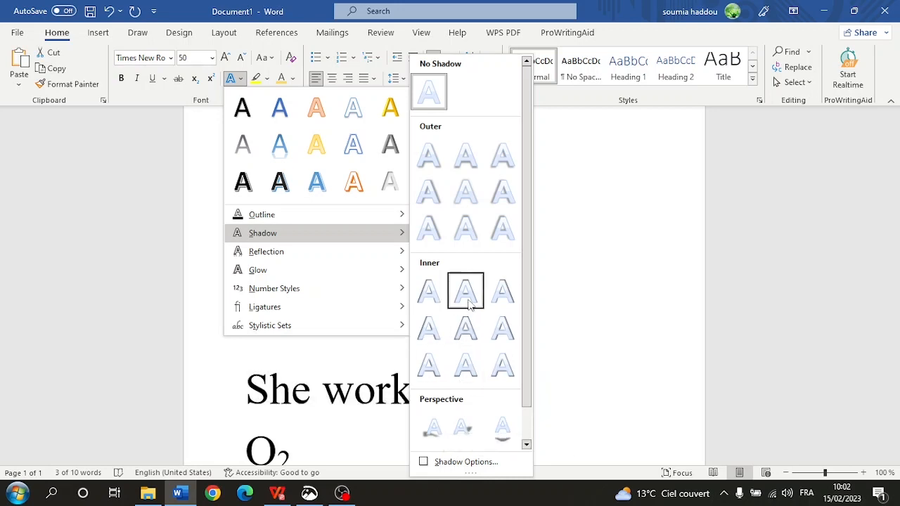
pyautogui.moveTo(246, 251)
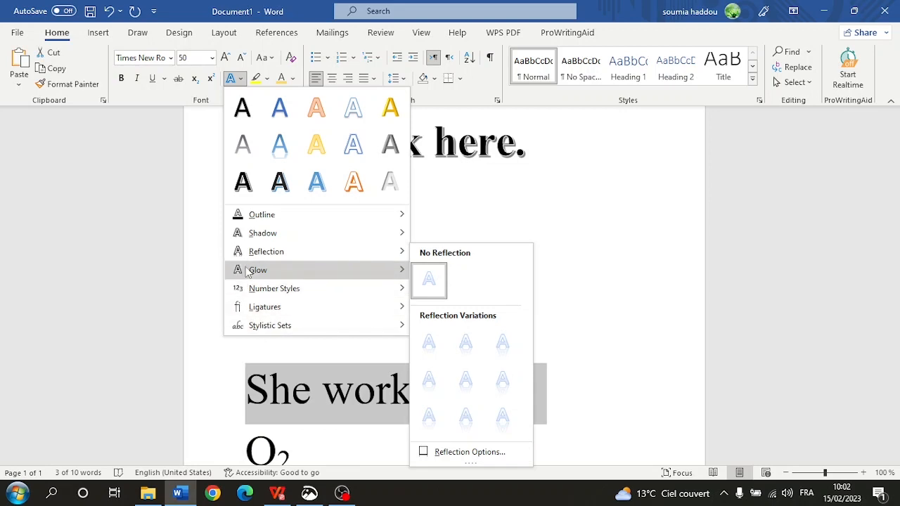
pyautogui.moveTo(246, 272)
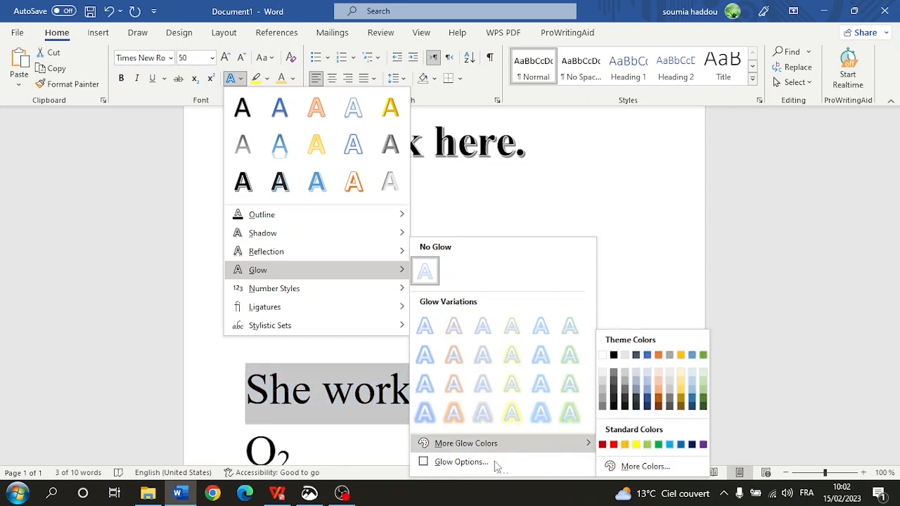
pyautogui.moveTo(458, 447)
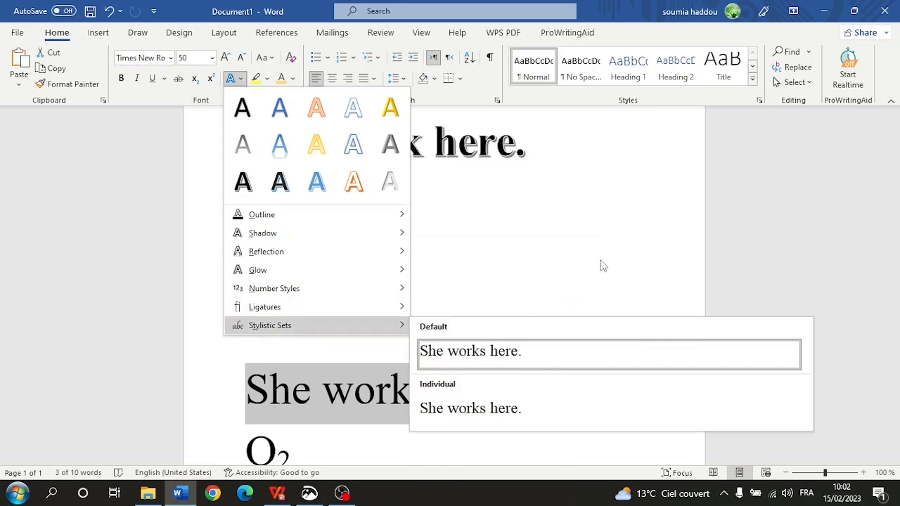
pyautogui.click(570, 264)
# Step: Delete the three blank lines between "She work here." and "She works here."
pyautogui.click(414, 287)
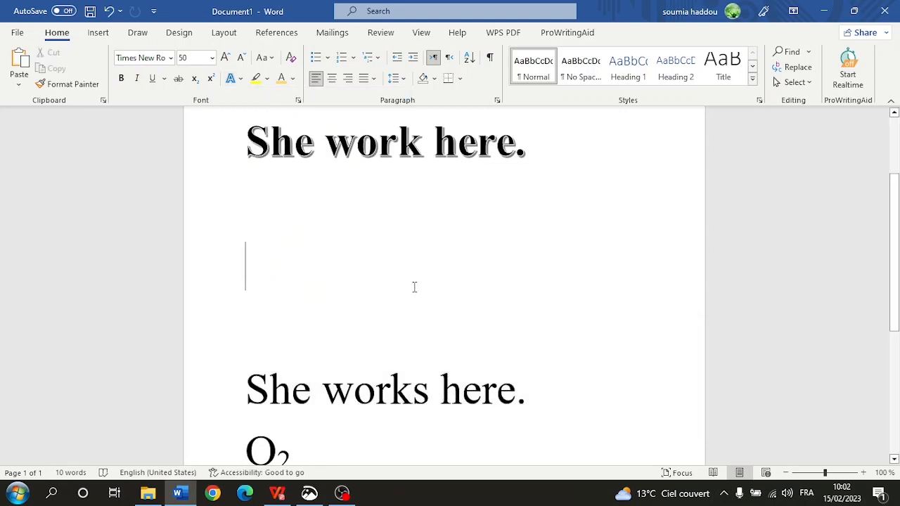
pyautogui.press('BackSpace')
pyautogui.press('BackSpace')
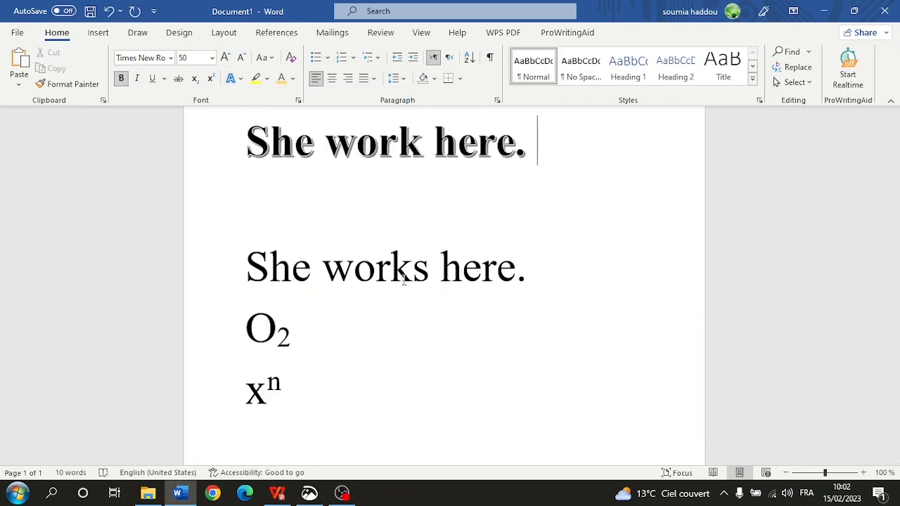
pyautogui.click(310, 221)
pyautogui.press('BackSpace')
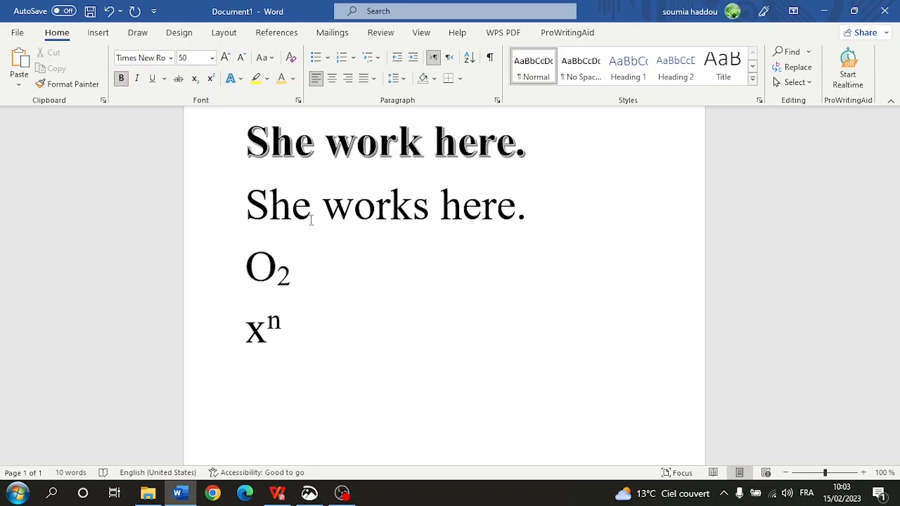
pyautogui.scroll(3, 382, 257)
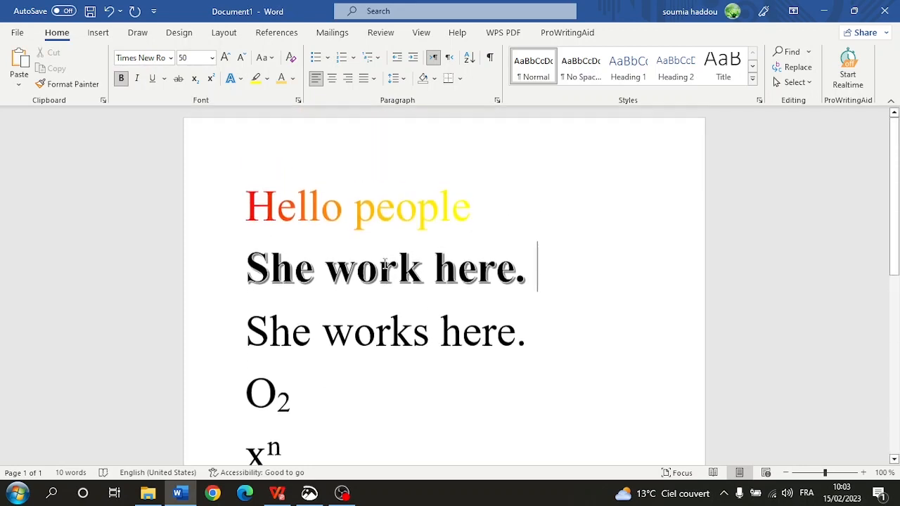
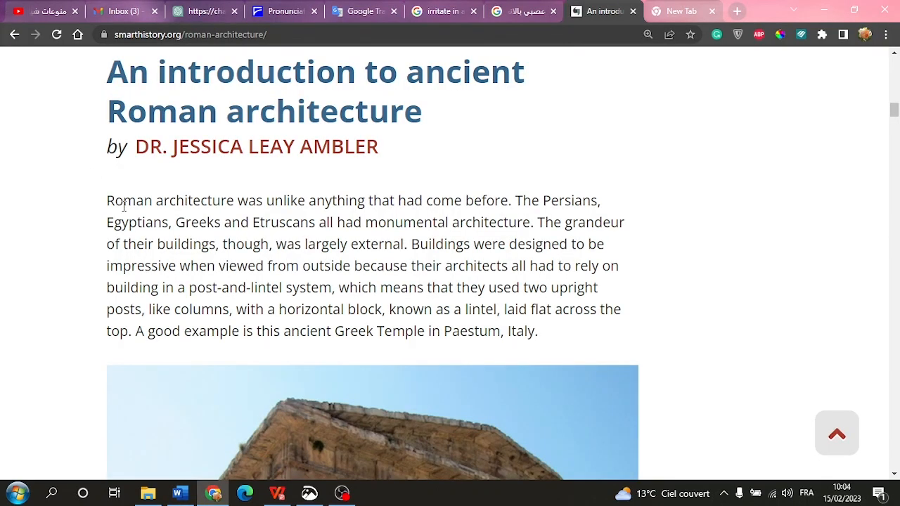
# Step: Copy the two article paragraphs running from "Marble was slow to catch on in Rome" through "more fluid and creative shapes."
pyautogui.tripleClick(150, 110)
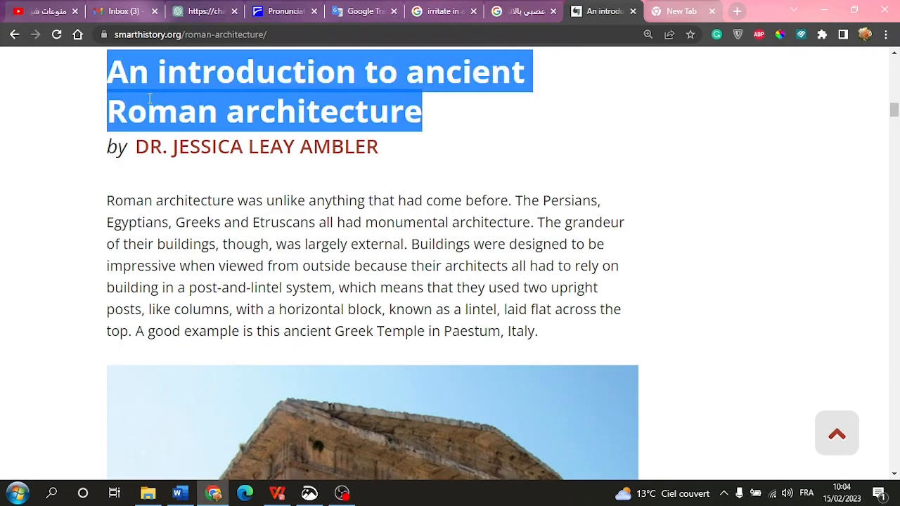
pyautogui.click(147, 100)
pyautogui.scroll(-5, 111, 209)
pyautogui.scroll(-15, 110, 209)
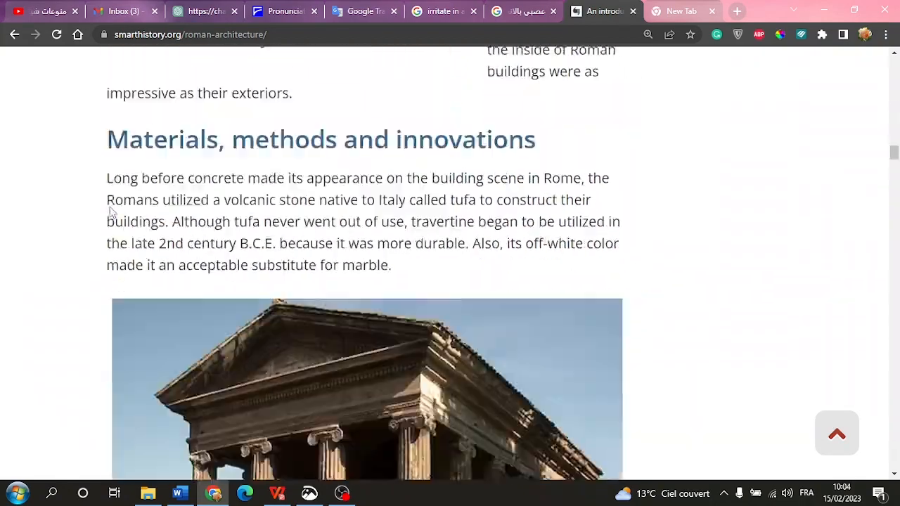
pyautogui.scroll(3, 110, 211)
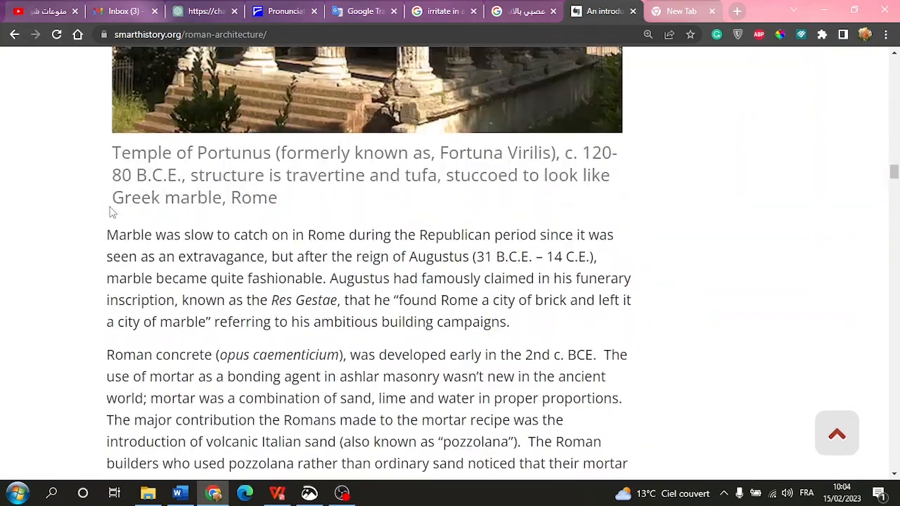
pyautogui.moveTo(108, 235); pyautogui.dragTo(474, 225)
pyautogui.scroll(-10, 321, 296)
pyautogui.scroll(1, 435, 227)
pyautogui.scroll(4, 435, 233)
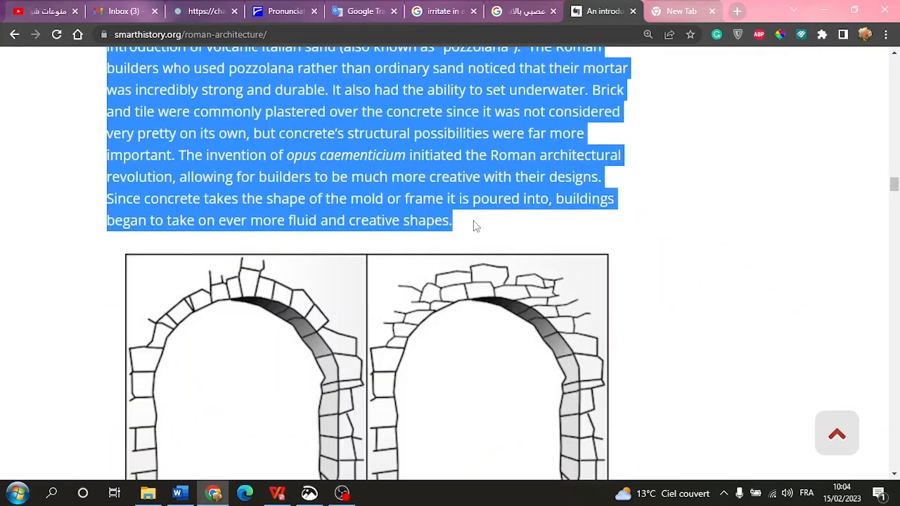
pyautogui.rightClick(273, 132)
pyautogui.click(304, 146)
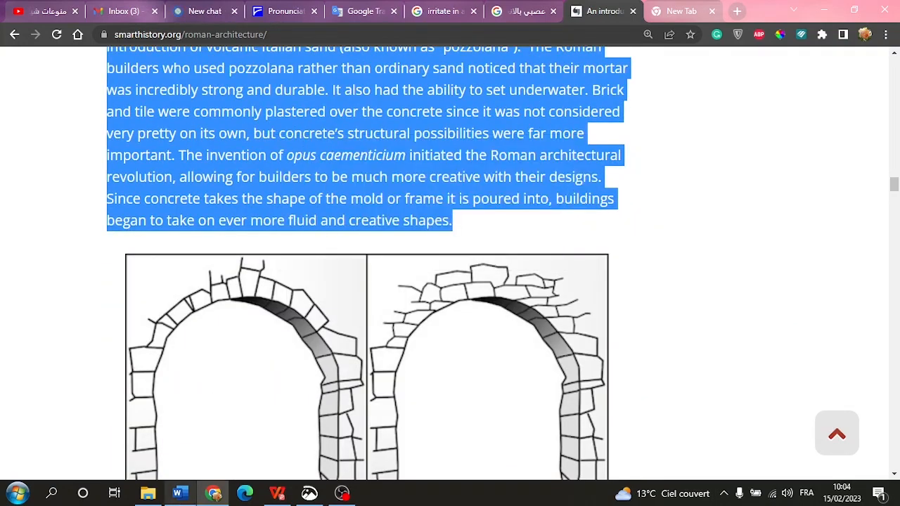
# Step: Switch to the Word document and delete all of its text
pyautogui.click(213, 494)
pyautogui.click(181, 493)
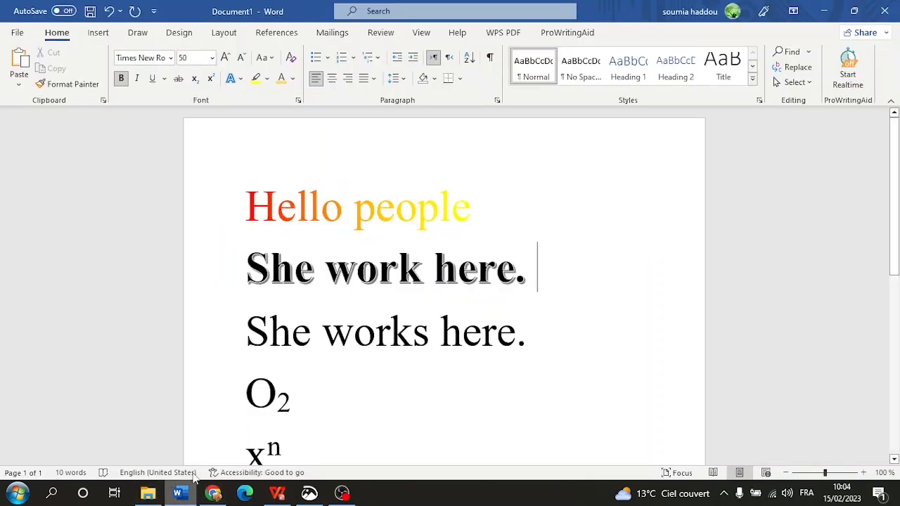
pyautogui.scroll(-1, 262, 372)
pyautogui.moveTo(249, 182); pyautogui.dragTo(444, 307)
pyautogui.hotkey('ctrl', 'a')
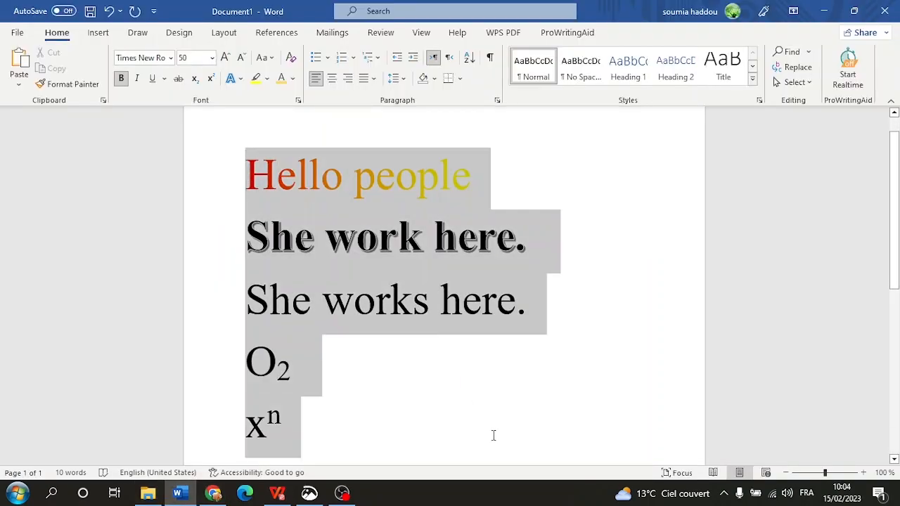
pyautogui.press('Delete')
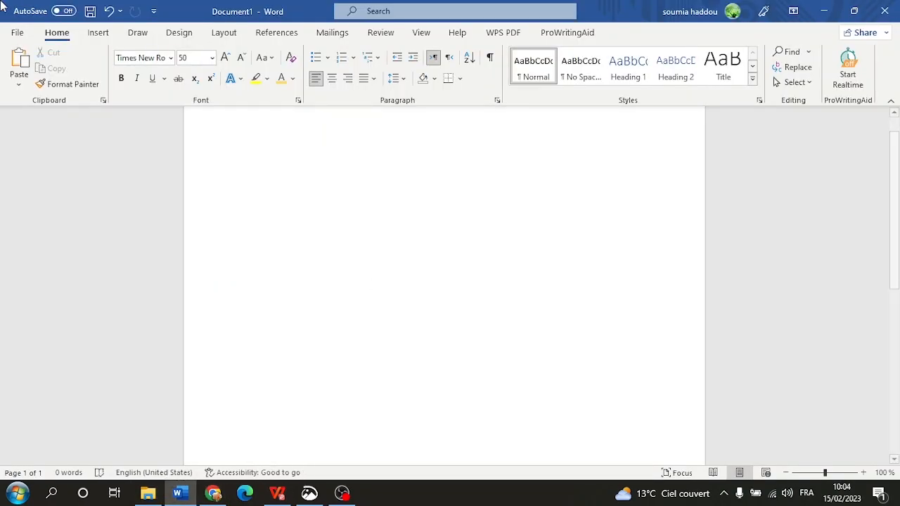
# Step: Set the font size to 14 for new text in the empty document
pyautogui.click(189, 59)
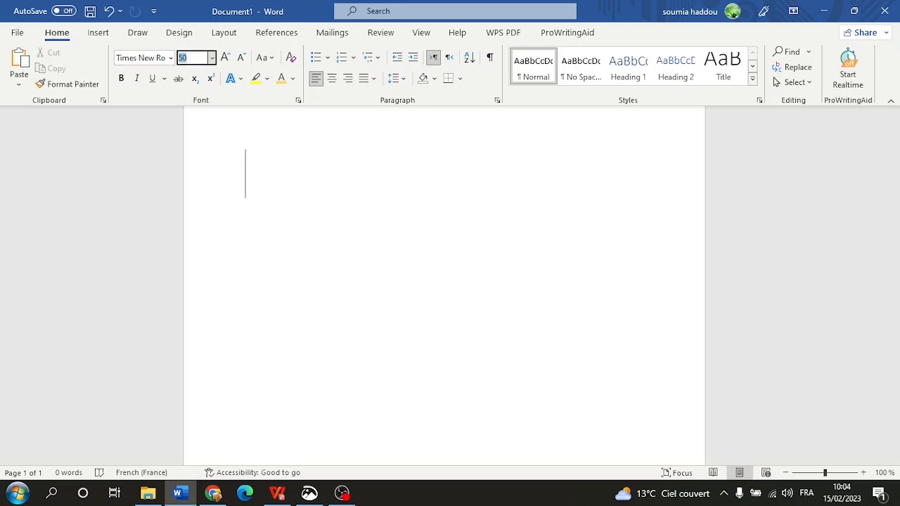
pyautogui.press('Return')
pyautogui.scroll(1, 296, 257)
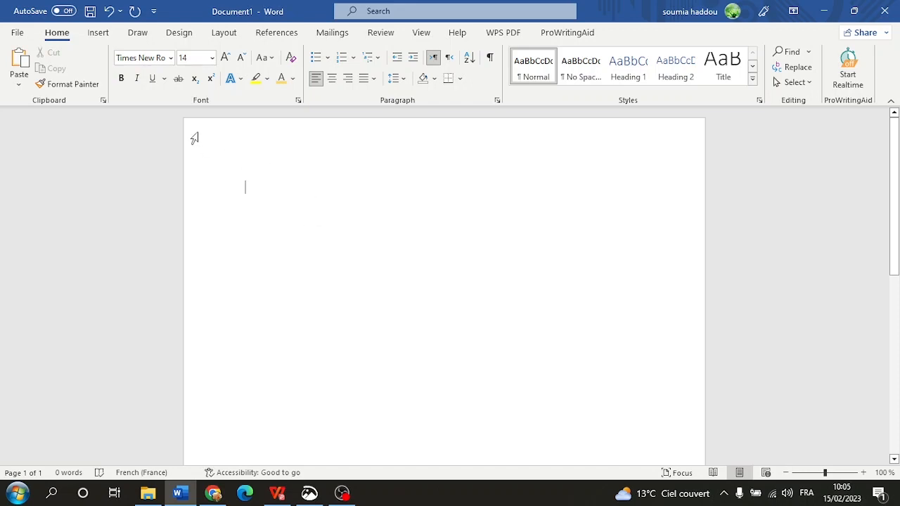
# Step: Set the font color for new text to Automatic and clear any test letters from the page
pyautogui.write('ffl')
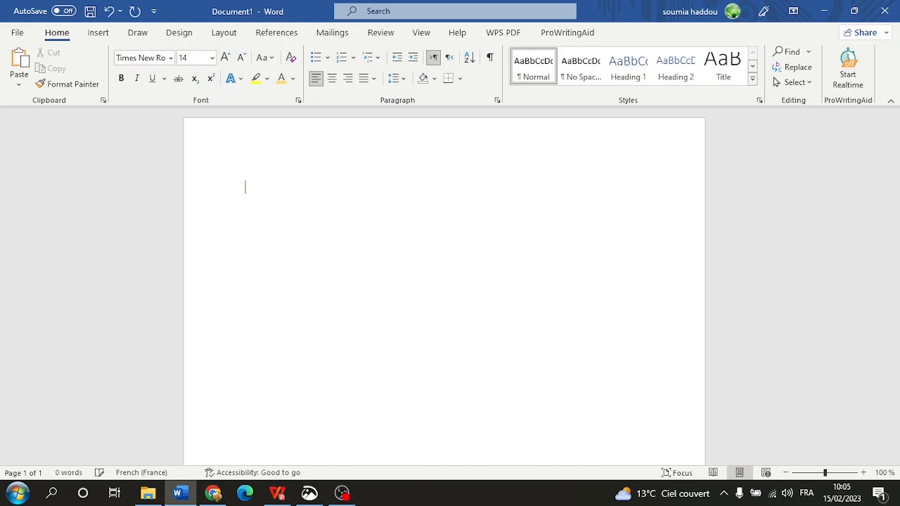
pyautogui.click(292, 78)
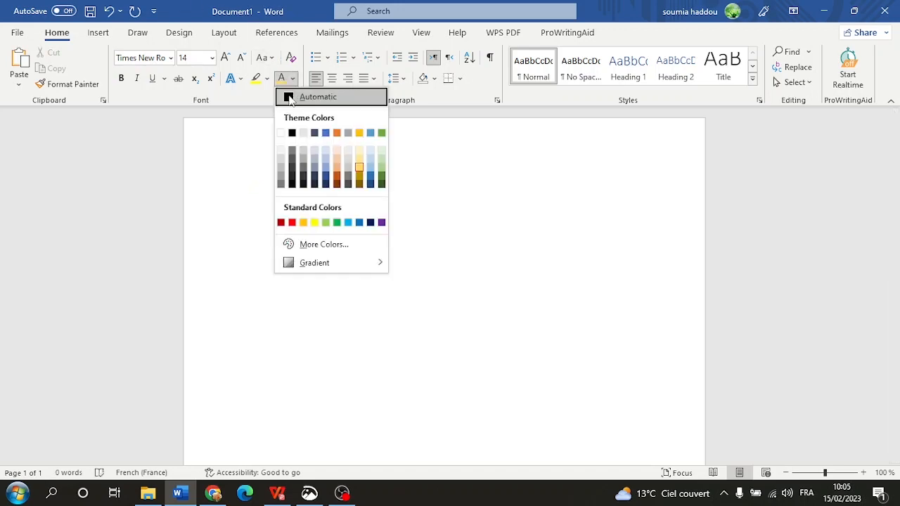
pyautogui.click(294, 94)
pyautogui.write('gg')
pyautogui.press('BackSpace')
pyautogui.press('BackSpace')
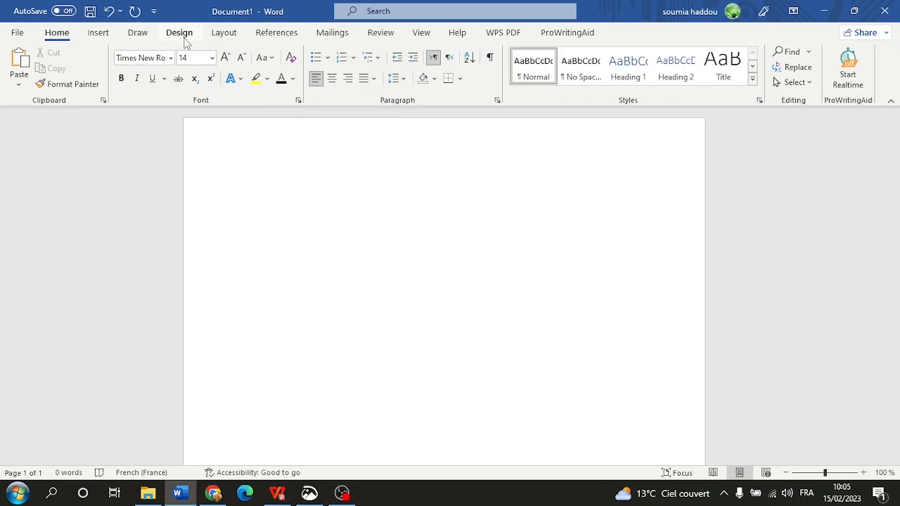
# Step: Enter "Hello everyone." as the first line of the document
pyautogui.write('HE')
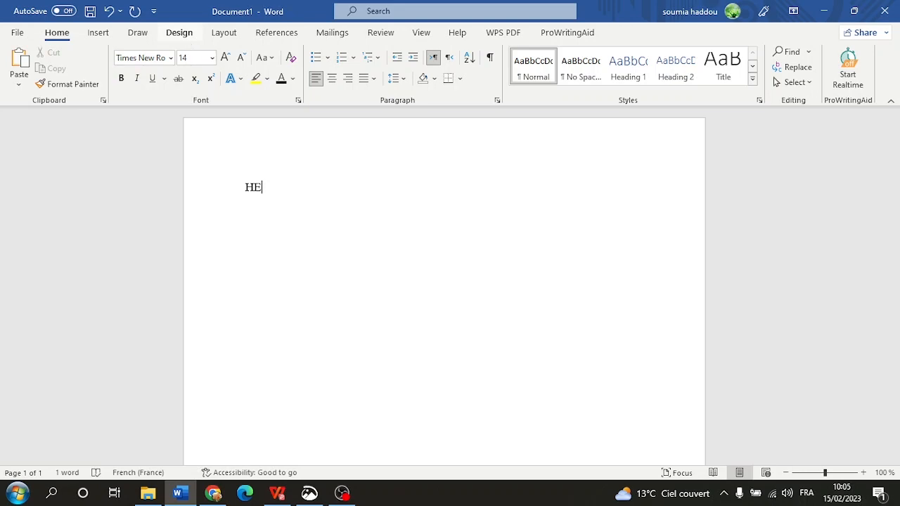
pyautogui.write('L')
pyautogui.press('BackSpace')
pyautogui.press('BackSpace')
pyautogui.write('ello everyone.')
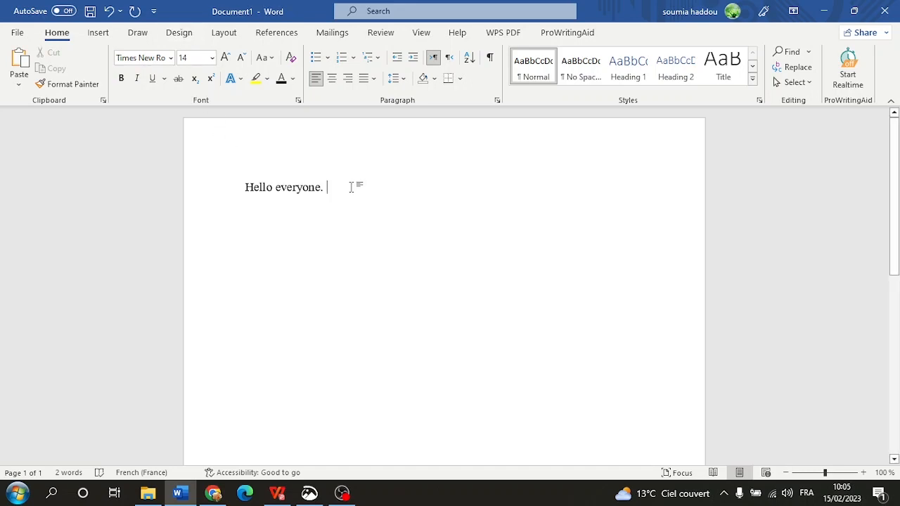
# Step: Paste the copied paragraphs after "Hello everyone." with the default paste, compare them with the web page, and undo the paste
pyautogui.click(15, 64)
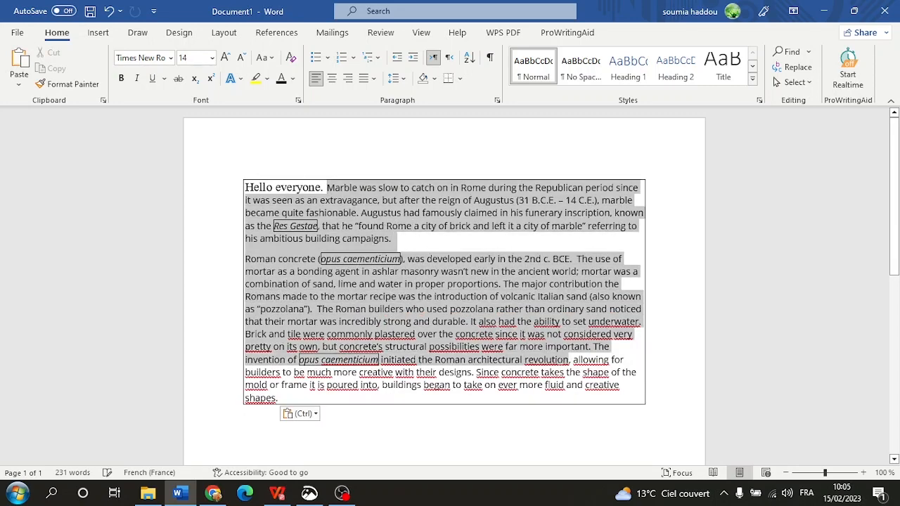
pyautogui.click(529, 296)
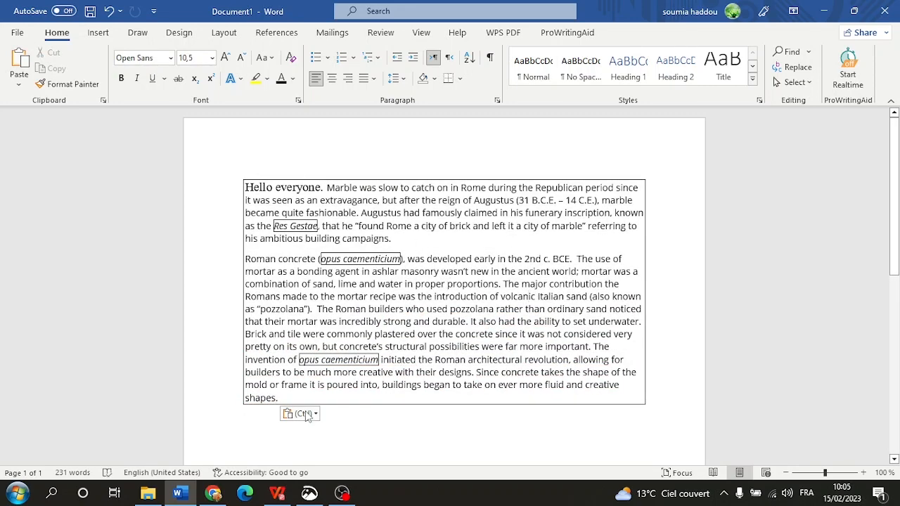
pyautogui.click(213, 492)
pyautogui.click(344, 178)
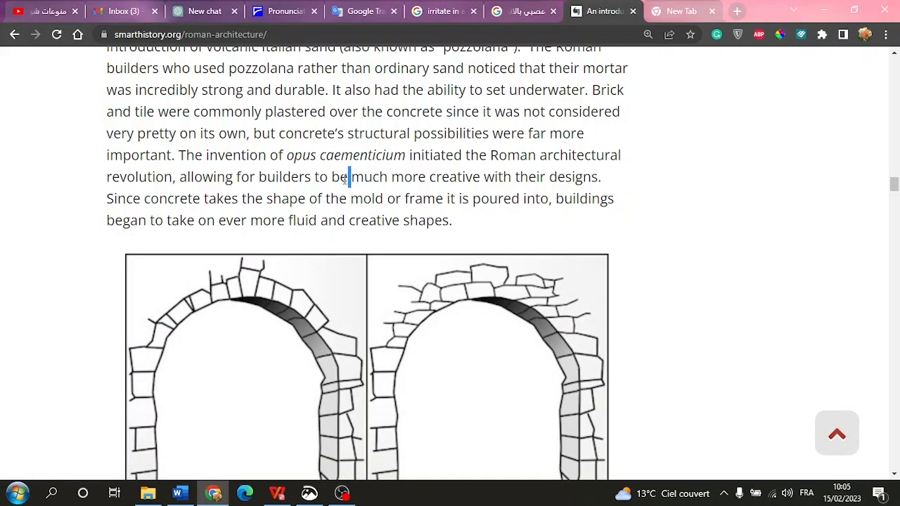
pyautogui.doubleClick(343, 178)
pyautogui.click(177, 493)
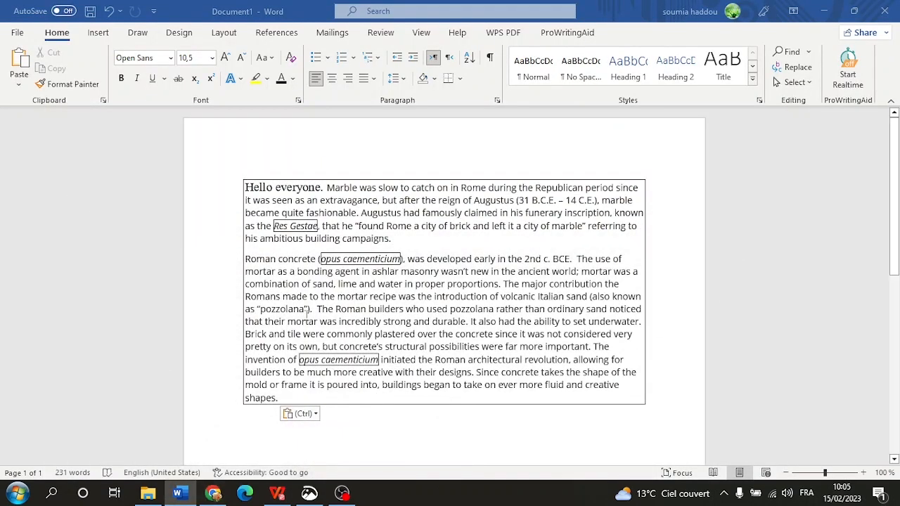
pyautogui.click(109, 10)
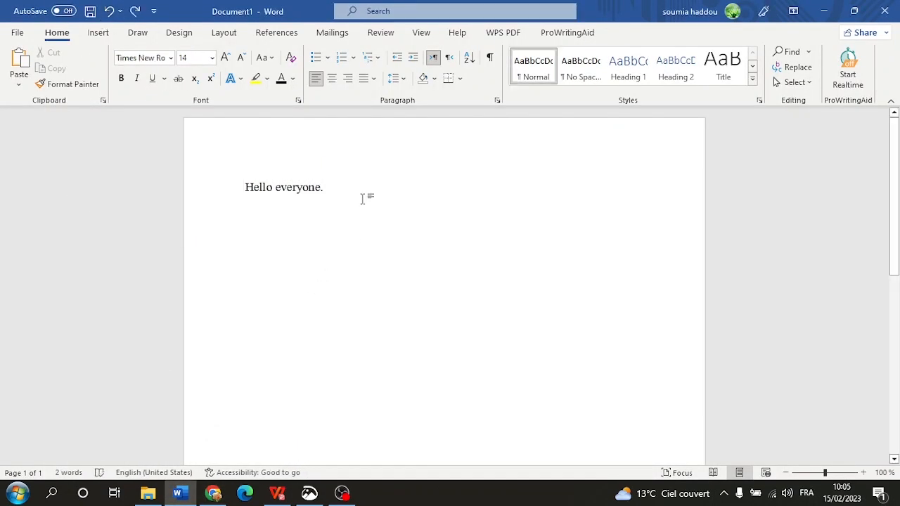
# Step: Paste the copied paragraphs after "Hello everyone." with Keep Text Only, and undo the paste
pyautogui.rightClick(335, 198)
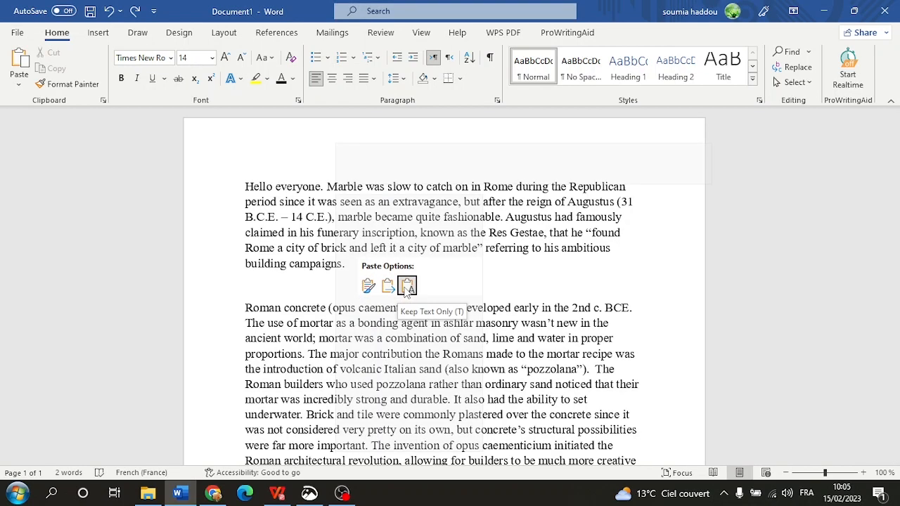
pyautogui.click(407, 288)
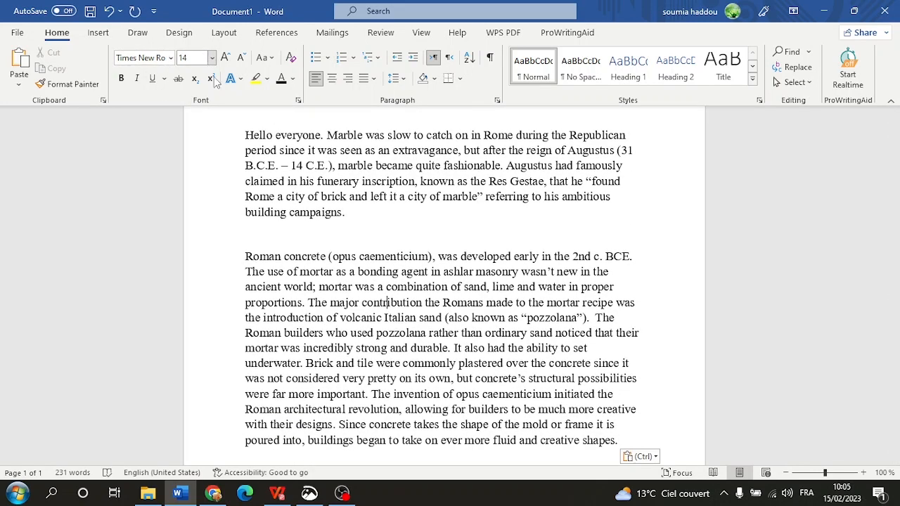
pyautogui.click(109, 10)
# Step: Paste the copied paragraphs after "Hello everyone." with Keep Source Formatting, and undo the paste
pyautogui.rightClick(349, 186)
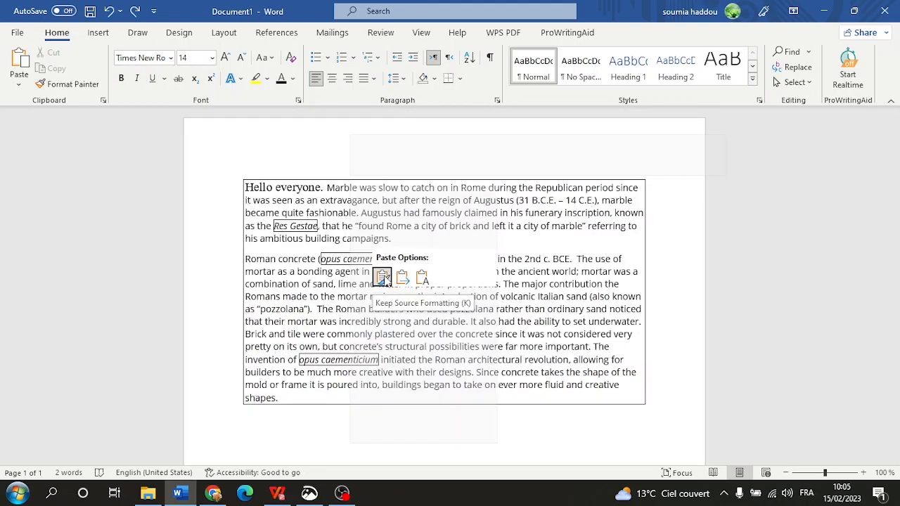
pyautogui.click(383, 279)
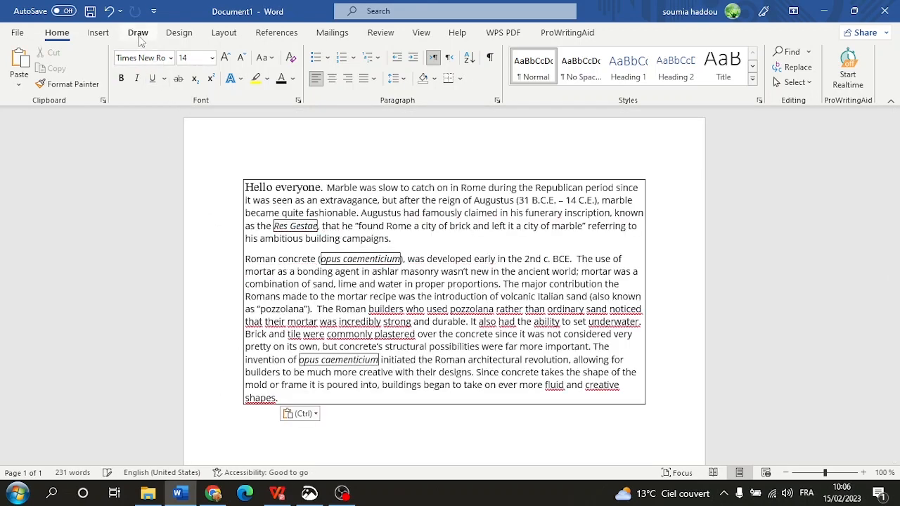
pyautogui.click(109, 10)
# Step: Paste the copied paragraphs after "Hello everyone." with Merge Formatting, and undo the paste
pyautogui.rightClick(360, 185)
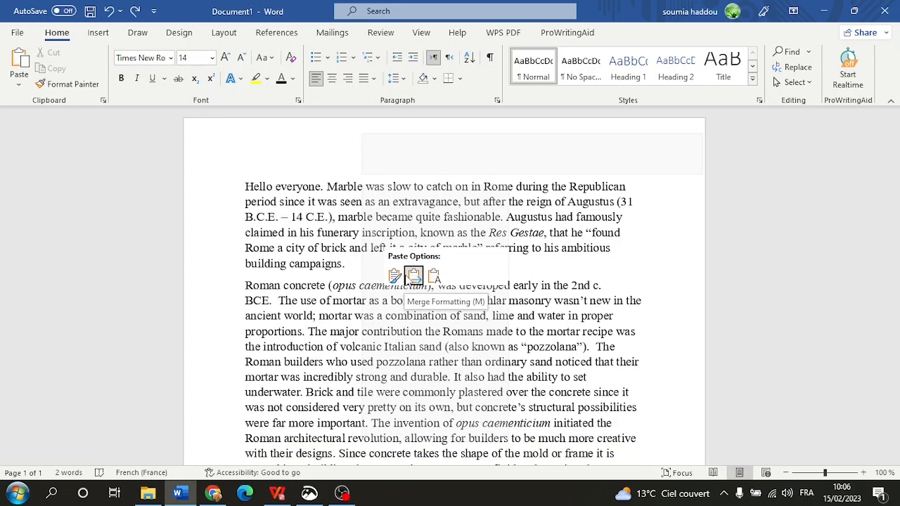
pyautogui.click(414, 276)
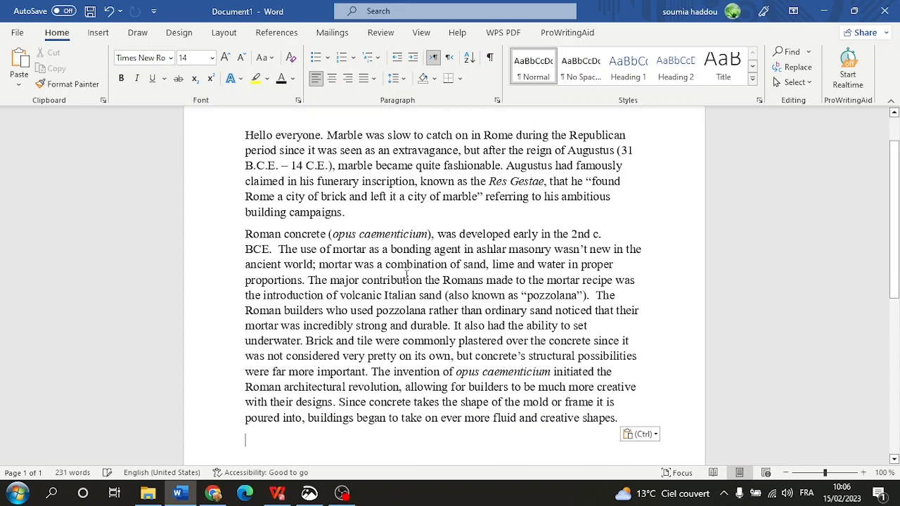
pyautogui.click(109, 12)
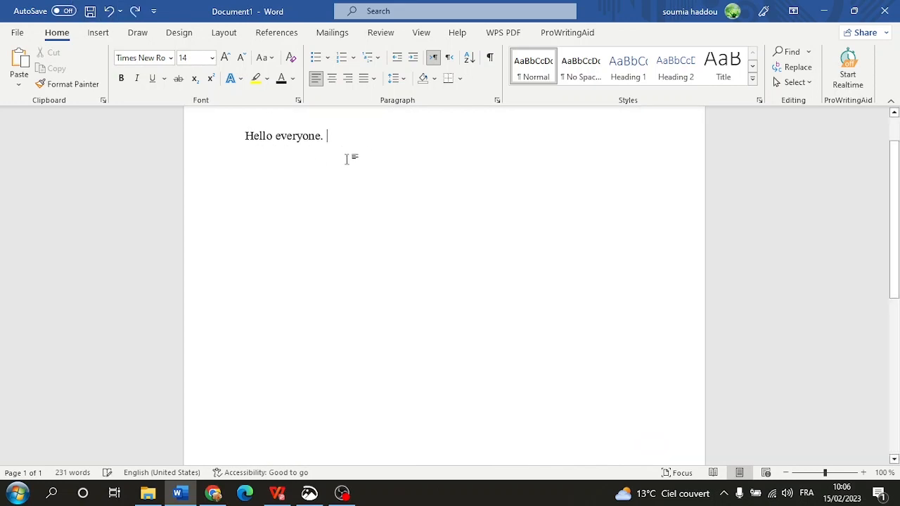
# Step: Paste the paragraphs with Keep Text Only again to check "opus caementicium" in the second paragraph, and undo the paste
pyautogui.rightClick(355, 144)
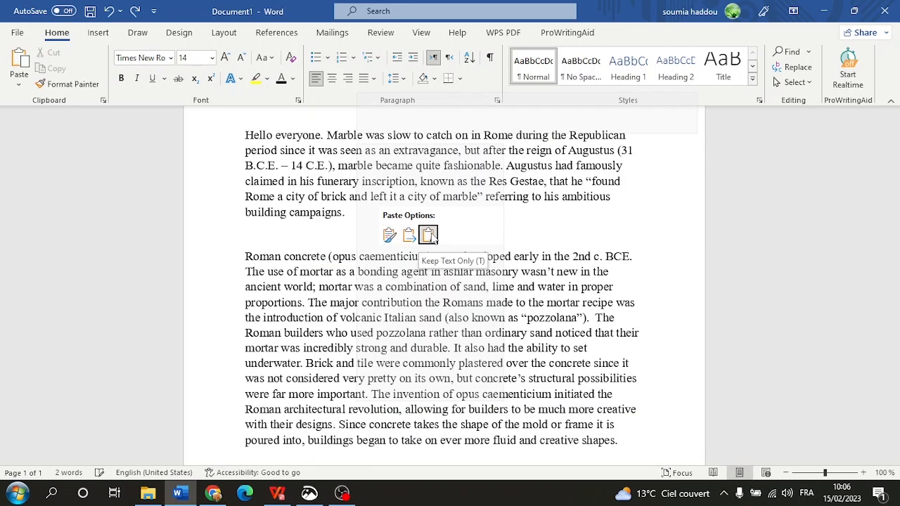
pyautogui.click(429, 235)
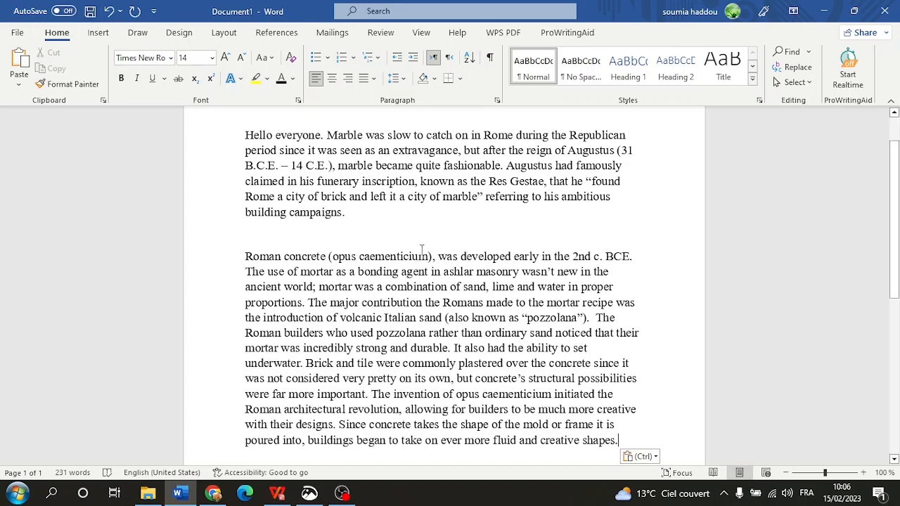
pyautogui.moveTo(422, 250); pyautogui.dragTo(285, 256)
pyautogui.click(392, 246)
pyautogui.hotkey('ctrl', 'z')
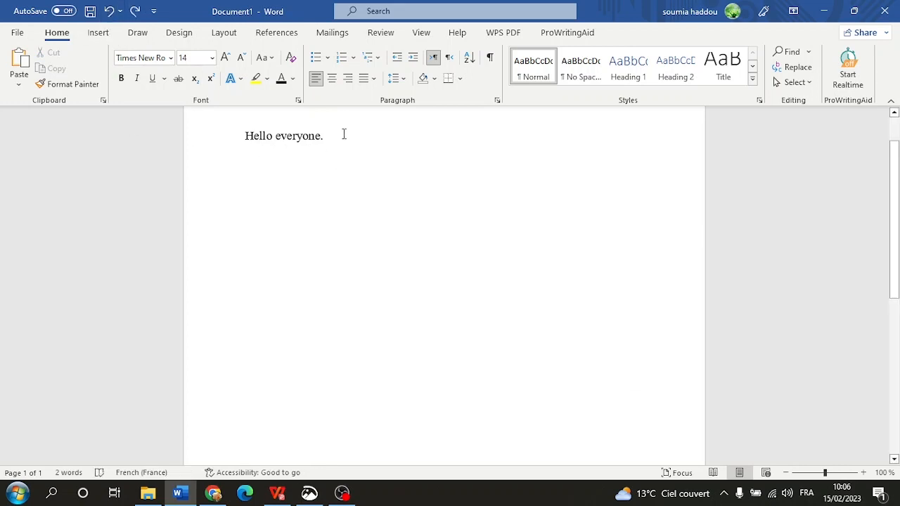
# Step: Paste the copied paragraphs after "Hello everyone." with Merge Formatting and check the formatting of "Res Gestae" and "opus caementicium"
pyautogui.rightClick(344, 134)
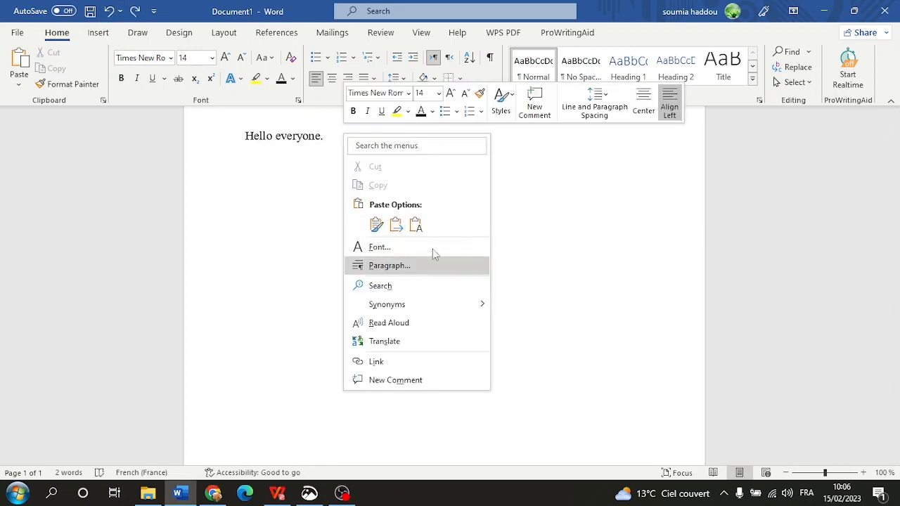
pyautogui.click(396, 225)
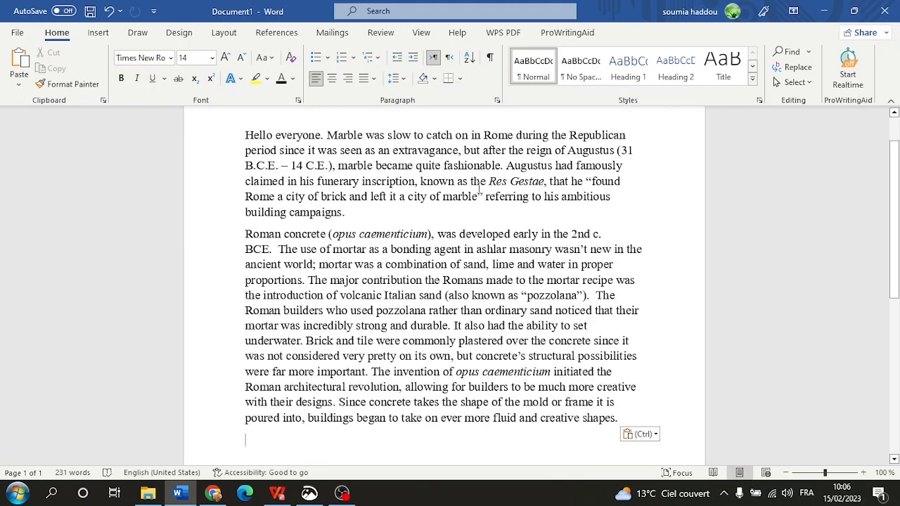
pyautogui.moveTo(477, 183); pyautogui.dragTo(509, 183)
pyautogui.click(491, 233)
pyautogui.moveTo(455, 373); pyautogui.dragTo(550, 373)
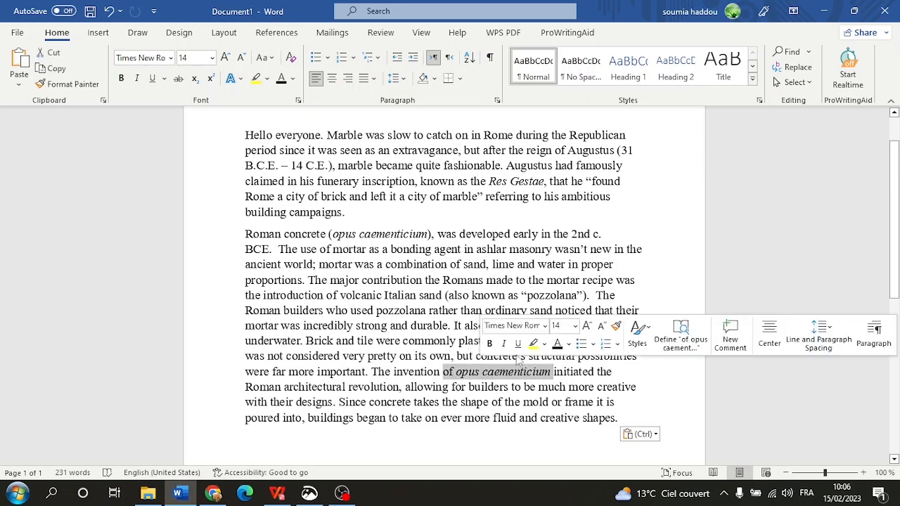
pyautogui.click(411, 310)
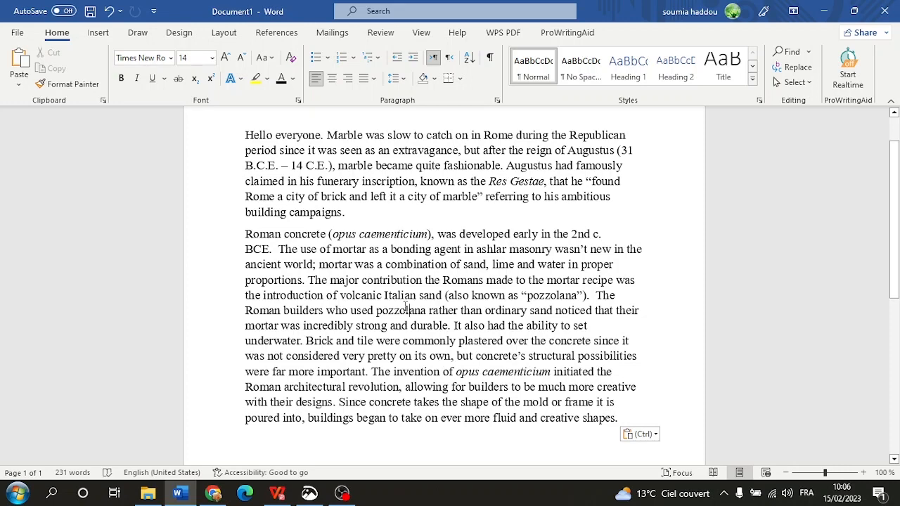
pyautogui.doubleClick(378, 239)
pyautogui.click(378, 239)
pyautogui.doubleClick(398, 281)
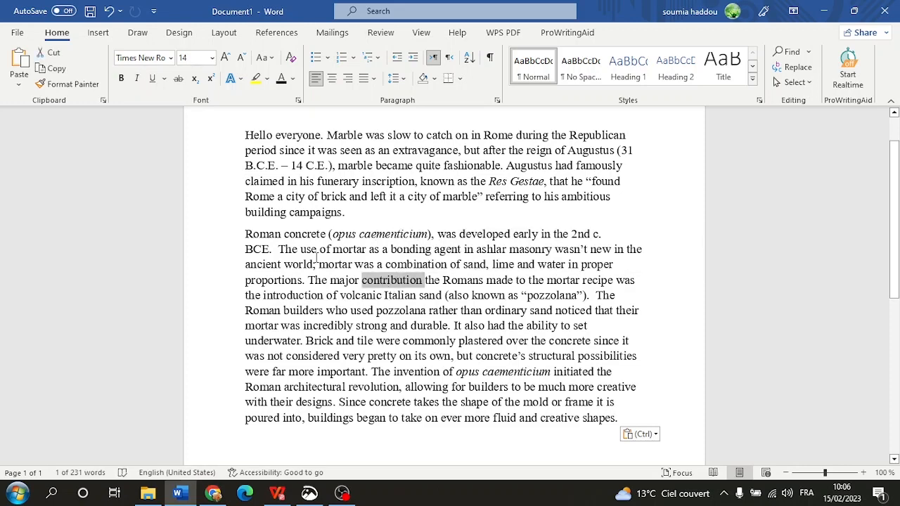
# Step: Select the whole first paragraph, select the whole second paragraph, and clear the selection
pyautogui.click(379, 265)
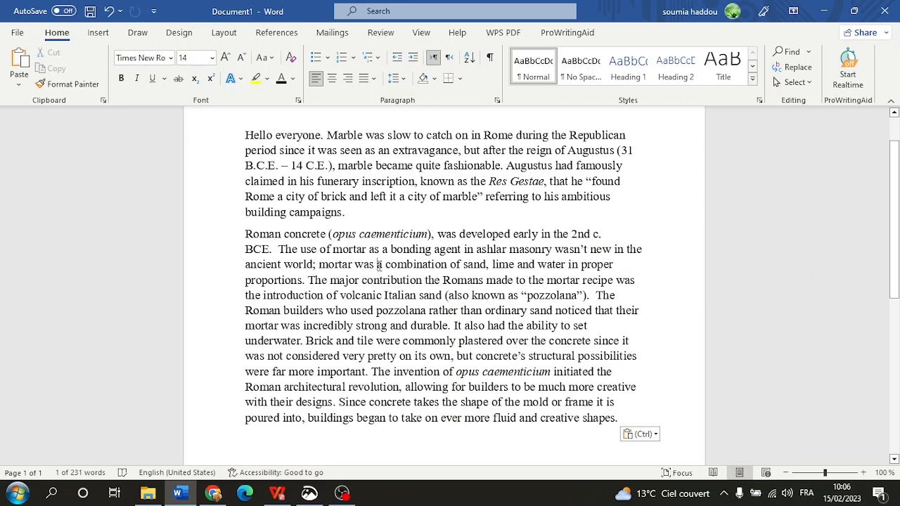
pyautogui.scroll(2, 303, 250)
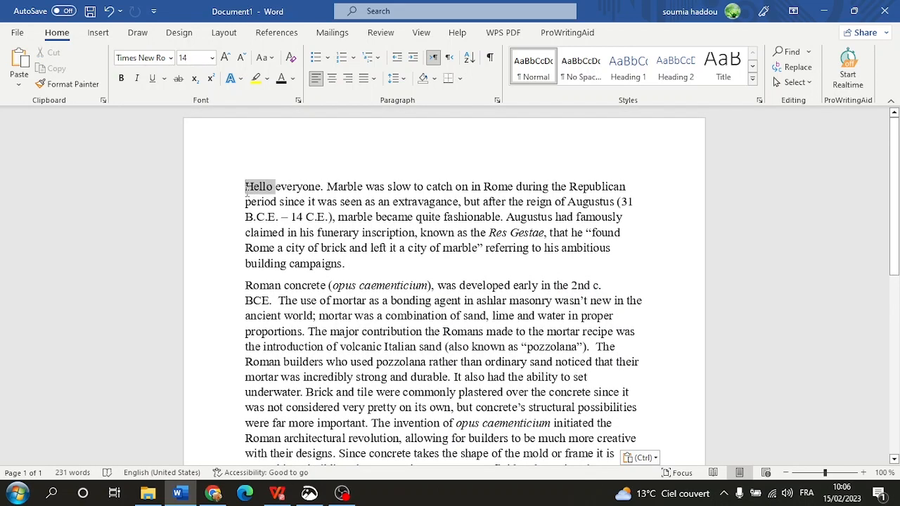
pyautogui.tripleClick(247, 190)
pyautogui.click(273, 231)
pyautogui.tripleClick(273, 201)
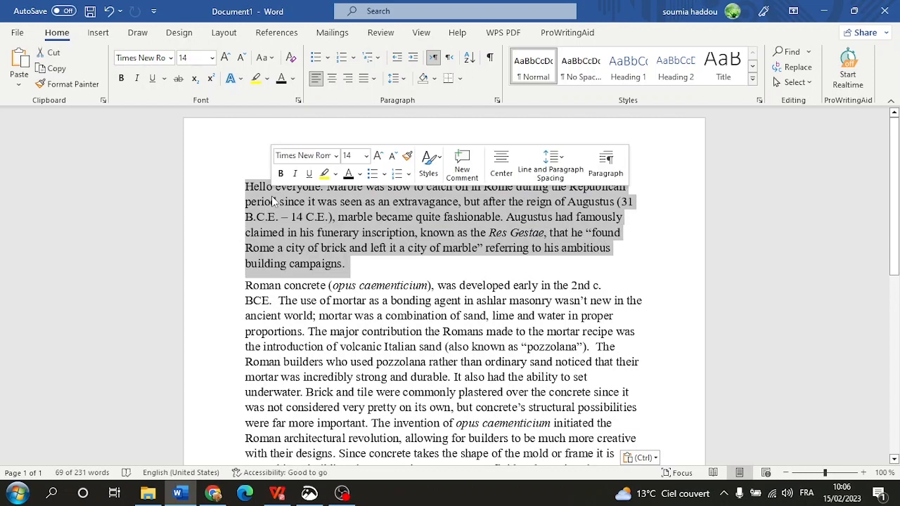
pyautogui.scroll(-2, 295, 225)
pyautogui.tripleClick(315, 257)
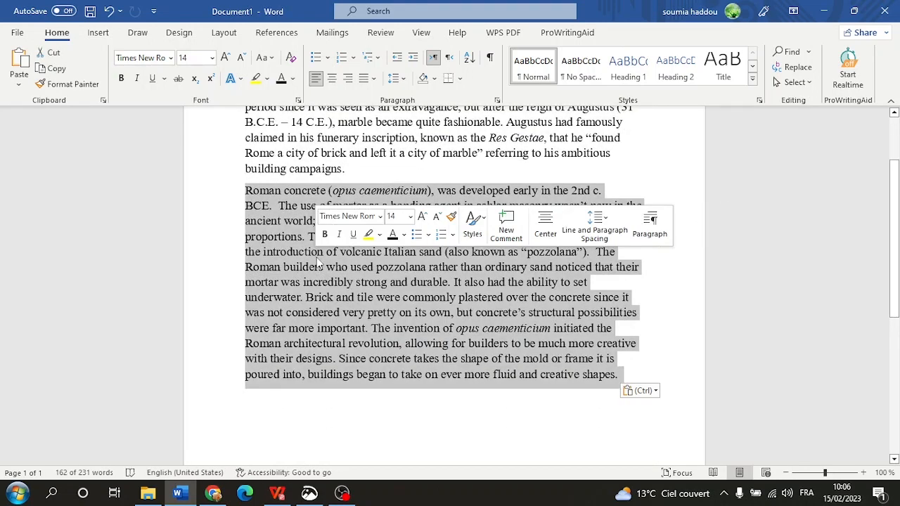
pyautogui.click(322, 282)
# Step: Select all the text from "Hello everyone." to the end of the second paragraph, and clear the selection
pyautogui.scroll(2, 271, 217)
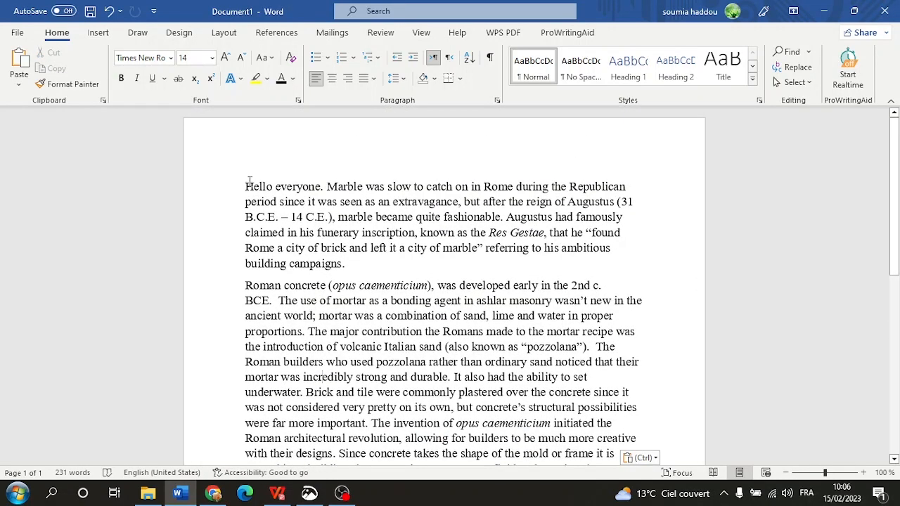
pyautogui.moveTo(248, 184); pyautogui.dragTo(618, 344)
pyautogui.scroll(-1, 482, 285)
pyautogui.scroll(-2, 482, 284)
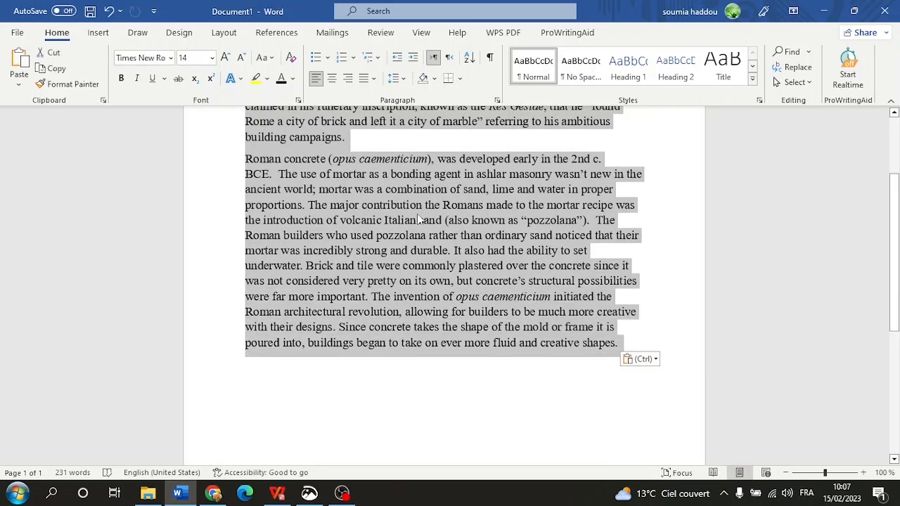
pyautogui.click(404, 222)
pyautogui.scroll(2, 404, 221)
pyautogui.scroll(1, 404, 222)
# Step: Add a line reading "Ctrl+A" below the last paragraph and select the entire document
pyautogui.scroll(-3, 404, 221)
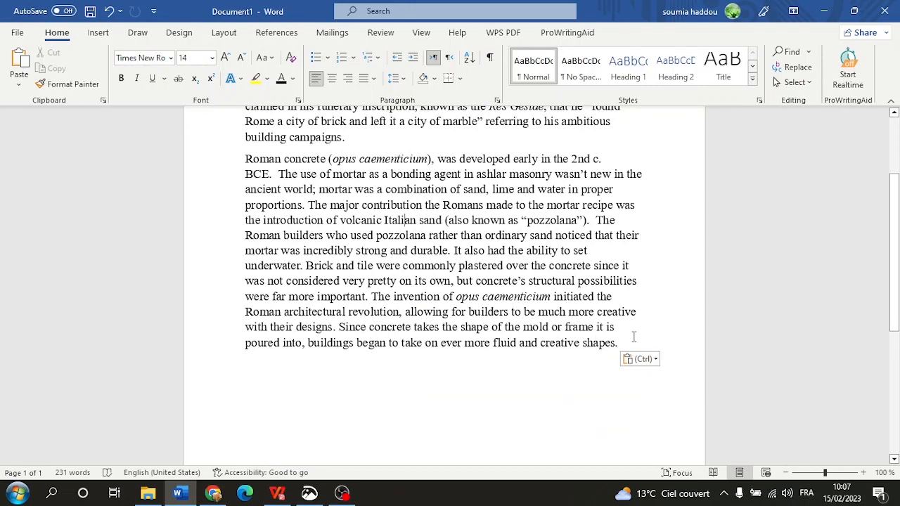
pyautogui.hotkey('ctrl', 'z')
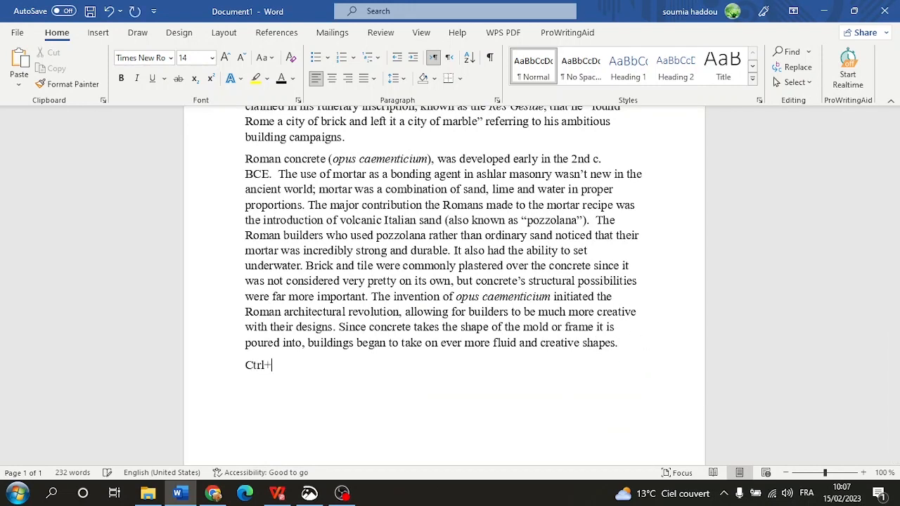
pyautogui.write('A')
pyautogui.hotkey('ctrl', 'a')
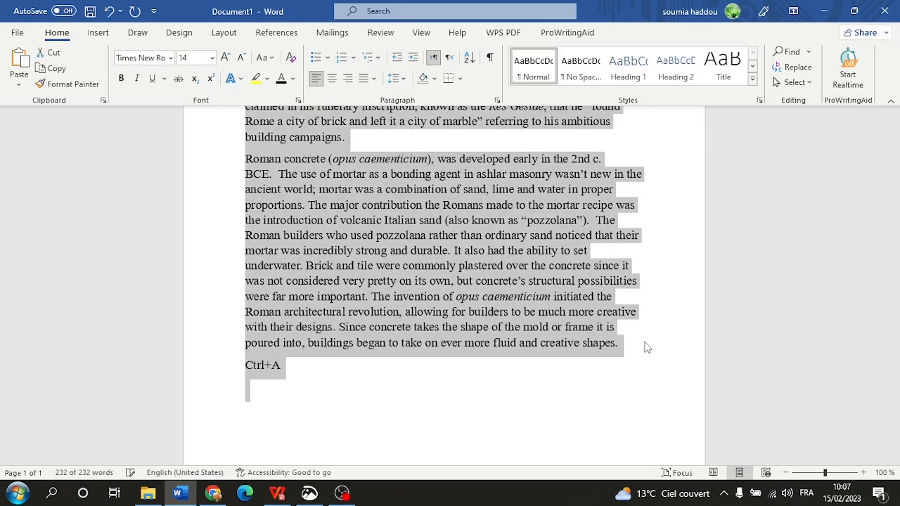
pyautogui.scroll(3, 645, 343)
pyautogui.scroll(-5, 647, 347)
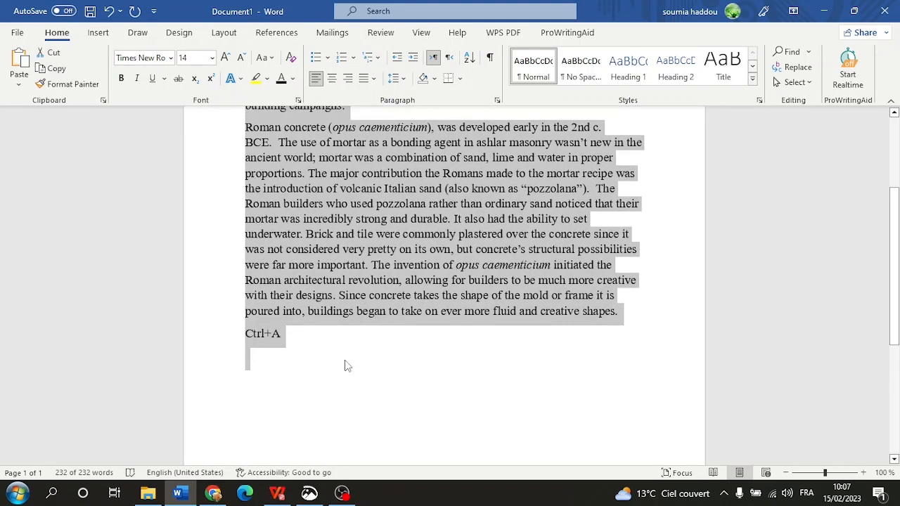
# Step: Delete the "Ctrl+A" line below the last paragraph
pyautogui.click(288, 345)
pyautogui.tripleClick(286, 342)
pyautogui.press('BackSpace')
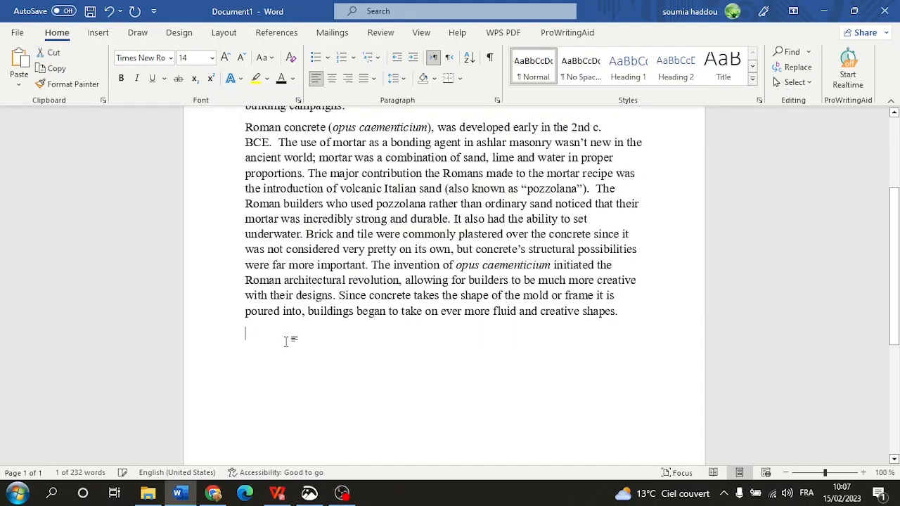
# Step: Select the entire document text and align both paragraphs to the right margin
pyautogui.hotkey('ctrl', 'a')
pyautogui.scroll(4, 286, 342)
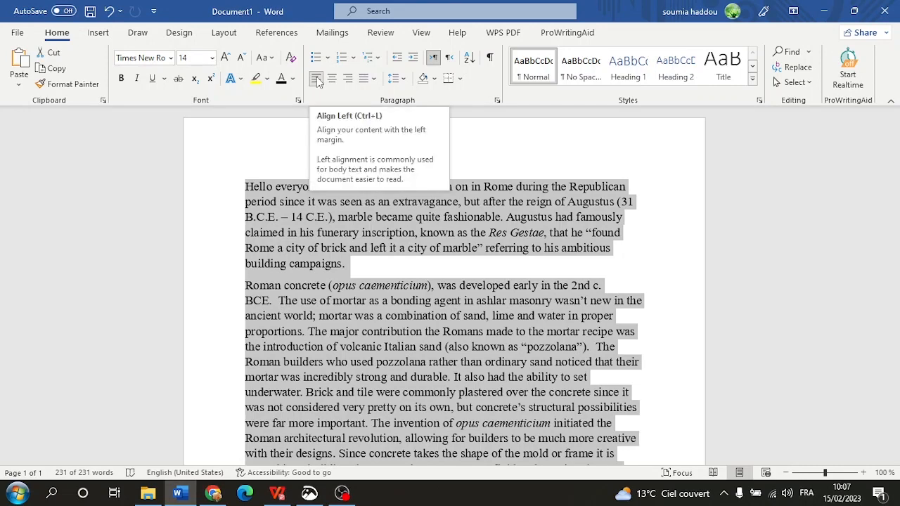
pyautogui.click(344, 82)
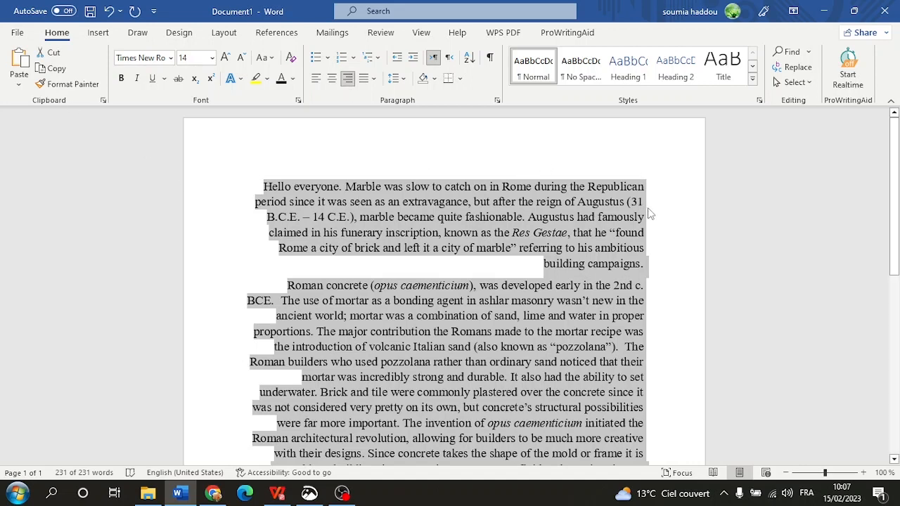
# Step: Center both selected paragraphs, and set their alignment back to left
pyautogui.click(331, 79)
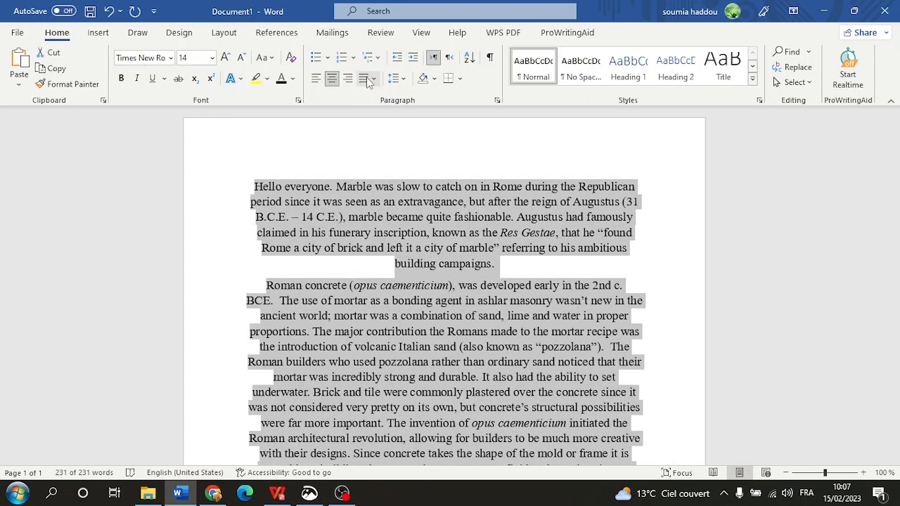
pyautogui.click(315, 80)
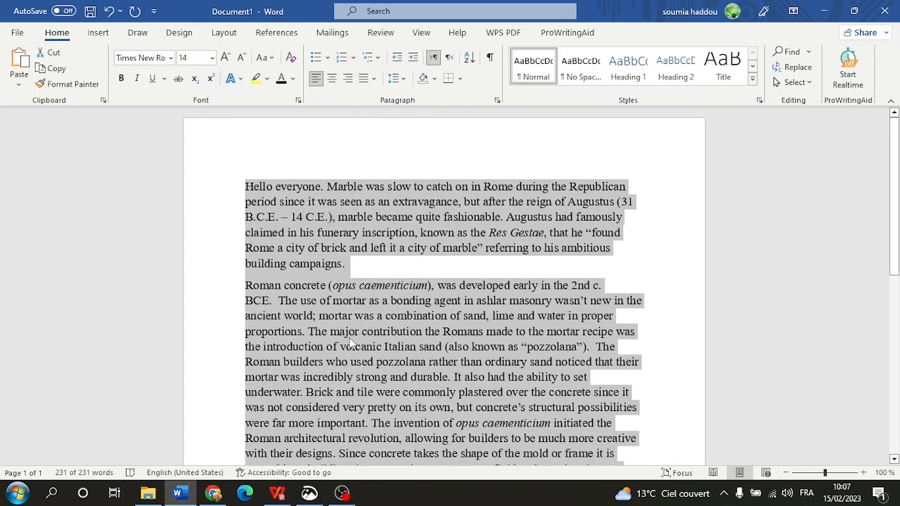
pyautogui.scroll(-3, 346, 340)
pyautogui.scroll(2, 336, 320)
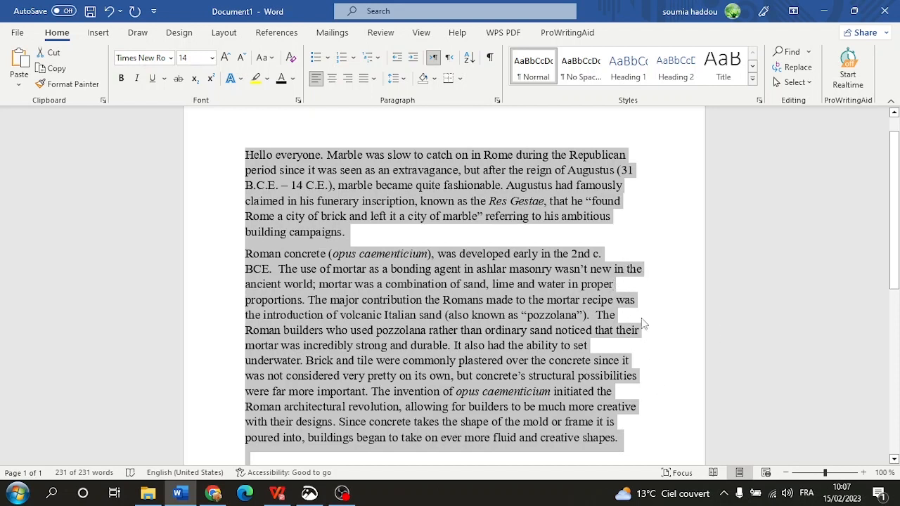
# Step: Justify both selected paragraphs and look over the evenly spread lines
pyautogui.click(404, 79)
pyautogui.click(374, 78)
pyautogui.click(374, 79)
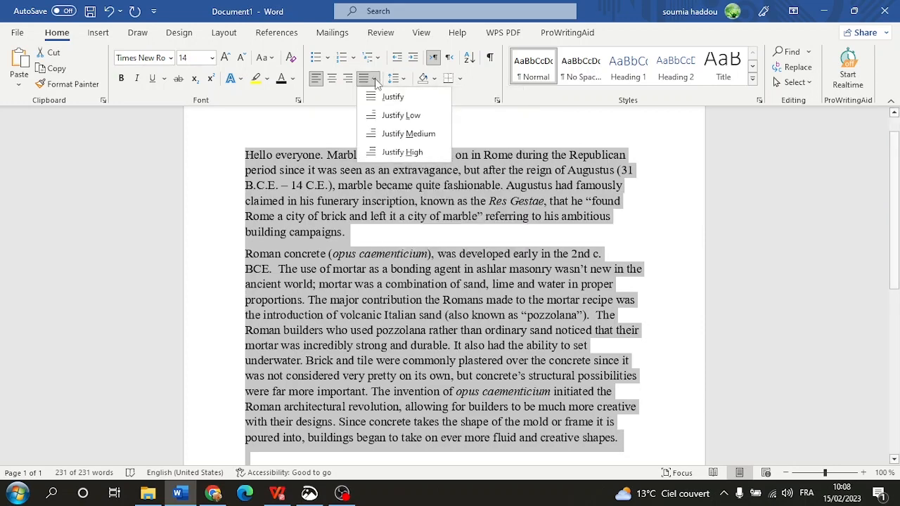
pyautogui.click(387, 99)
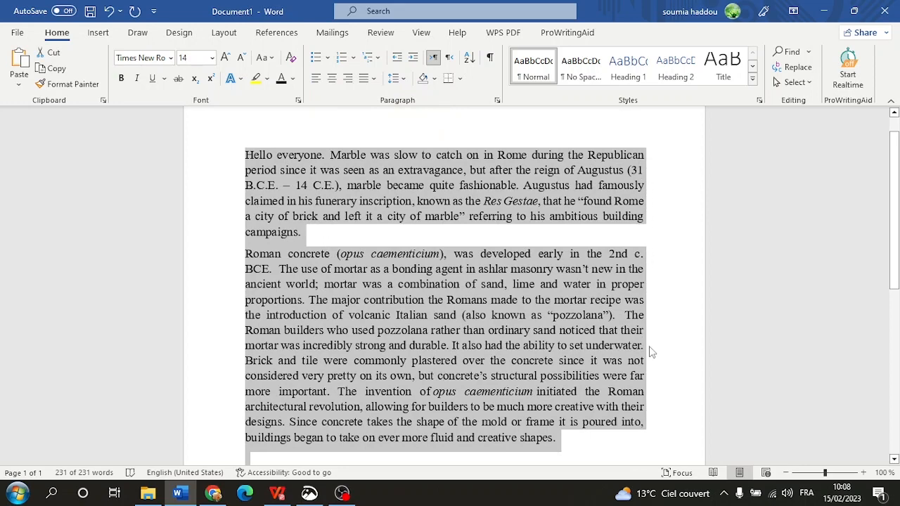
pyautogui.click(443, 239)
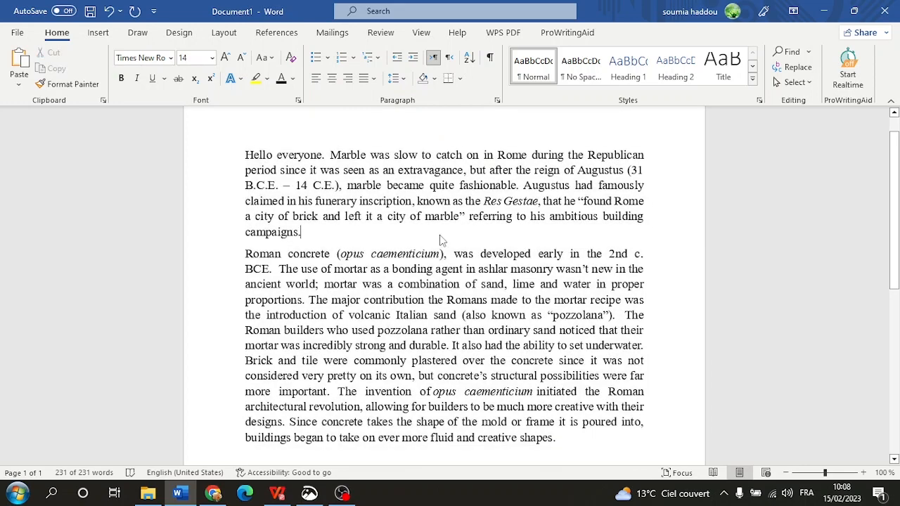
pyautogui.scroll(-3, 422, 257)
pyautogui.scroll(4, 422, 258)
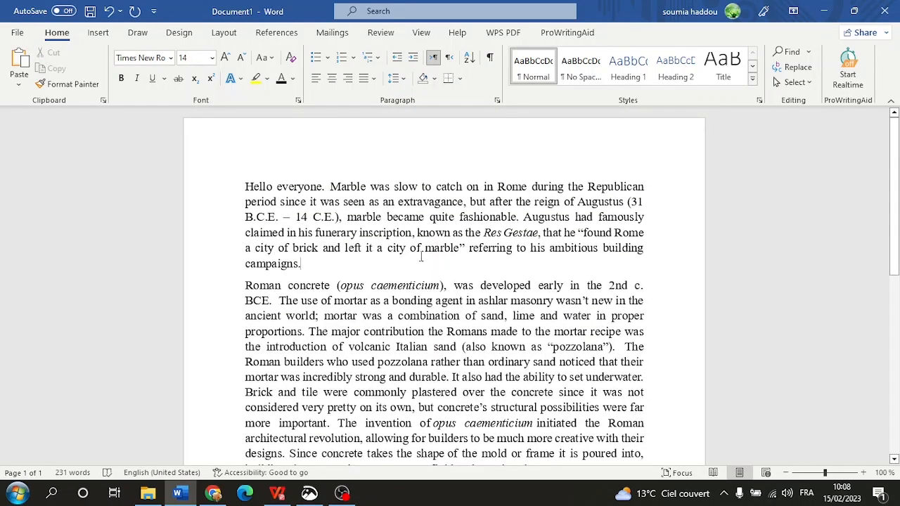
pyautogui.scroll(-3, 438, 318)
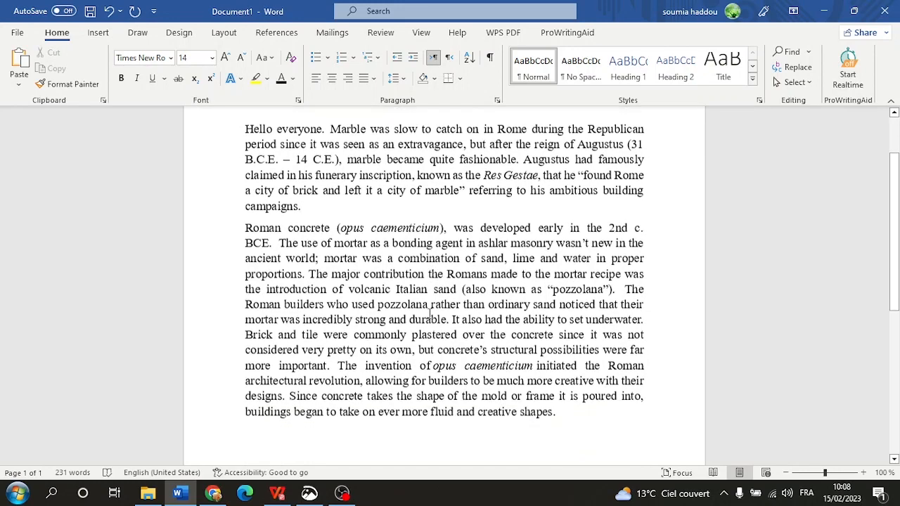
pyautogui.click(460, 328)
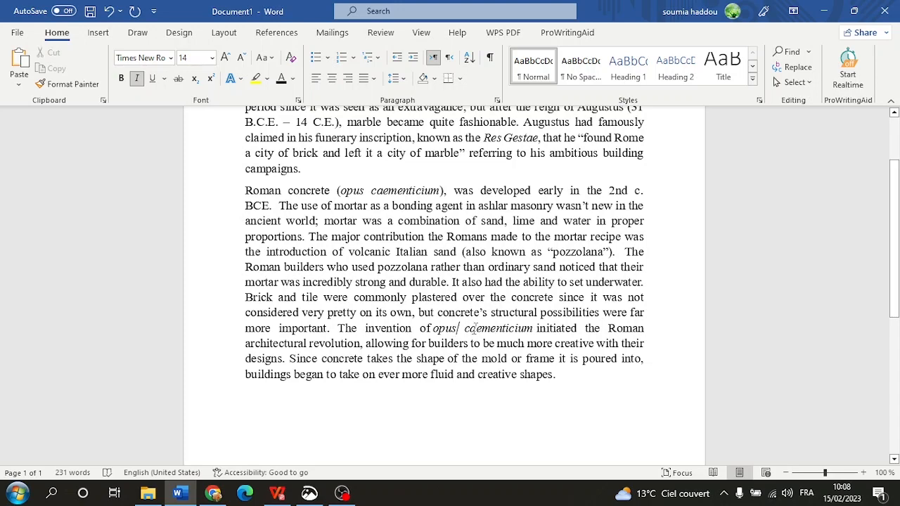
# Step: Undo the justification of both paragraphs and deselect the text
pyautogui.click(110, 11)
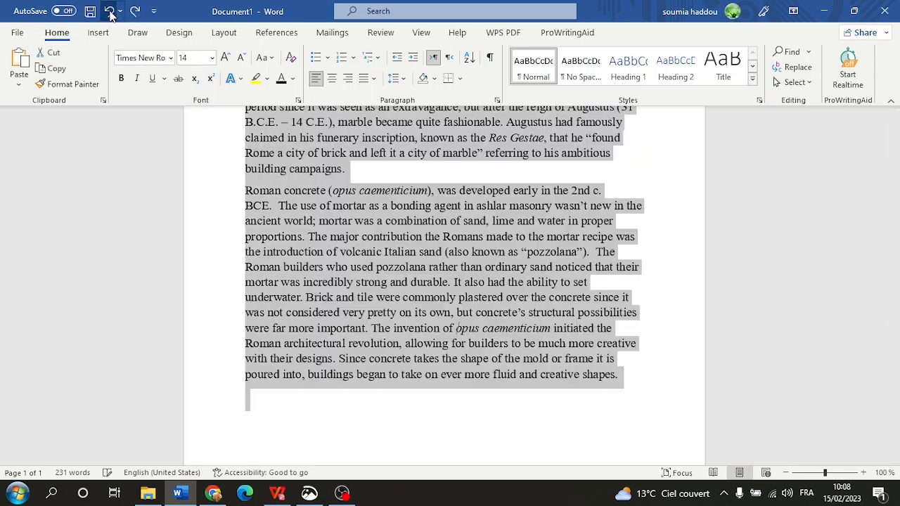
pyautogui.click(367, 209)
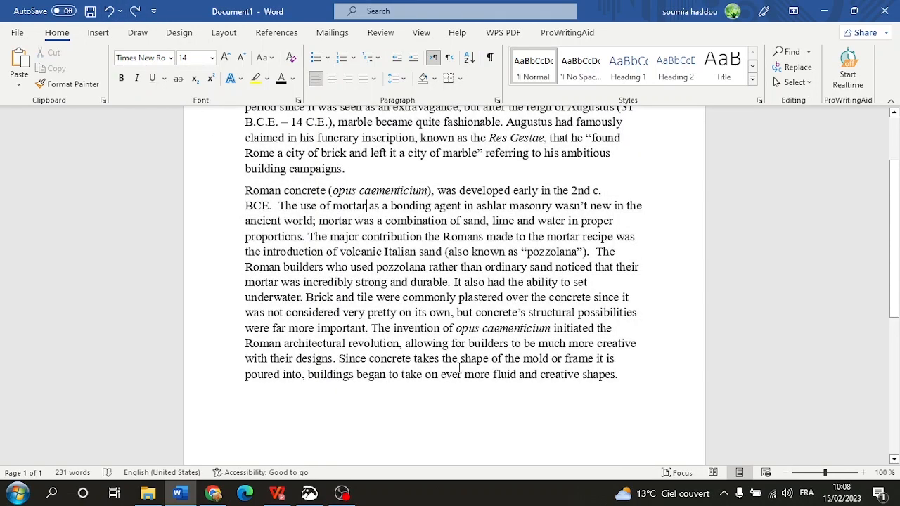
pyautogui.click(483, 328)
pyautogui.press('BackSpace')
pyautogui.scroll(3, 258, 206)
# Step: Select both paragraphs and try Justify, followed by Justify Medium, on the text
pyautogui.moveTo(245, 185); pyautogui.dragTo(594, 404)
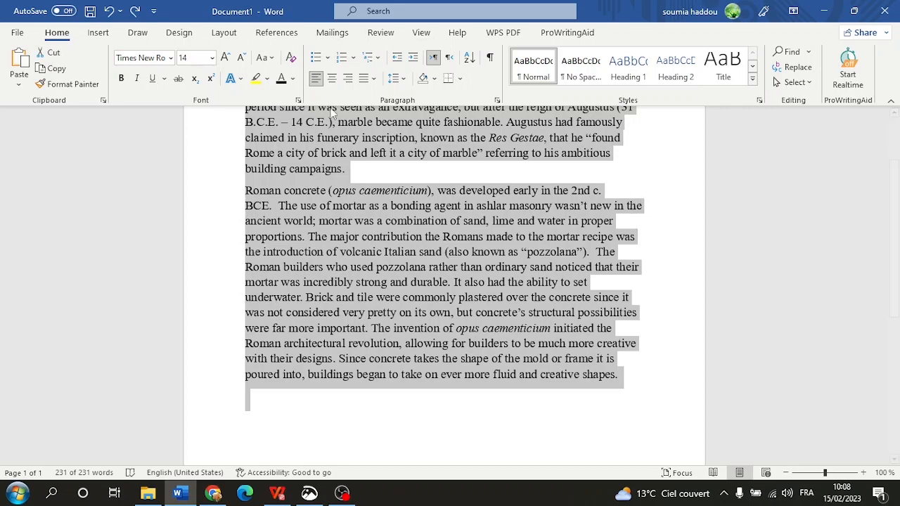
pyautogui.click(373, 79)
pyautogui.click(376, 93)
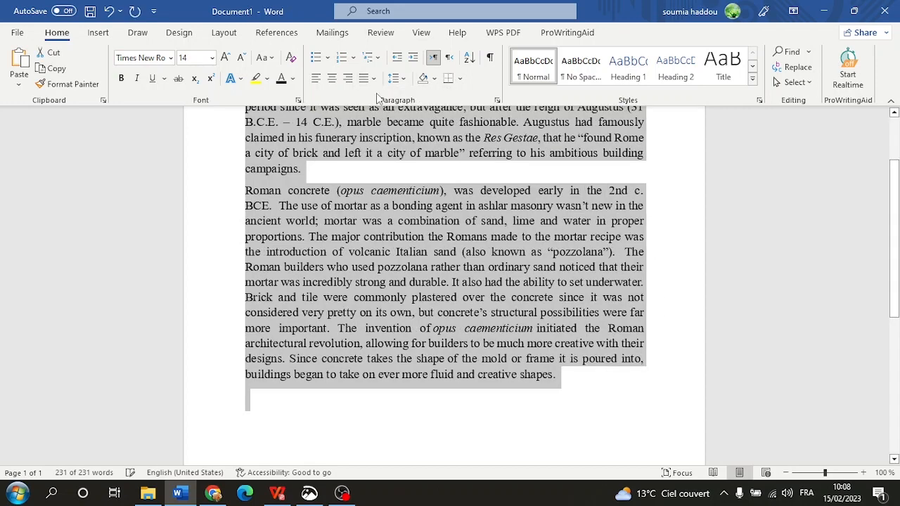
pyautogui.click(373, 79)
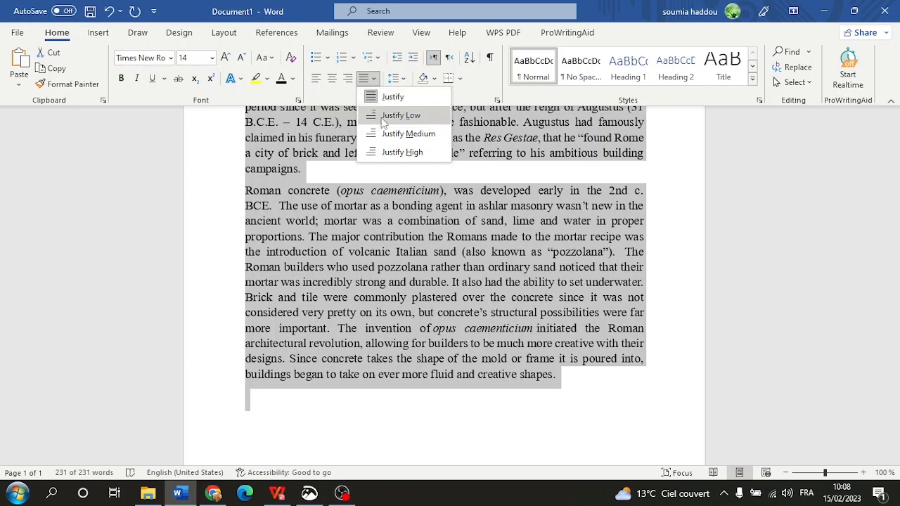
pyautogui.click(386, 137)
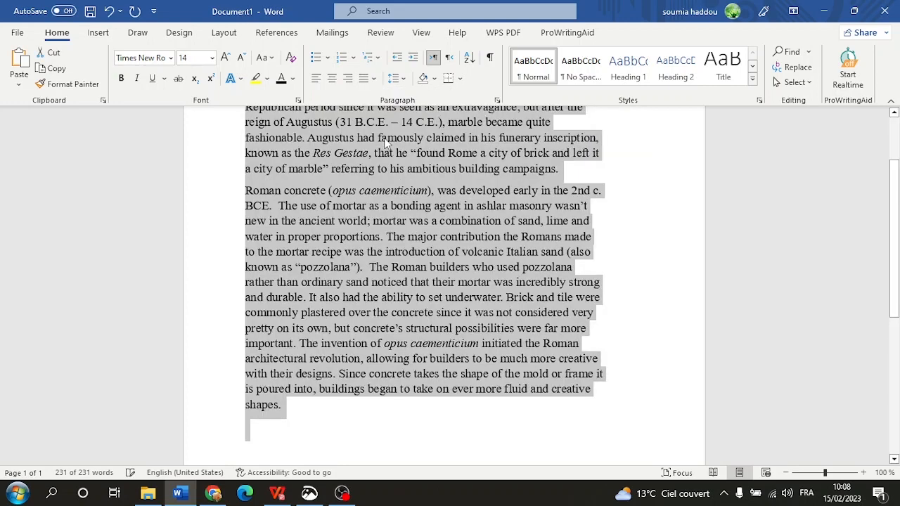
# Step: Reapply plain Justify to the selected paragraphs, and return them to left alignment
pyautogui.click(373, 79)
pyautogui.click(387, 103)
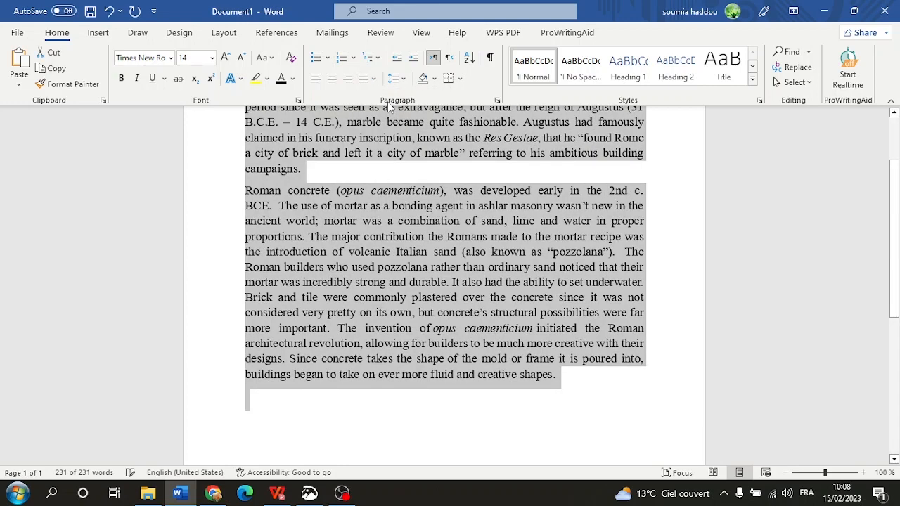
pyautogui.click(317, 82)
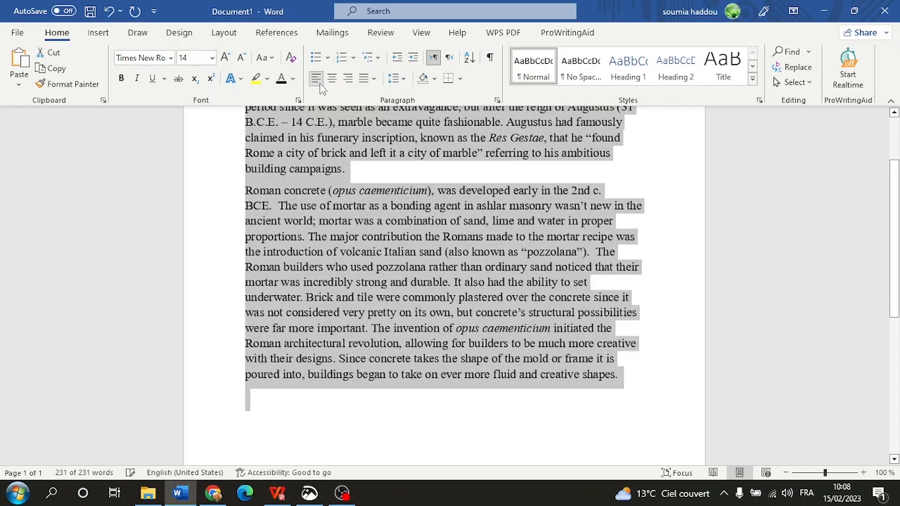
pyautogui.scroll(1, 267, 421)
pyautogui.click(267, 434)
pyautogui.write('P')
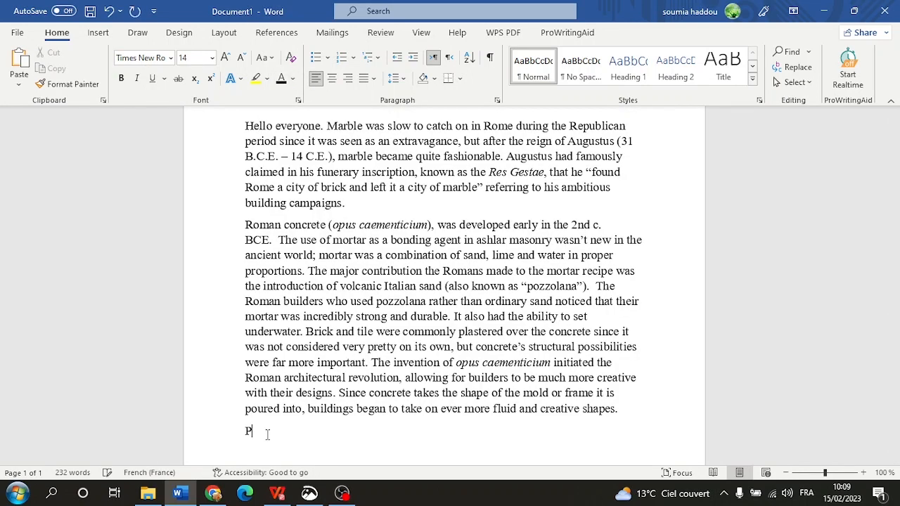
pyautogui.scroll(2, 267, 434)
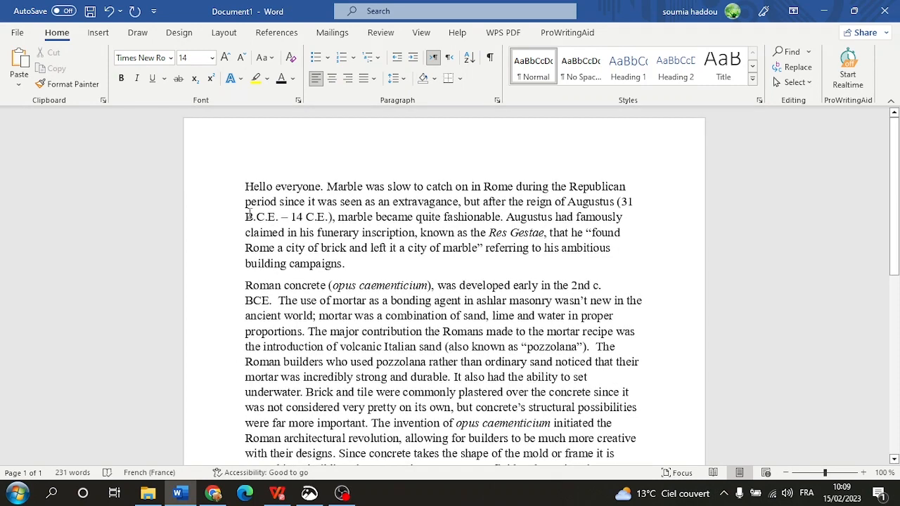
# Step: Preview a line spacing of 2,0 on the paragraph about Roman concrete without applying it
pyautogui.doubleClick(327, 202)
pyautogui.click(295, 214)
pyautogui.moveTo(244, 187); pyautogui.dragTo(328, 276)
pyautogui.click(321, 300)
pyautogui.click(394, 78)
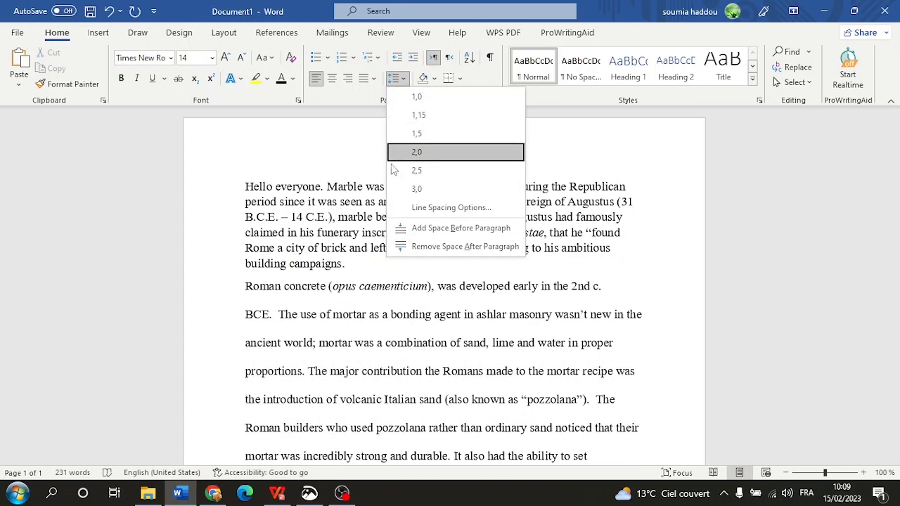
pyautogui.click(228, 296)
# Step: Select the whole text and set its line spacing to 2,0
pyautogui.moveTo(240, 179); pyautogui.dragTo(626, 389)
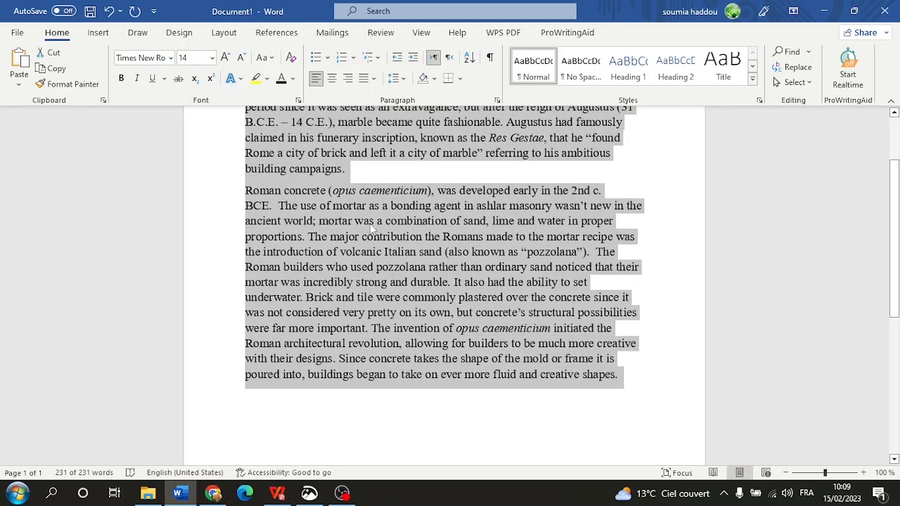
pyautogui.scroll(2, 387, 267)
pyautogui.click(409, 301)
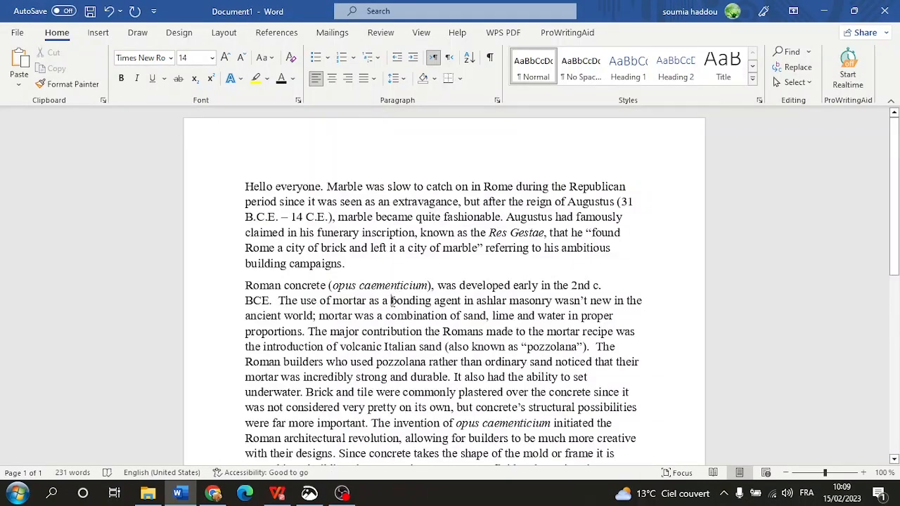
pyautogui.moveTo(246, 186); pyautogui.dragTo(585, 335)
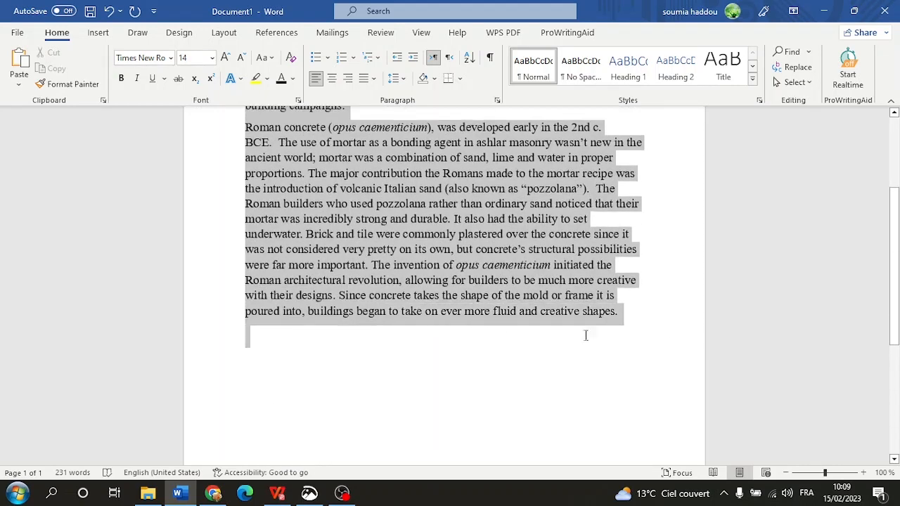
pyautogui.scroll(3, 428, 269)
pyautogui.click(405, 79)
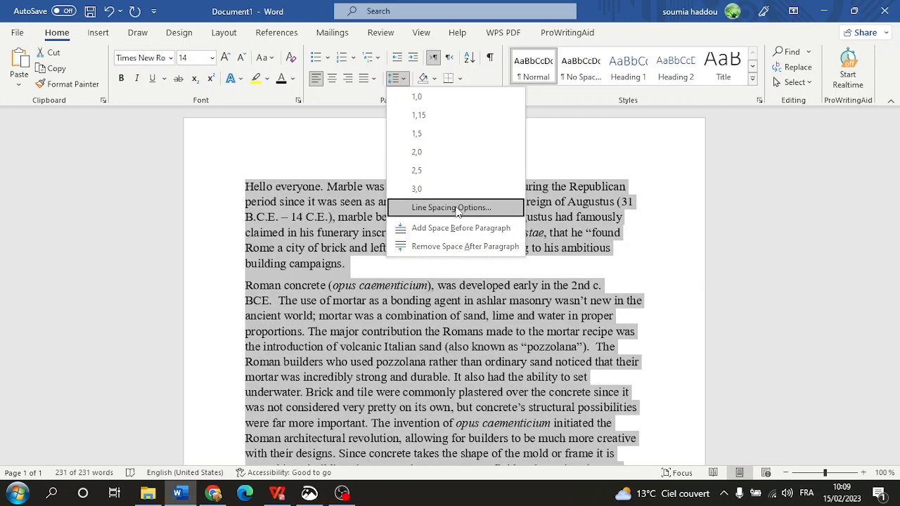
pyautogui.click(432, 158)
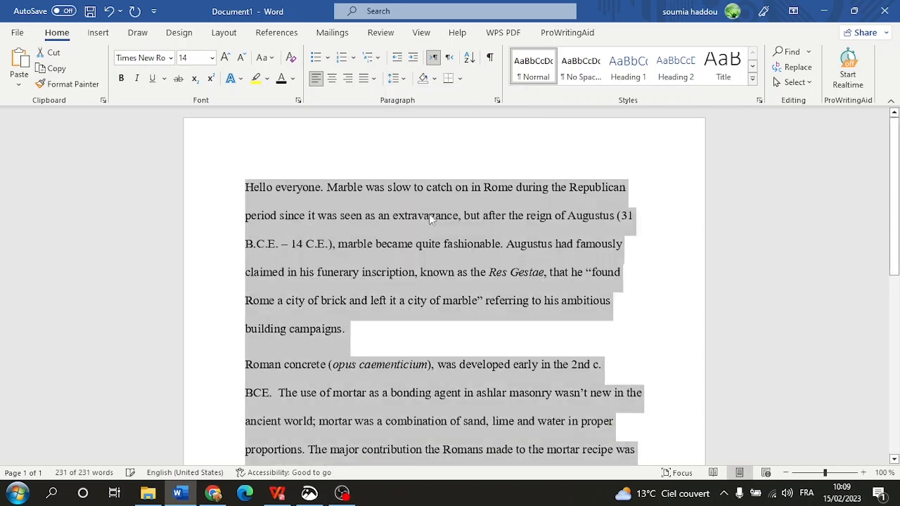
pyautogui.click(439, 246)
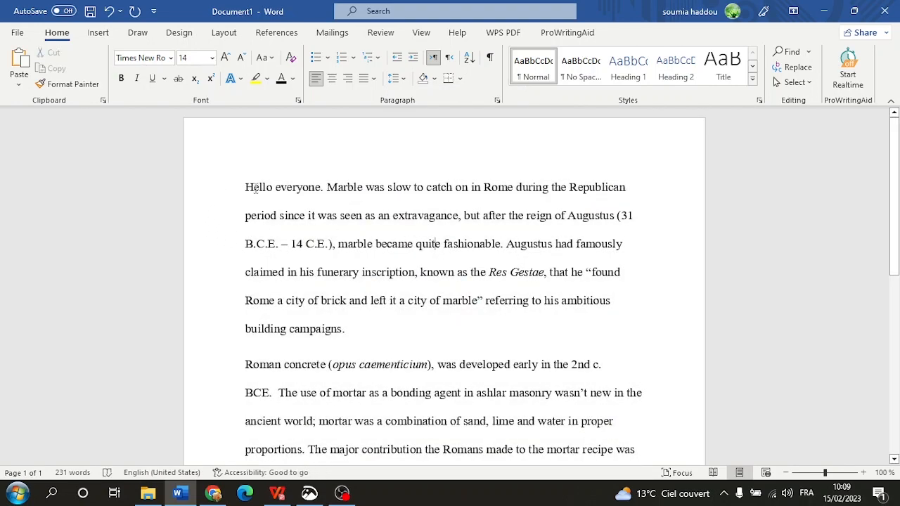
# Step: Look over the double-spaced text, then undo and redo the spacing change to compare both versions
pyautogui.moveTo(247, 183); pyautogui.dragTo(502, 220)
pyautogui.click(444, 241)
pyautogui.scroll(-5, 325, 230)
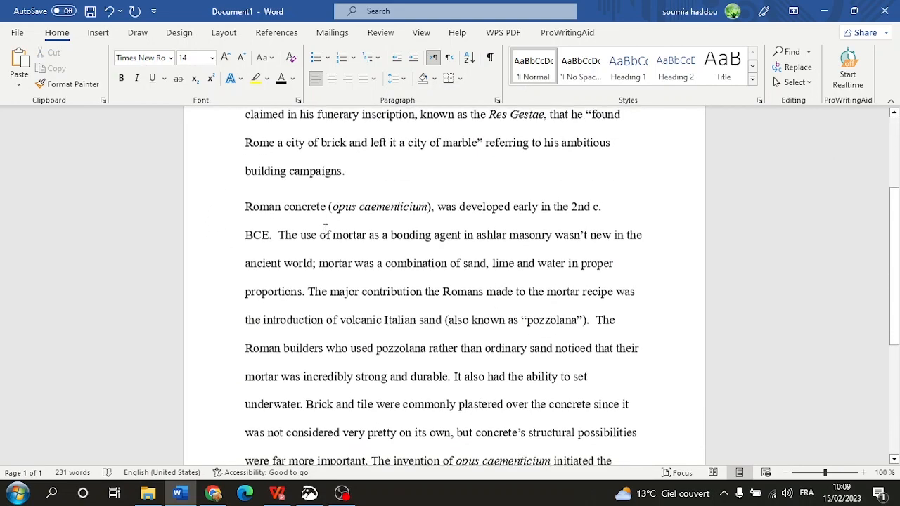
pyautogui.scroll(4, 328, 227)
pyautogui.scroll(2, 405, 279)
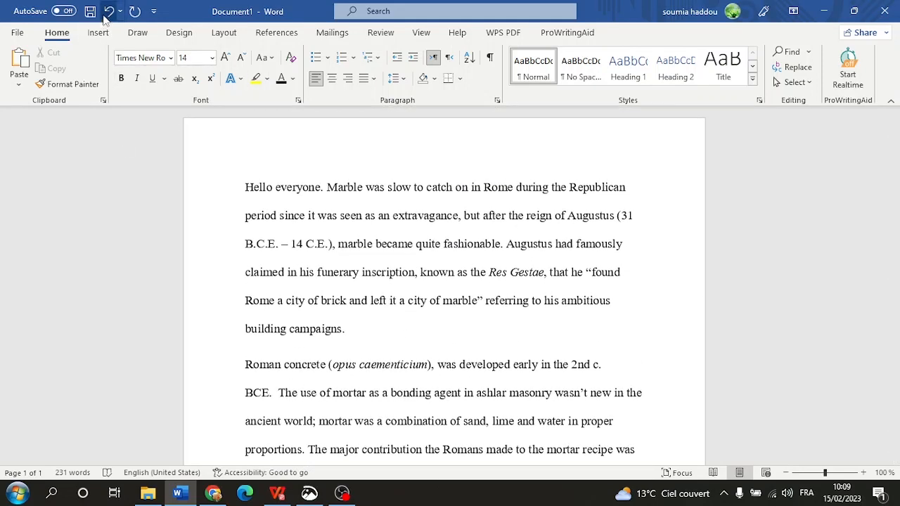
pyautogui.click(108, 12)
pyautogui.click(439, 273)
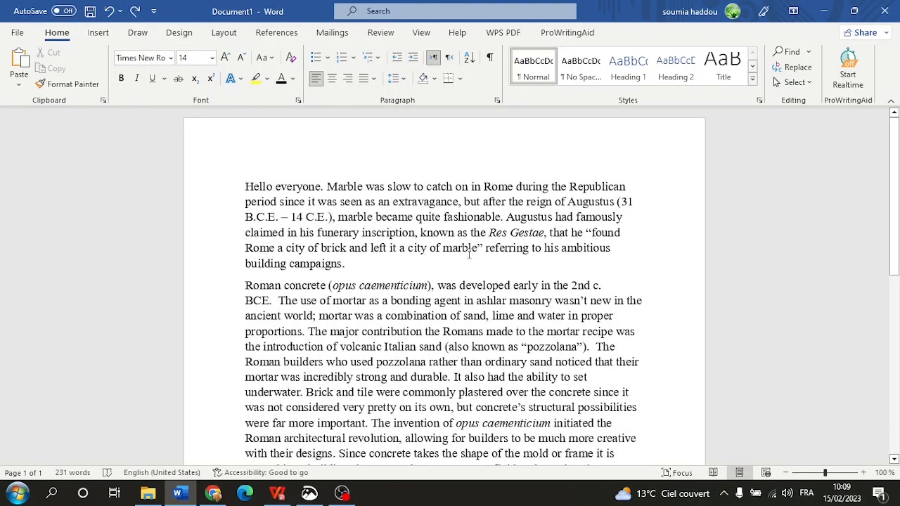
pyautogui.click(136, 12)
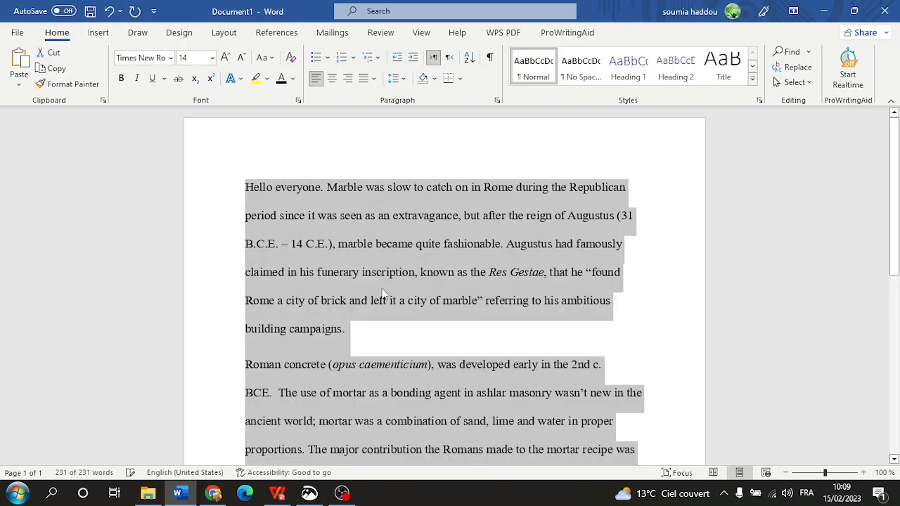
pyautogui.click(341, 222)
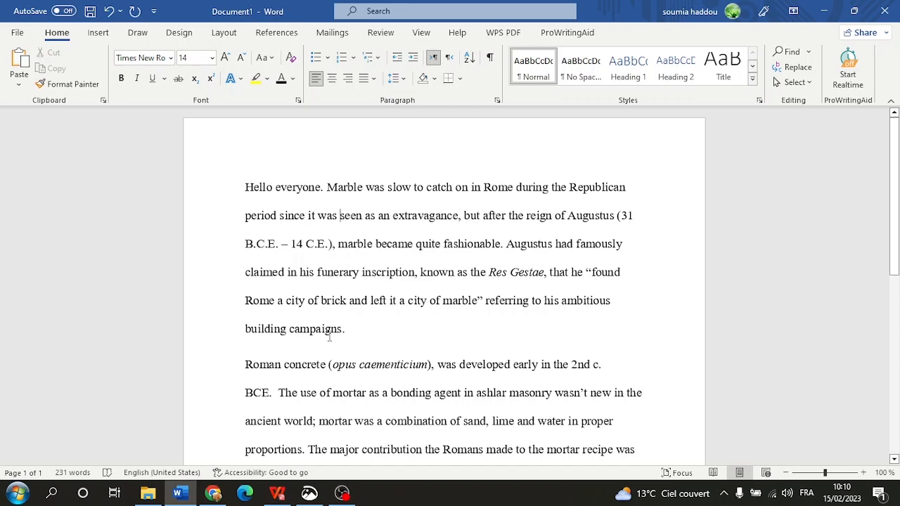
# Step: Indent the first line of the opening paragraph, before "Hello everyone", by one tab
pyautogui.click(356, 328)
pyautogui.scroll(-3, 356, 328)
pyautogui.scroll(3, 246, 175)
pyautogui.click(247, 187)
pyautogui.press('Tab')
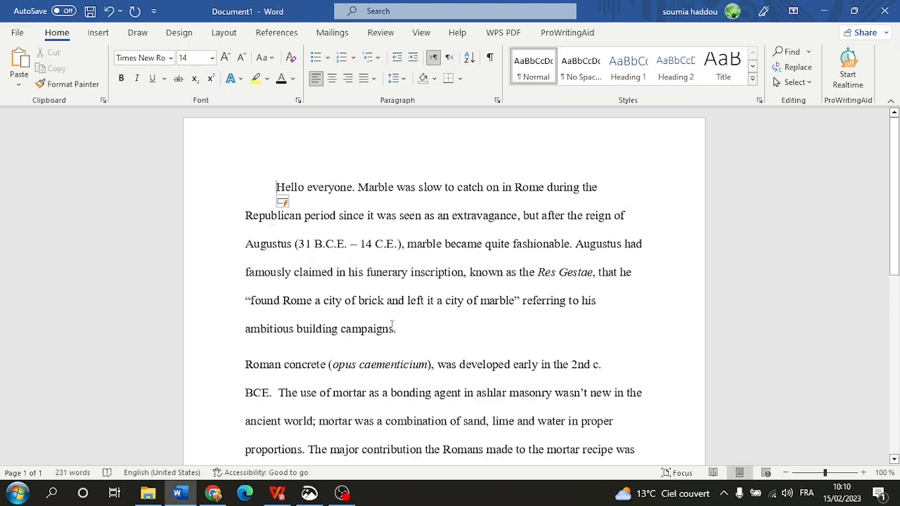
# Step: Insert an empty paragraph after the sentence ending in "ambitious building campaigns."
pyautogui.click(404, 325)
pyautogui.scroll(-2, 443, 307)
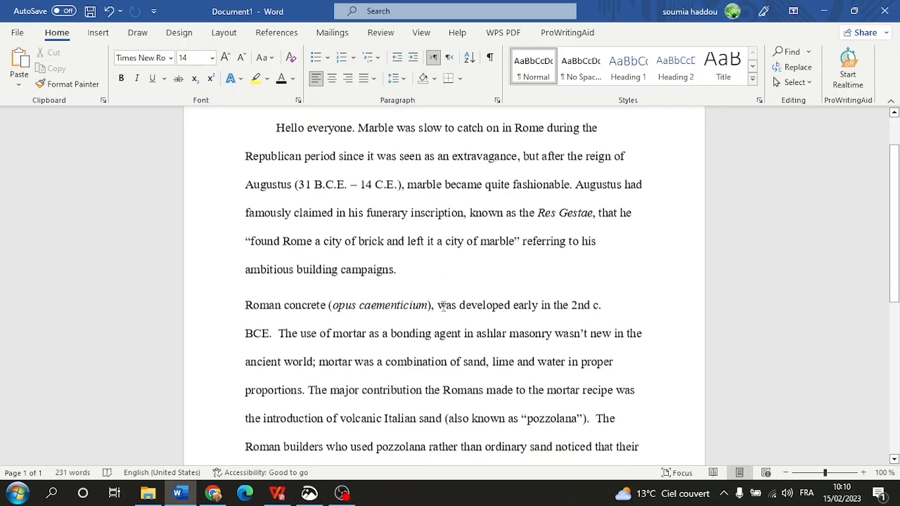
pyautogui.scroll(2, 420, 294)
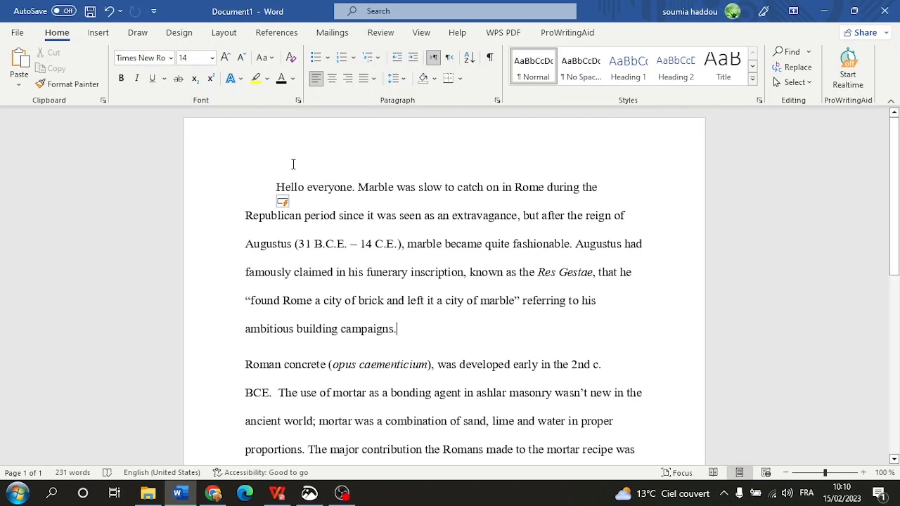
pyautogui.press('Return')
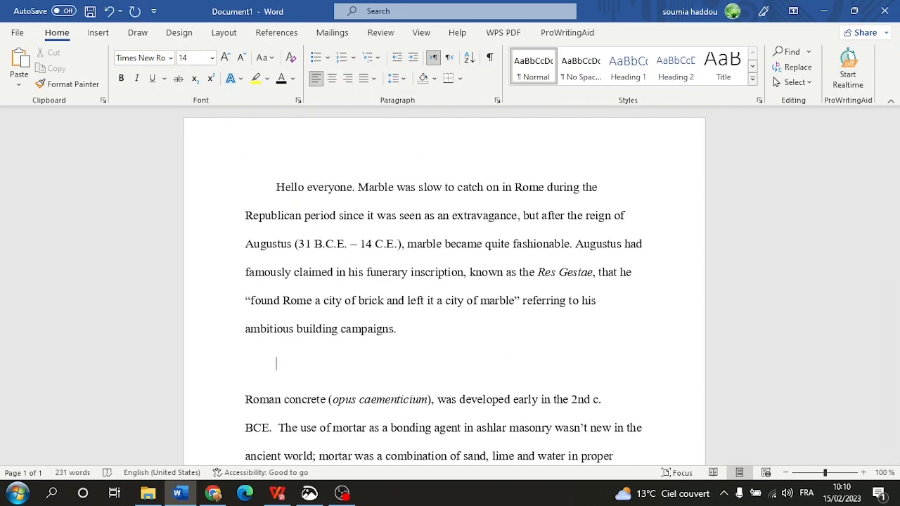
# Step: Fill the empty paragraph with a run of repeated letter g ending in a period, and start another paragraph below it
pyautogui.write('gggggggggggggggggggggggggggggggg')
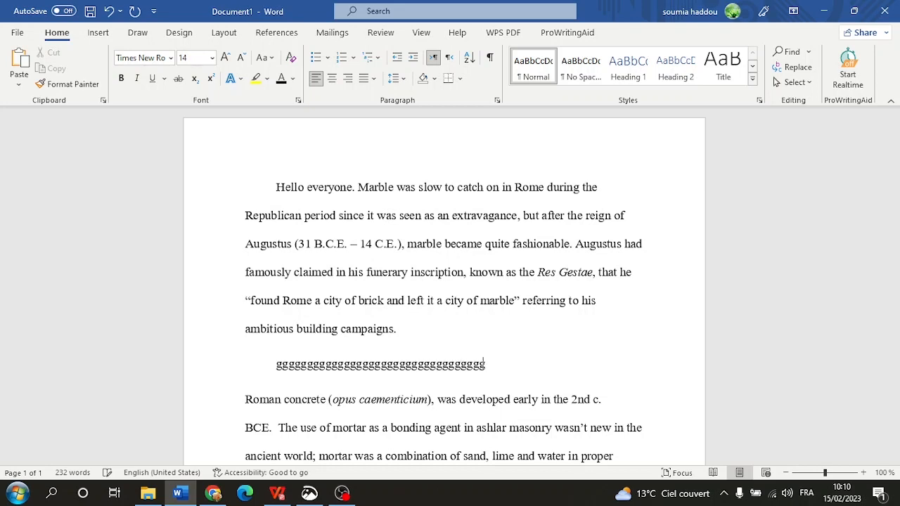
pyautogui.write('ggggggggggggggggggggggggggggggggggggggggggggggg')
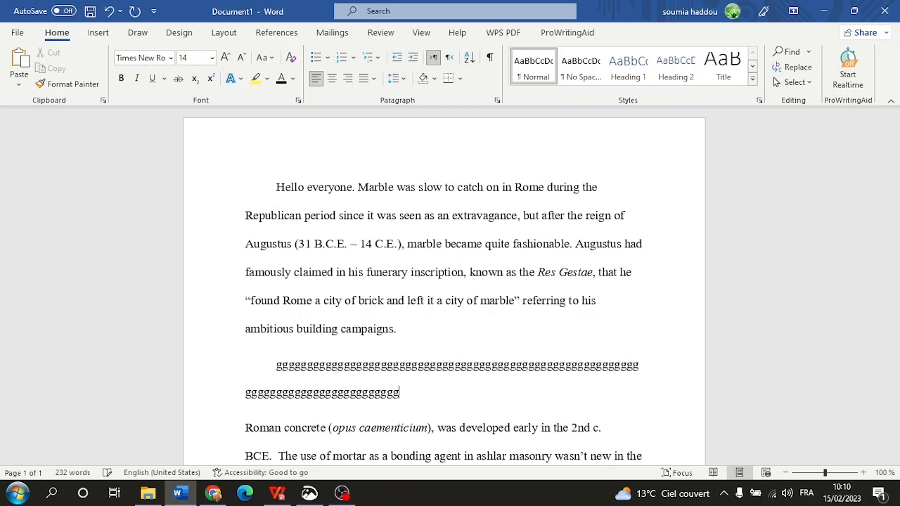
pyautogui.write('.')
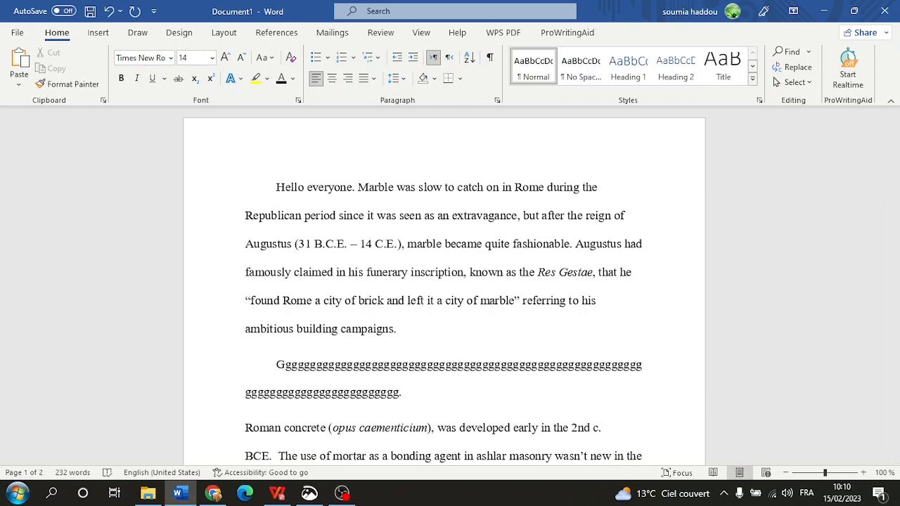
pyautogui.press('Return')
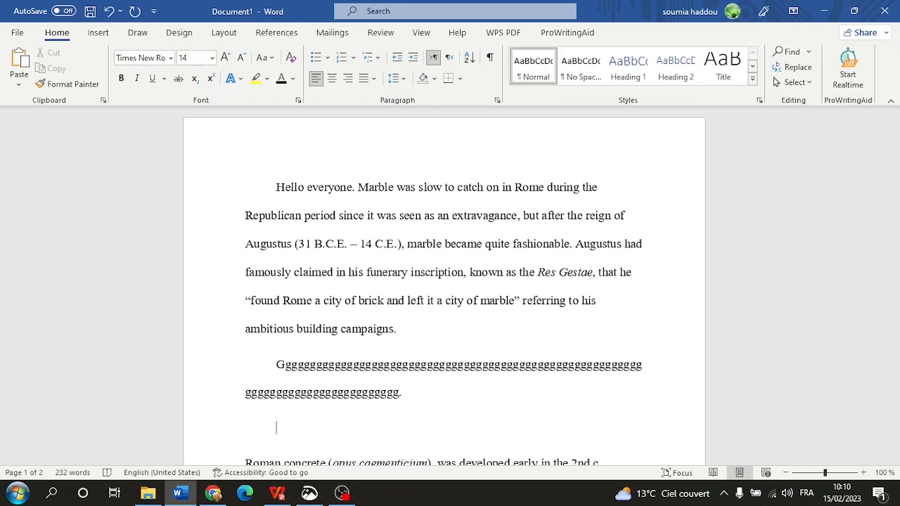
pyautogui.scroll(-3, 280, 305)
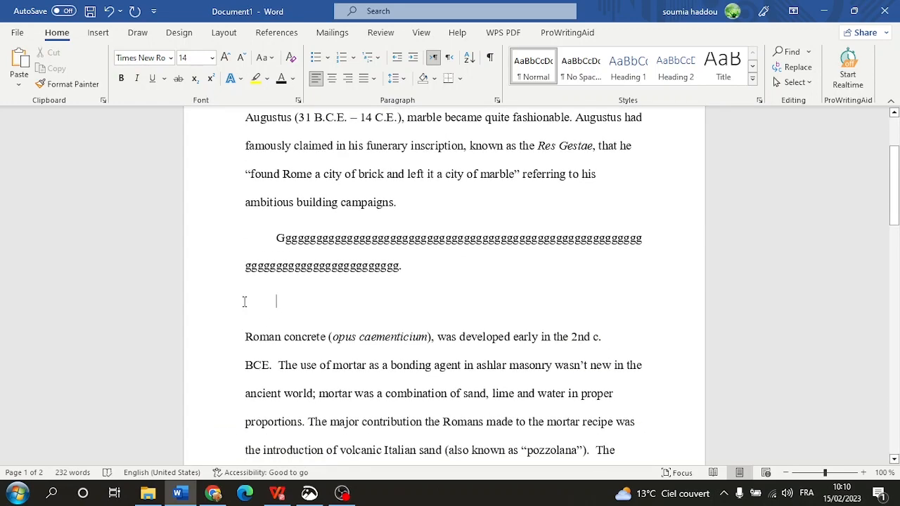
# Step: Undo the filler text and the added empty paragraphs between the two text paragraphs
pyautogui.click(109, 10)
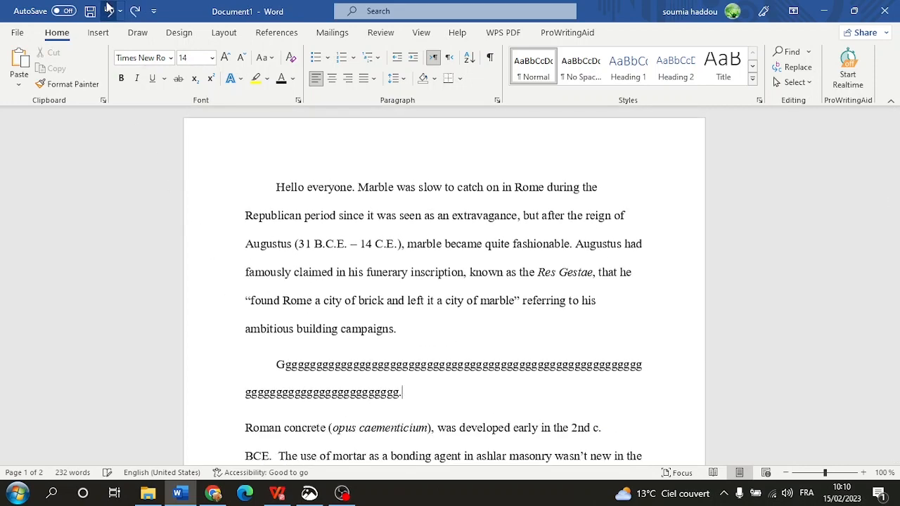
pyautogui.click(109, 10)
pyautogui.click(109, 10)
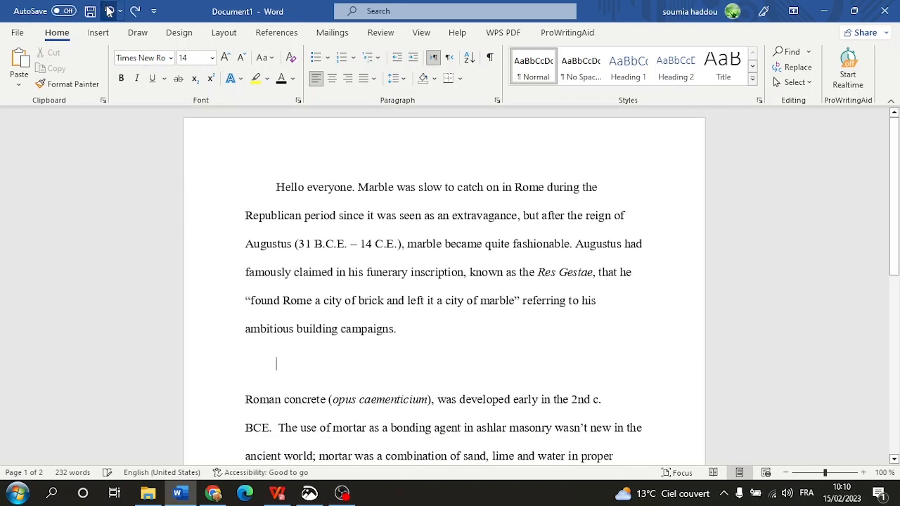
pyautogui.click(109, 10)
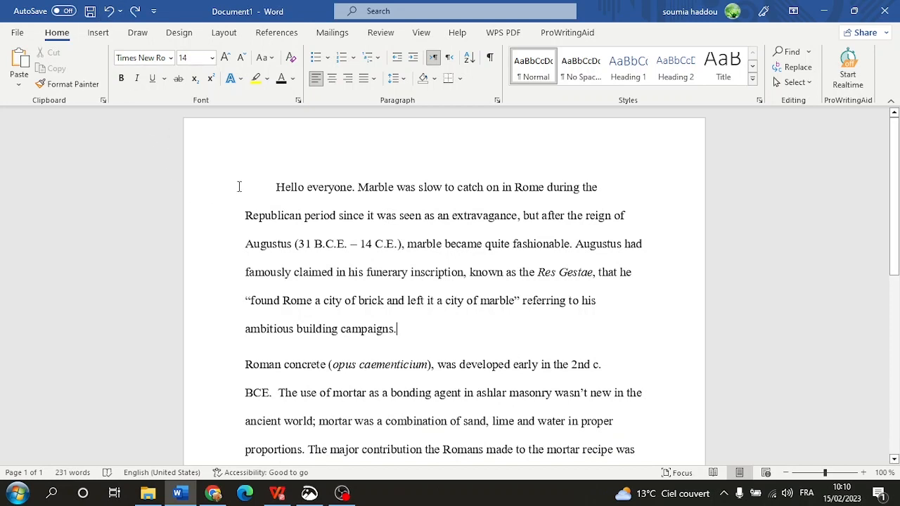
# Step: Select the whole text and look over both paragraphs from beginning to end
pyautogui.moveTo(276, 187); pyautogui.dragTo(622, 397)
pyautogui.scroll(-4, 361, 304)
pyautogui.click(330, 297)
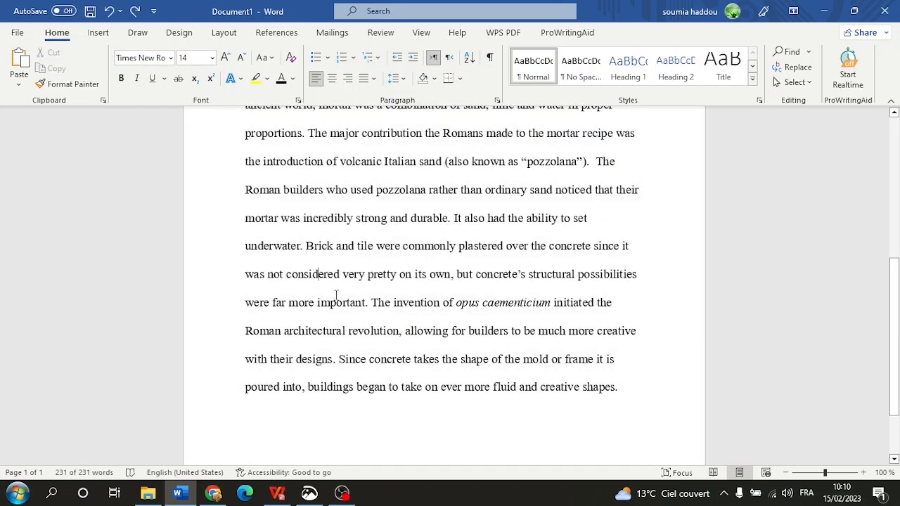
pyautogui.scroll(5, 334, 295)
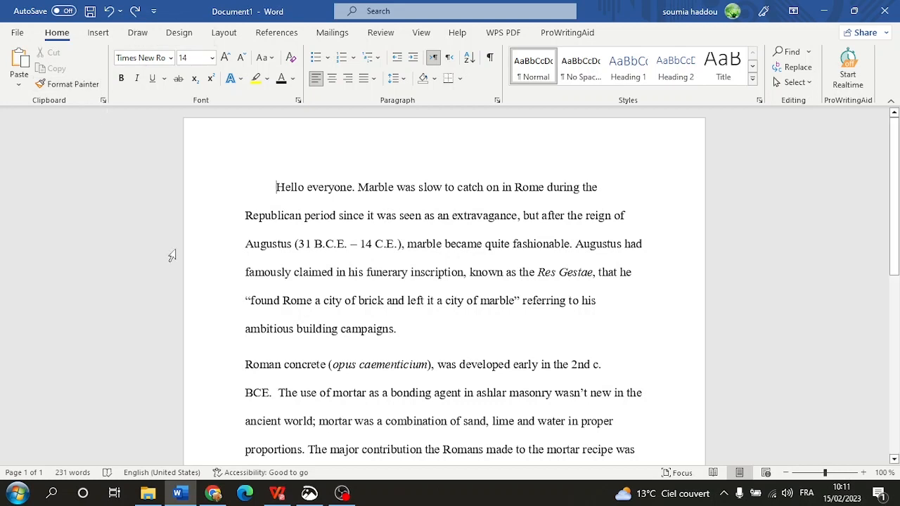
# Step: Add "Hey" after "ambitious building campaigns." and demonstrate undoing and redoing it, finishing with the addition undone
pyautogui.write('Hey')
pyautogui.click(108, 11)
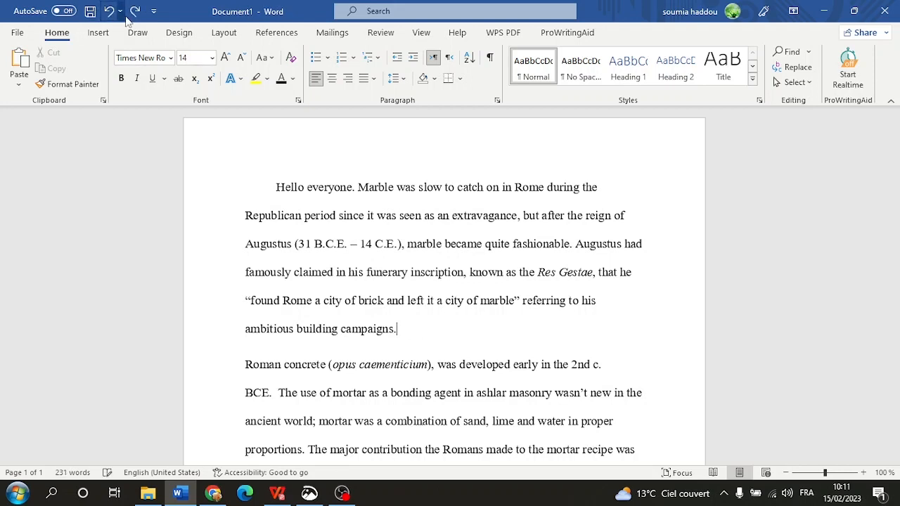
pyautogui.click(133, 12)
pyautogui.click(133, 12)
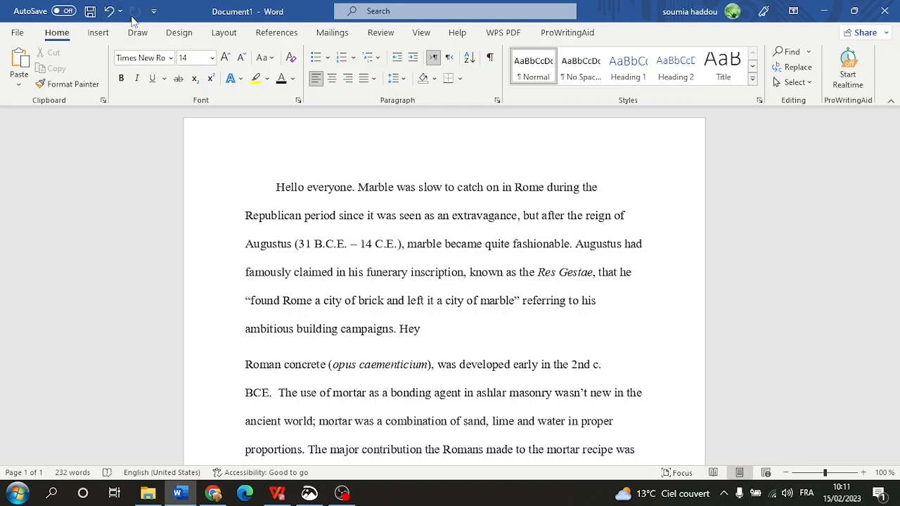
pyautogui.hotkey('ctrl', 'z')
pyautogui.hotkey('ctrl', 'z')
# Step: Add a new paragraph reading "Hello. Everyone." after the sentence ending in "fluid and creative shapes."
pyautogui.scroll(-5, 374, 244)
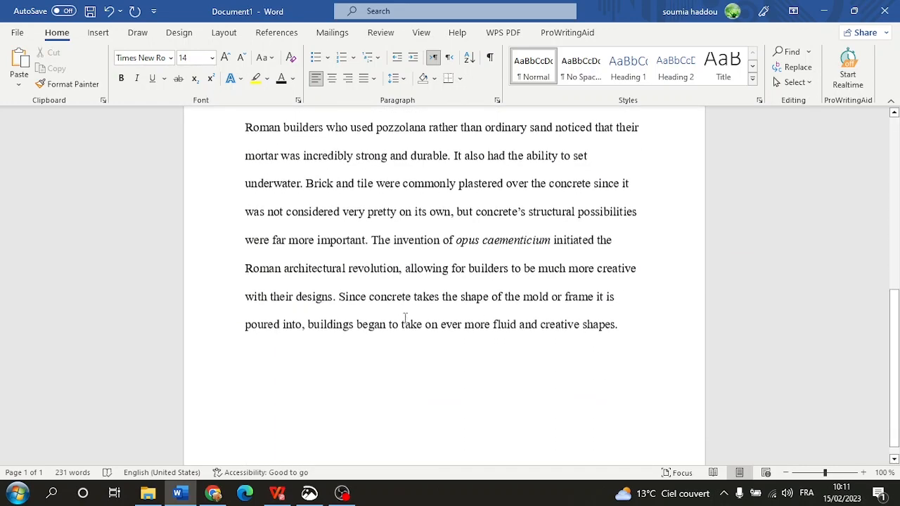
pyautogui.click(634, 293)
pyautogui.press('Return')
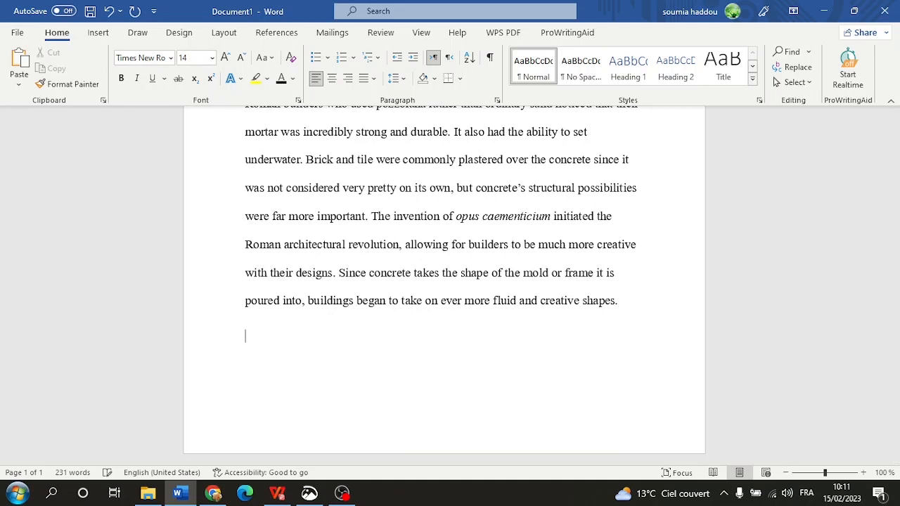
pyautogui.write('hello')
pyautogui.press('BackSpace')
pyautogui.write('. everyonr')
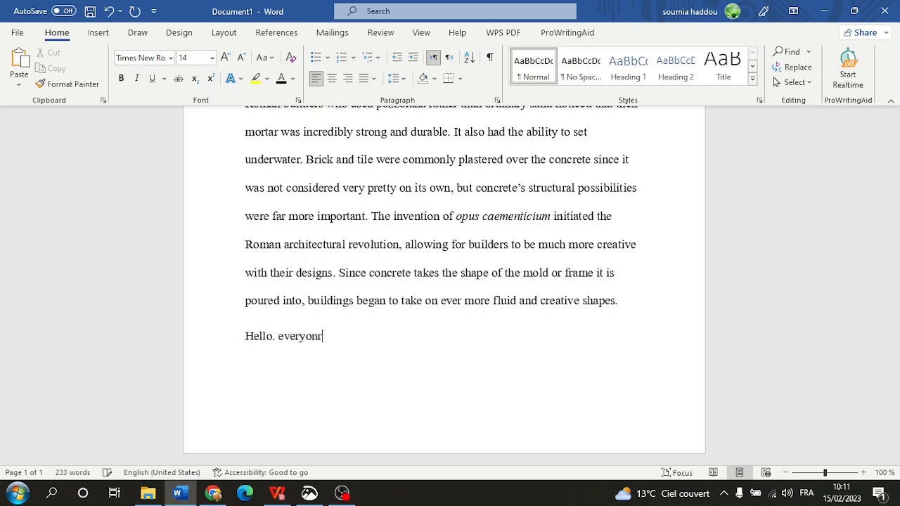
pyautogui.write('e.')
# Step: Look over the sentence beginnings in the second paragraph, then delete the "Hello. Everyone." paragraph at the end of the document
pyautogui.scroll(3, 363, 344)
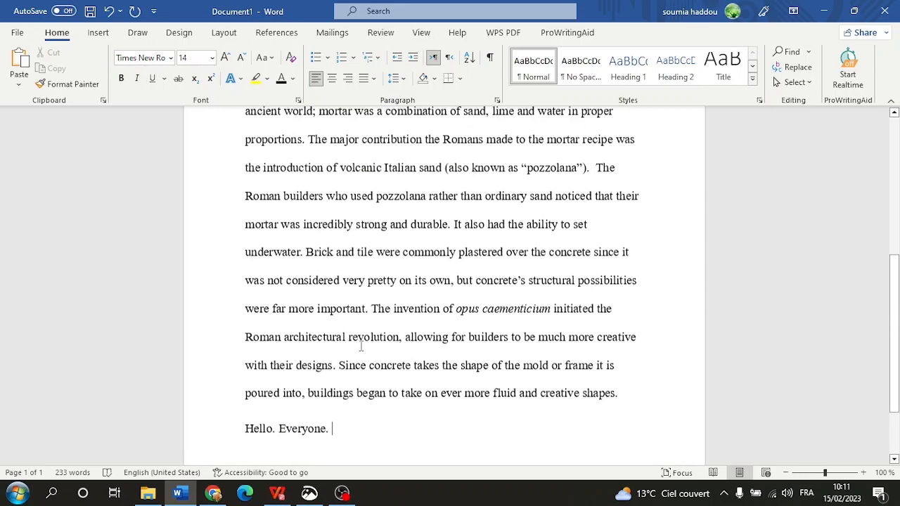
pyautogui.click(451, 228)
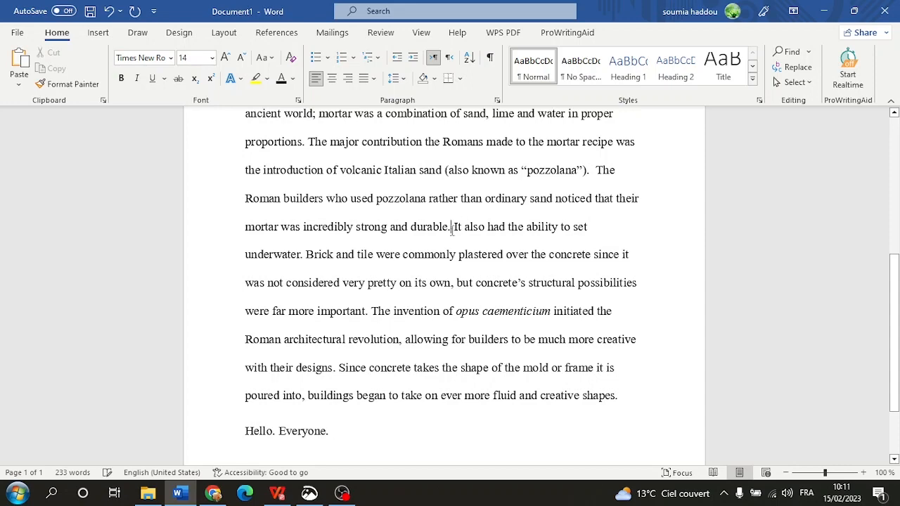
pyautogui.doubleClick(429, 226)
pyautogui.click(414, 258)
pyautogui.scroll(-3, 468, 355)
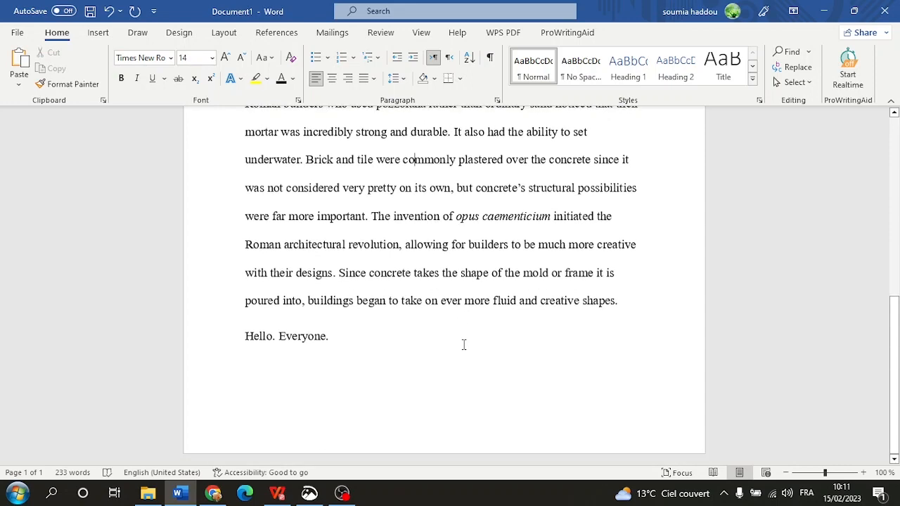
pyautogui.tripleClick(317, 338)
pyautogui.press('Delete')
# Step: Select the opening paragraph and change its case to lowercase, then undo the change
pyautogui.hotkey('ctrl', 'Home')
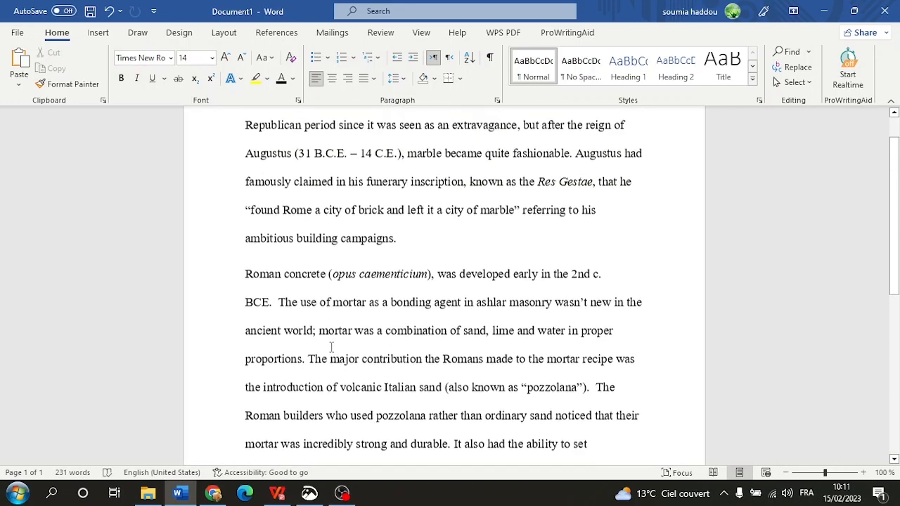
pyautogui.moveTo(267, 178); pyautogui.dragTo(478, 333)
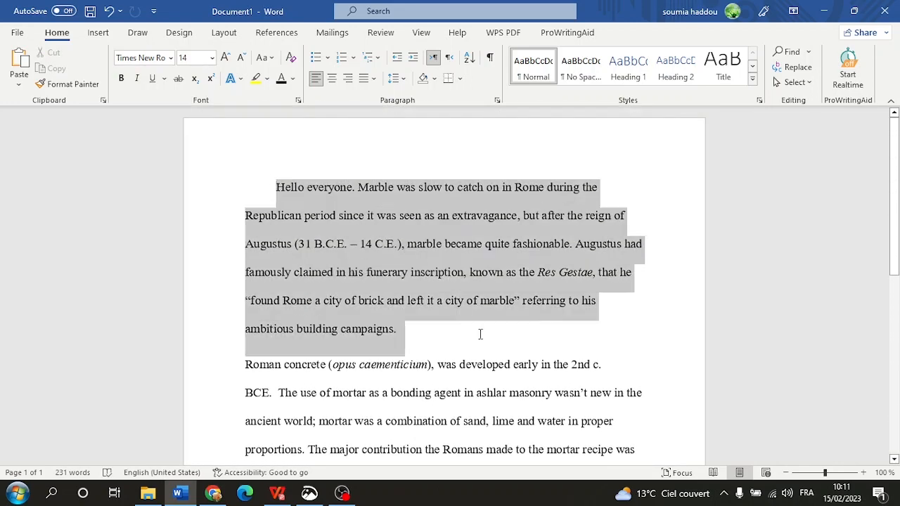
pyautogui.click(264, 57)
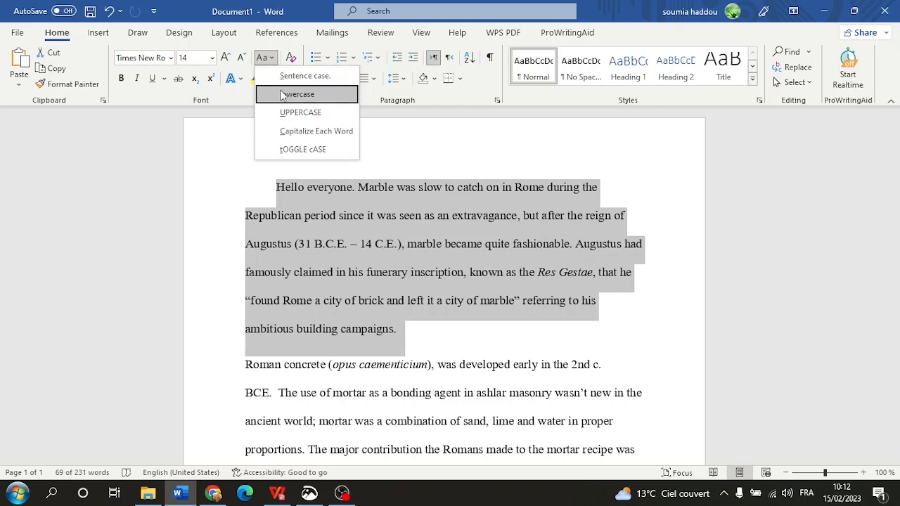
pyautogui.click(283, 94)
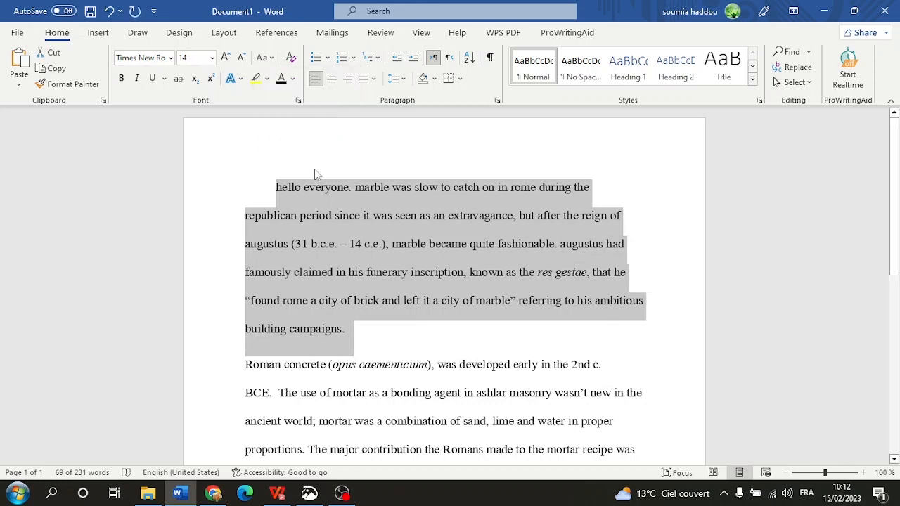
pyautogui.click(109, 11)
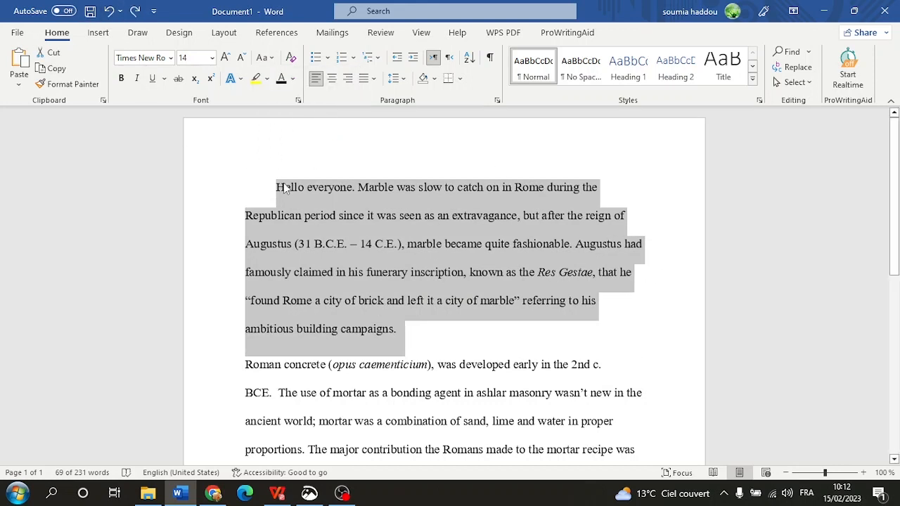
# Step: Change the opening paragraph's case to lowercase and then to UPPERCASE
pyautogui.click(264, 58)
pyautogui.click(281, 92)
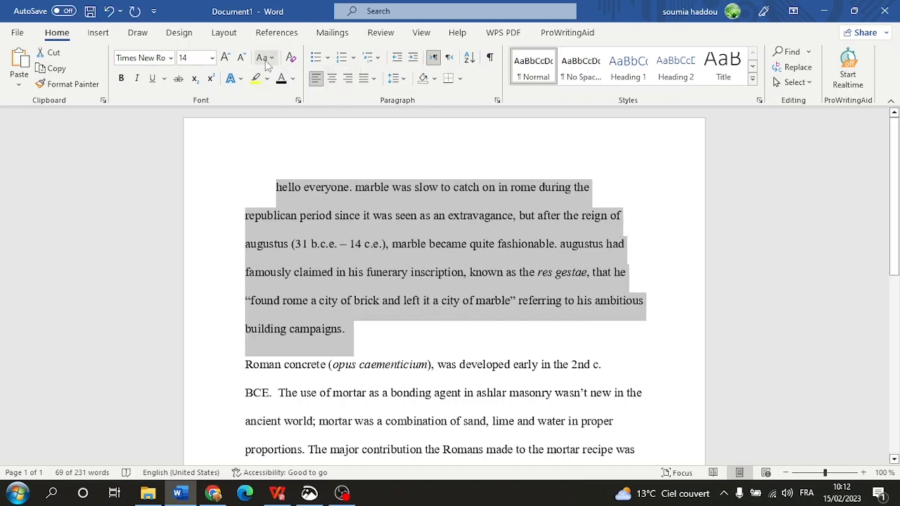
pyautogui.click(265, 58)
pyautogui.click(273, 109)
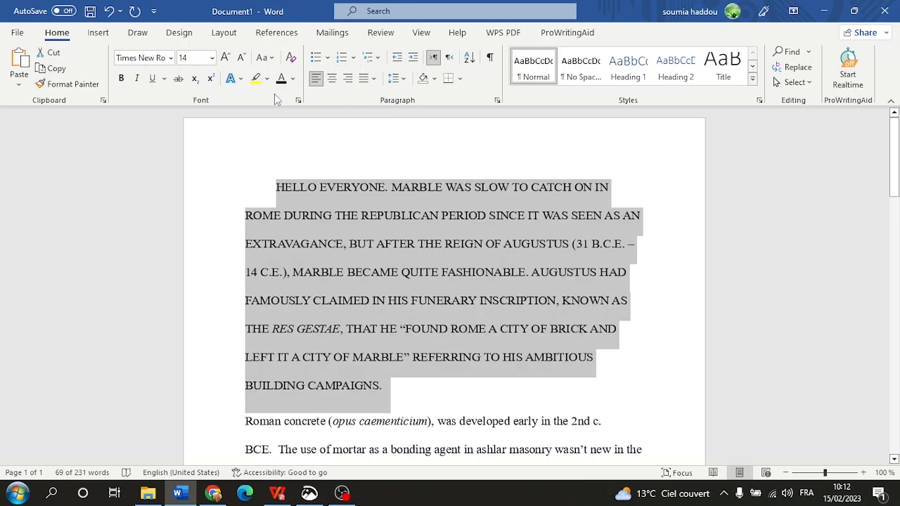
# Step: Change the opening paragraph's case to Capitalize Each Word and examine the initial letters of its first words
pyautogui.click(264, 58)
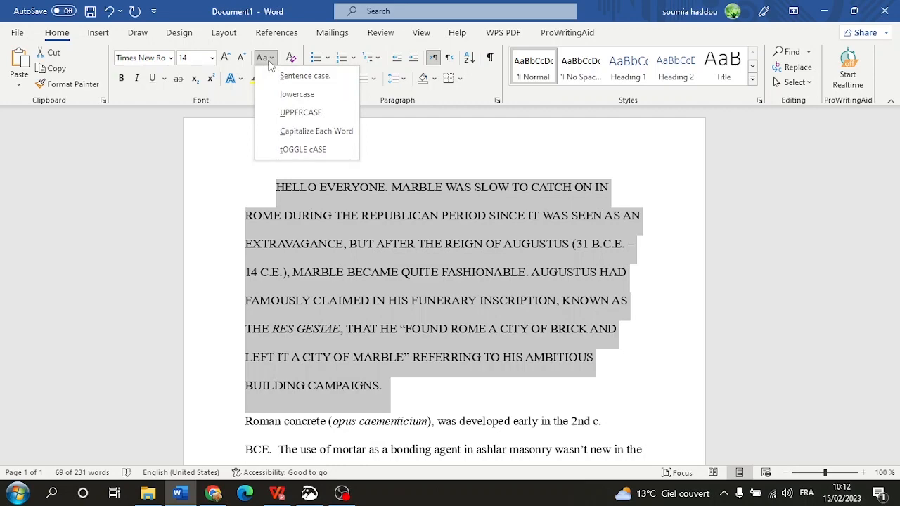
pyautogui.click(320, 131)
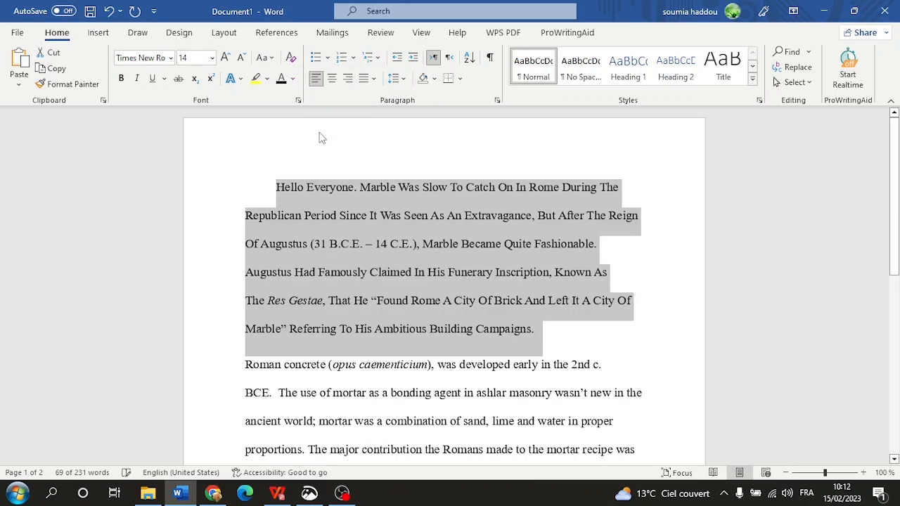
pyautogui.click(278, 187)
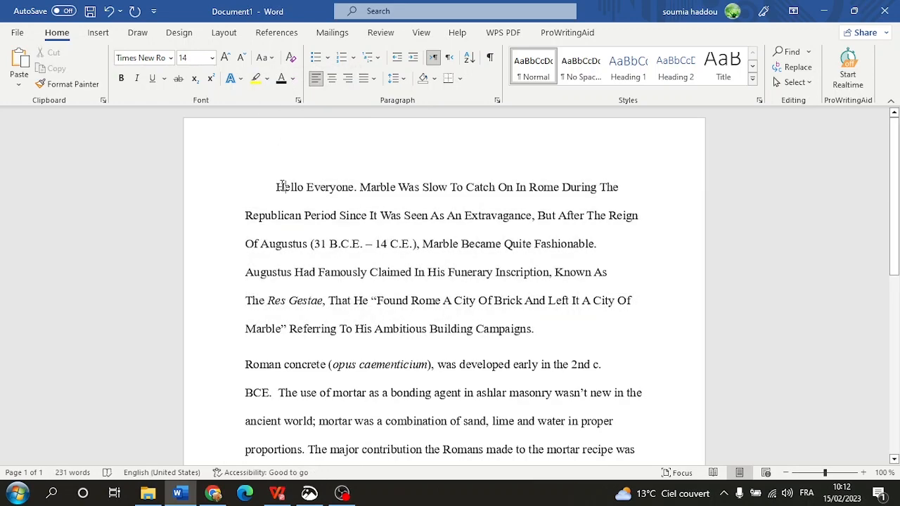
pyautogui.click(296, 200)
pyautogui.moveTo(307, 187); pyautogui.dragTo(406, 194)
pyautogui.click(402, 194)
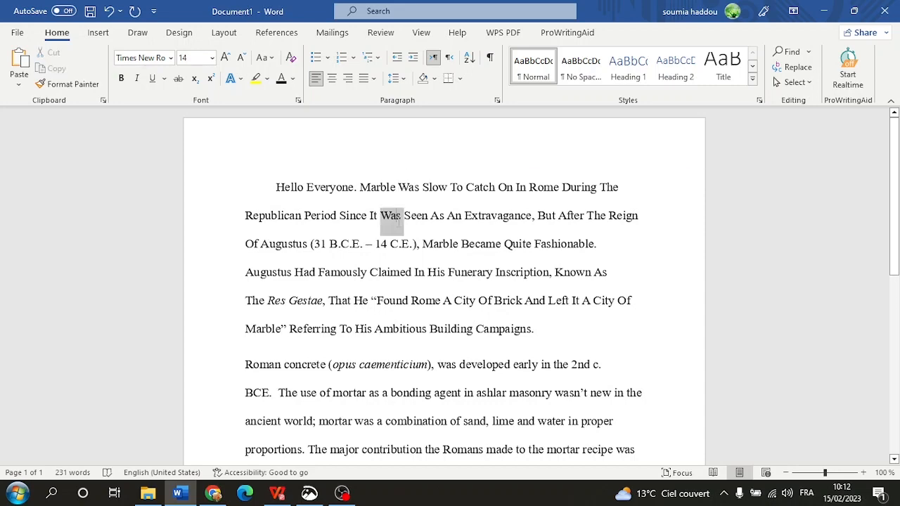
# Step: Apply tOGGLE cASE to the whole opening paragraph and examine the letters of its first words
pyautogui.tripleClick(393, 216)
pyautogui.click(265, 58)
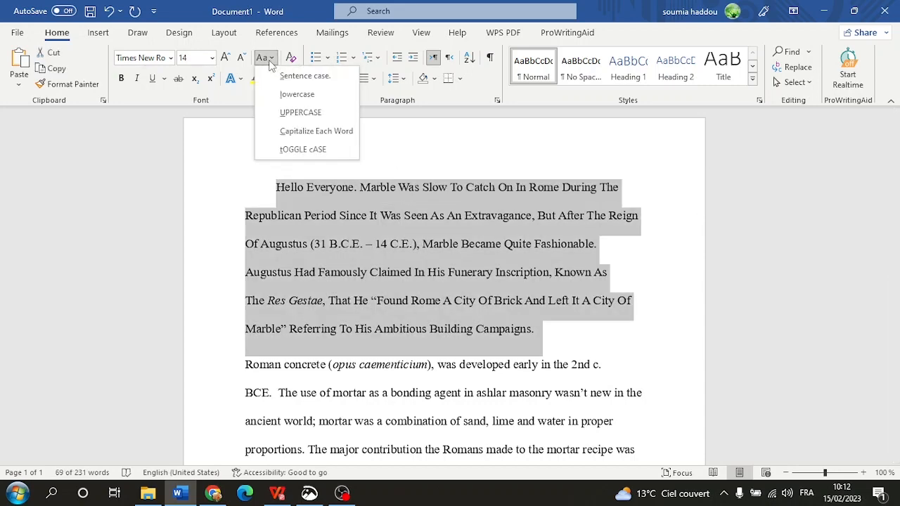
pyautogui.click(285, 150)
pyautogui.click(415, 224)
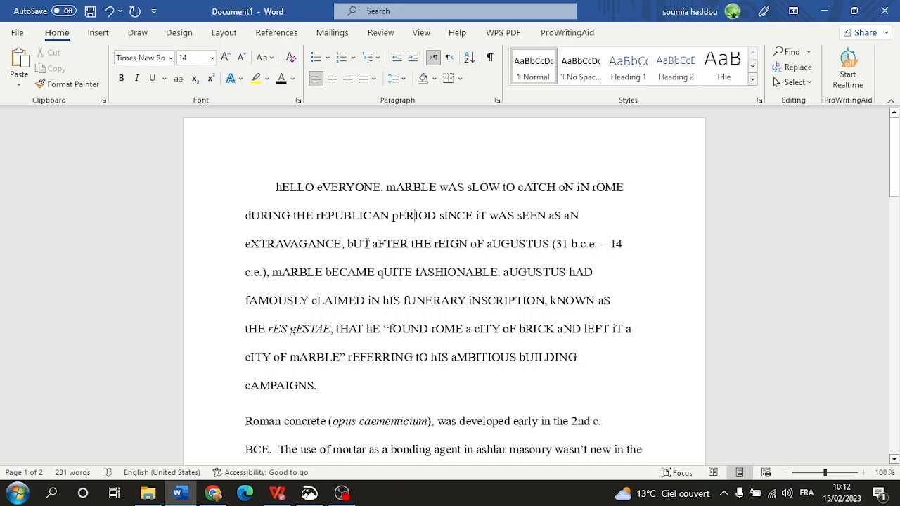
pyautogui.click(278, 187)
pyautogui.moveTo(282, 187); pyautogui.dragTo(375, 183)
pyautogui.click(318, 188)
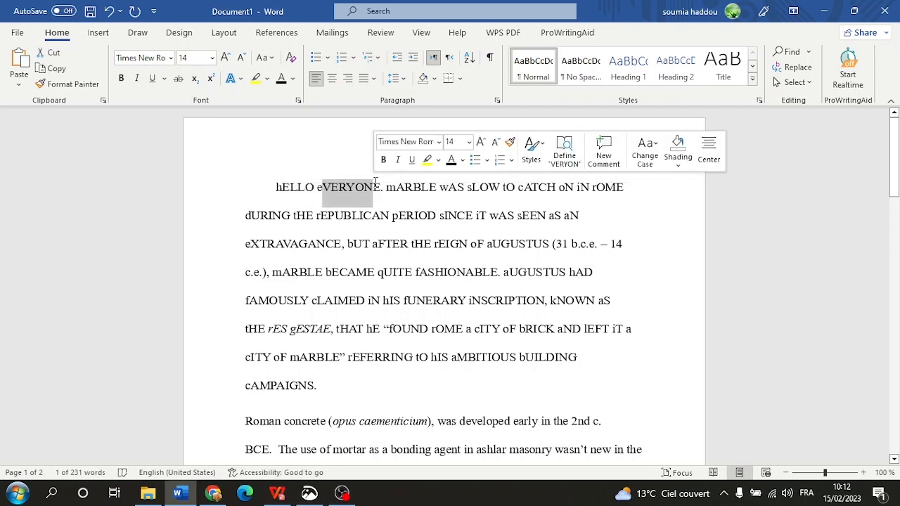
pyautogui.click(522, 193)
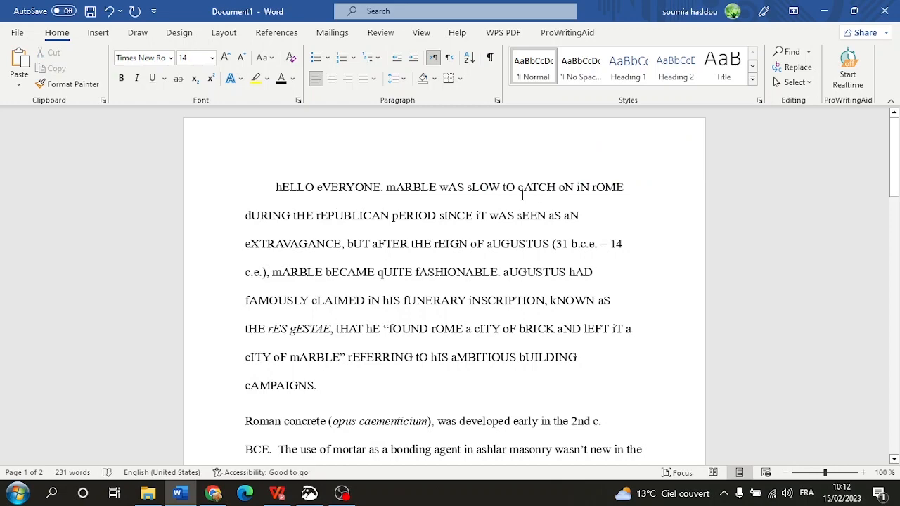
# Step: Select the whole opening paragraph and change its case to Sentence case
pyautogui.tripleClick(426, 201)
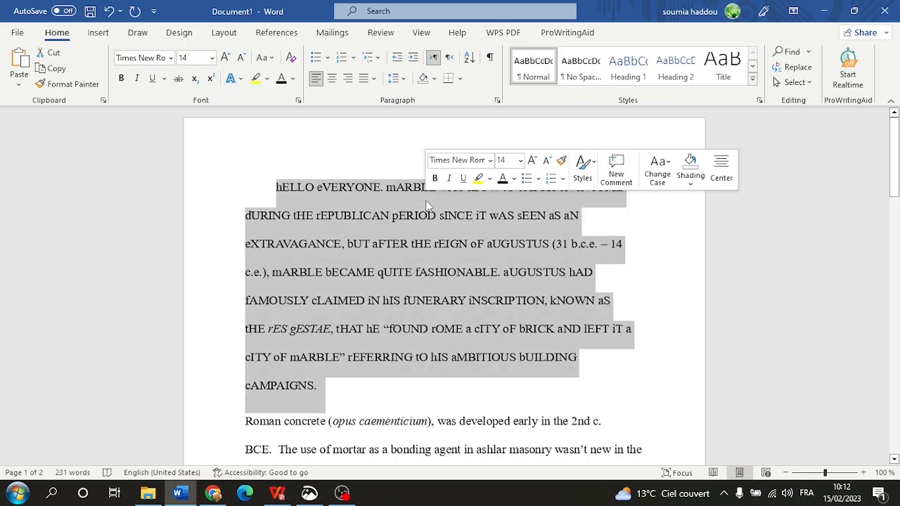
pyautogui.click(273, 57)
pyautogui.click(281, 75)
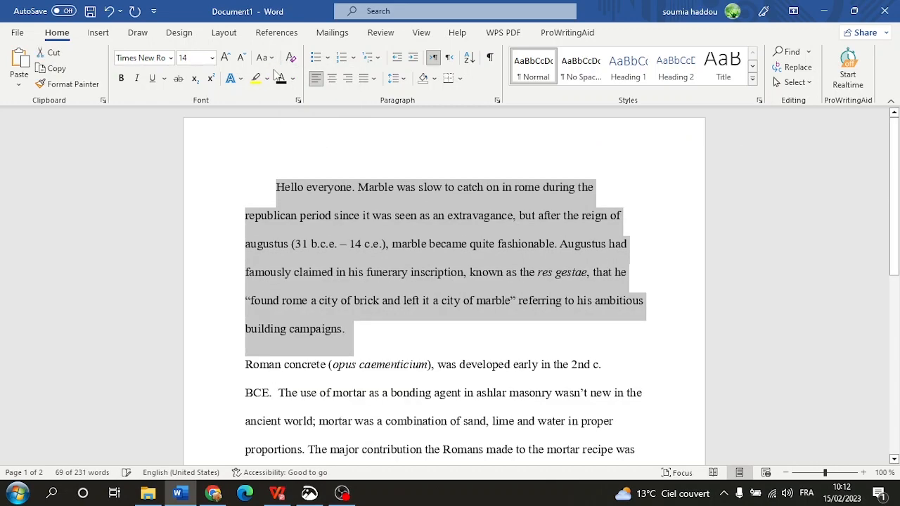
# Step: Select both paragraphs in full and delete them so the document is empty
pyautogui.click(354, 318)
pyautogui.write('P')
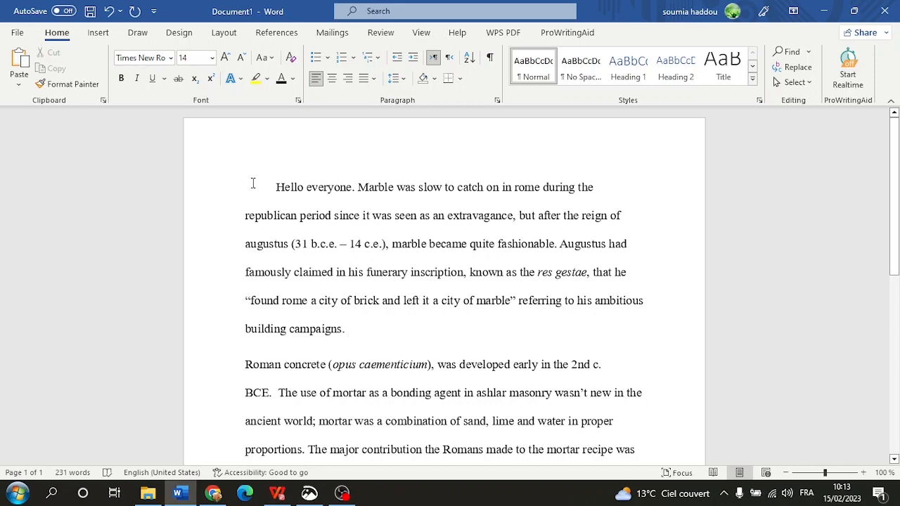
pyautogui.moveTo(253, 183); pyautogui.dragTo(560, 359)
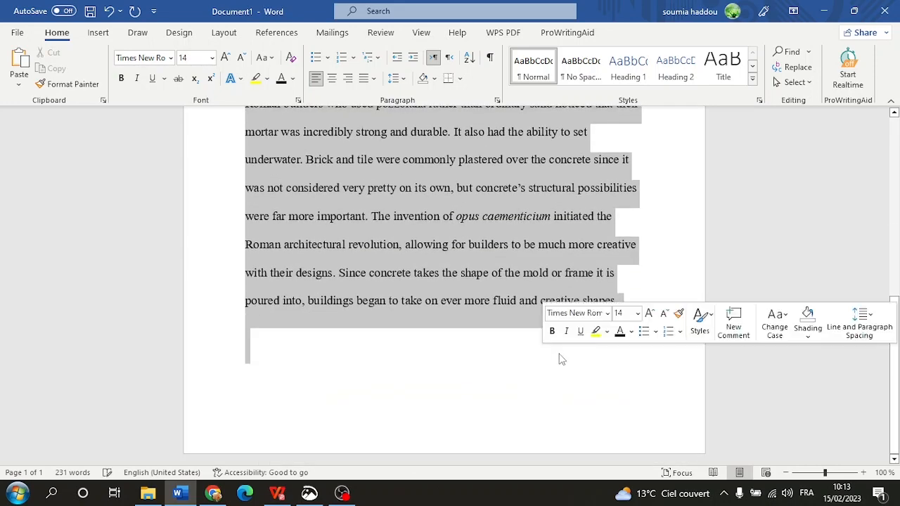
pyautogui.press('BackSpace')
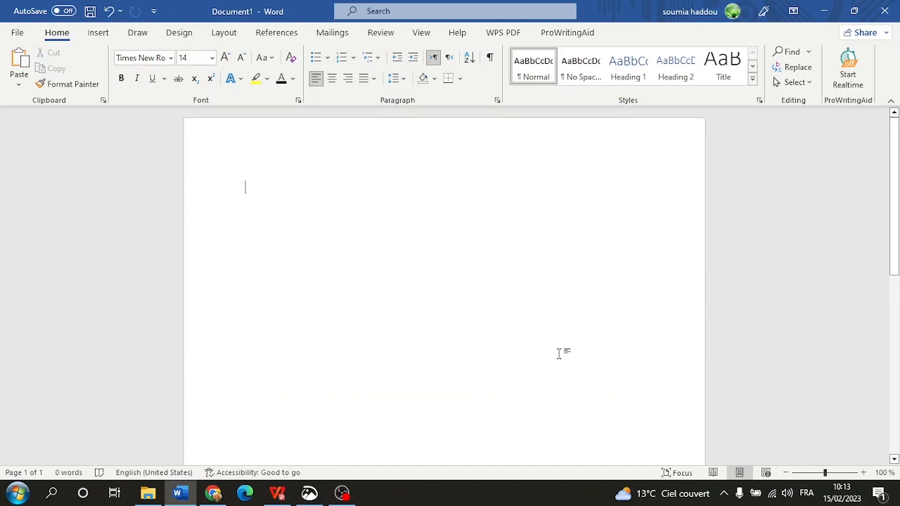
# Step: Enter the words Banana, Apple and Tomato, each on its own line
pyautogui.write('banana')
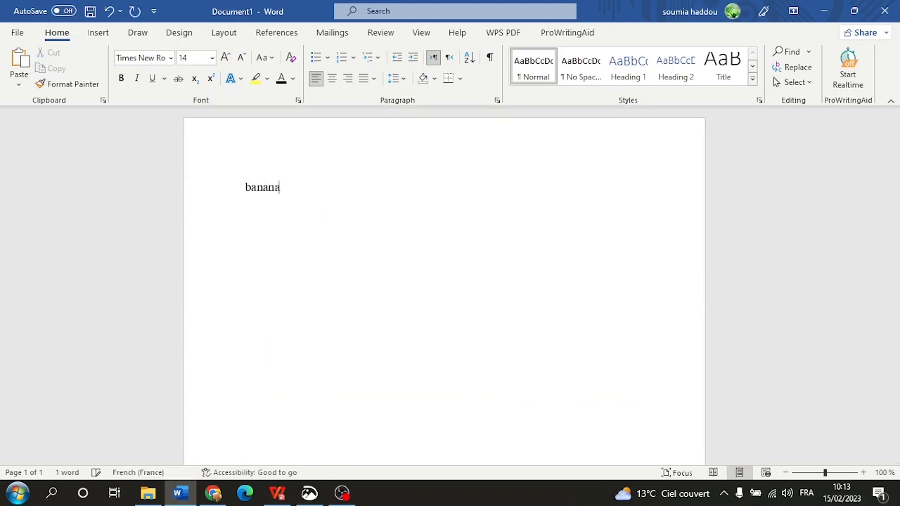
pyautogui.press('Return')
pyautogui.write('applz')
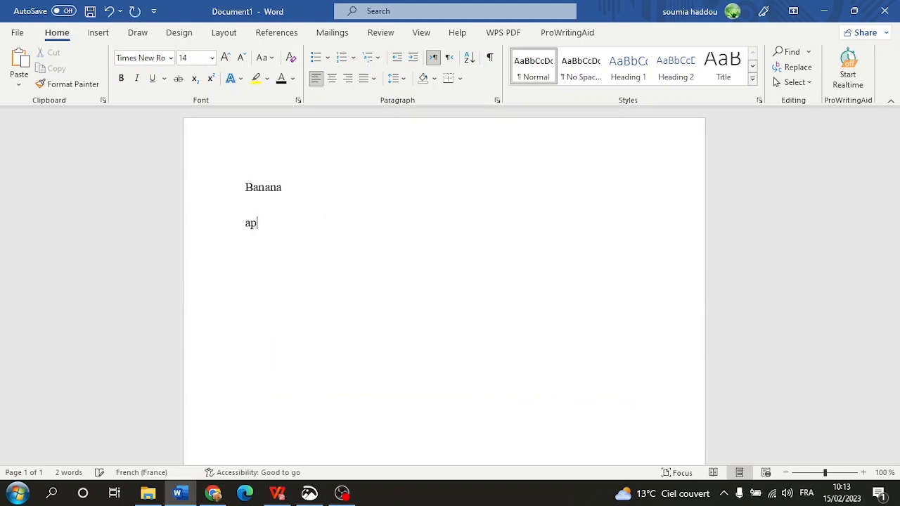
pyautogui.press('BackSpace')
pyautogui.write('e')
pyautogui.press('Return')
pyautogui.write('totm')
pyautogui.press('BackSpace')
pyautogui.press('BackSpace')
pyautogui.write('mato')
pyautogui.press('Return')
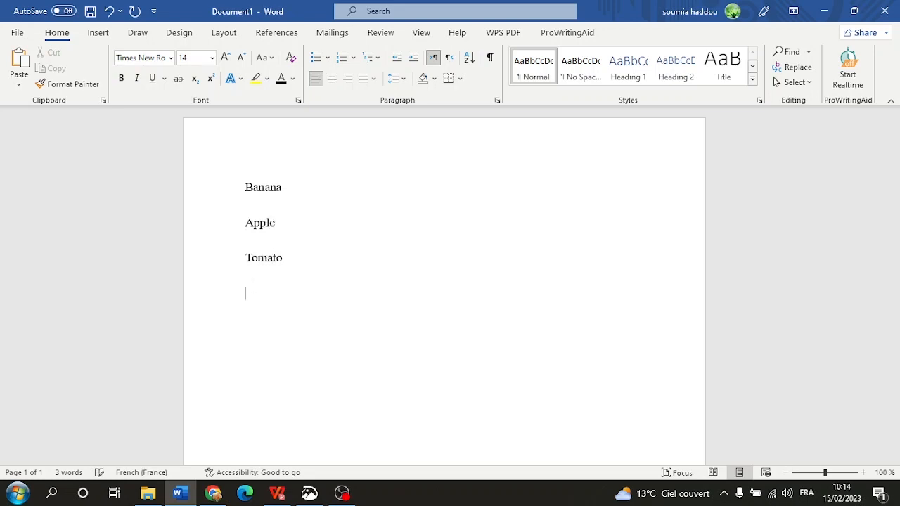
# Step: Continue the word list with Potato, Peach, Light and Night on separate lines
pyautogui.write('potato')
pyautogui.press('Return')
pyautogui.write('peach')
pyautogui.press('Return')
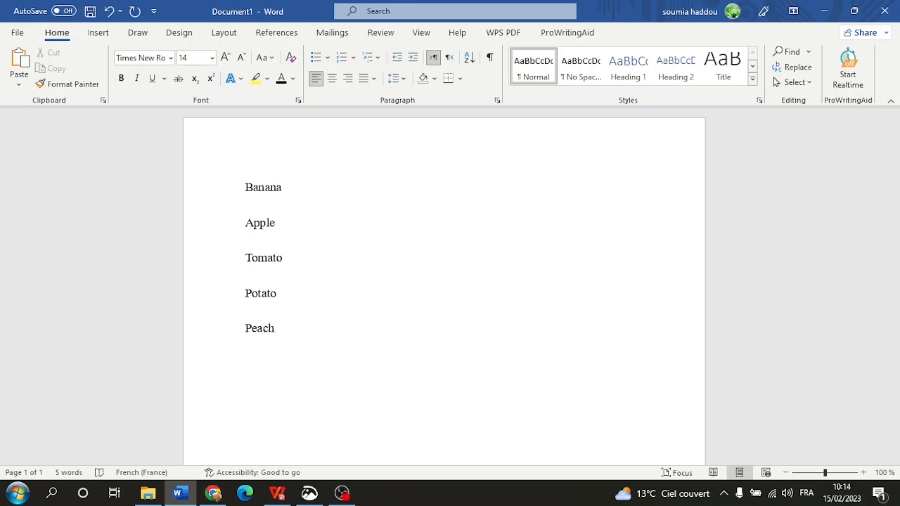
pyautogui.write('light')
pyautogui.press('Return')
pyautogui.write('night')
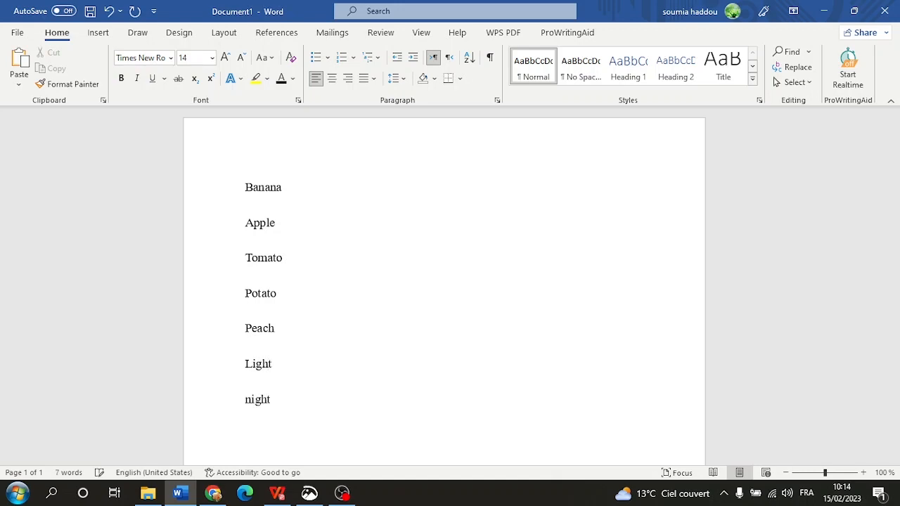
pyautogui.press('Return')
# Step: Turn the seven words from Banana to Night into a bulleted list with check-mark bullets
pyautogui.moveTo(244, 187); pyautogui.dragTo(327, 319)
pyautogui.scroll(3, 384, 233)
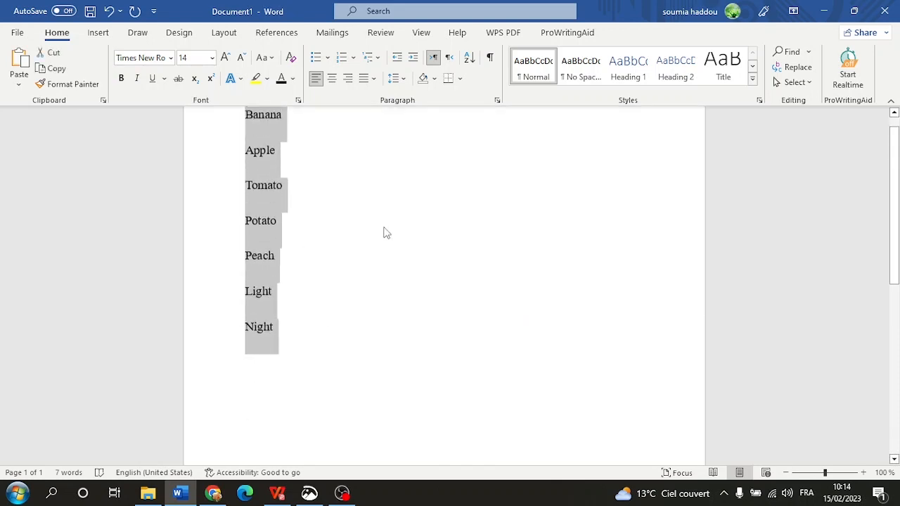
pyautogui.click(315, 59)
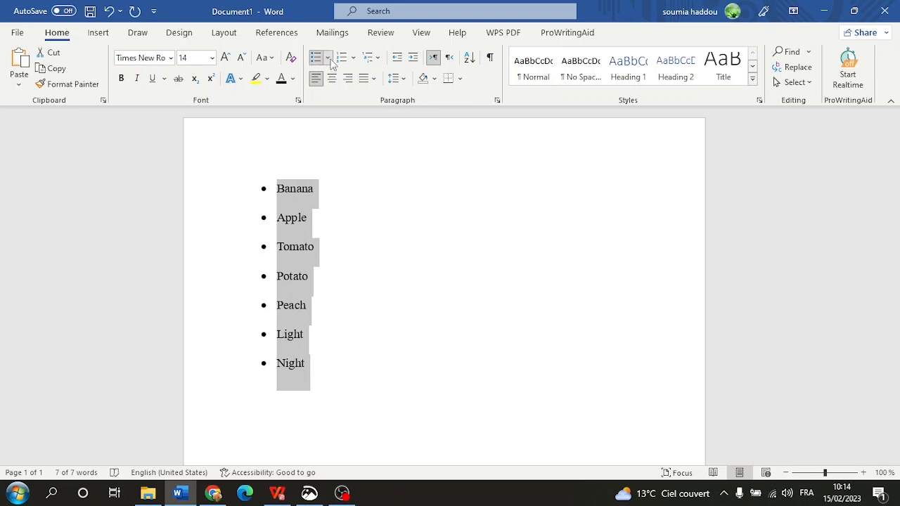
pyautogui.click(328, 59)
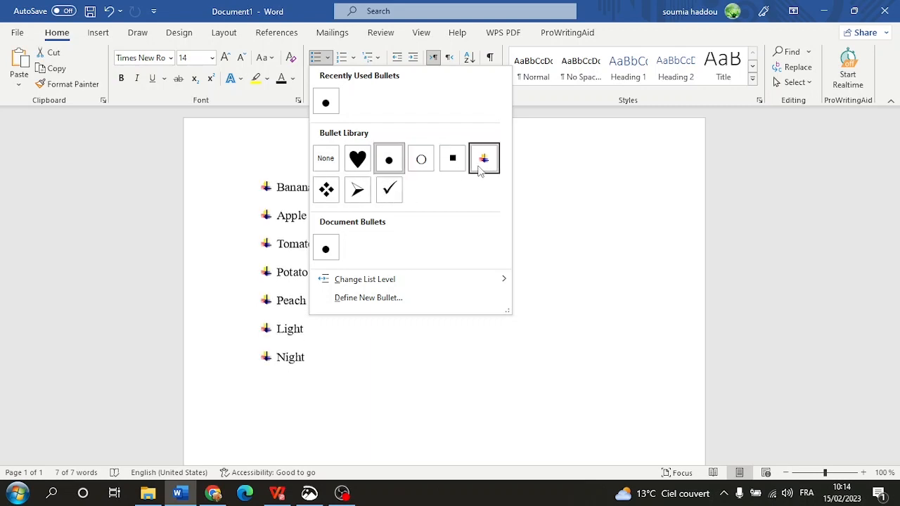
pyautogui.click(380, 193)
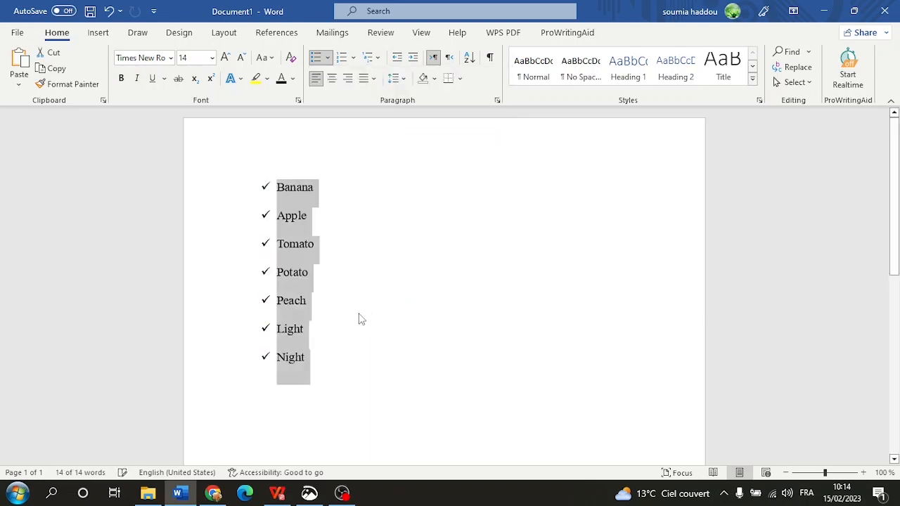
# Step: Add three bulleted items reading Ggggg below Night
pyautogui.click(342, 295)
pyautogui.scroll(-1, 344, 298)
pyautogui.press('Down')
pyautogui.press('Down')
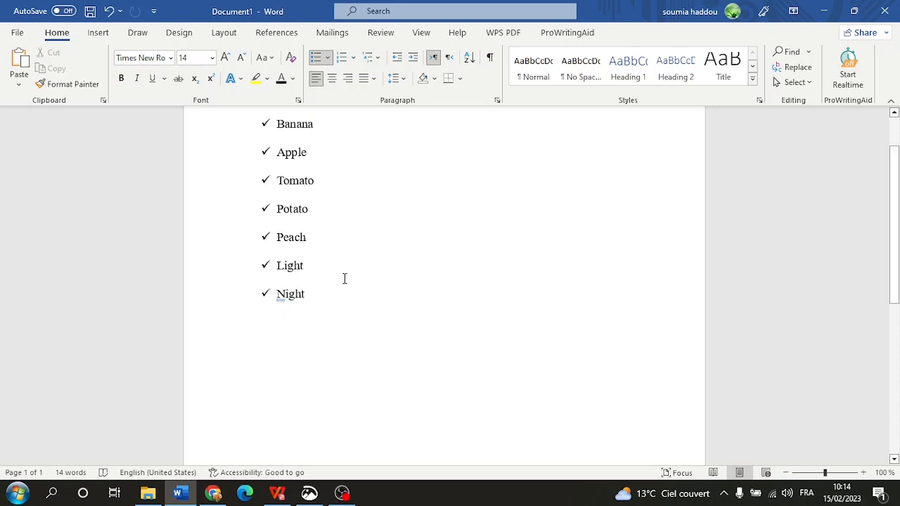
pyautogui.press('Return')
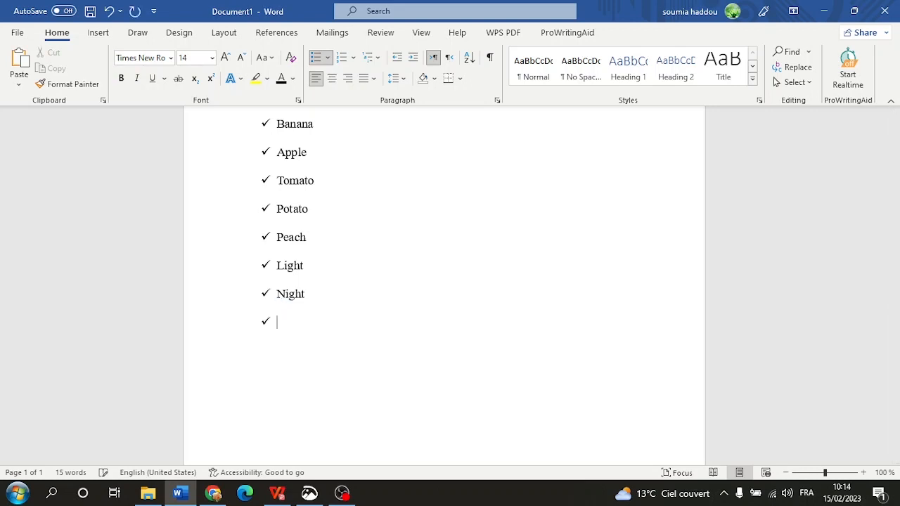
pyautogui.write('ggggg')
pyautogui.press('Return')
pyautogui.write('ggggg')
pyautogui.press('Return')
pyautogui.write('ggggg')
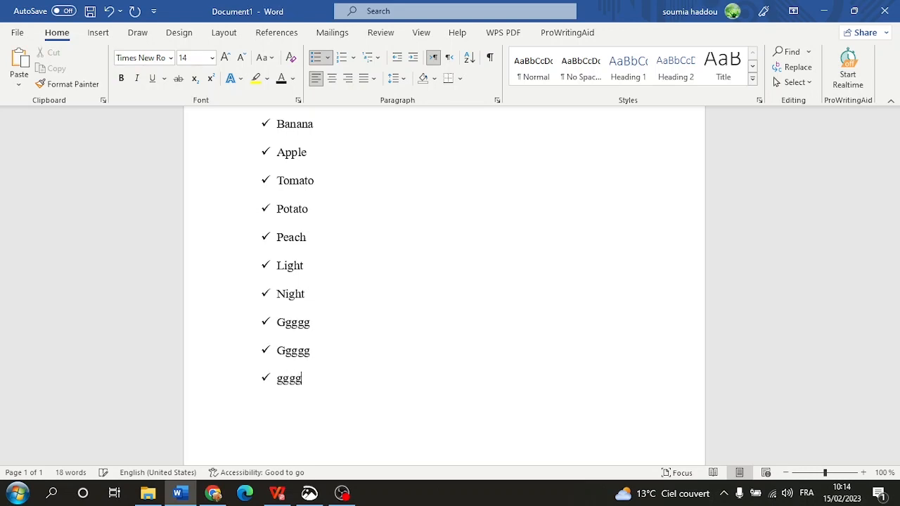
# Step: Start a new line after the last Ggggg item and remove its bullet and text indent to end the list
pyautogui.press('Return')
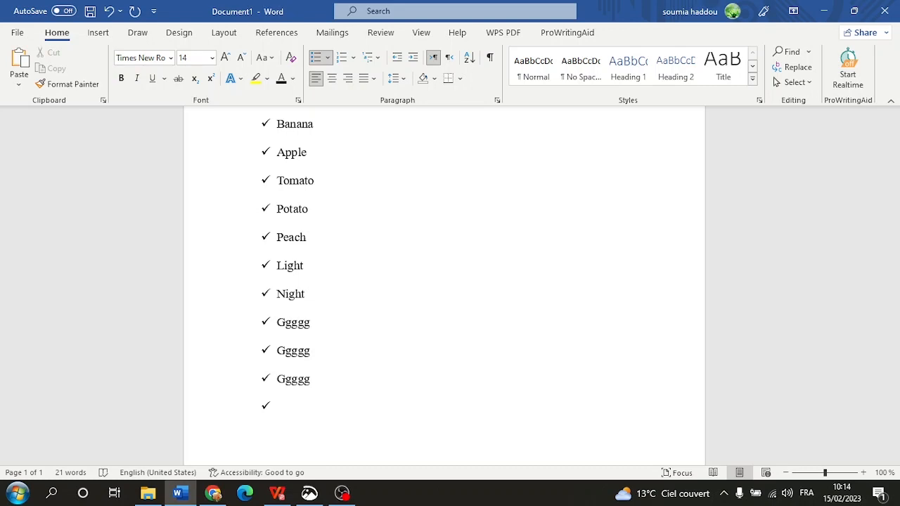
pyautogui.press('BackSpace')
pyautogui.press('BackSpace')
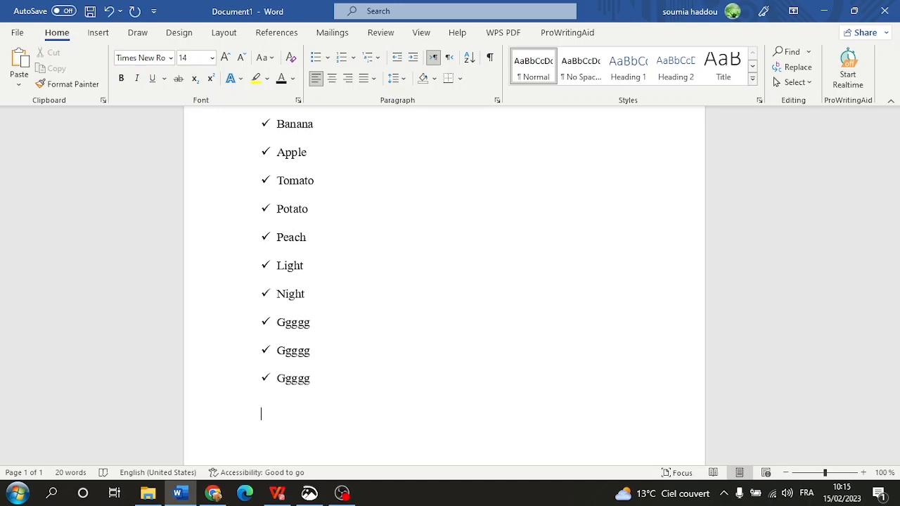
# Step: Switch back to Word and repeat ending the list by adding a bullet after the last item and removing its bullet and indent
pyautogui.write('p')
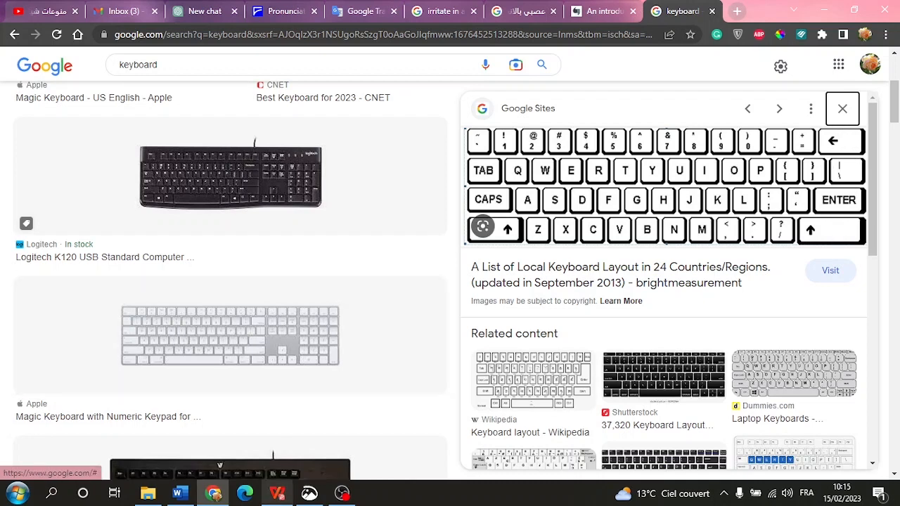
pyautogui.click(178, 495)
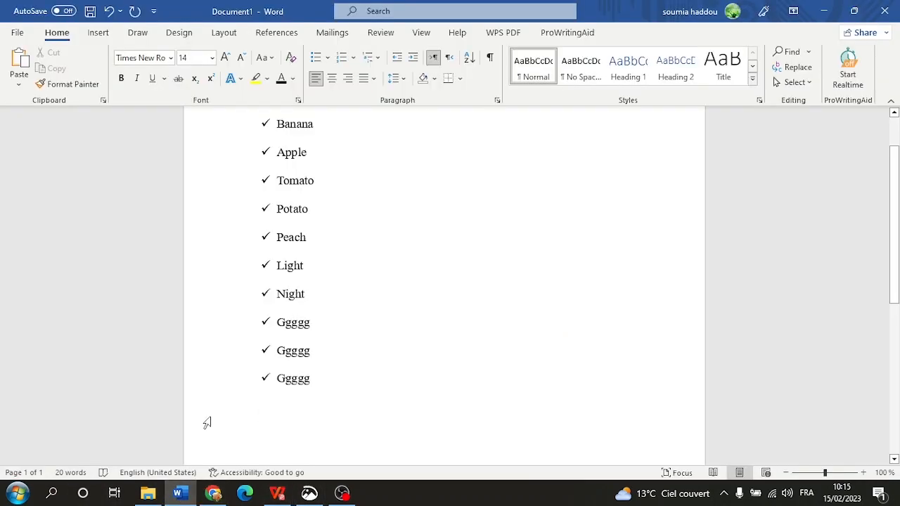
pyautogui.press('BackSpace')
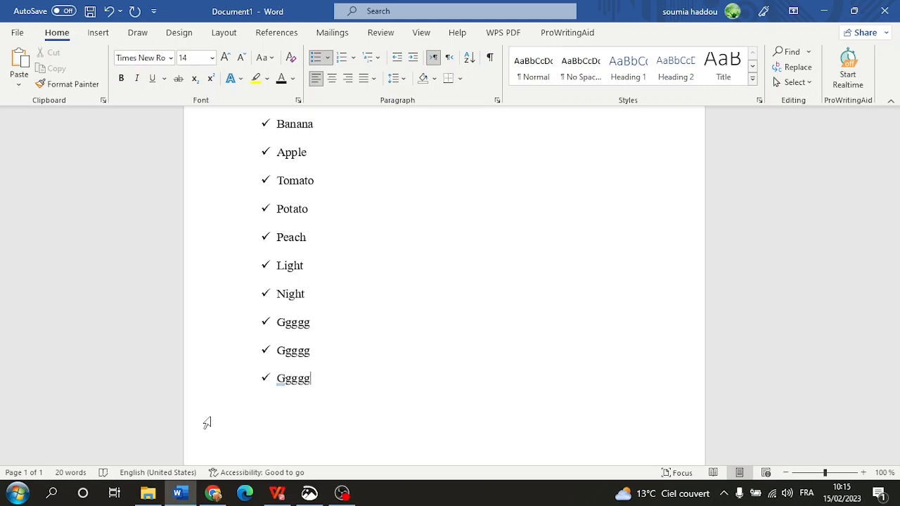
pyautogui.press('Return')
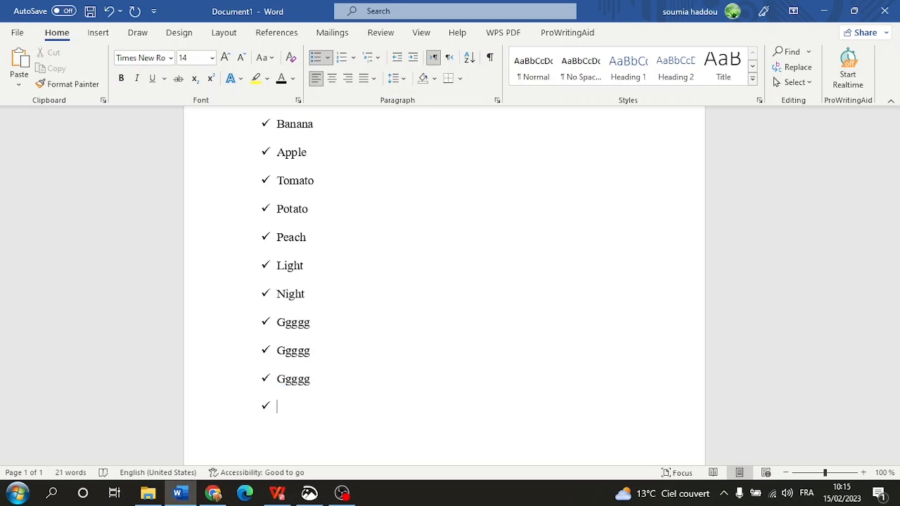
pyautogui.press('BackSpace')
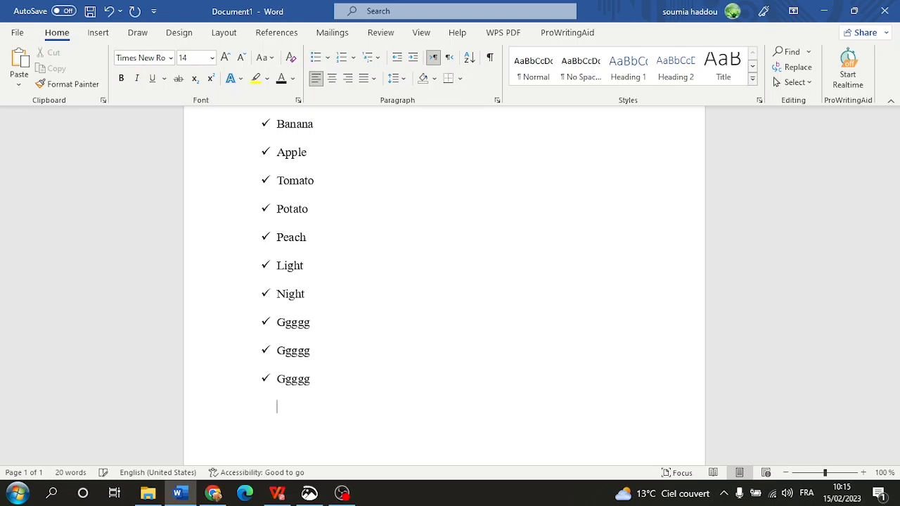
pyautogui.press('BackSpace')
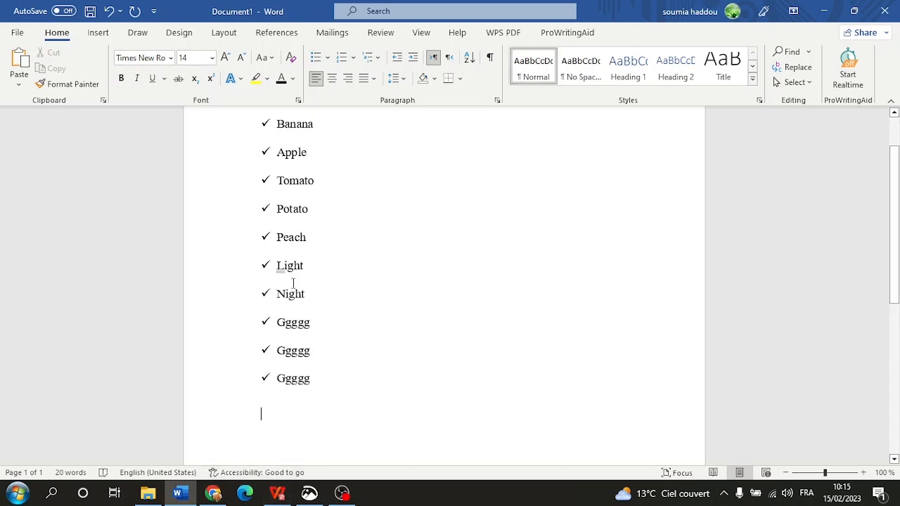
# Step: Remove the check-mark bullets from all ten items, Banana through the last Ggggg
pyautogui.scroll(-3, 285, 281)
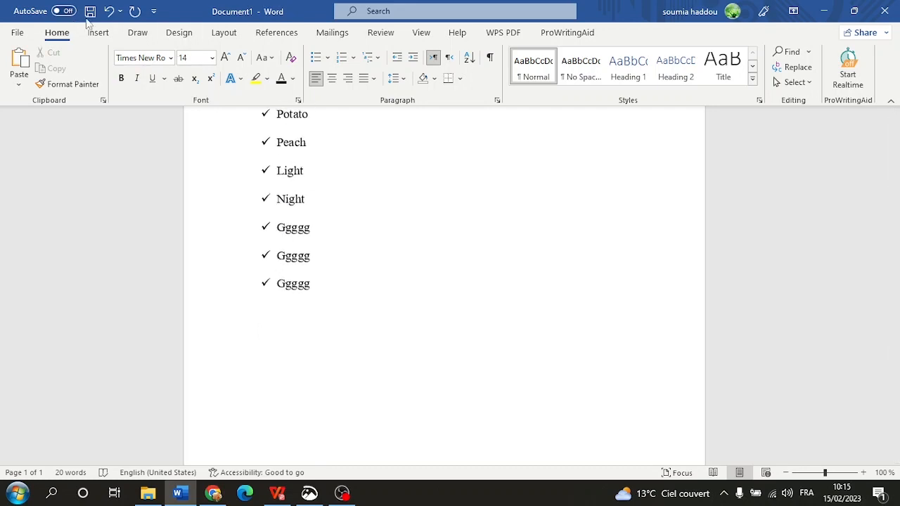
pyautogui.scroll(3, 282, 207)
pyautogui.moveTo(274, 124); pyautogui.dragTo(395, 378)
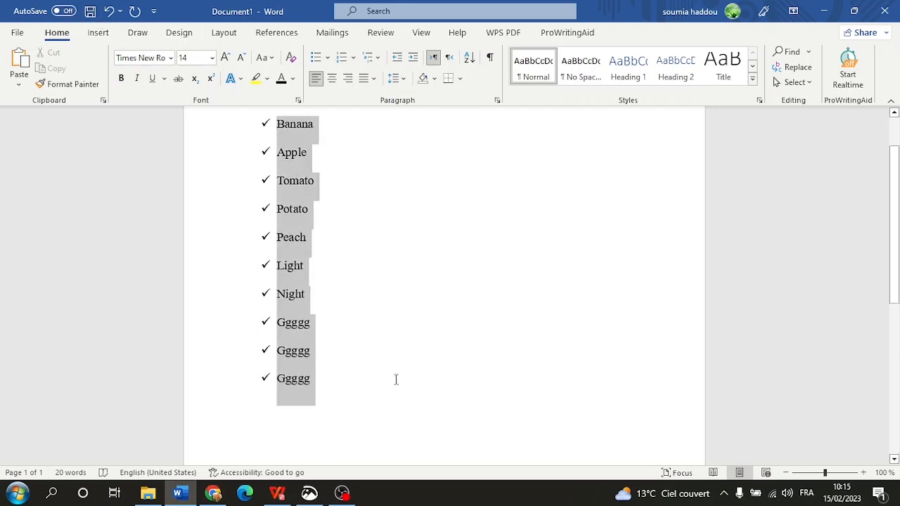
pyautogui.click(316, 58)
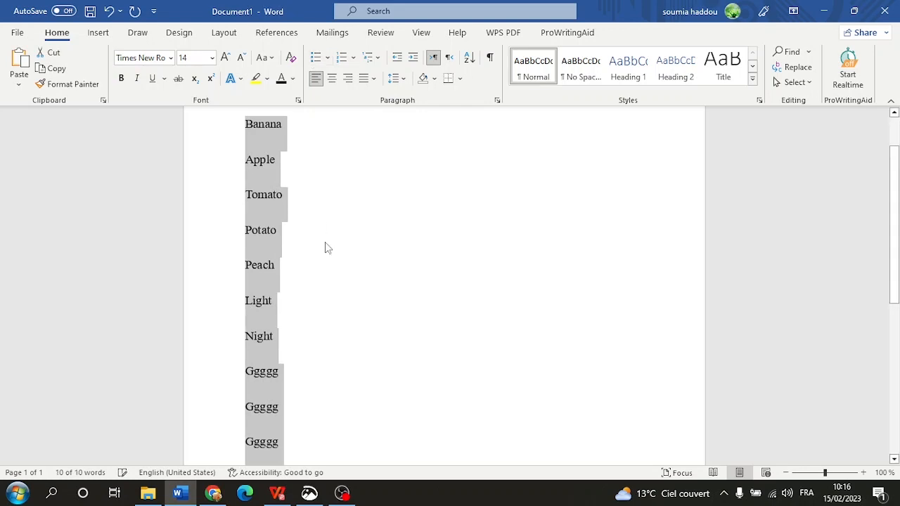
# Step: Turn the ten items into a numbered list using the 1. 2. 3. number format
pyautogui.scroll(2, 325, 246)
pyautogui.scroll(-8, 325, 246)
pyautogui.scroll(5, 323, 225)
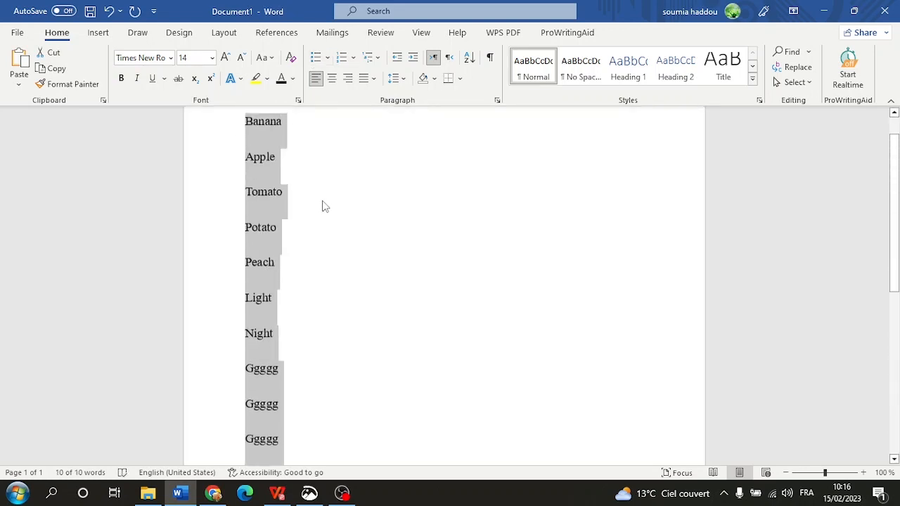
pyautogui.click(342, 59)
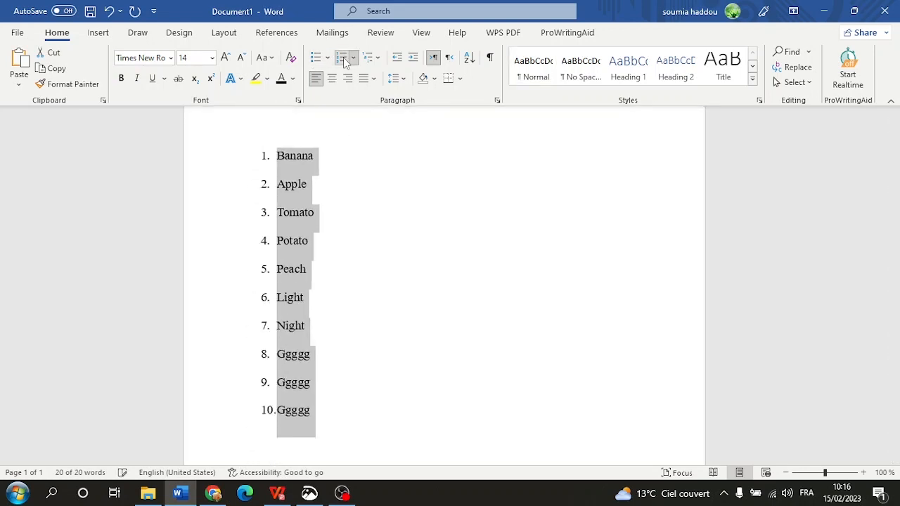
pyautogui.click(353, 59)
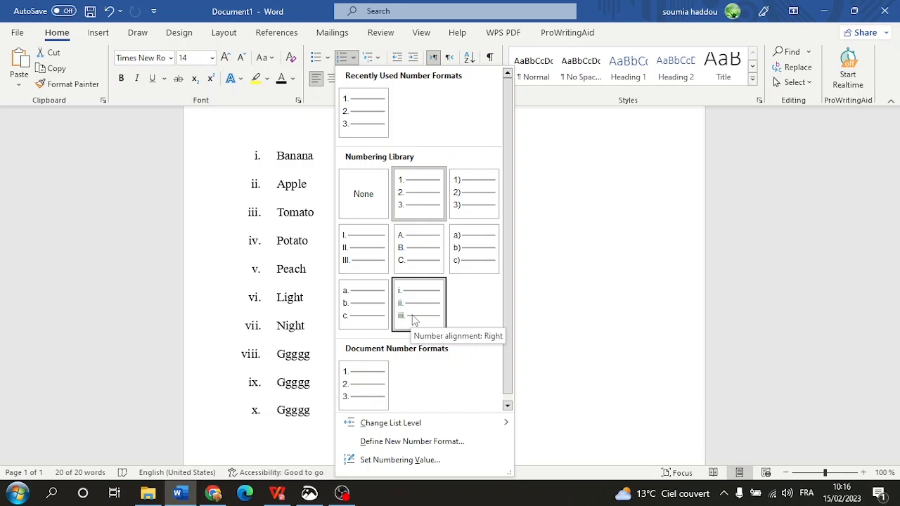
pyautogui.click(376, 116)
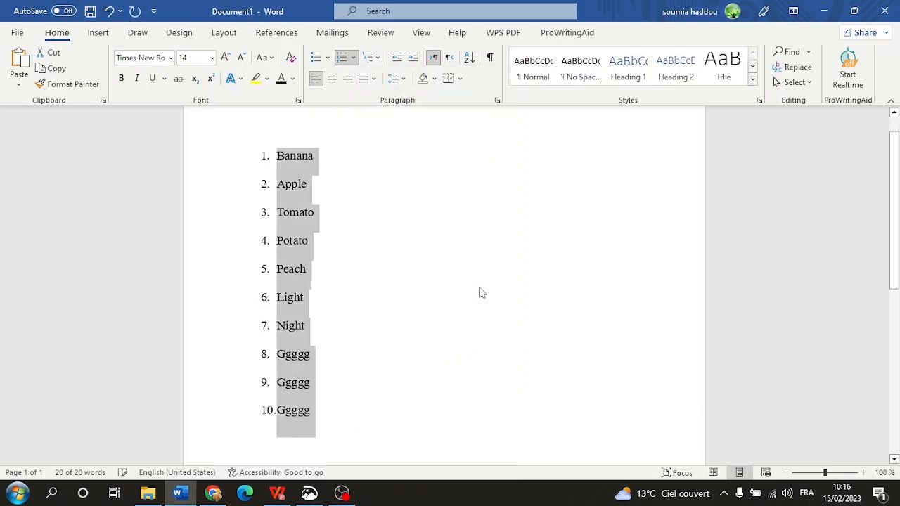
# Step: Delete the three Ggggg items at the end of the numbered list
pyautogui.scroll(-3, 481, 293)
pyautogui.click(375, 265)
pyautogui.moveTo(286, 237); pyautogui.dragTo(241, 211)
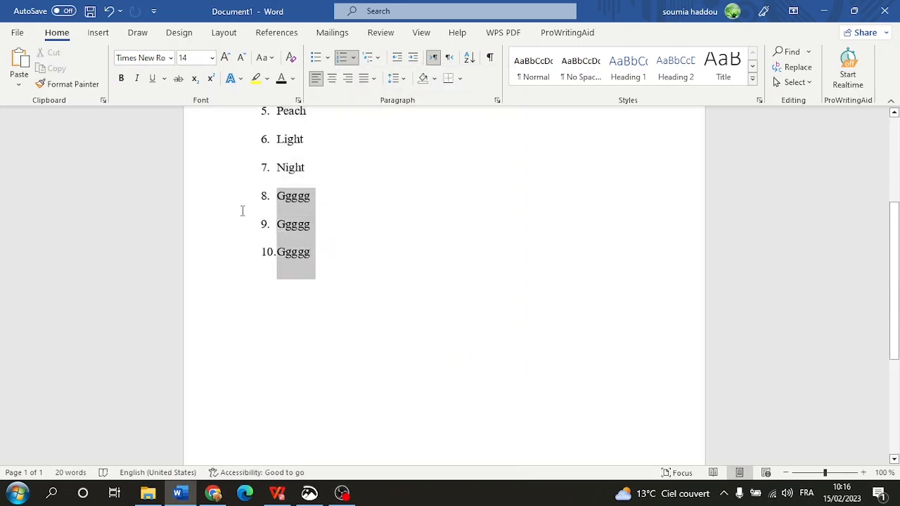
pyautogui.press('Delete')
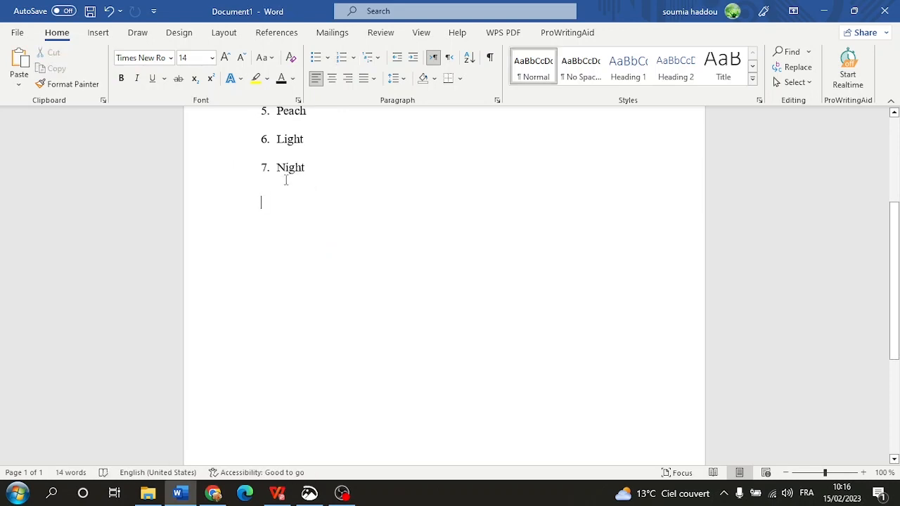
# Step: Add three numbered items reading Ggg after Night
pyautogui.click(339, 176)
pyautogui.press('Return')
pyautogui.write('ggg')
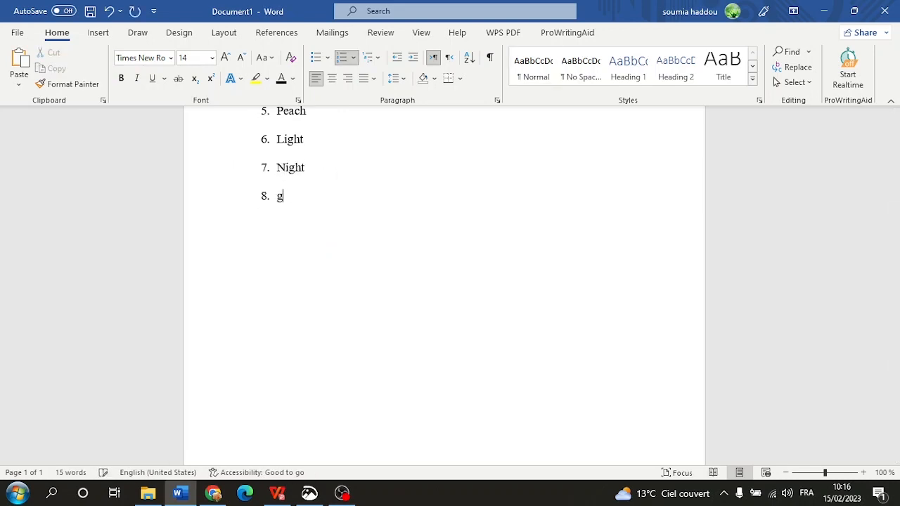
pyautogui.press('Return')
pyautogui.write('ggg')
pyautogui.press('Return')
pyautogui.write('ggg')
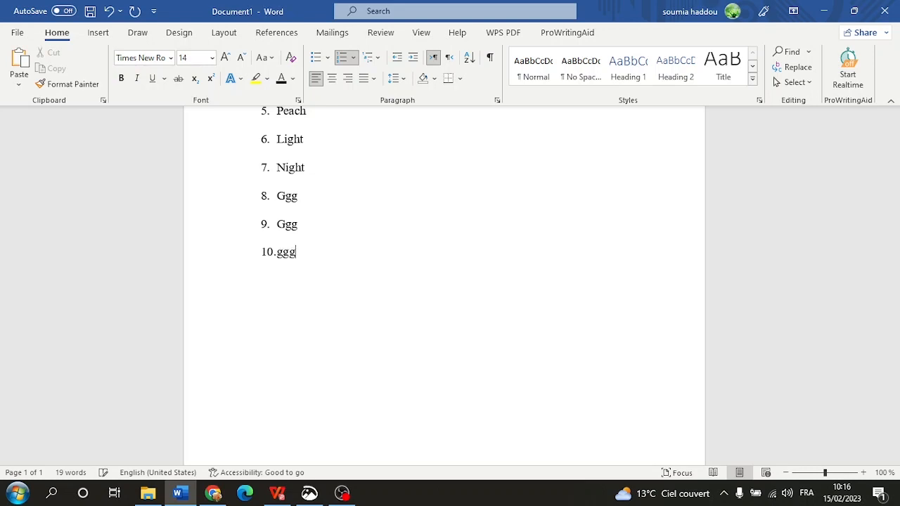
# Step: Start a new line after item 10 and remove its number and text indent to end the numbered list
pyautogui.press('Return')
pyautogui.press('BackSpace')
pyautogui.press('BackSpace')
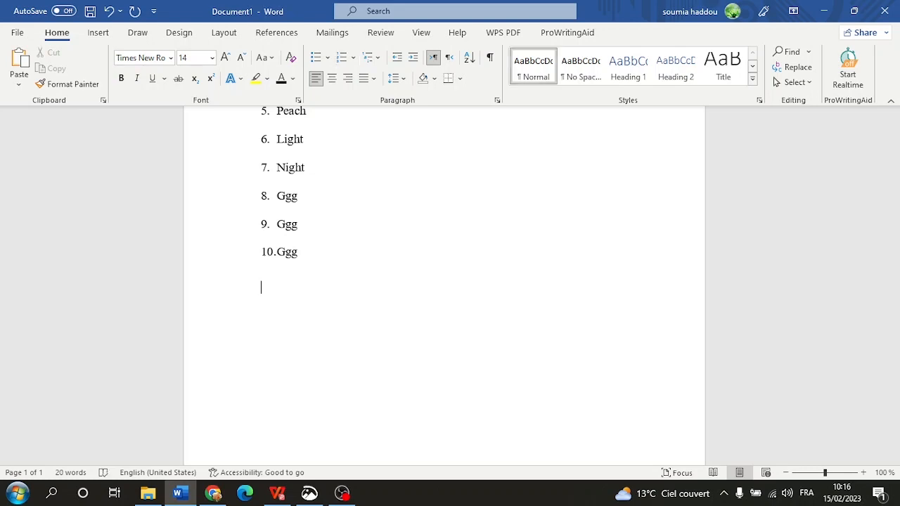
# Step: Write the unnumbered line "Here writing in the normal form." below the numbered list
pyautogui.write('Here writinh')
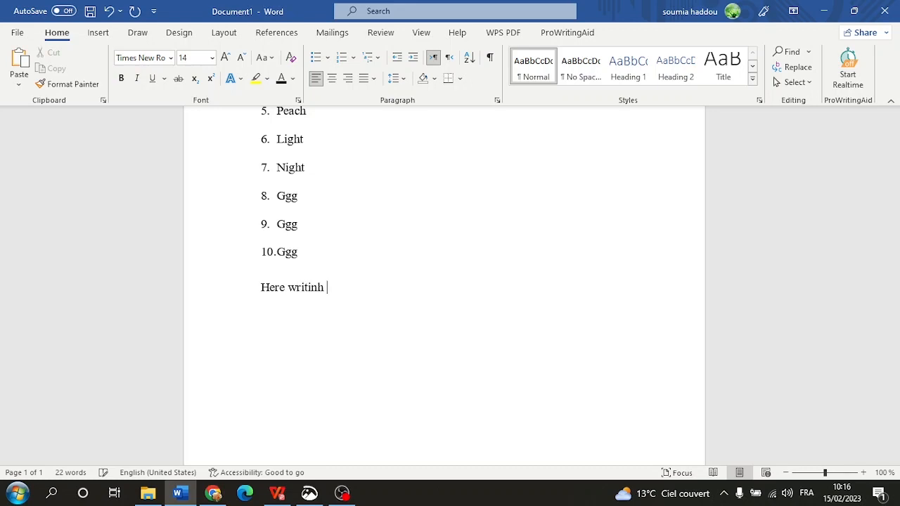
pyautogui.press('BackSpace')
pyautogui.press('BackSpace')
pyautogui.write('g in the normal form.')
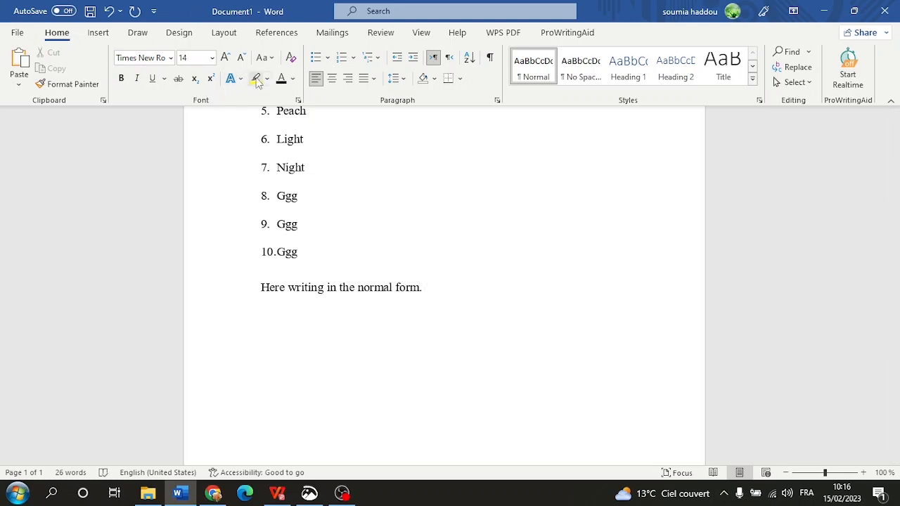
# Step: Number a new line below the sentence and continue its numbering from the list above
pyautogui.click(343, 59)
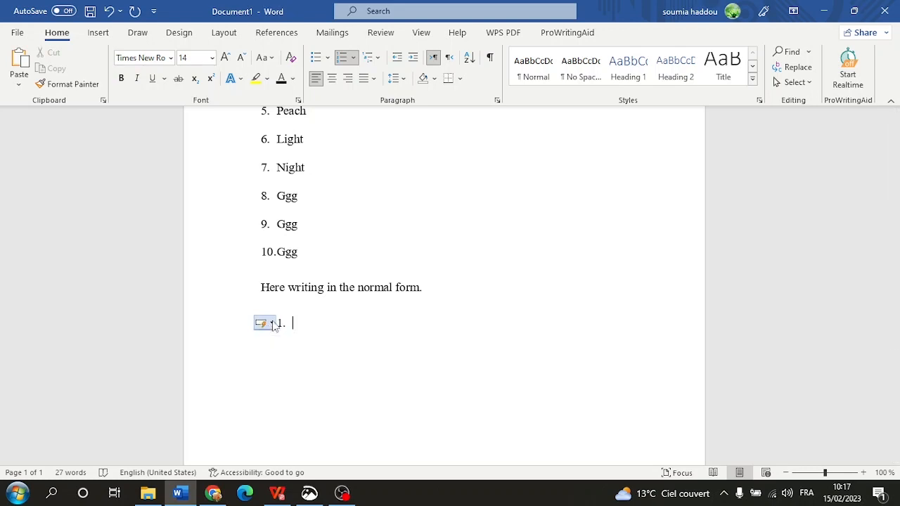
pyautogui.click(271, 324)
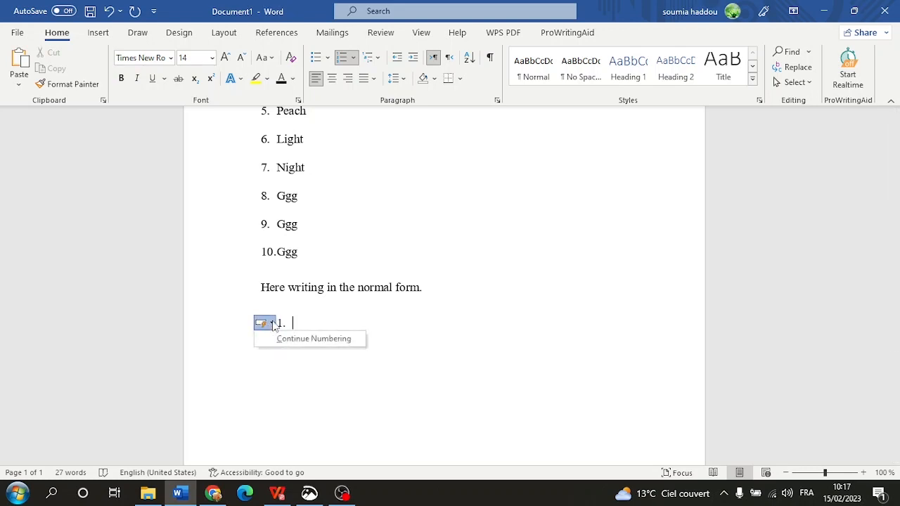
pyautogui.click(309, 340)
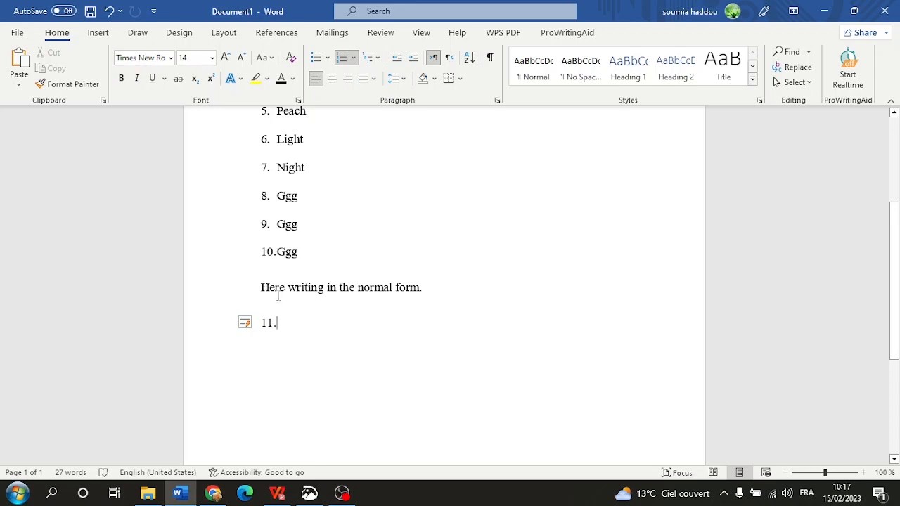
# Step: Undo the continued numbering and enter K and j as items 1 and 2 of a separate list
pyautogui.click(109, 11)
pyautogui.write('k')
pyautogui.press('Return')
pyautogui.write('j')
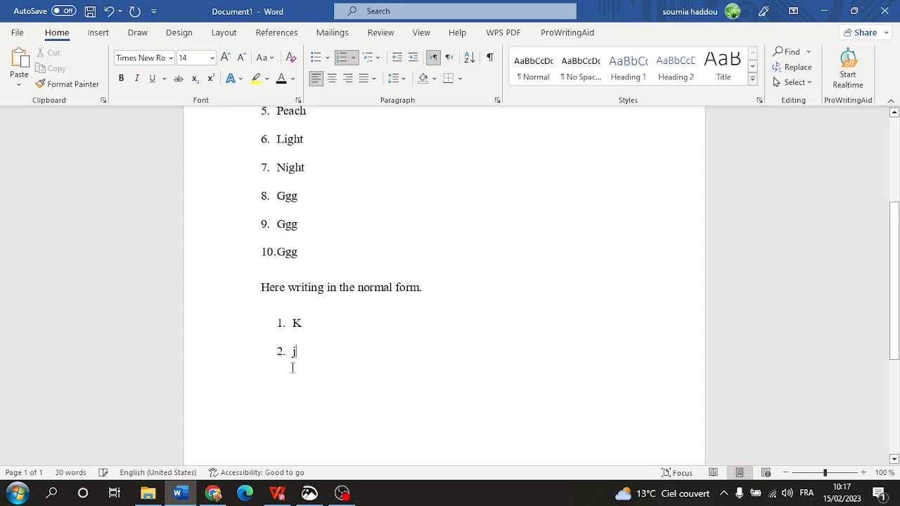
# Step: Undo the K and j items and number the empty line again, continuing the numbering from the list above
pyautogui.click(111, 10)
pyautogui.click(111, 11)
pyautogui.click(111, 10)
pyautogui.click(111, 11)
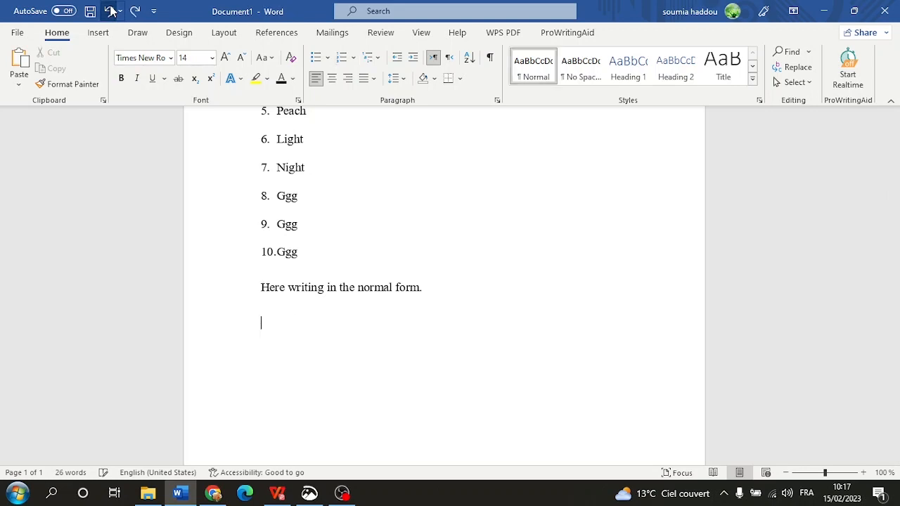
pyautogui.click(341, 57)
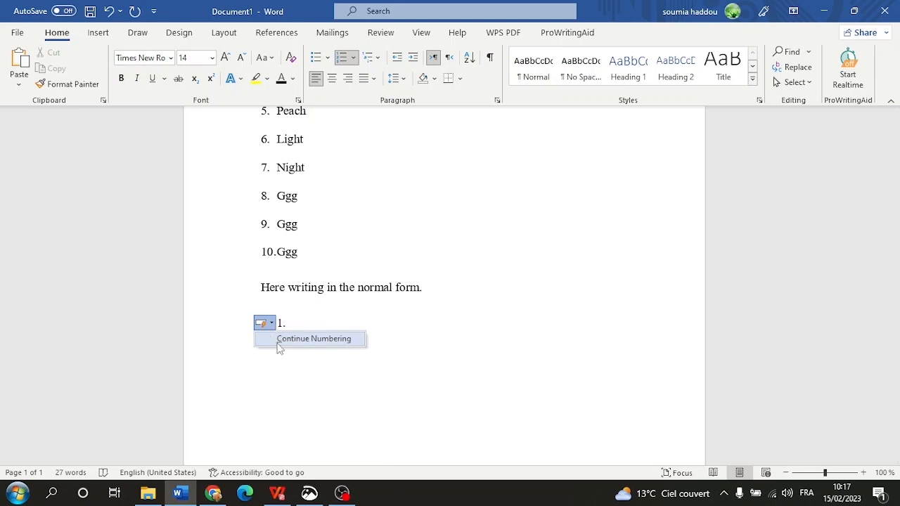
pyautogui.click(281, 339)
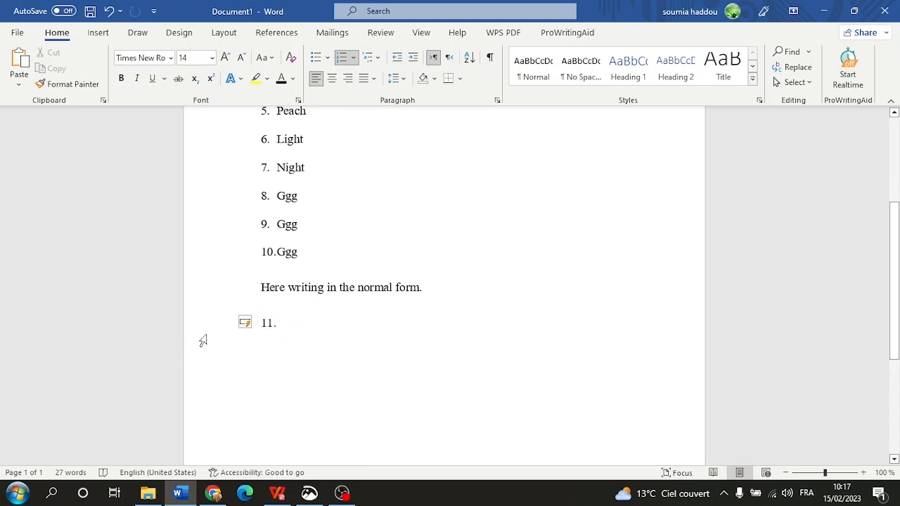
# Step: Select the list's numbers and shift the whole numbered list slightly to the left
pyautogui.scroll(3, 239, 385)
pyautogui.click(265, 216)
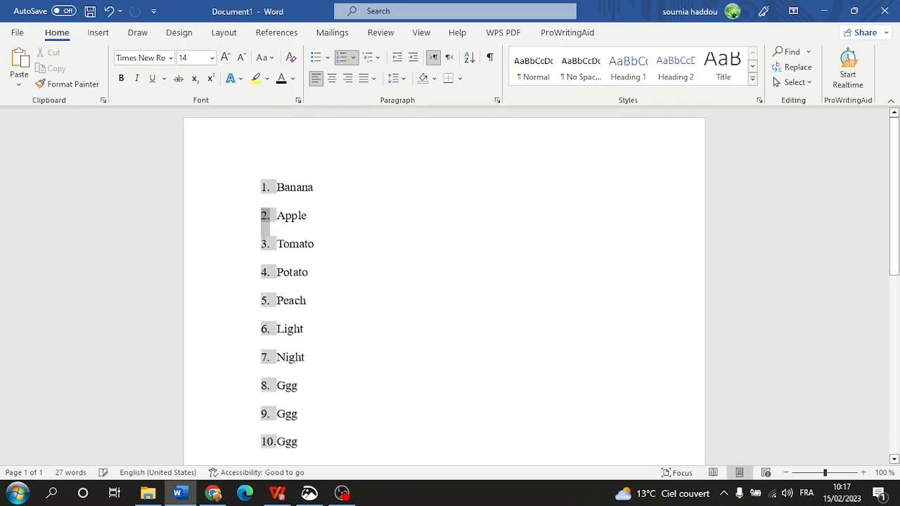
pyautogui.moveTo(264, 244); pyautogui.dragTo(208, 244)
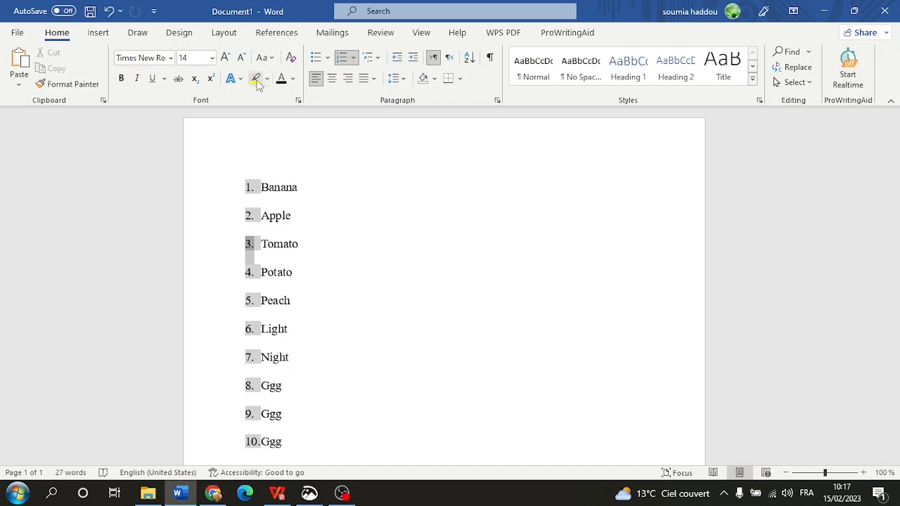
# Step: Color the numbers of the list red, leaving the item text black
pyautogui.click(292, 79)
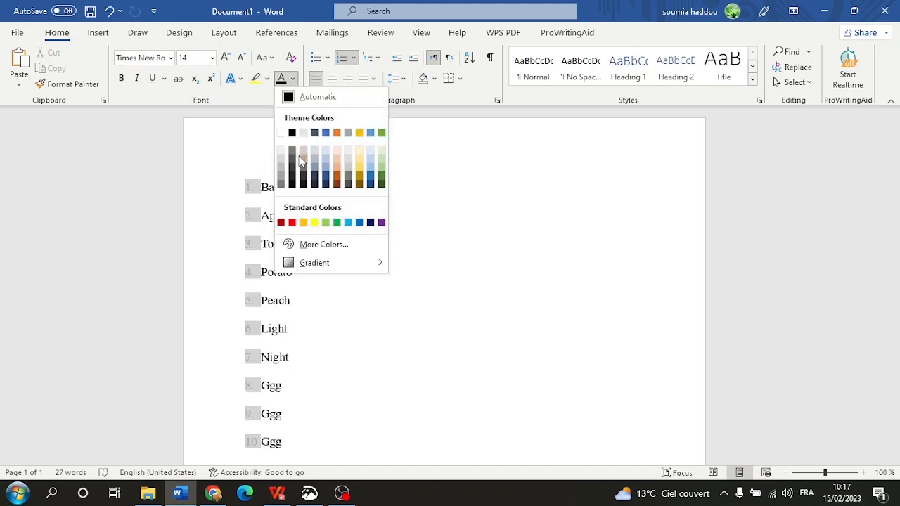
pyautogui.click(292, 223)
pyautogui.click(344, 242)
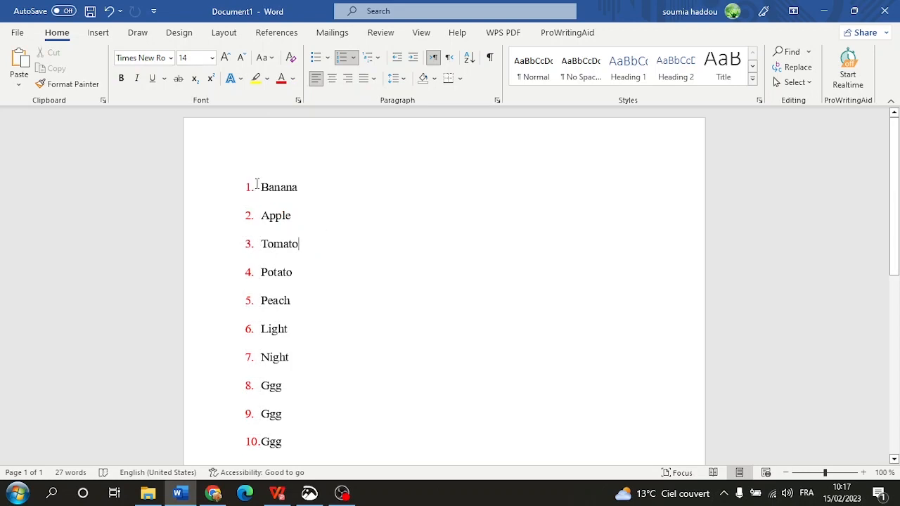
pyautogui.moveTo(245, 208); pyautogui.dragTo(244, 240)
pyautogui.click(322, 302)
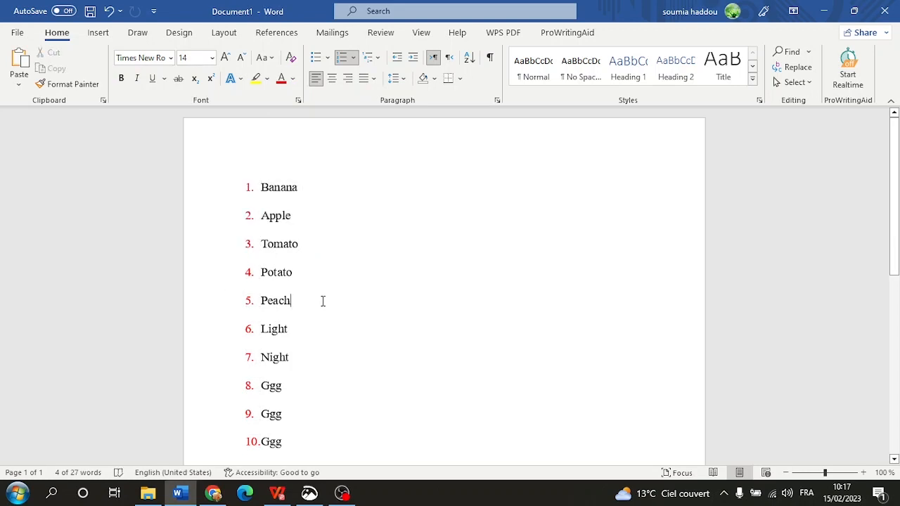
pyautogui.scroll(-5, 323, 301)
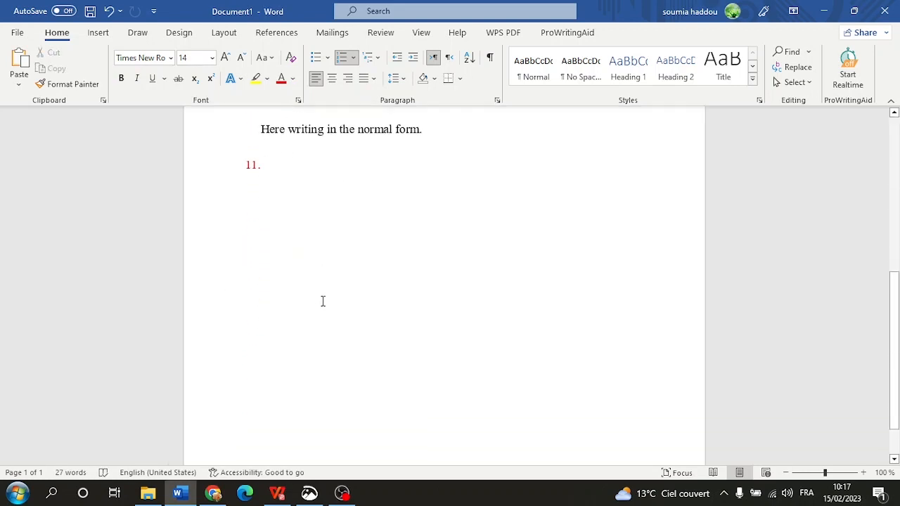
pyautogui.scroll(5, 321, 299)
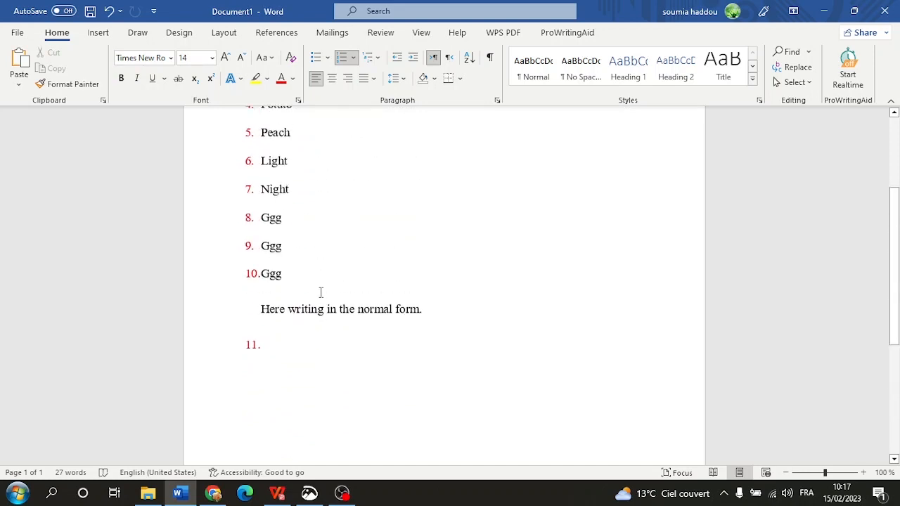
pyautogui.scroll(1, 316, 302)
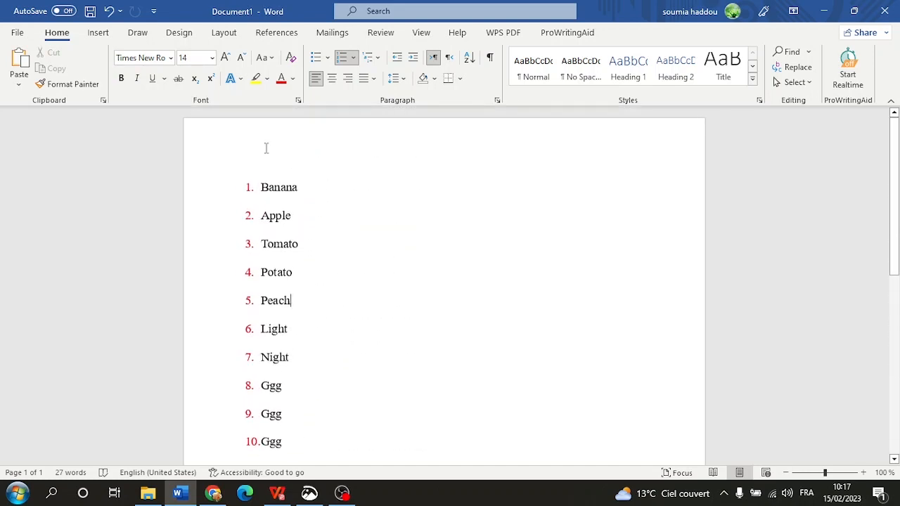
# Step: Examine the Wingdings symbols offered for defining a new bullet, without applying one to the list
pyautogui.click(328, 58)
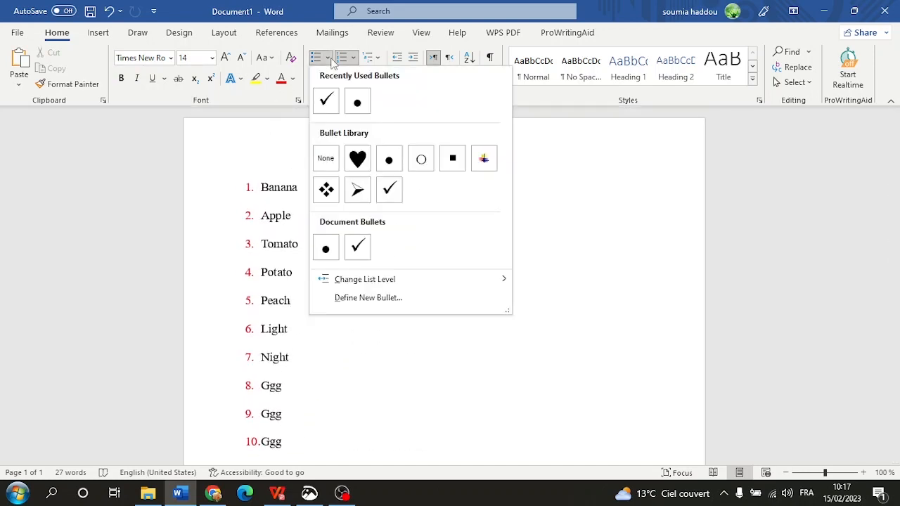
pyautogui.click(410, 298)
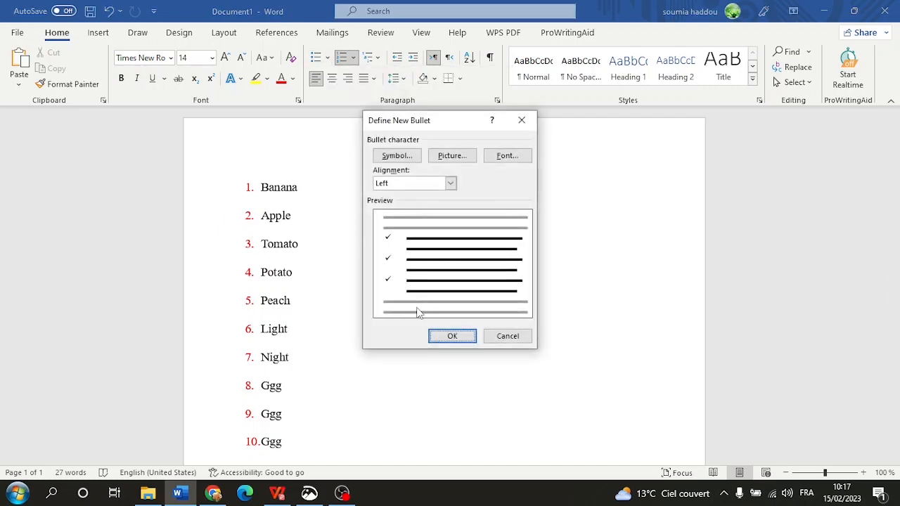
pyautogui.click(397, 158)
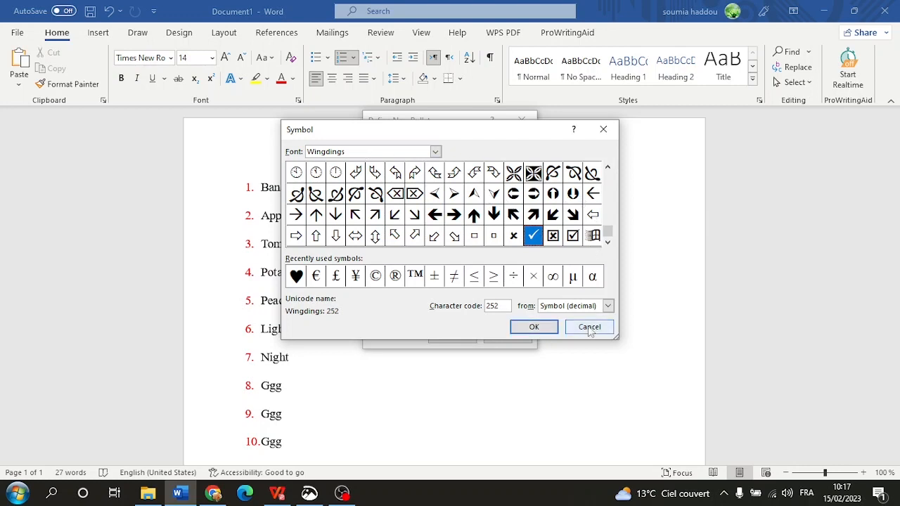
pyautogui.click(533, 326)
pyautogui.click(522, 120)
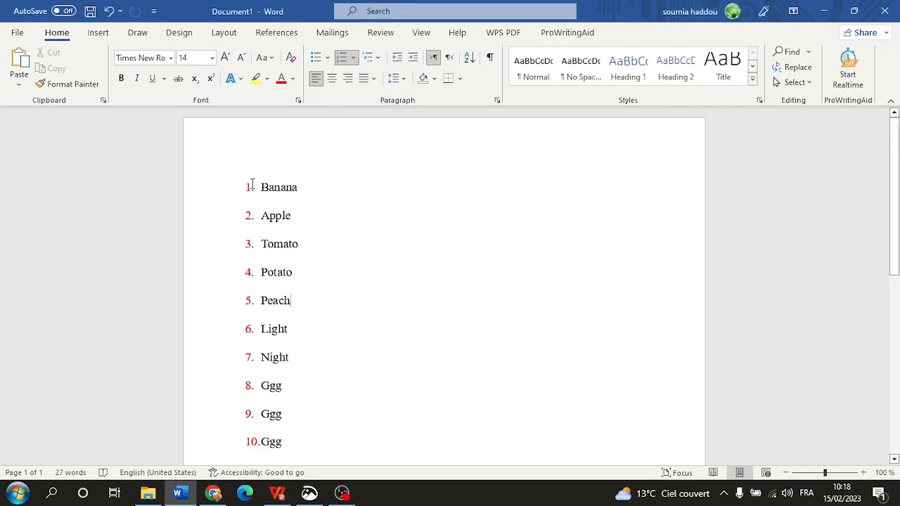
# Step: Undo the recent list changes and clear all content from the document
pyautogui.moveTo(251, 185); pyautogui.dragTo(363, 305)
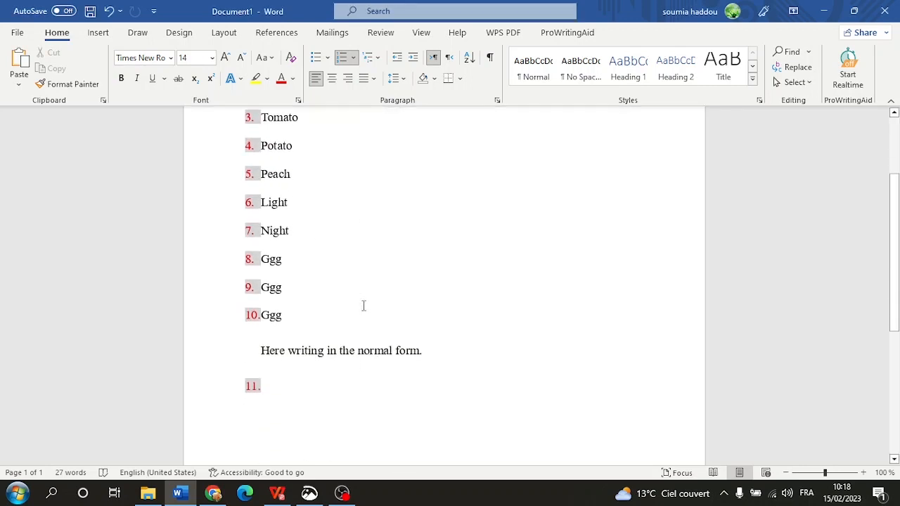
pyautogui.click(124, 15)
pyautogui.click(125, 15)
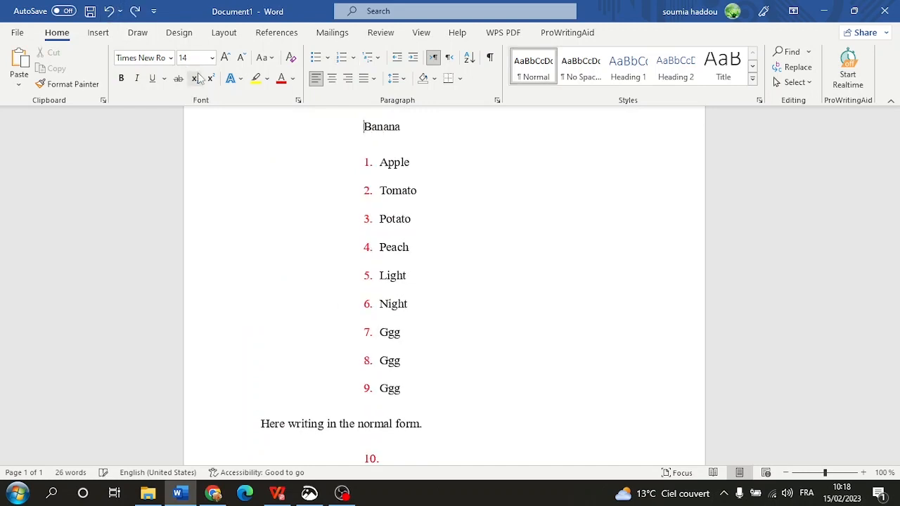
pyautogui.hotkey('ctrl', 'a')
pyautogui.press('Delete')
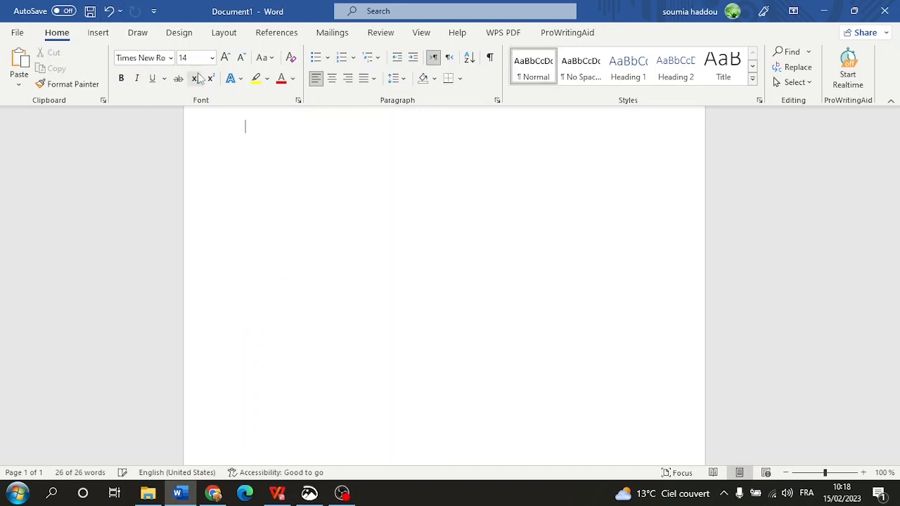
pyautogui.scroll(1, 355, 328)
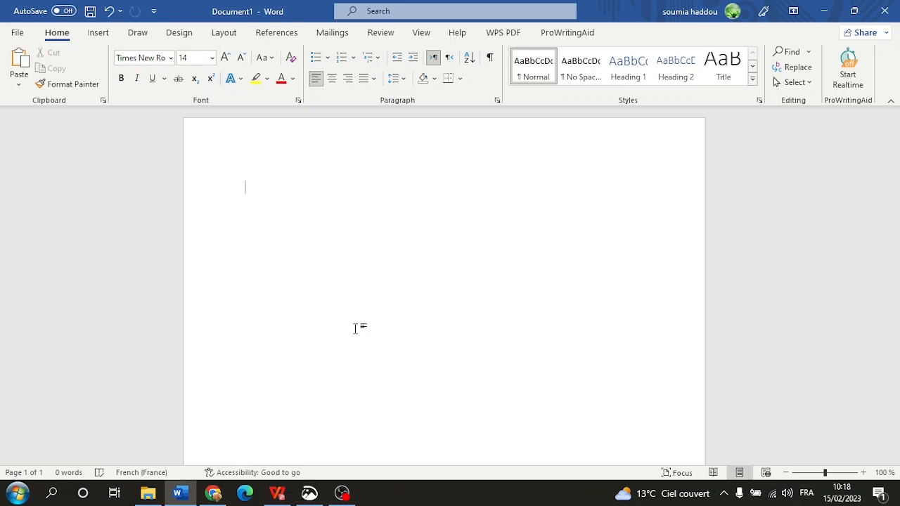
# Step: Switch to Chrome and copy the Temple of Portunus image from the smarthistory.org Roman architecture page
pyautogui.click(213, 493)
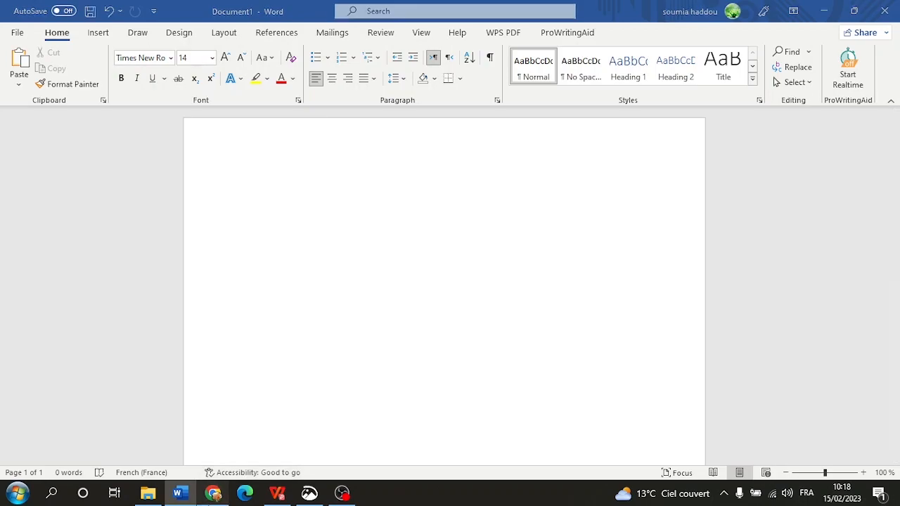
pyautogui.scroll(3, 291, 421)
pyautogui.scroll(-5, 492, 362)
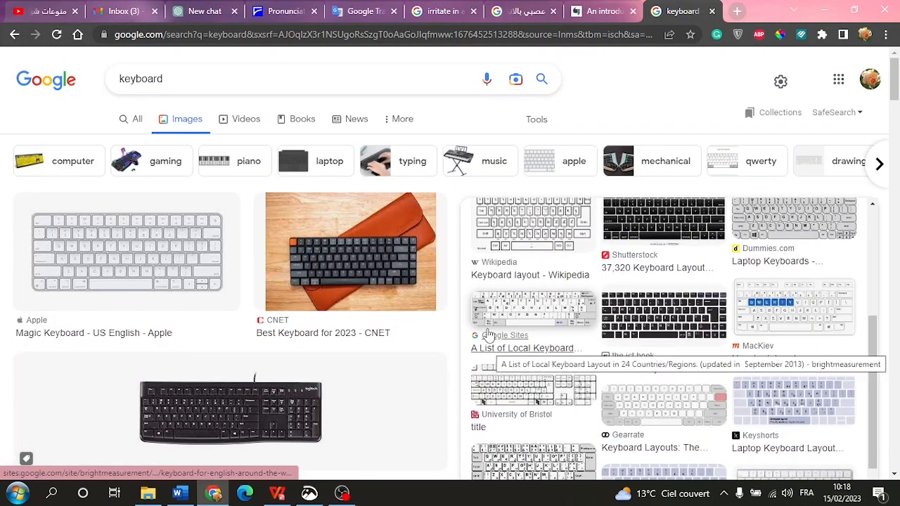
pyautogui.hotkey('ctrl', 'shift', 'Tab')
pyautogui.scroll(8, 587, 293)
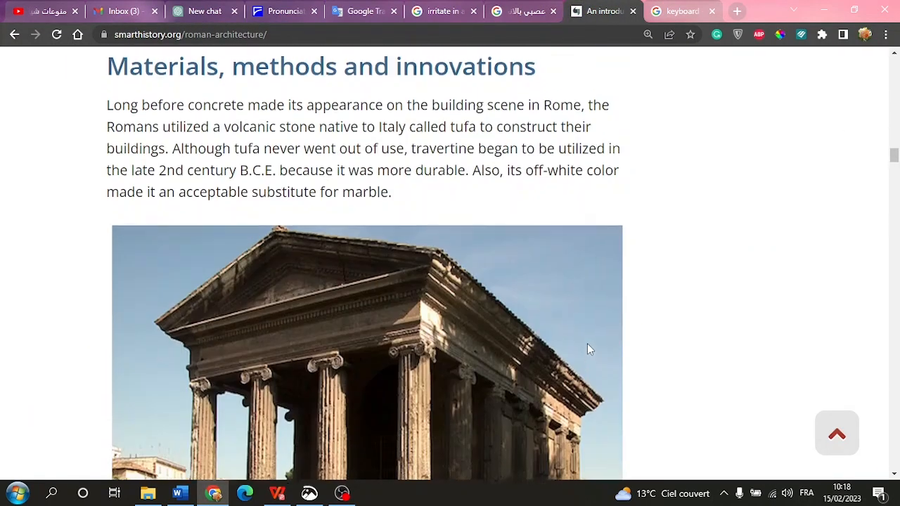
pyautogui.scroll(-3, 586, 345)
pyautogui.rightClick(390, 190)
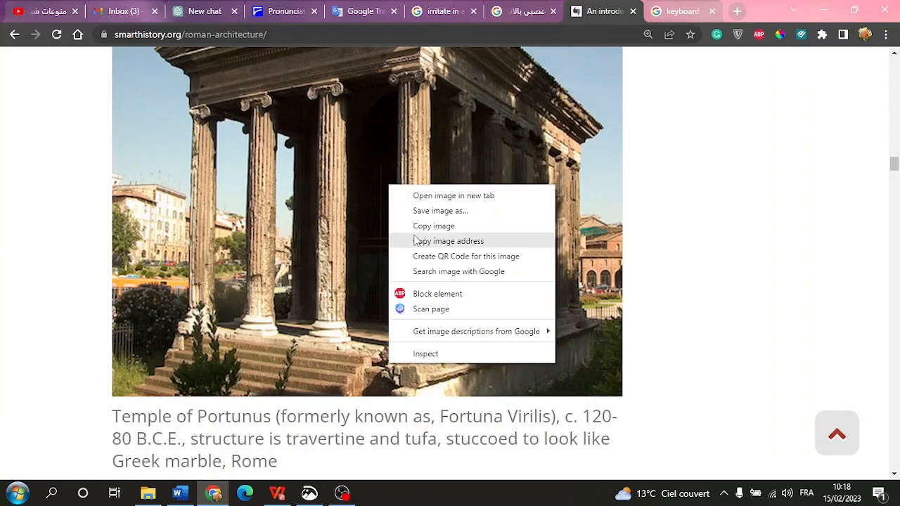
pyautogui.click(395, 226)
# Step: Switch back to Word and paste the copied temple image into the blank document
pyautogui.click(178, 493)
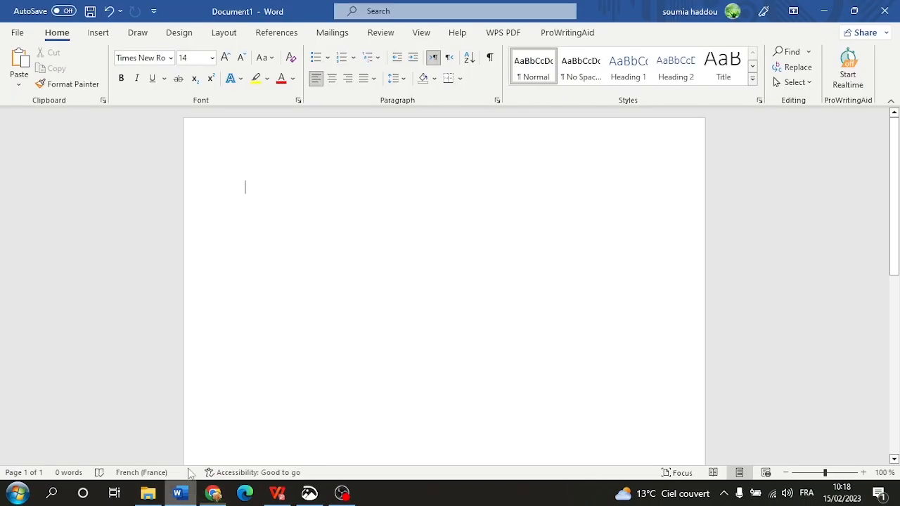
pyautogui.rightClick(274, 221)
pyautogui.click(323, 310)
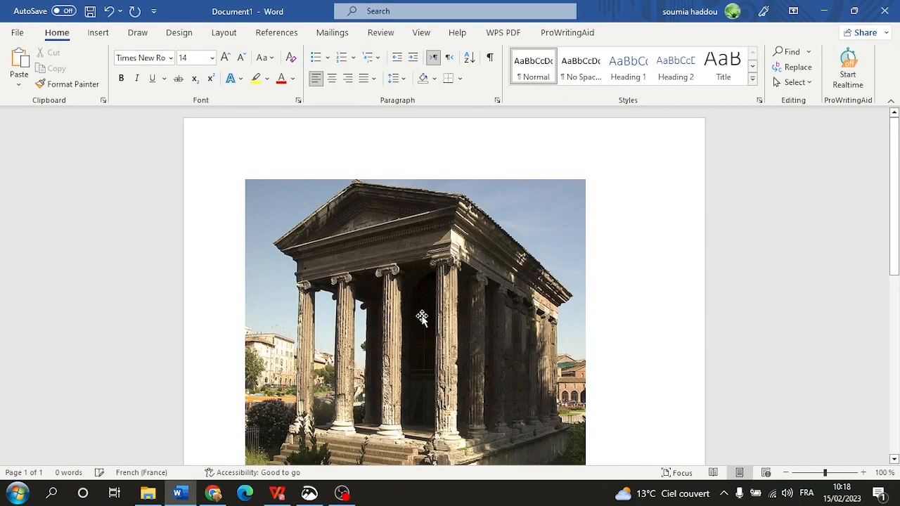
pyautogui.scroll(-5, 496, 330)
pyautogui.scroll(5, 494, 332)
# Step: Insert the picture Annotation 2023-02-09 145554.png from this device's Images folder above the temple picture
pyautogui.click(98, 33)
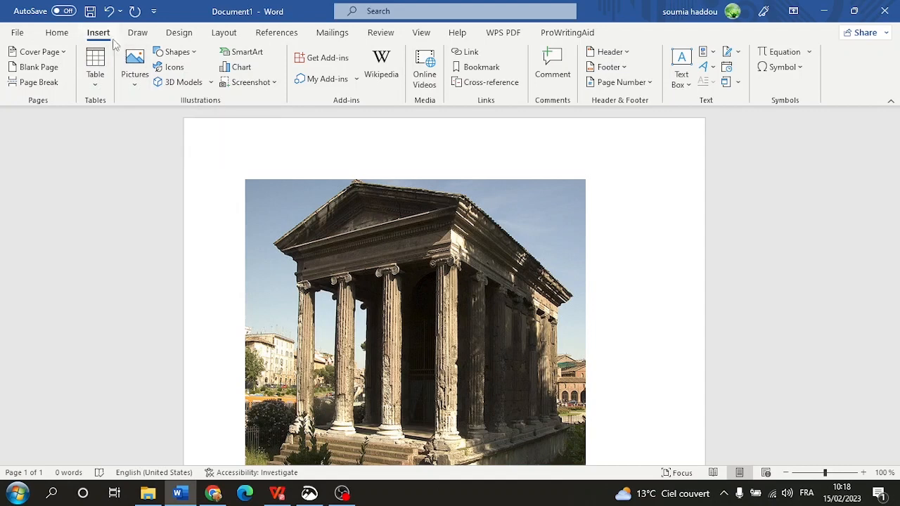
pyautogui.click(137, 77)
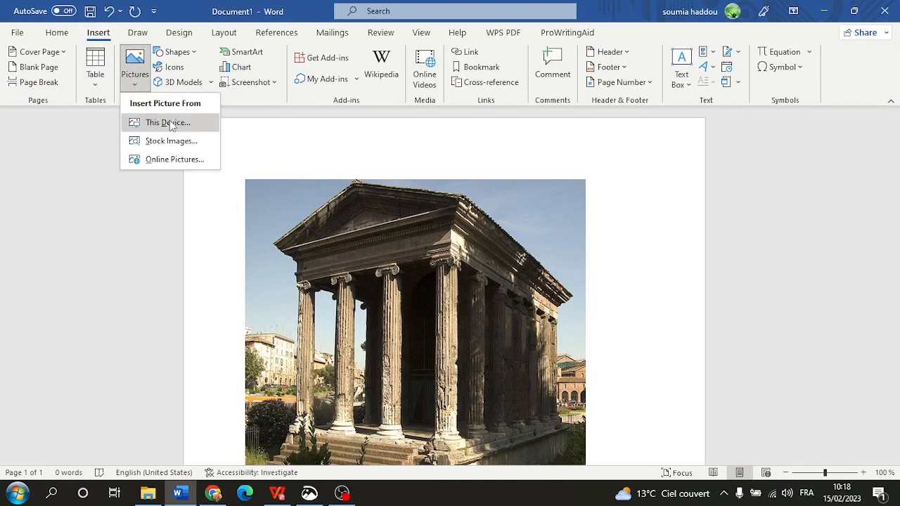
pyautogui.click(169, 121)
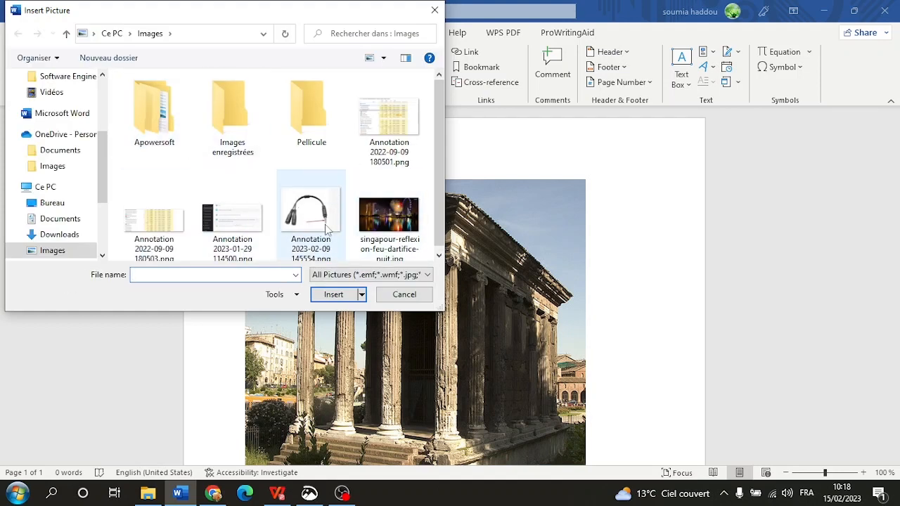
pyautogui.click(325, 224)
pyautogui.scroll(3, 80, 136)
pyautogui.scroll(-1, 50, 166)
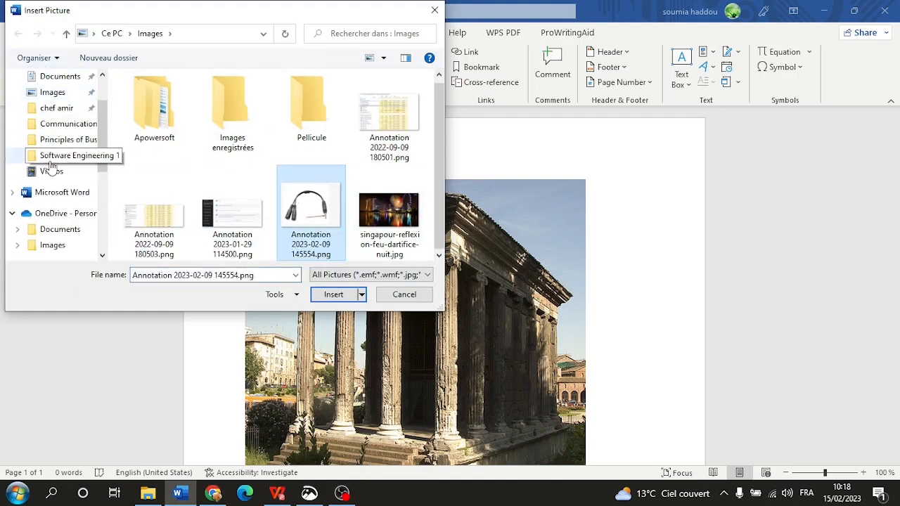
pyautogui.click(334, 298)
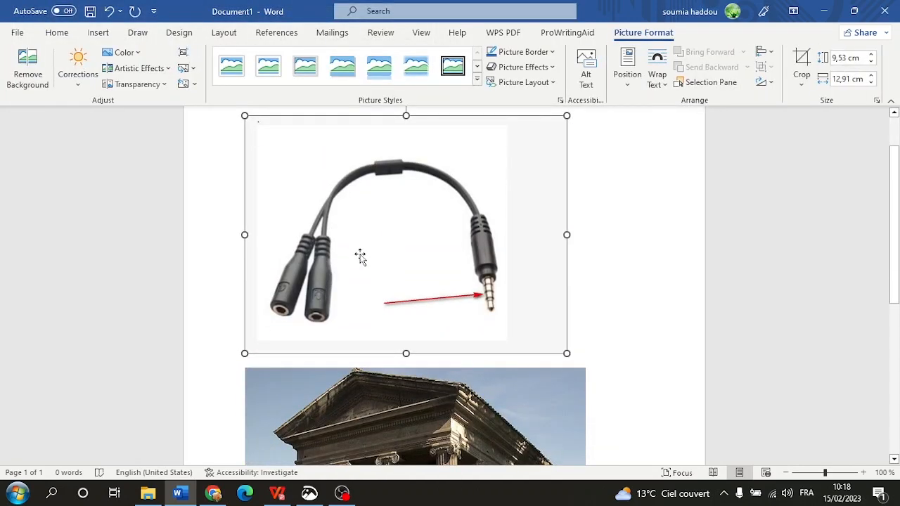
# Step: Examine the placement of both pictures and the text wrapping choices in the temple picture's layout options
pyautogui.click(609, 282)
pyautogui.scroll(-3, 610, 285)
pyautogui.click(372, 296)
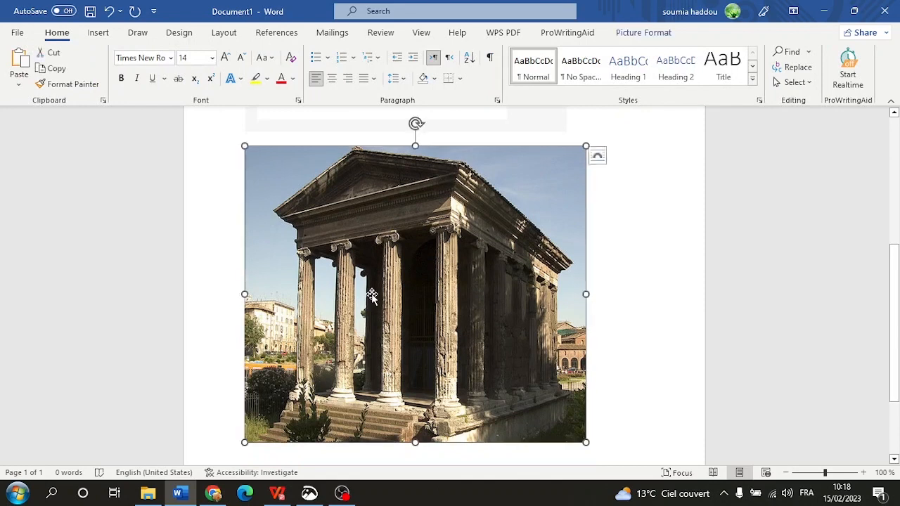
pyautogui.scroll(-1, 607, 311)
pyautogui.click(607, 311)
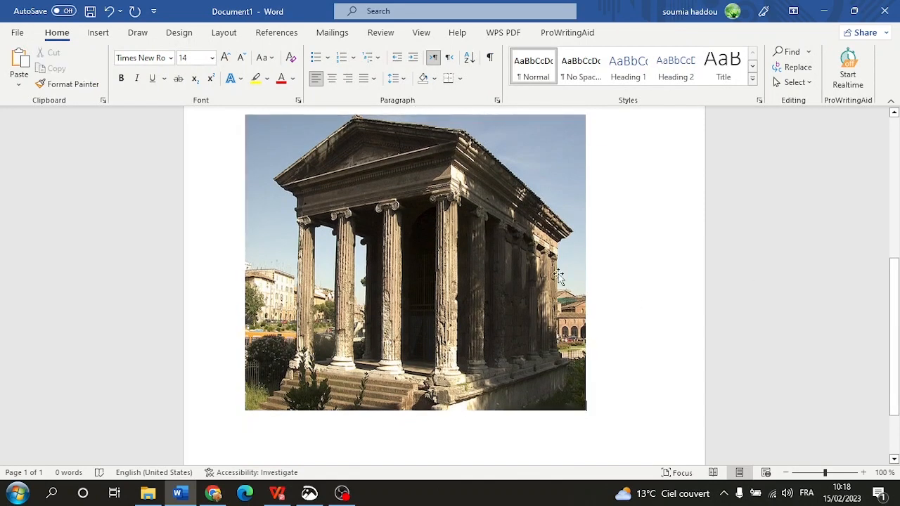
pyautogui.click(436, 251)
pyautogui.click(608, 128)
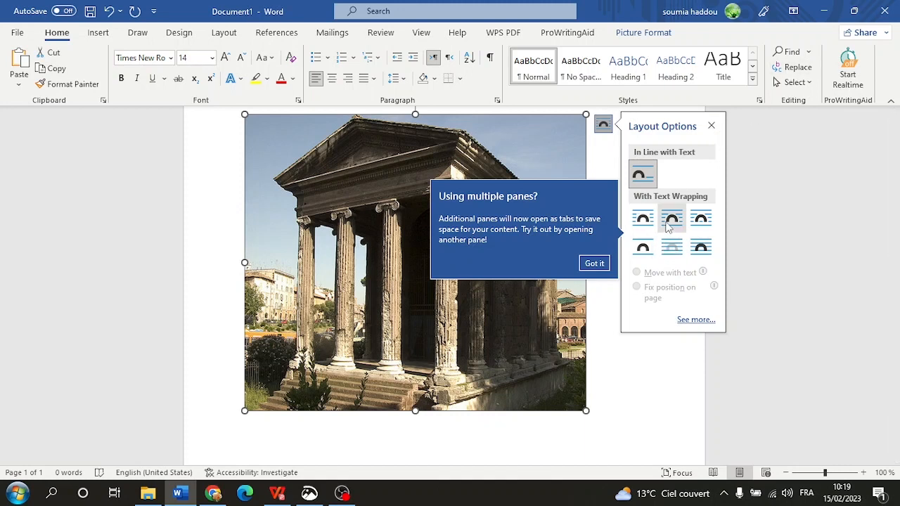
pyautogui.click(633, 224)
pyautogui.click(691, 362)
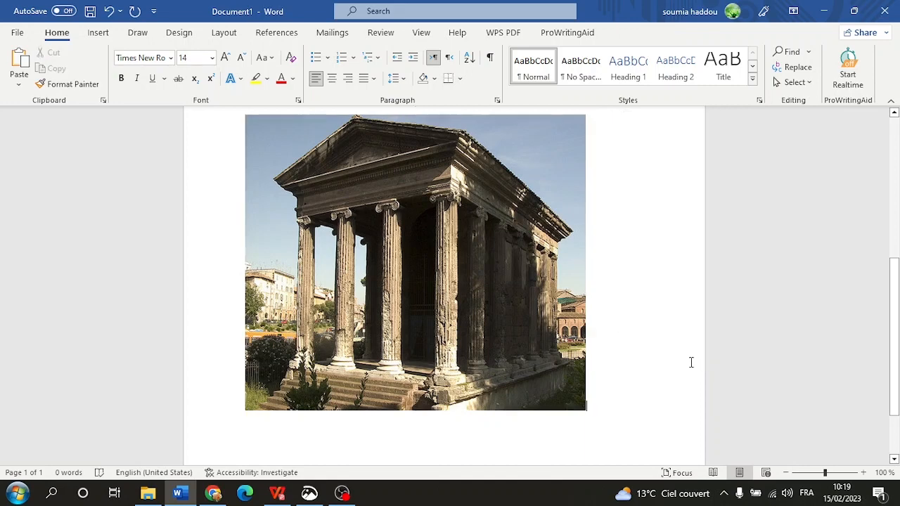
pyautogui.scroll(2, 659, 357)
pyautogui.scroll(2, 658, 353)
pyautogui.scroll(-4, 653, 344)
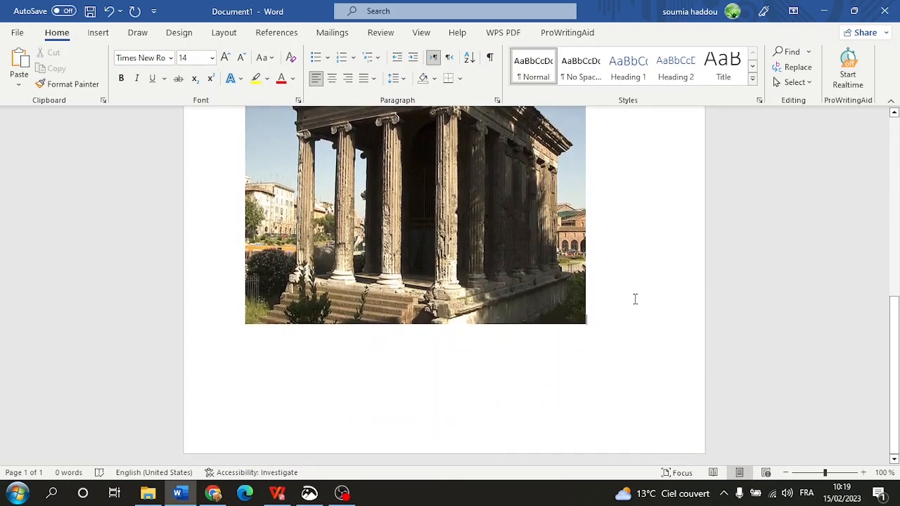
pyautogui.scroll(3, 613, 246)
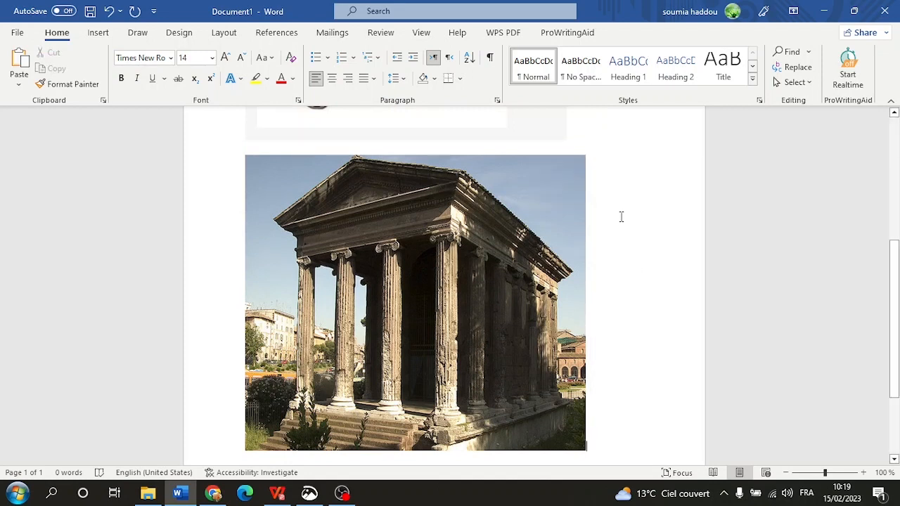
# Step: Set the temple picture's text wrapping to Tight in its layout options
pyautogui.click(496, 343)
pyautogui.click(603, 171)
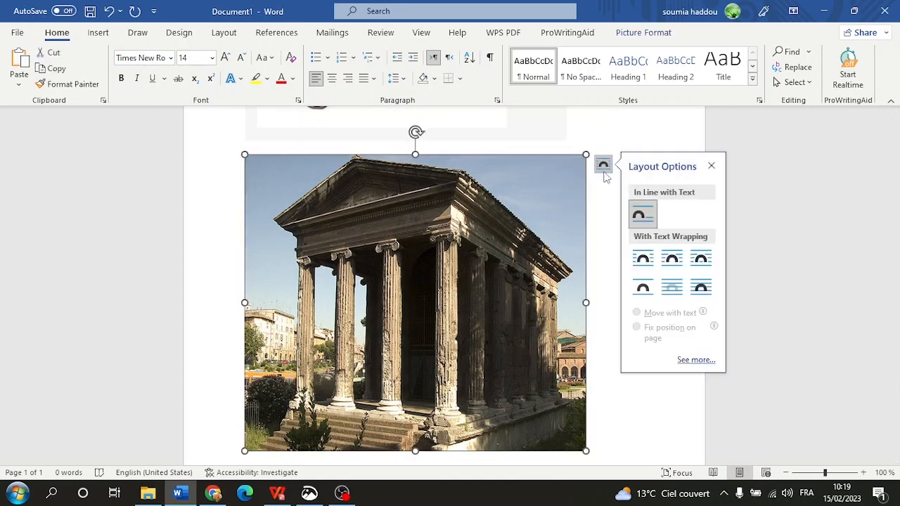
pyautogui.click(672, 260)
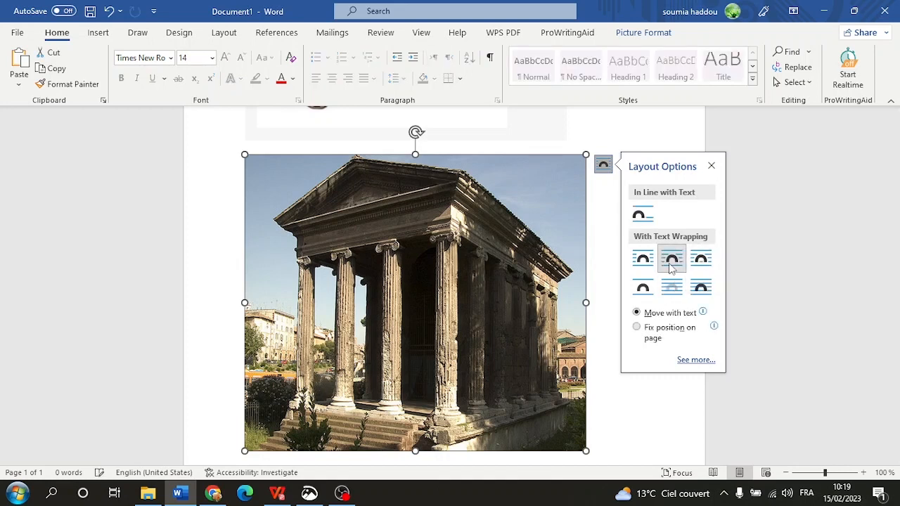
# Step: Try to place one long unbroken string of the letter g beside the temple picture, and undo it
pyautogui.click(597, 217)
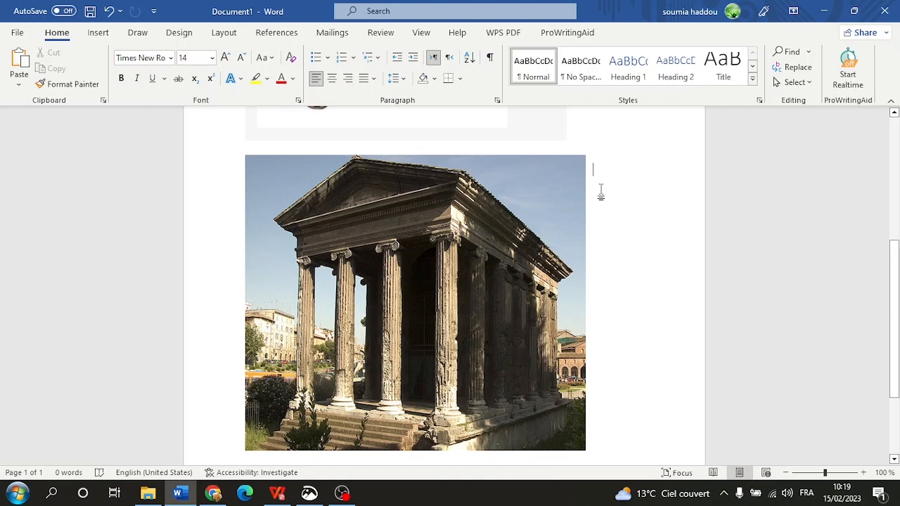
pyautogui.write('ggggggggggggggggggggggggggg')
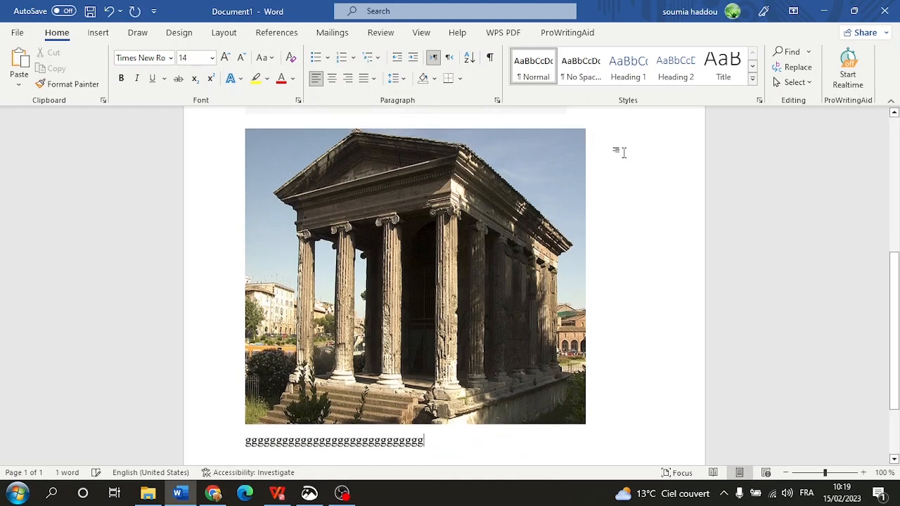
pyautogui.click(109, 10)
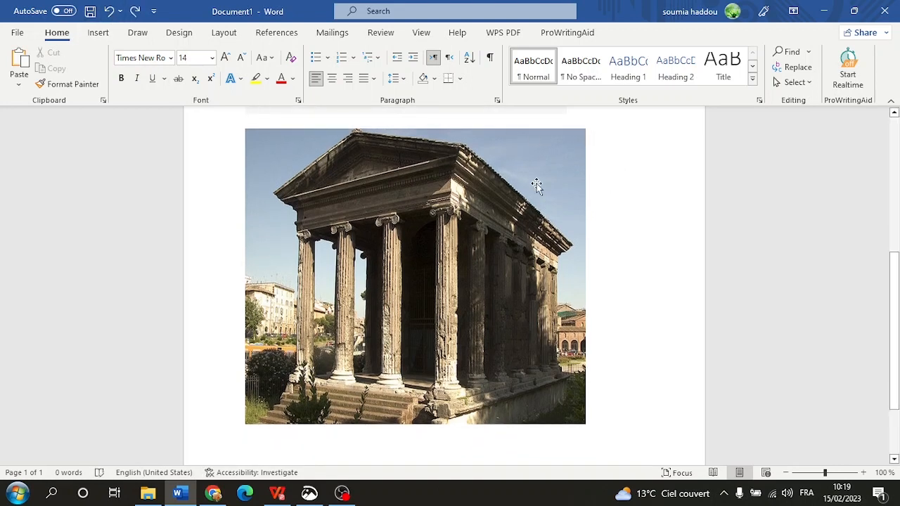
# Step: Enter the short lines "ggg" and "gggg" beside the temple picture, delete them, and reselect the picture
pyautogui.write('ggg')
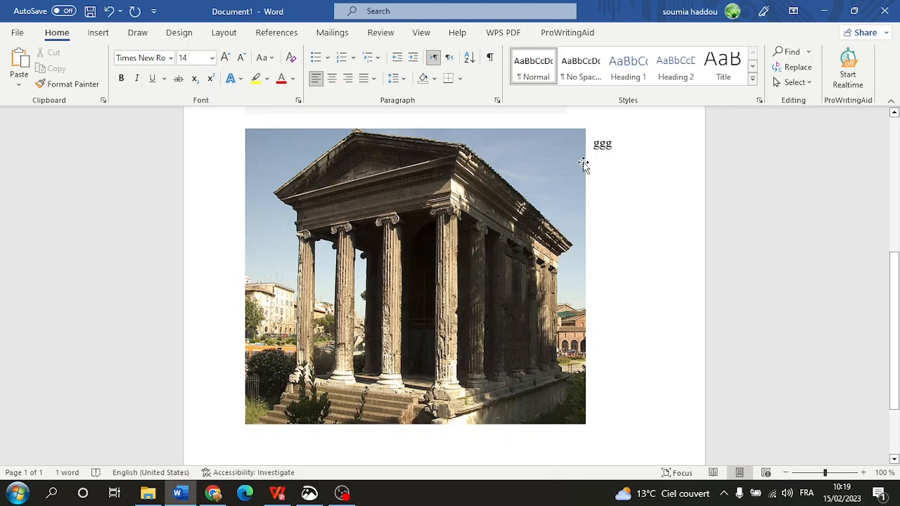
pyautogui.press('Return')
pyautogui.write('gggg')
pyautogui.press('Return')
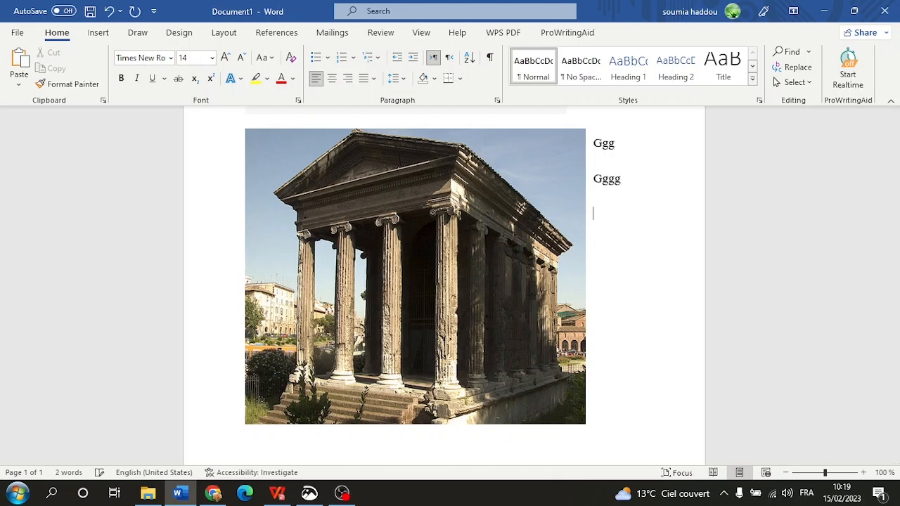
pyautogui.moveTo(592, 136); pyautogui.dragTo(633, 200)
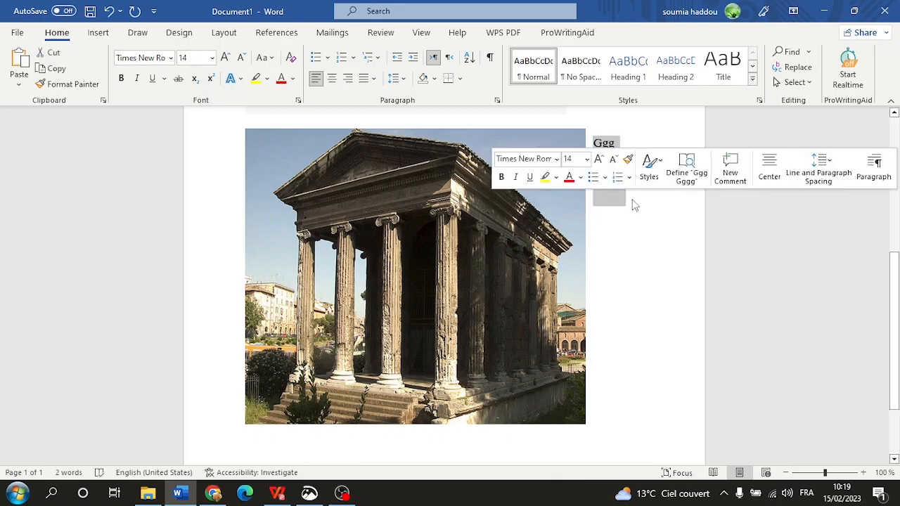
pyautogui.press('BackSpace')
pyautogui.click(430, 240)
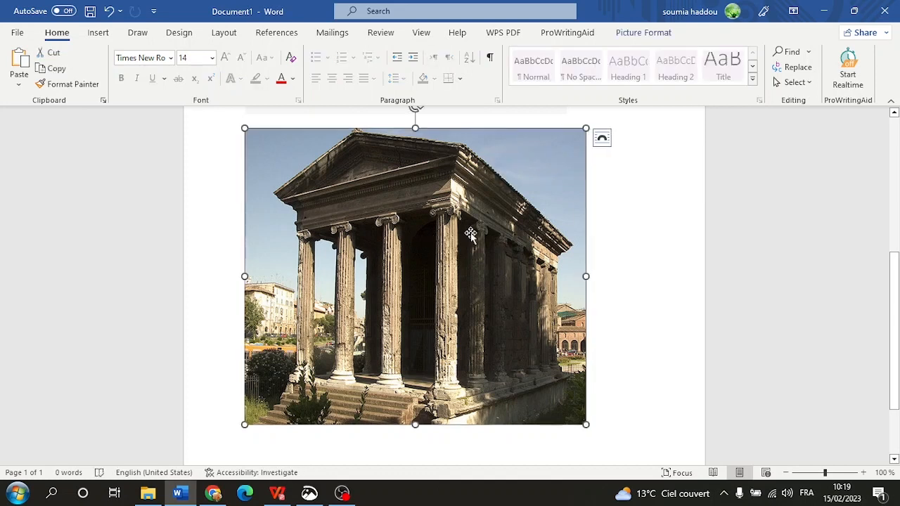
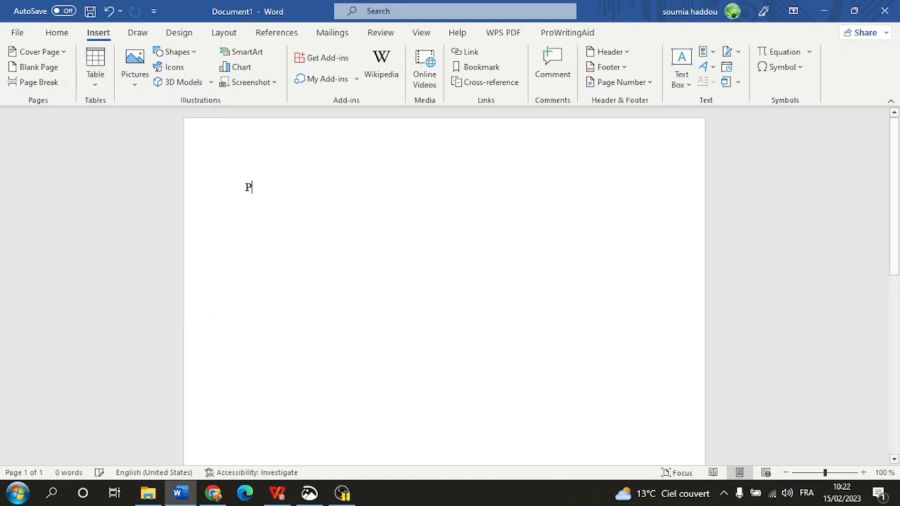
# Step: Insert a table with 5 columns and 2 rows through the Insert Table dialog, and undo the insertion
pyautogui.write('p')
pyautogui.press('BackSpace')
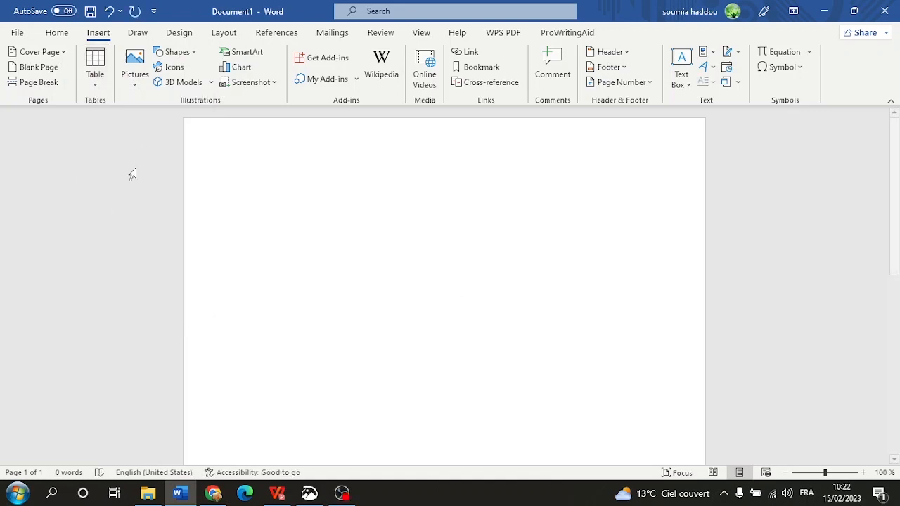
pyautogui.click(95, 67)
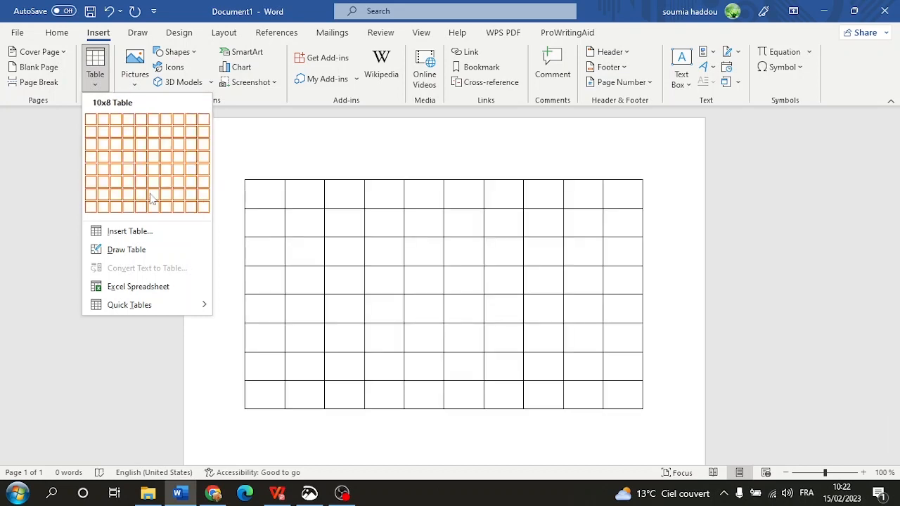
pyautogui.click(139, 231)
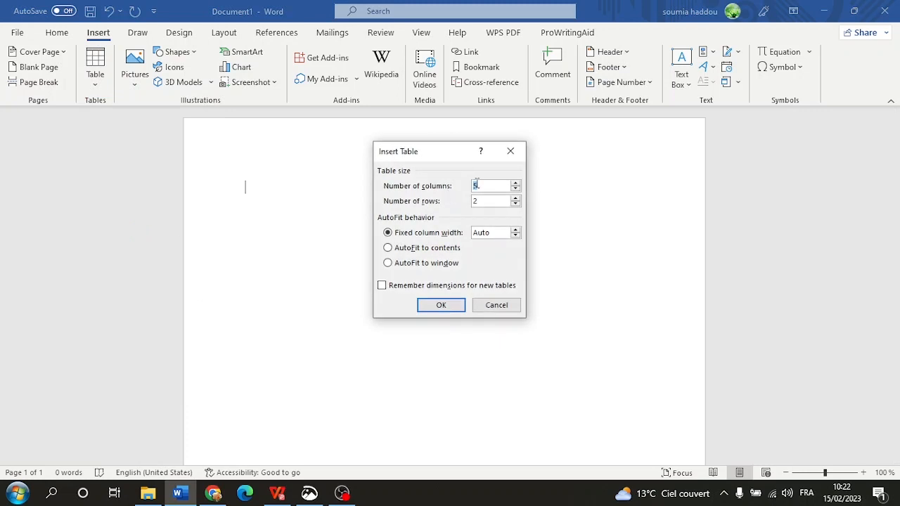
pyautogui.click(440, 310)
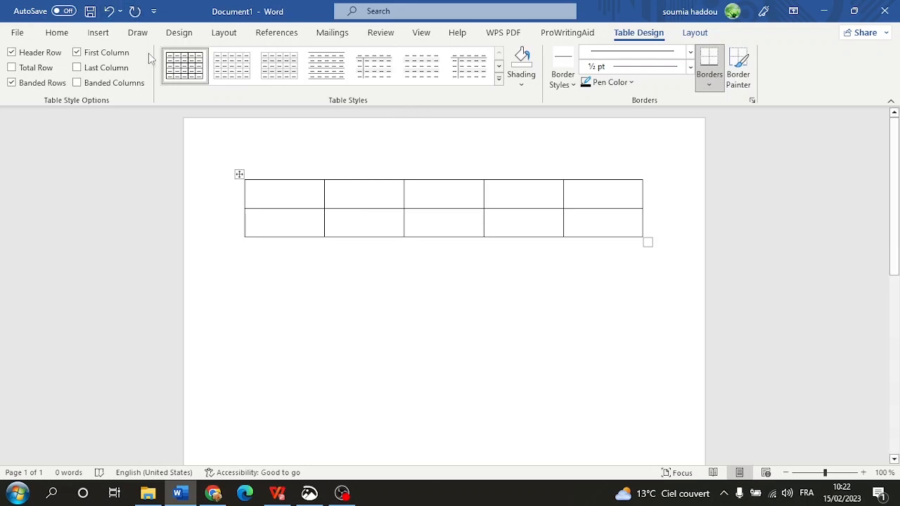
pyautogui.click(108, 11)
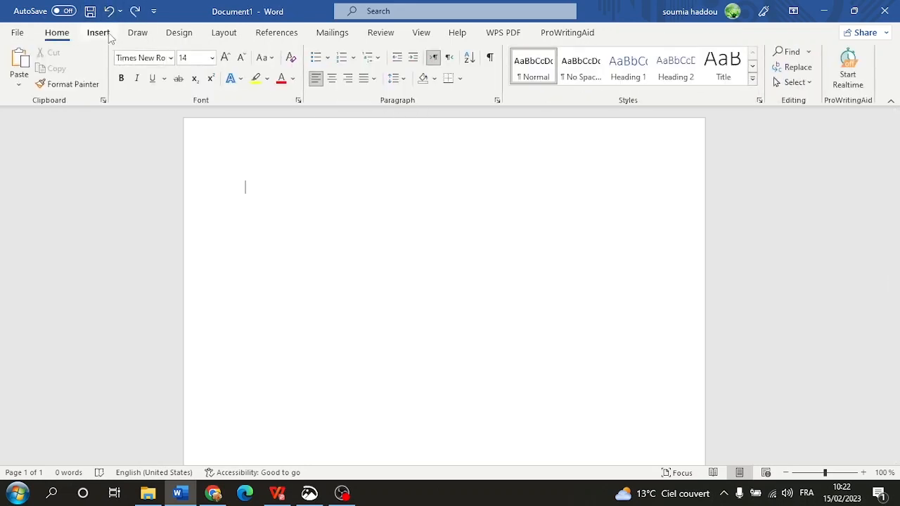
# Step: Insert a table of 2 columns by 4 rows and enter "Hello" in its first cell
pyautogui.click(105, 33)
pyautogui.click(95, 67)
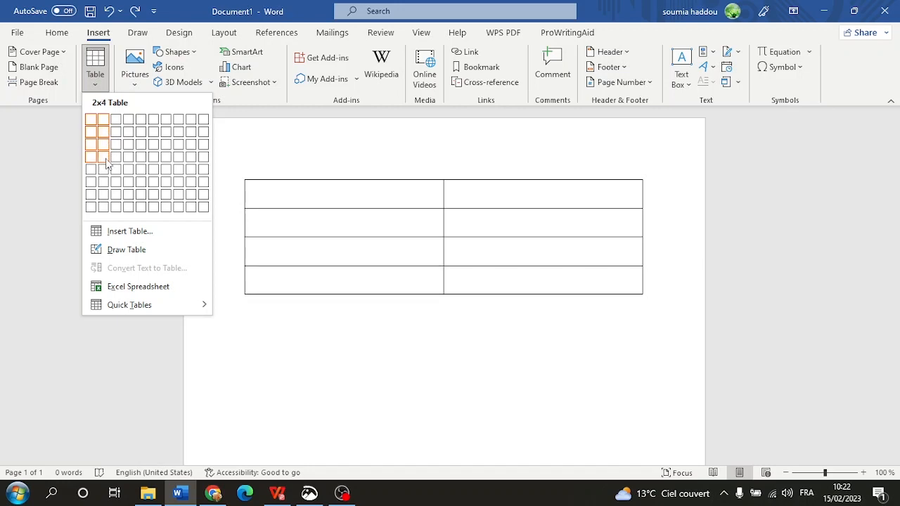
pyautogui.click(107, 163)
pyautogui.write('Hello')
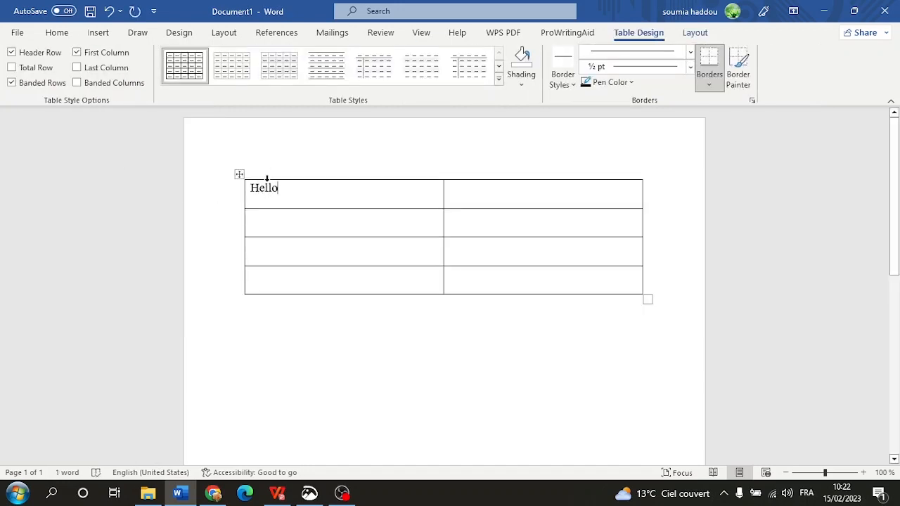
# Step: Copy the table's first cell containing "Hello"
pyautogui.tripleClick(266, 195)
pyautogui.rightClick(267, 196)
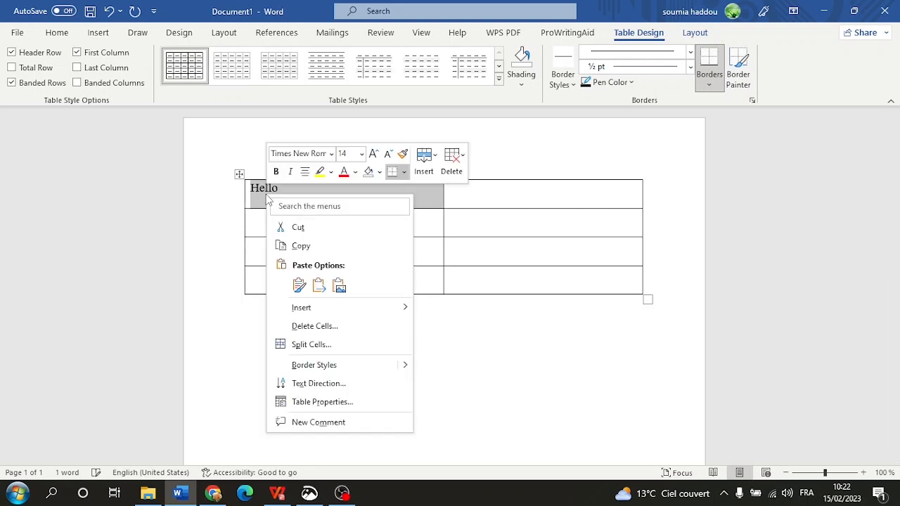
pyautogui.click(309, 244)
pyautogui.click(312, 234)
# Step: Select all table cells, paste the copied "Hello" into them with Keep Text Only, and undo the paste
pyautogui.moveTo(319, 195); pyautogui.dragTo(466, 271)
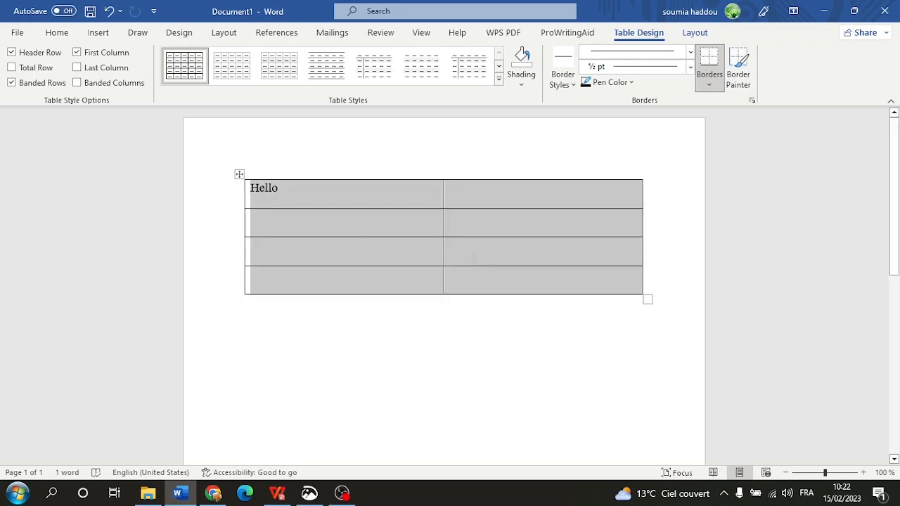
pyautogui.rightClick(466, 239)
pyautogui.click(599, 274)
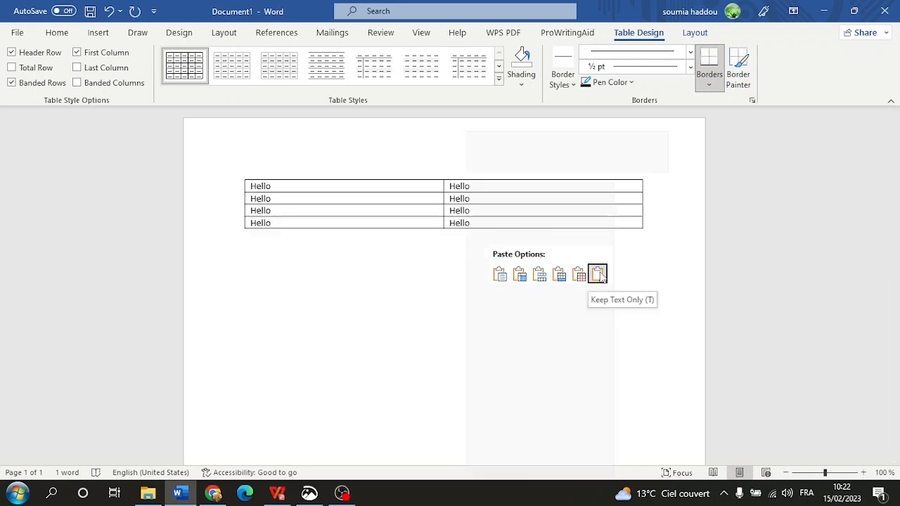
pyautogui.click(600, 272)
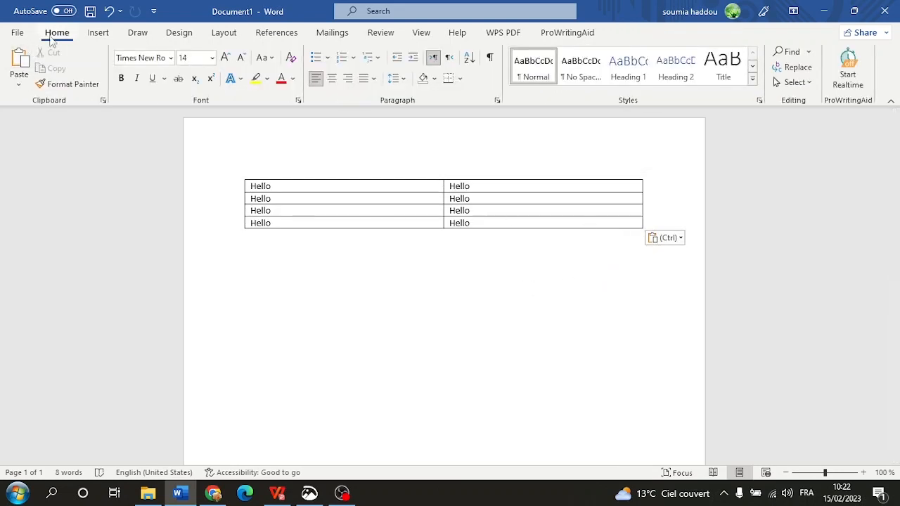
pyautogui.click(109, 11)
# Step: Paste the copied "Hello" cell over all table cells with its original text formatting, and undo the paste
pyautogui.rightClick(358, 234)
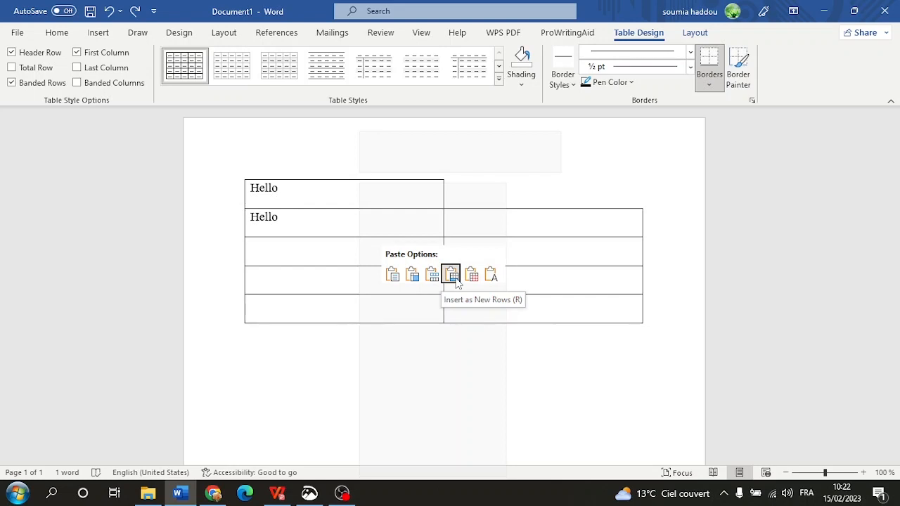
pyautogui.click(411, 274)
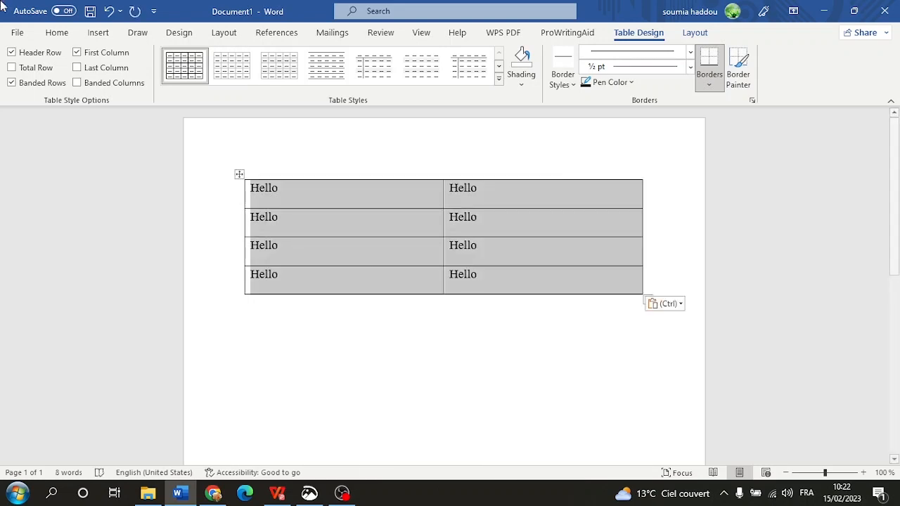
pyautogui.click(109, 11)
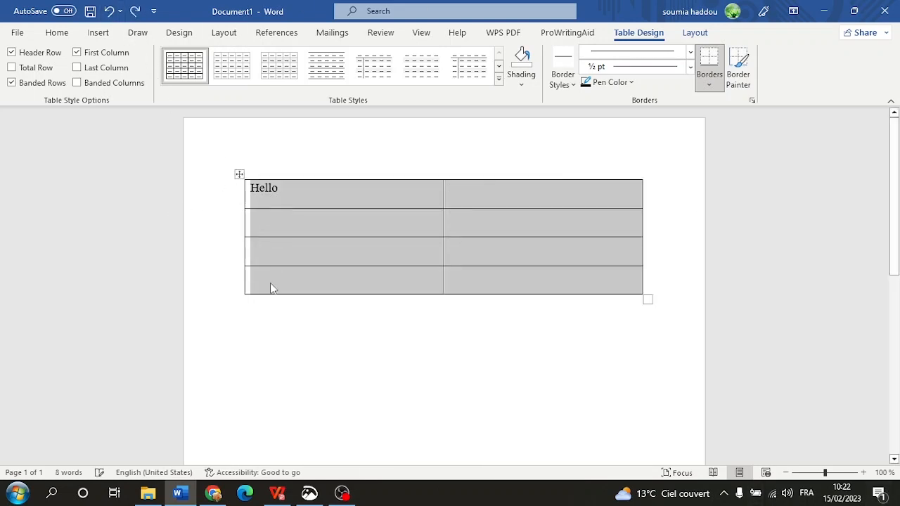
# Step: Paste the copied "Hello" into all selected table cells with the Cell Contents option
pyautogui.rightClick(325, 195)
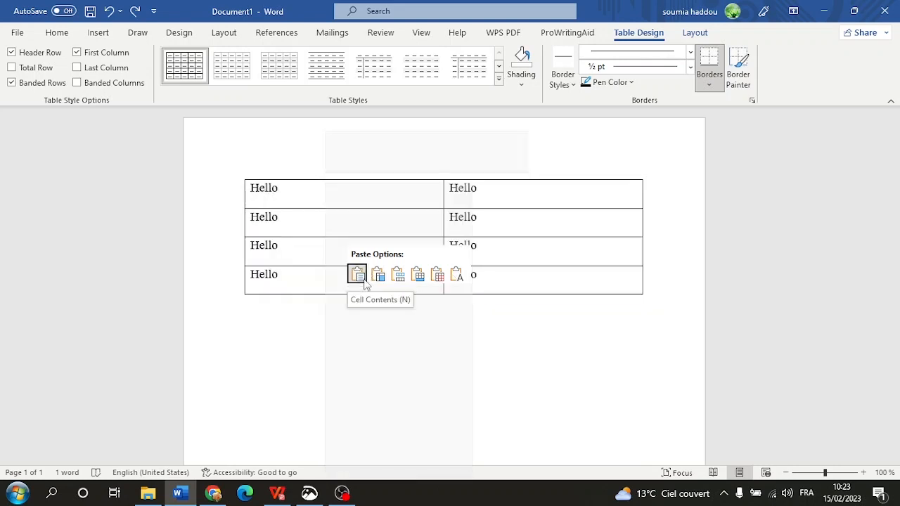
pyautogui.click(357, 274)
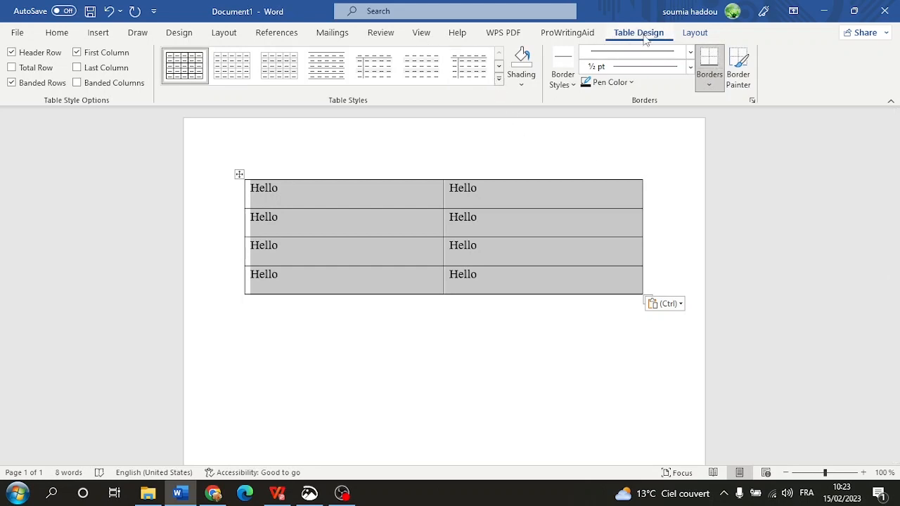
# Step: Apply a dark black grid style to the table and undo the style change
pyautogui.click(498, 80)
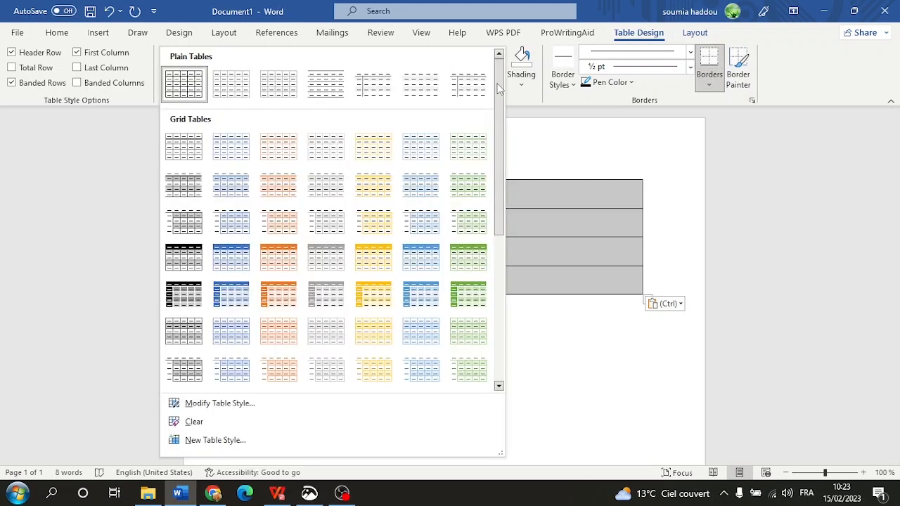
pyautogui.click(185, 292)
pyautogui.click(395, 363)
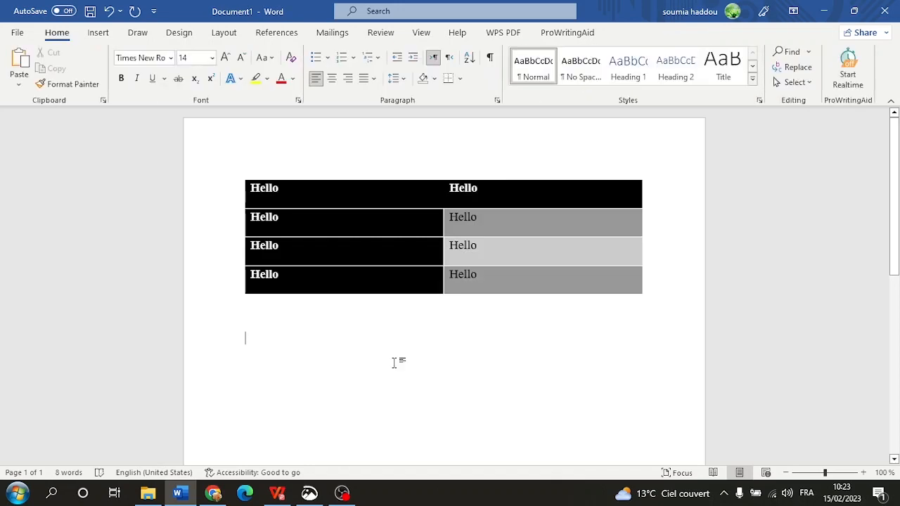
pyautogui.click(110, 11)
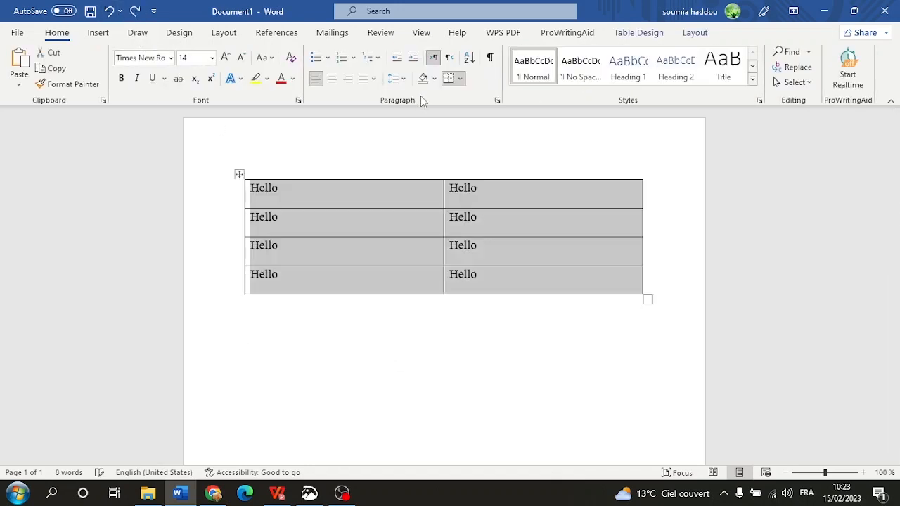
# Step: Try a plain banded style, a light green banded grid style and a solid black list style on the table
pyautogui.click(641, 31)
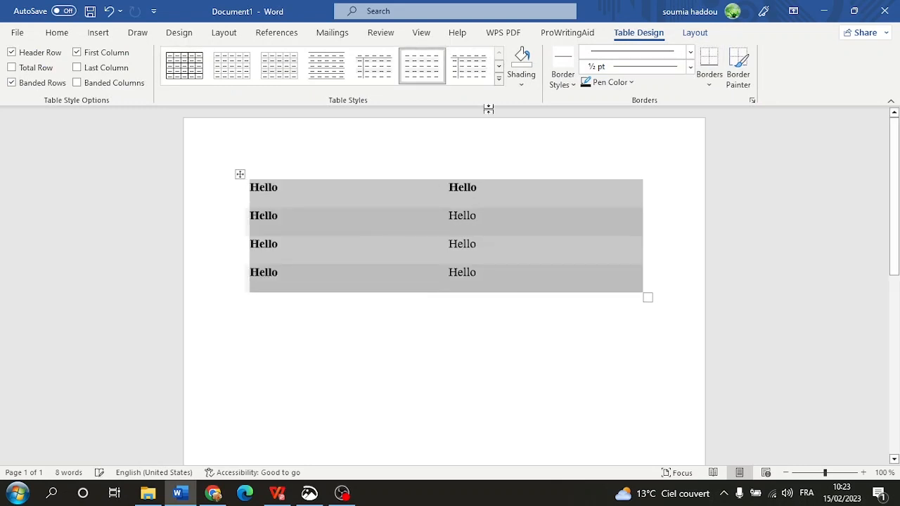
pyautogui.click(500, 79)
pyautogui.click(469, 189)
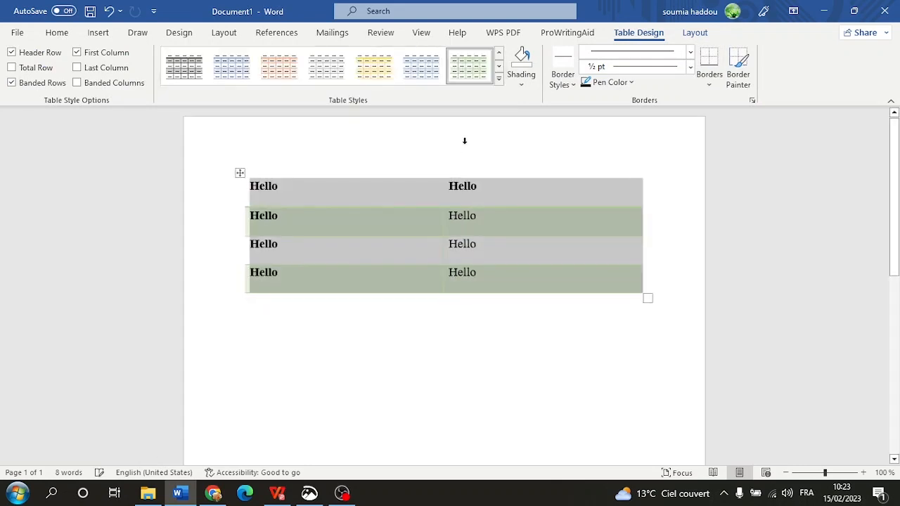
pyautogui.click(498, 80)
pyautogui.scroll(-5, 372, 222)
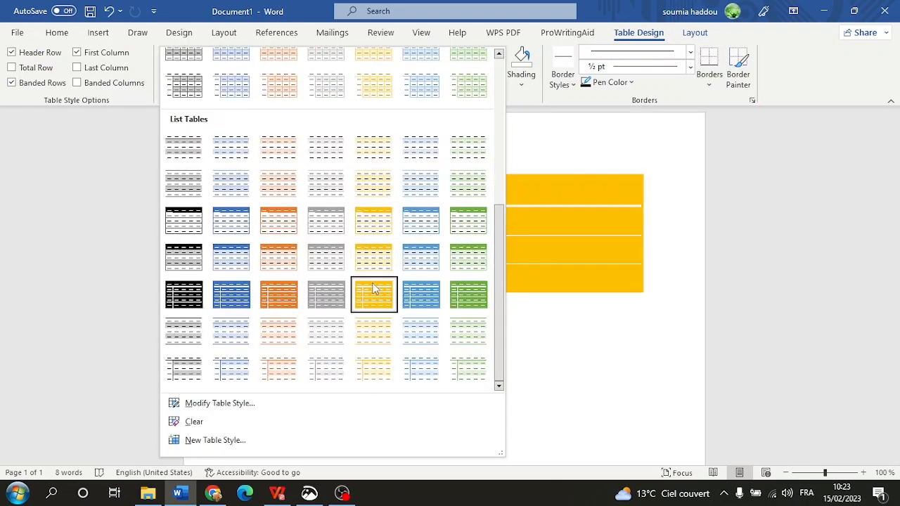
pyautogui.click(183, 294)
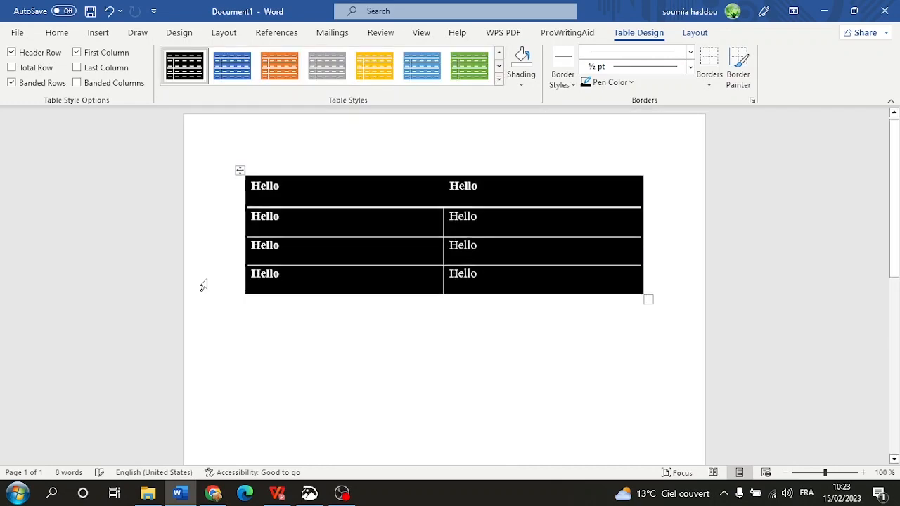
# Step: Apply the gold list style with a solid header row and light banded rows to the table
pyautogui.click(499, 78)
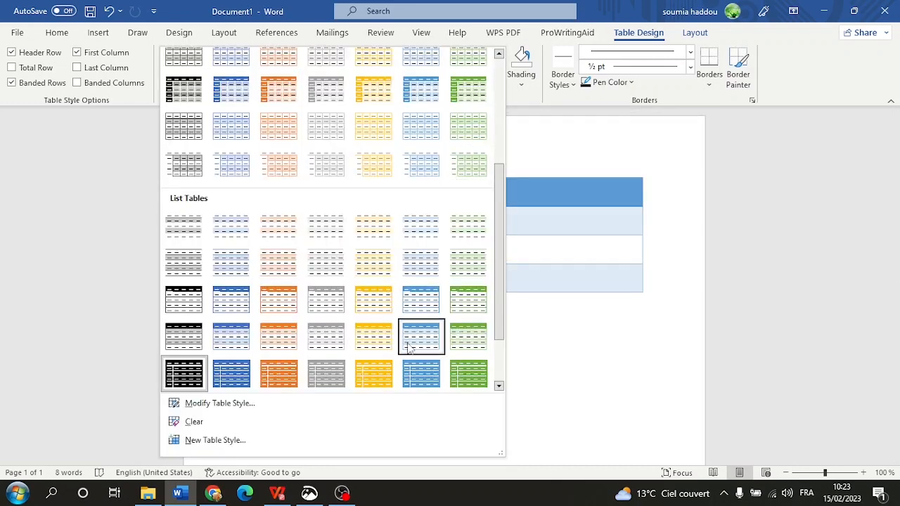
pyautogui.click(380, 344)
pyautogui.click(395, 352)
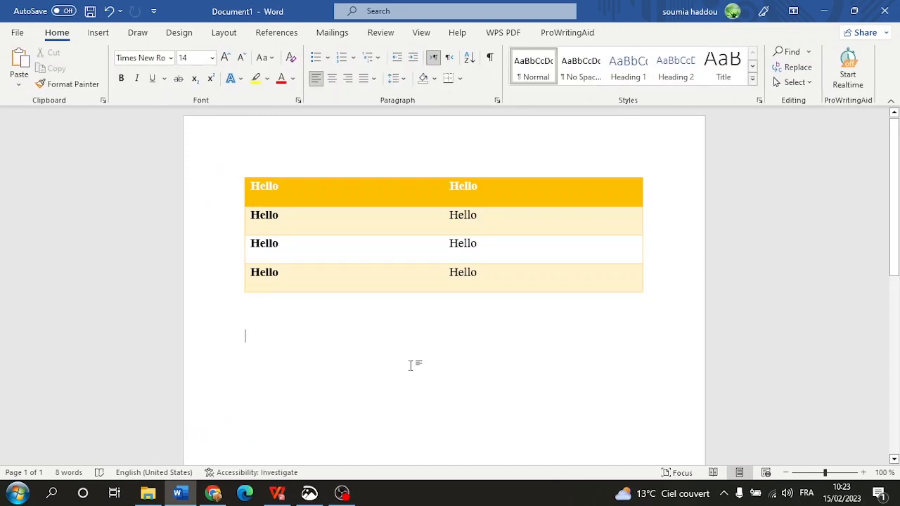
# Step: Open the save dialog for the document and cancel it without saving
pyautogui.click(90, 11)
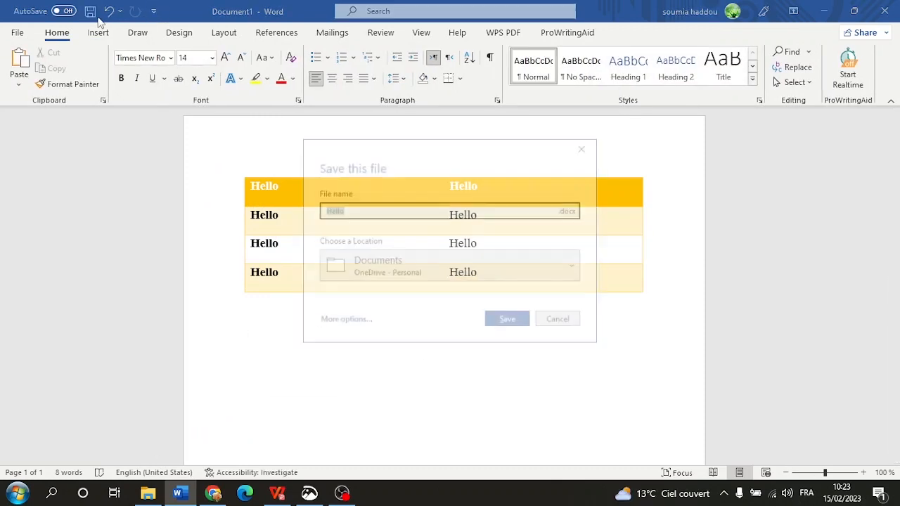
pyautogui.click(543, 323)
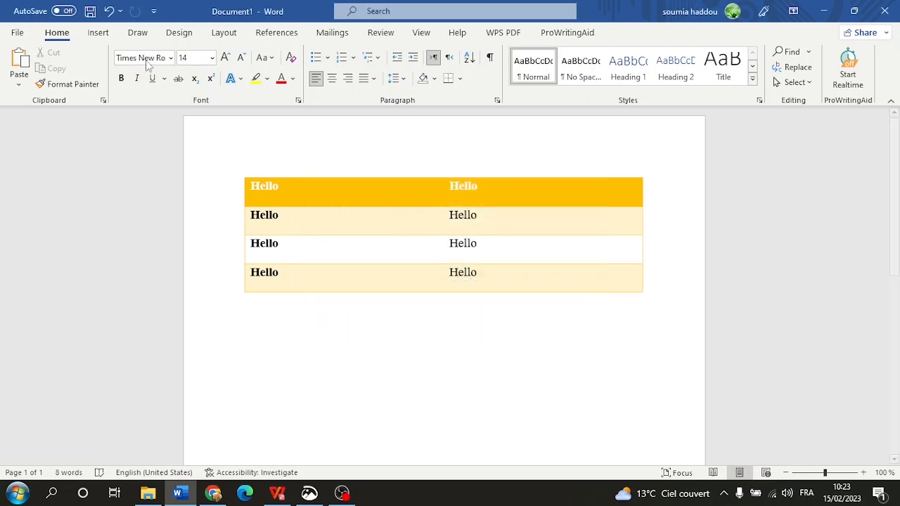
# Step: Delete the whole styled table from the document
pyautogui.click(98, 33)
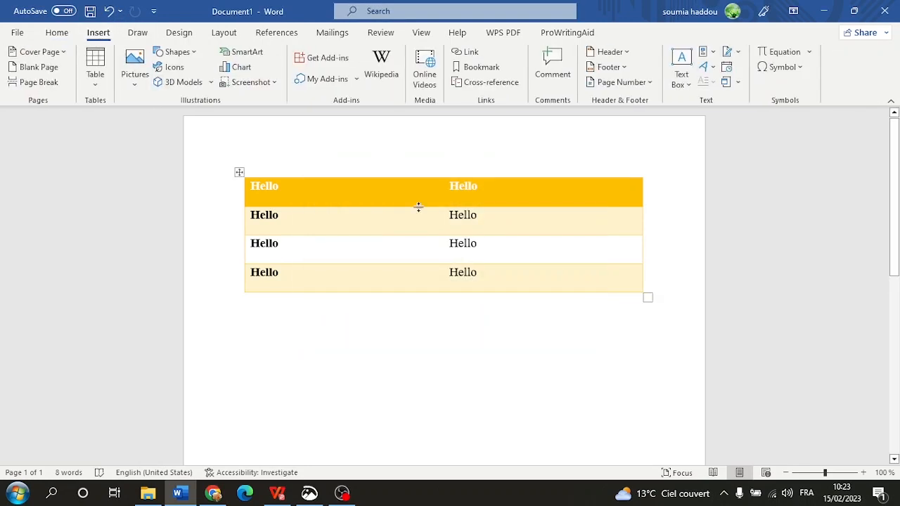
pyautogui.click(556, 179)
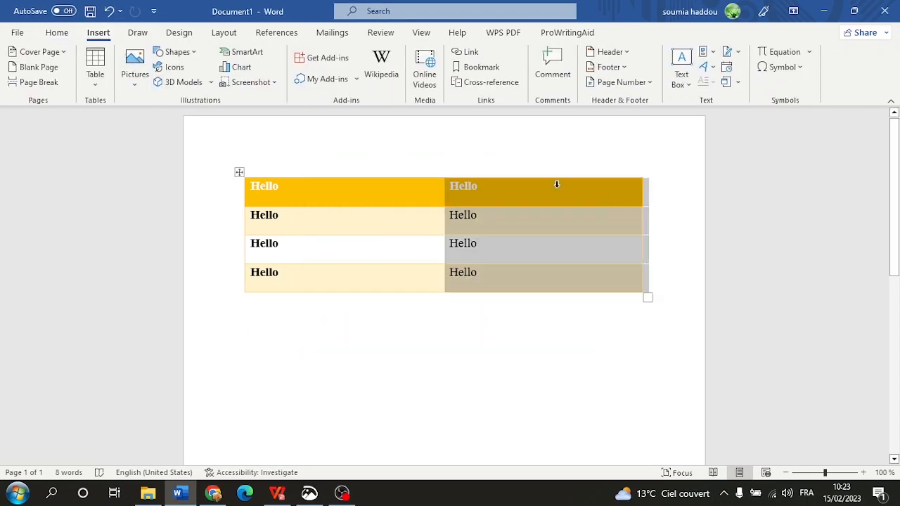
pyautogui.click(239, 172)
pyautogui.press('BackSpace')
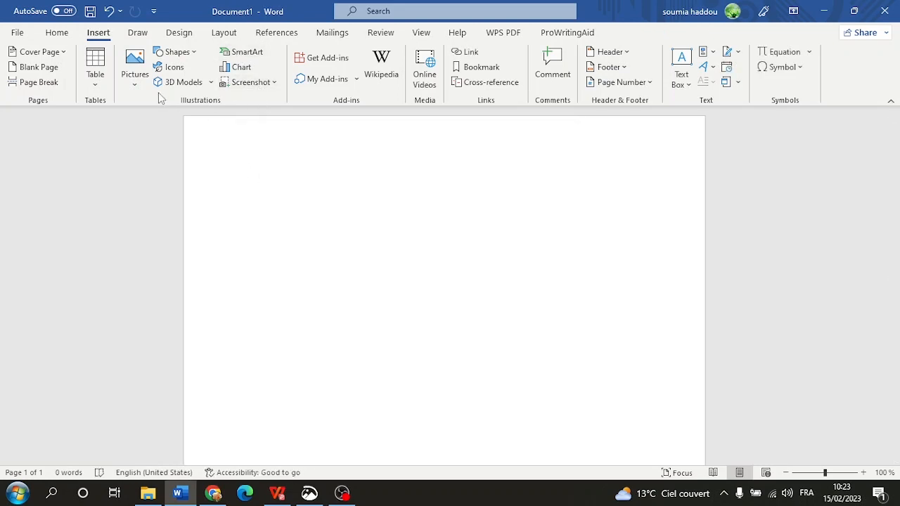
# Step: Draw a large oval shape across the page and delete it
pyautogui.click(173, 58)
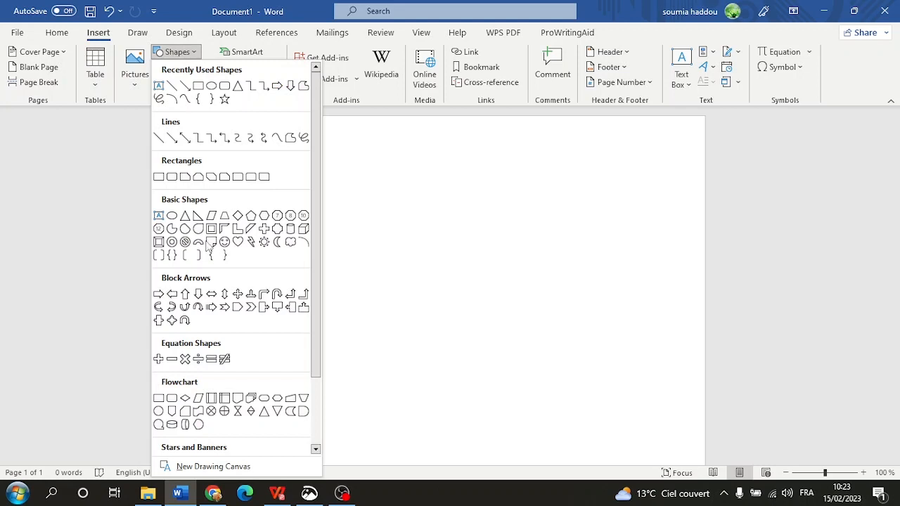
pyautogui.click(211, 85)
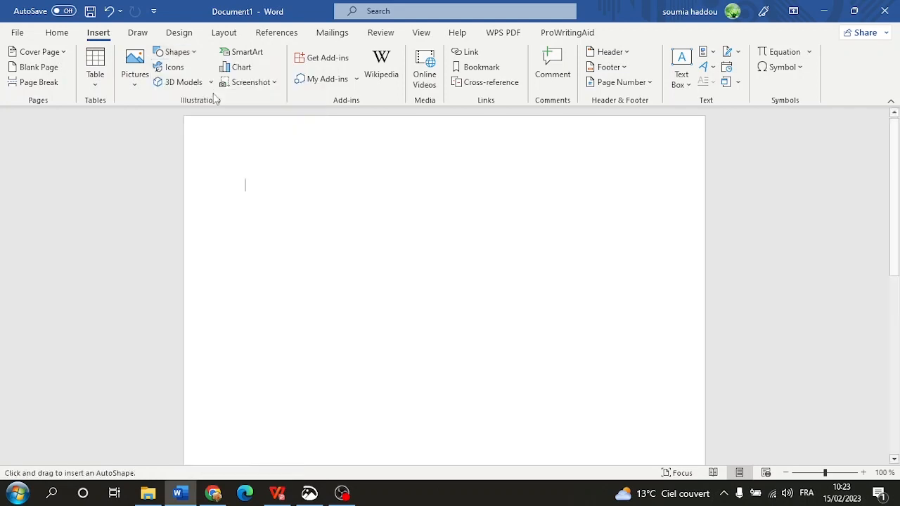
pyautogui.moveTo(255, 181); pyautogui.dragTo(578, 377)
pyautogui.press('Delete')
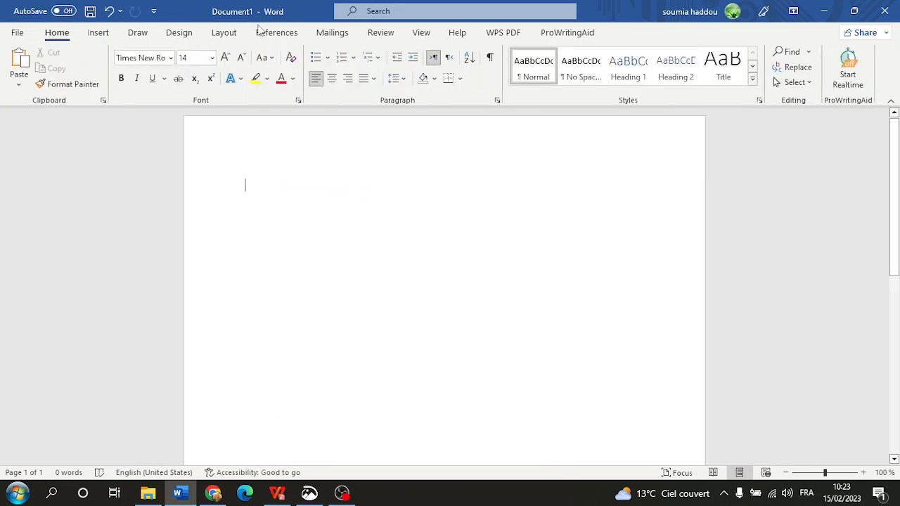
# Step: Enter the sample text "dddgff" on the first line of the empty page
pyautogui.click(139, 34)
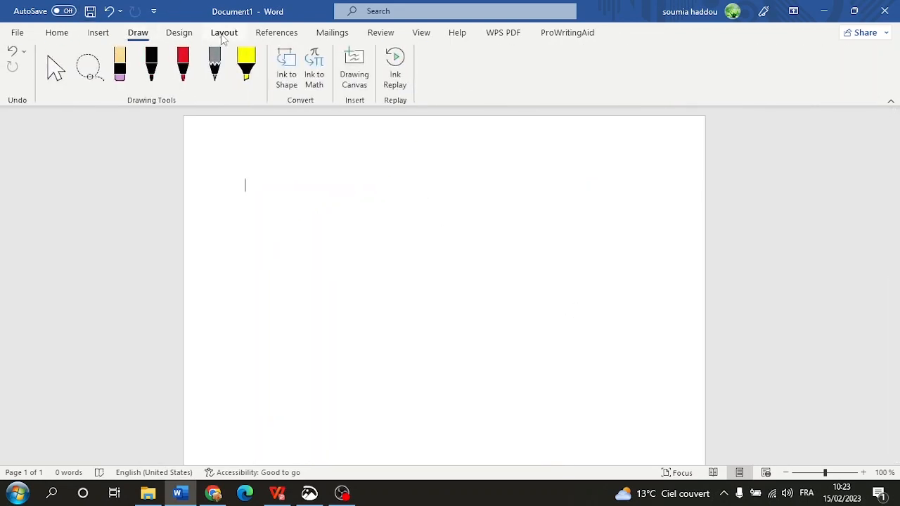
pyautogui.click(223, 33)
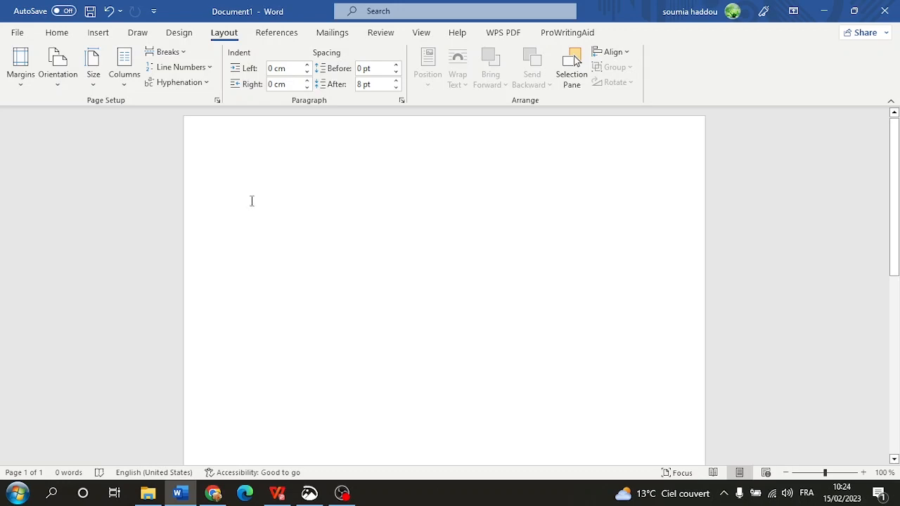
pyautogui.write('dddd ')
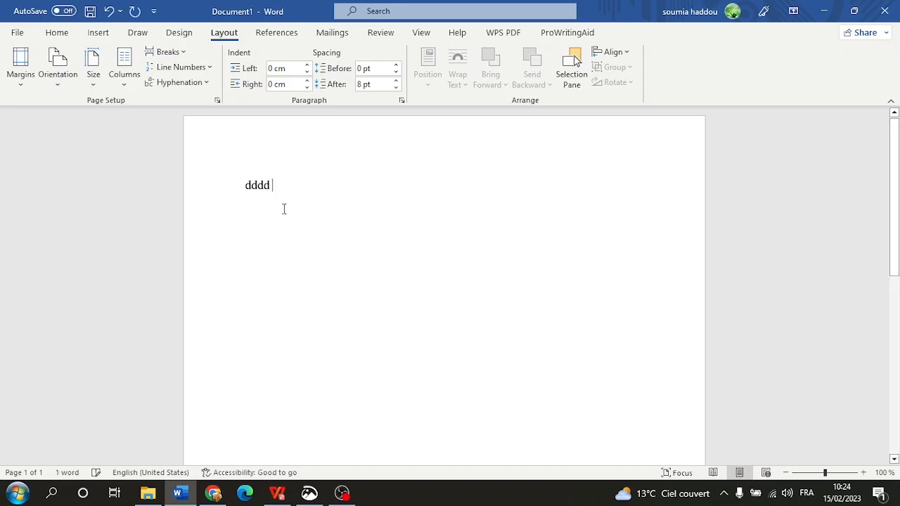
pyautogui.press('BackSpace')
pyautogui.press('BackSpace')
pyautogui.write('gff')
# Step: Try the Narrow page margins and switch the document to the Wide margins
pyautogui.click(20, 67)
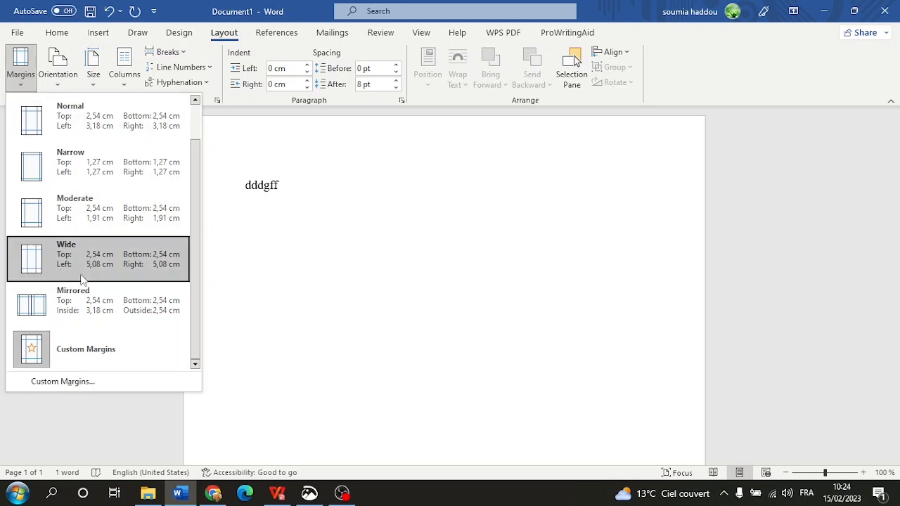
pyautogui.click(74, 172)
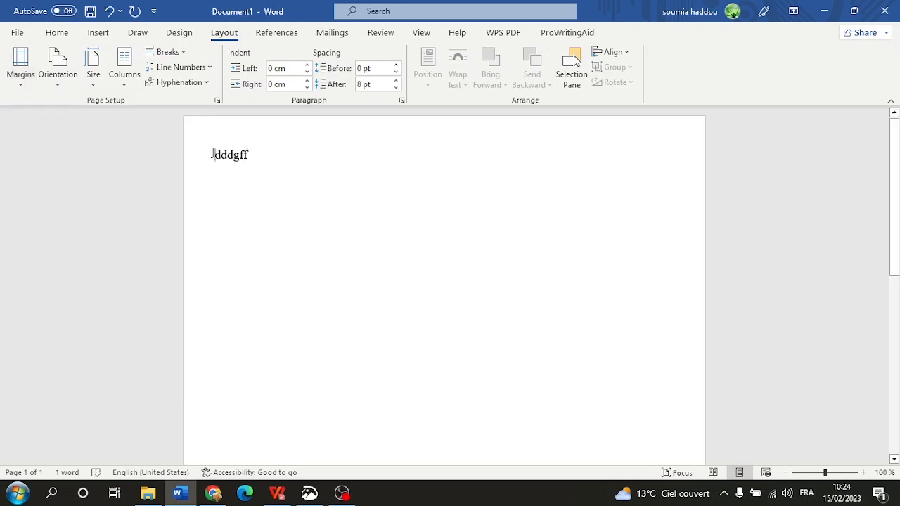
pyautogui.click(20, 70)
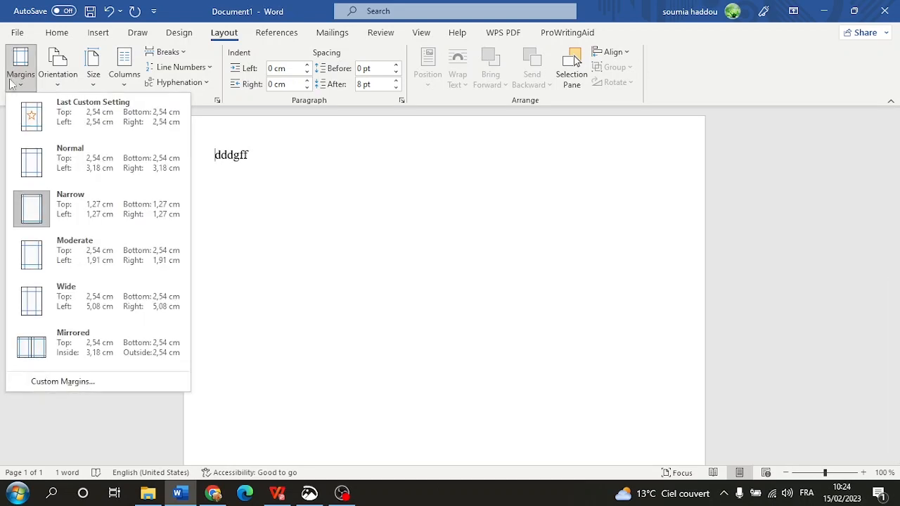
pyautogui.click(61, 304)
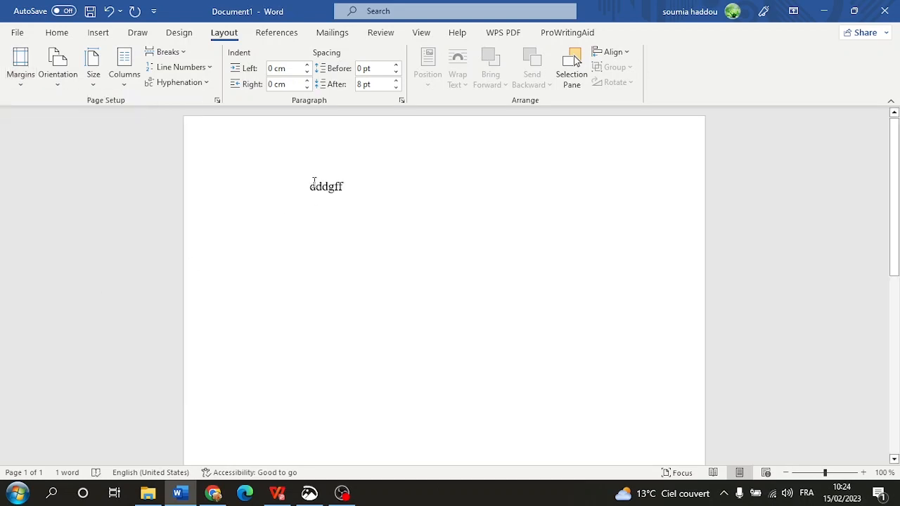
# Step: Insert a long run of "g" before the sample text to fill two lines and set the page margins to Normal
pyautogui.write('gggggggggggggggggggggggggggggg')
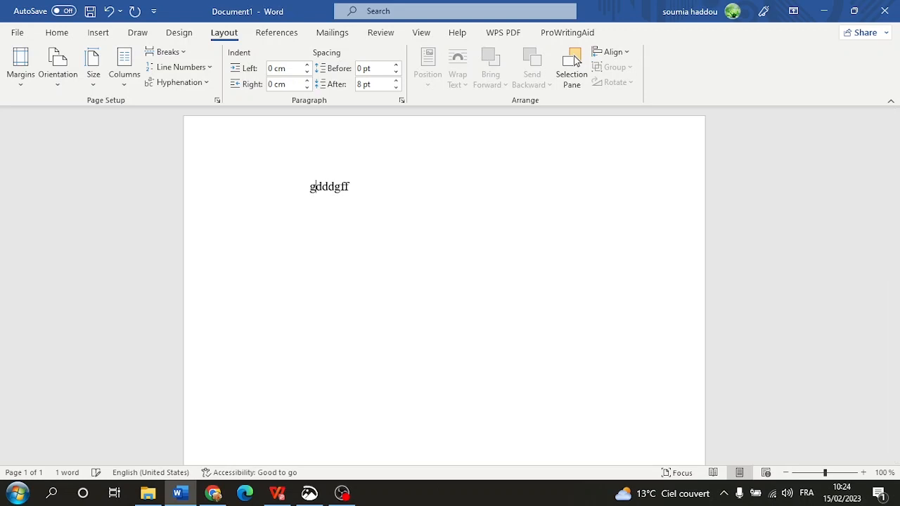
pyautogui.write('gggggggggggggggggggggggggggggggggggggggggggggggggg')
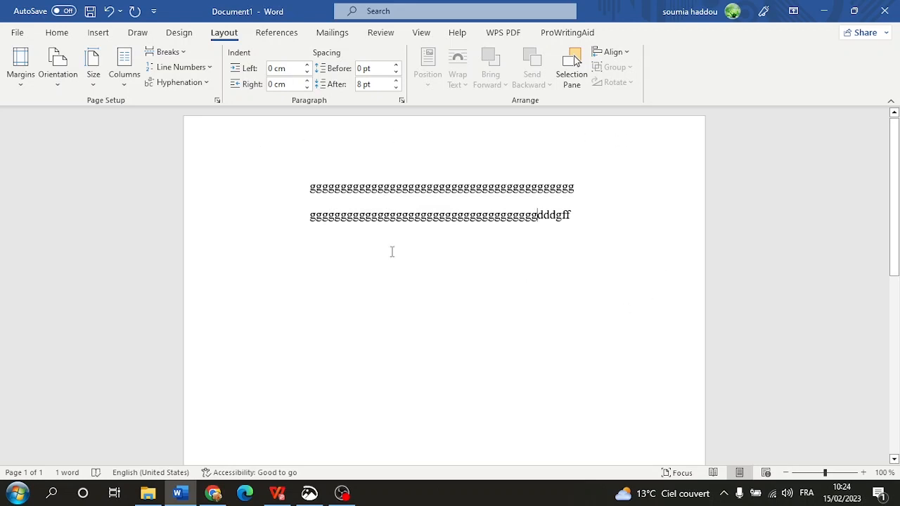
pyautogui.click(20, 74)
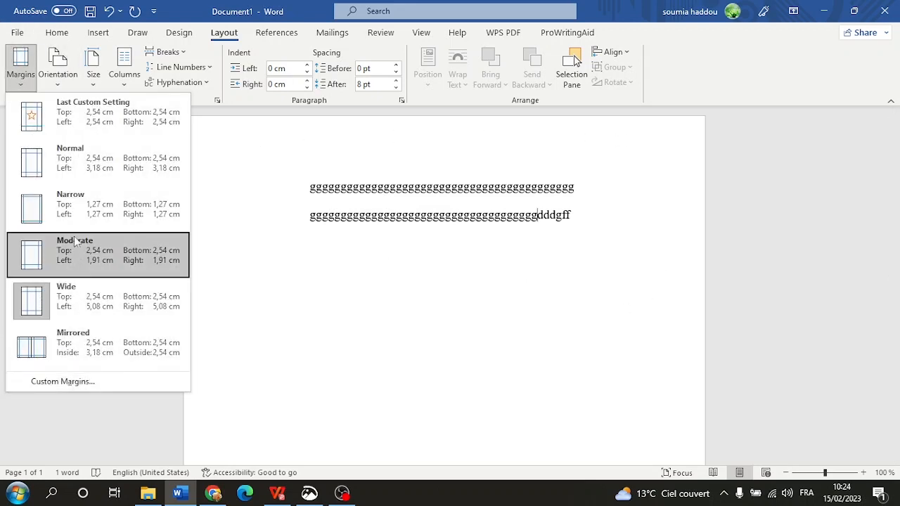
pyautogui.click(80, 172)
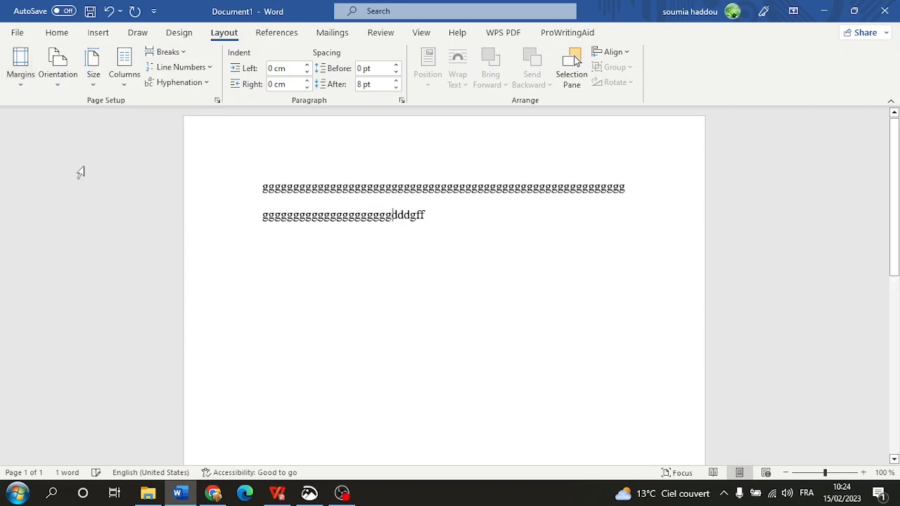
# Step: Delete the entire sample paragraph from the page
pyautogui.tripleClick(363, 208)
pyautogui.press('BackSpace')
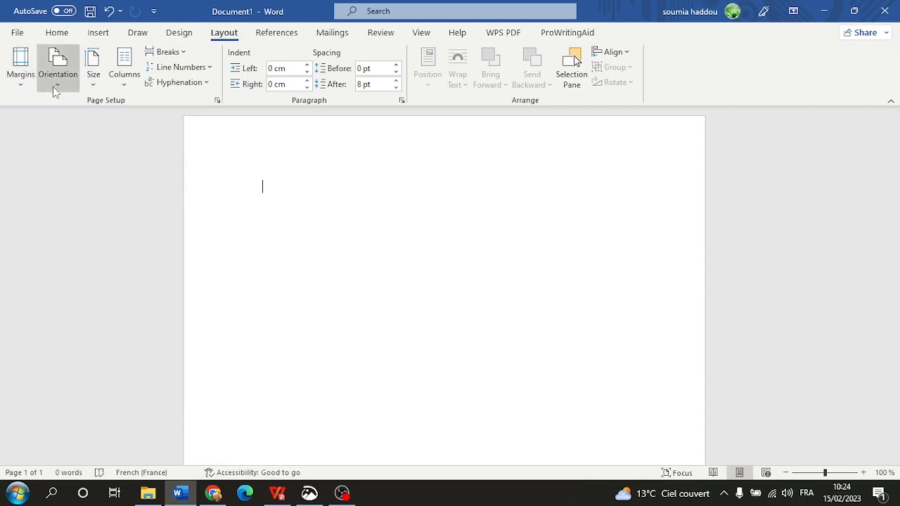
# Step: Switch the page orientation to landscape and set it back to portrait
pyautogui.click(53, 87)
pyautogui.click(71, 140)
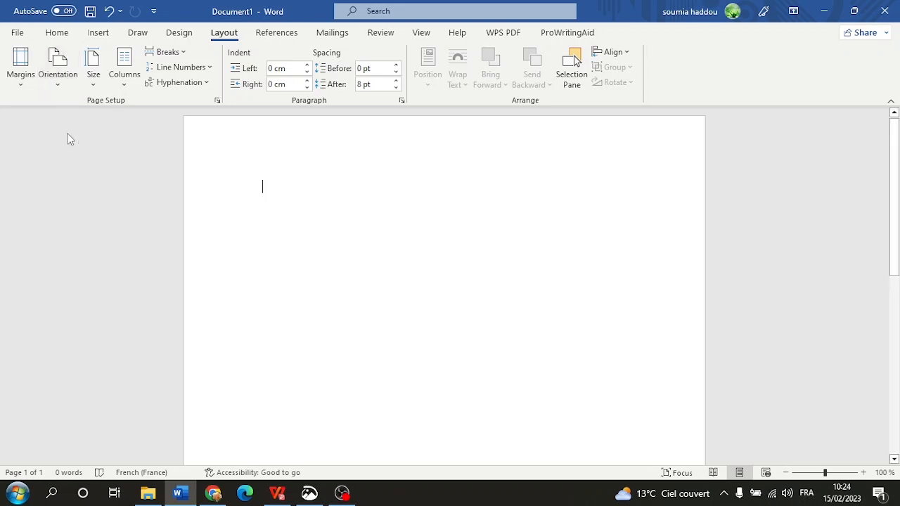
pyautogui.click(58, 70)
pyautogui.click(79, 111)
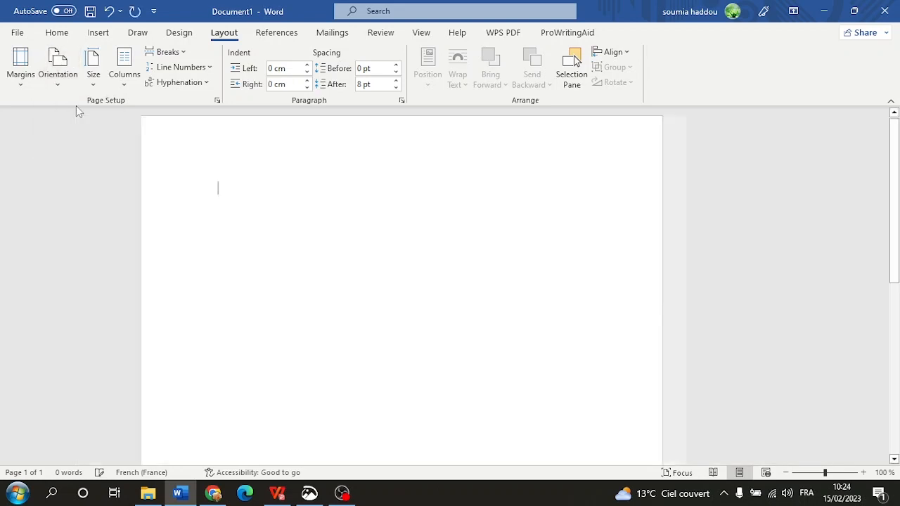
# Step: View the list of available paper sizes and close it without choosing one
pyautogui.click(90, 81)
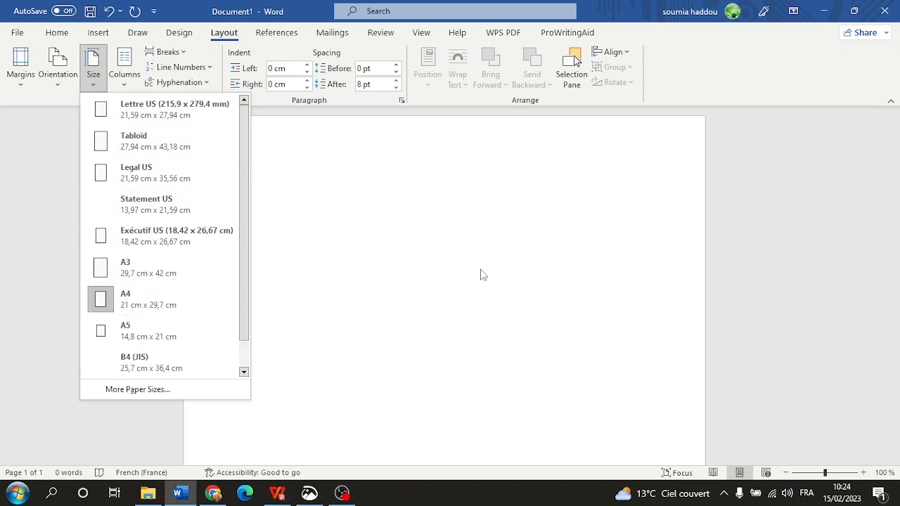
pyautogui.click(394, 266)
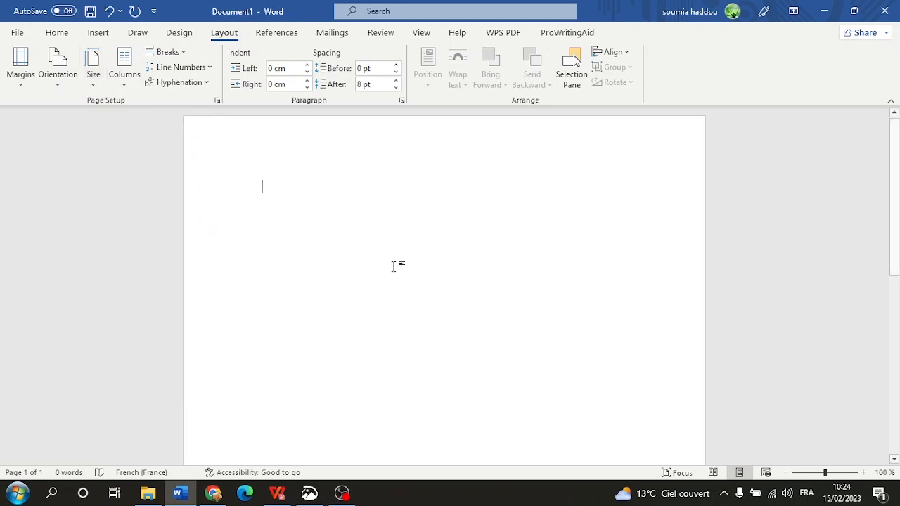
# Step: Switch to Chrome and copy the two smarthistory.org paragraphs from "Marble was slow to catch on" through "fluid and creative shapes."
pyautogui.click(123, 81)
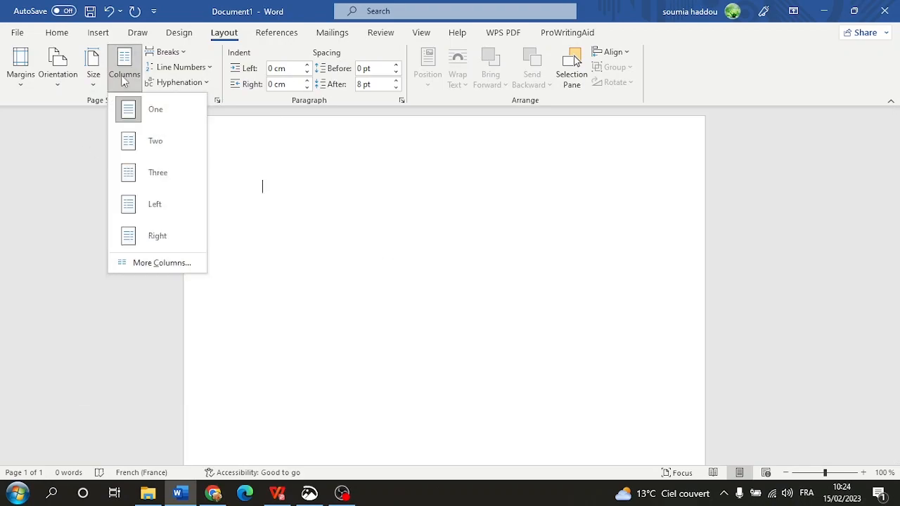
pyautogui.click(123, 81)
pyautogui.click(213, 498)
pyautogui.scroll(-5, 341, 260)
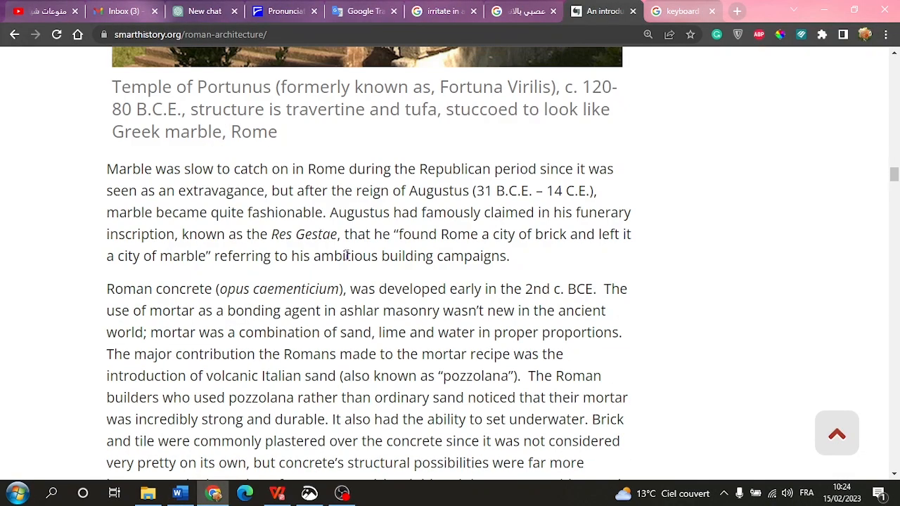
pyautogui.scroll(4, 341, 260)
pyautogui.scroll(-4, 28, 267)
pyautogui.moveTo(99, 167); pyautogui.dragTo(541, 186)
pyautogui.scroll(-1, 288, 283)
pyautogui.scroll(-4, 426, 224)
pyautogui.rightClick(456, 86)
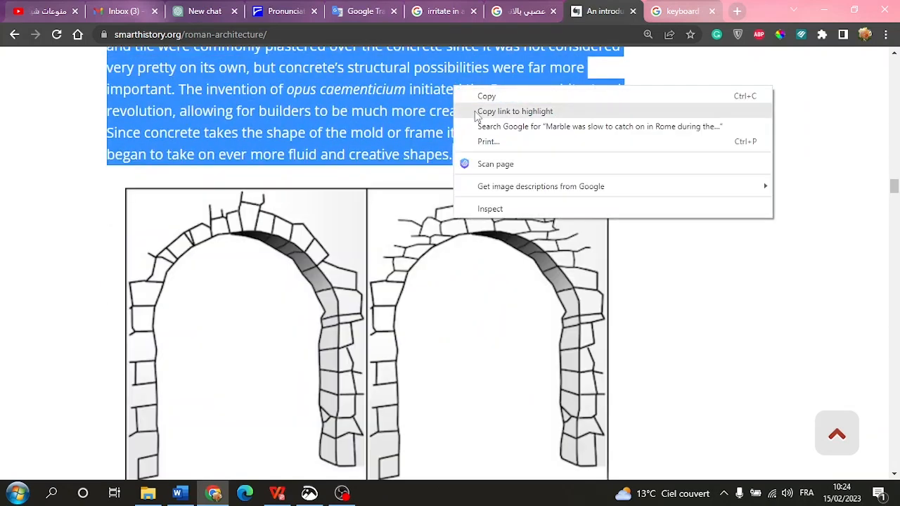
pyautogui.click(472, 93)
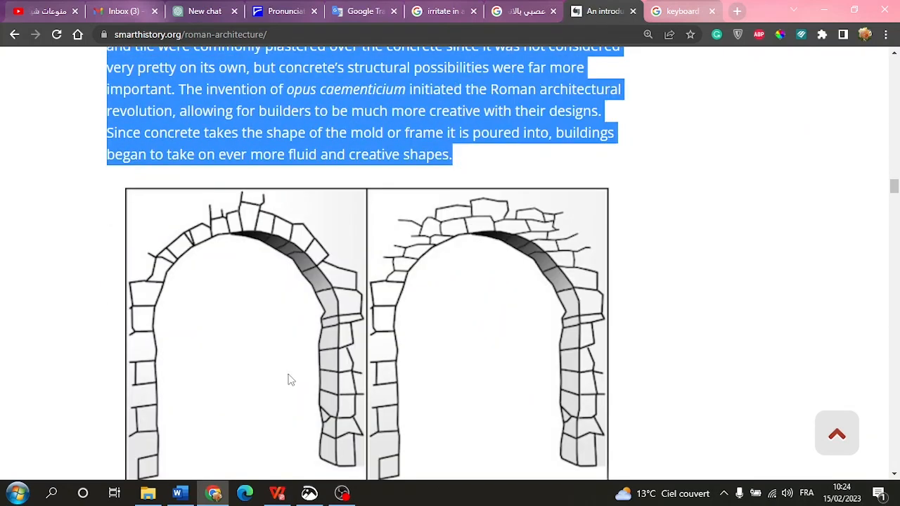
# Step: Switch back to Word and paste the copied paragraphs into the blank document as text only
pyautogui.click(179, 493)
pyautogui.rightClick(274, 191)
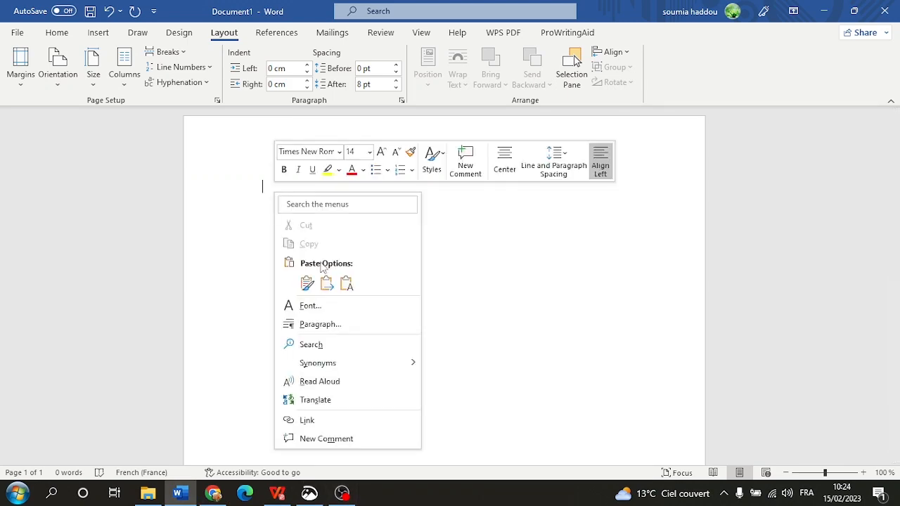
pyautogui.click(345, 285)
pyautogui.scroll(3, 345, 284)
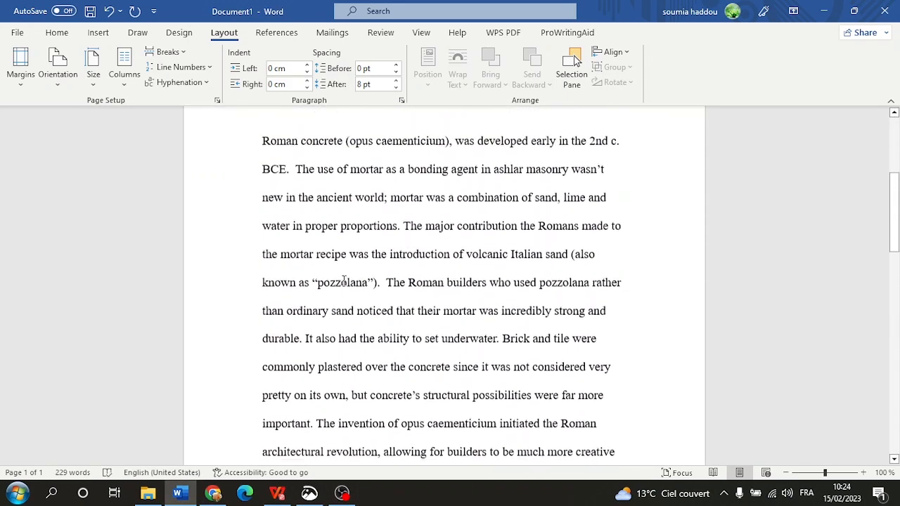
# Step: Lay out the entire document text in two columns
pyautogui.hotkey('ctrl', 'a')
pyautogui.scroll(1, 344, 286)
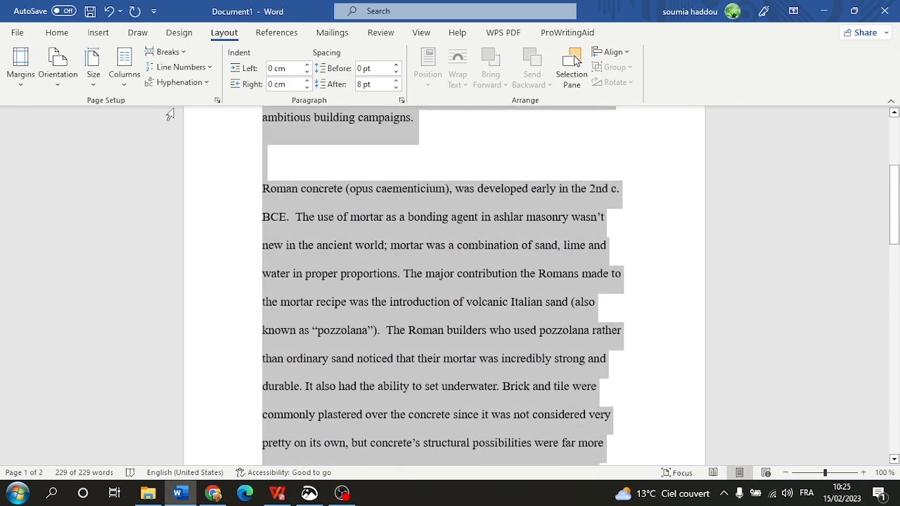
pyautogui.click(124, 74)
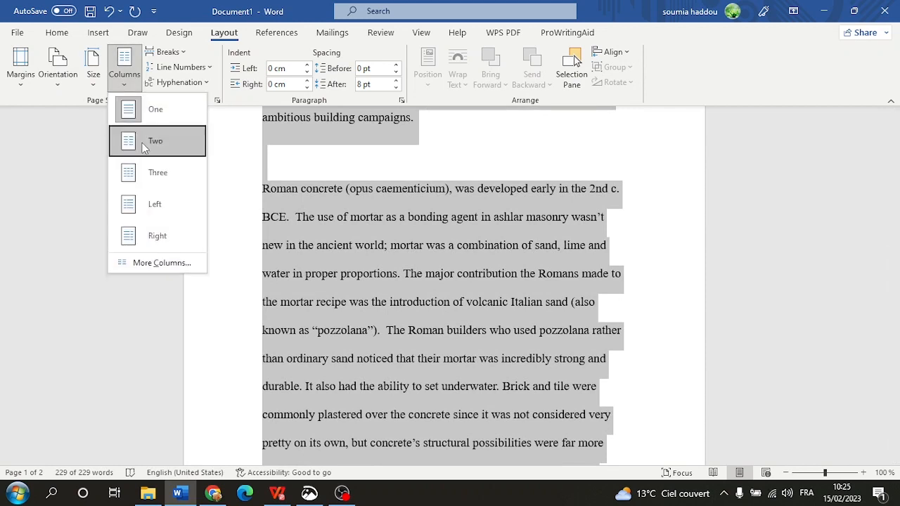
pyautogui.click(143, 147)
# Step: Try the Three, Left and Right column layouts on the selected text, and set it back to two columns
pyautogui.click(124, 74)
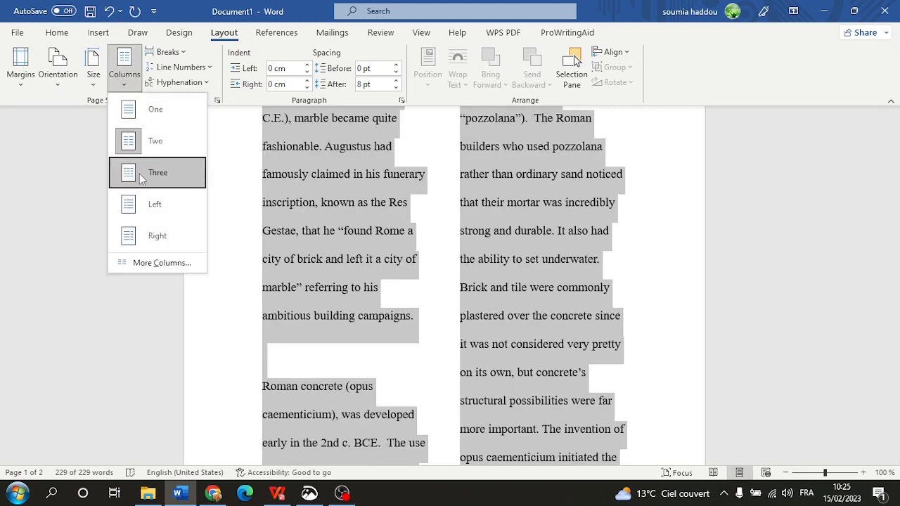
pyautogui.click(139, 174)
pyautogui.click(128, 79)
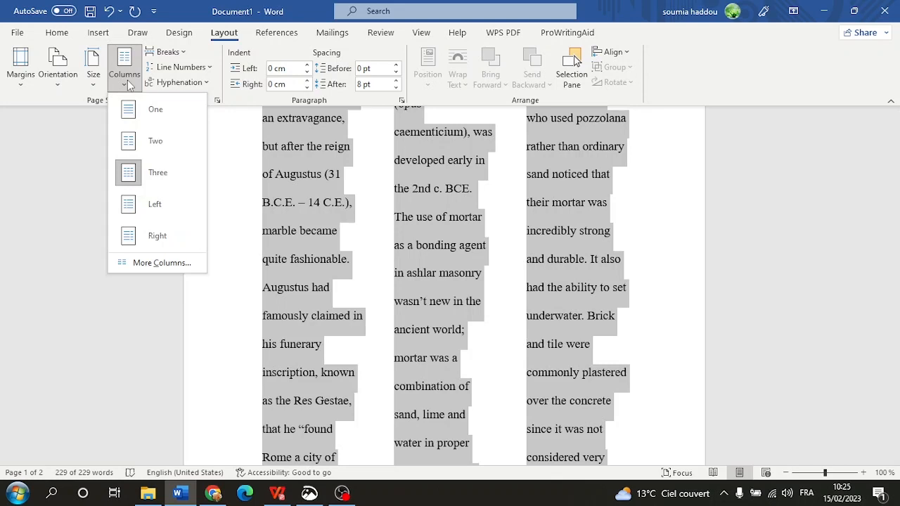
pyautogui.click(139, 206)
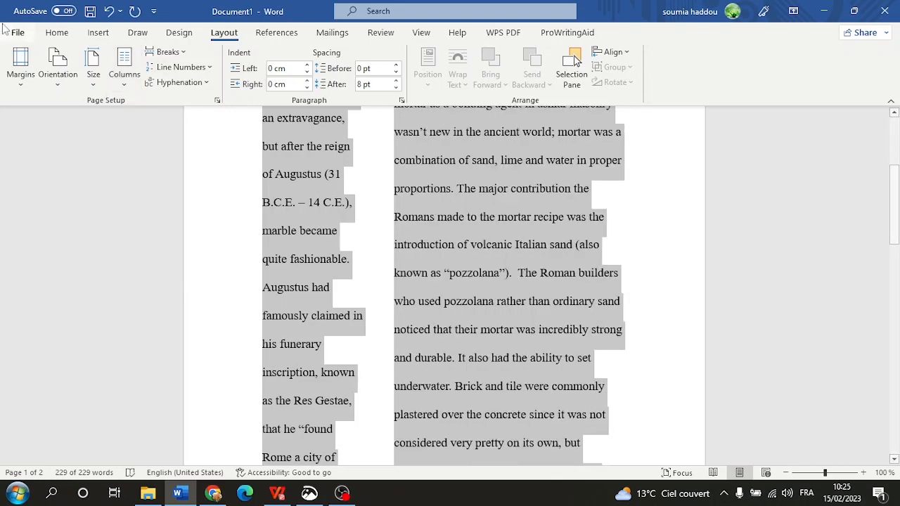
pyautogui.click(125, 74)
pyautogui.click(116, 234)
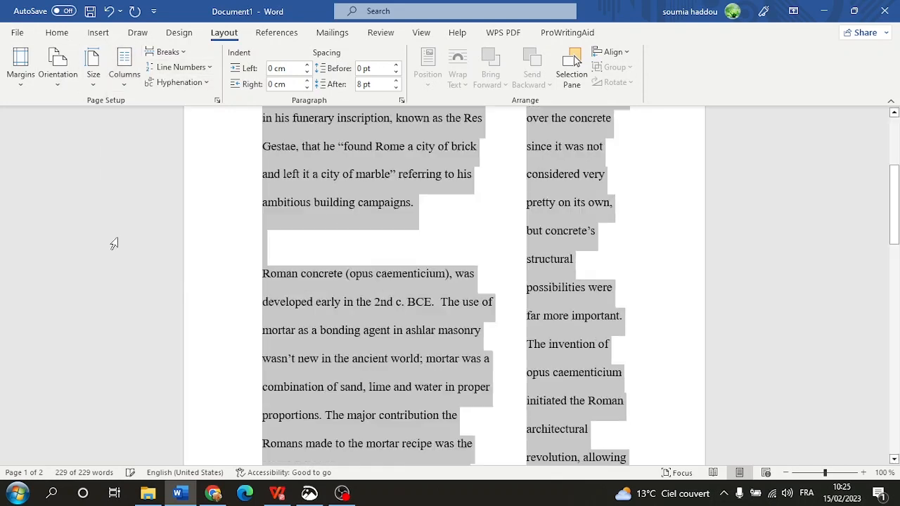
pyautogui.click(125, 73)
pyautogui.click(139, 141)
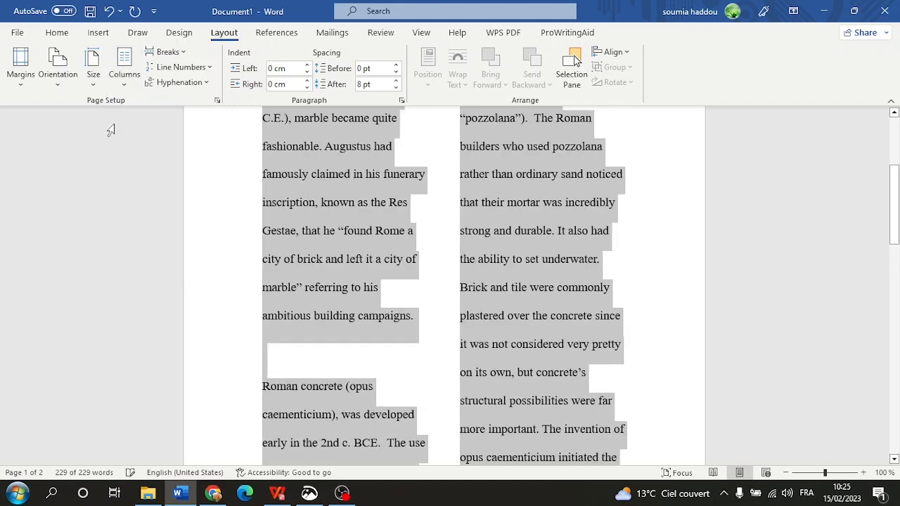
# Step: Customize the two-column layout with 0,3 cm spacing and a line between the columns
pyautogui.click(124, 74)
pyautogui.click(137, 264)
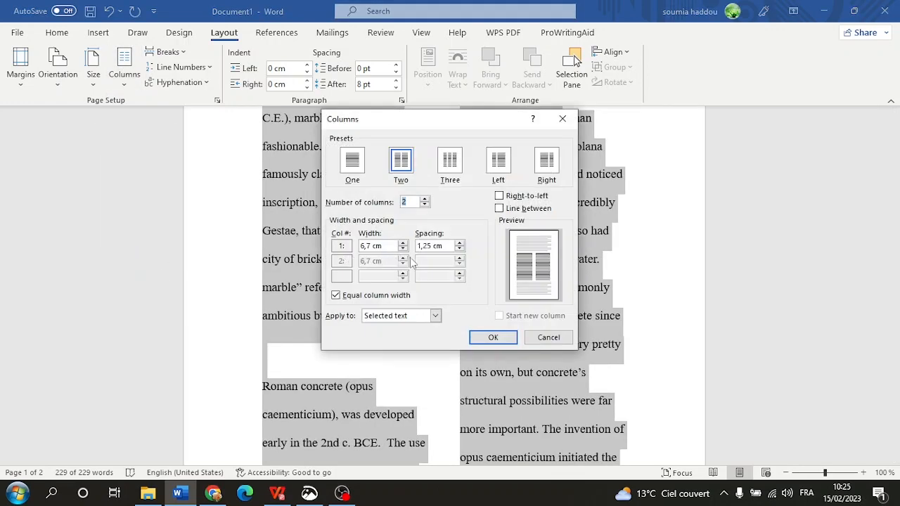
pyautogui.click(459, 249)
pyautogui.click(460, 250)
pyautogui.click(460, 251)
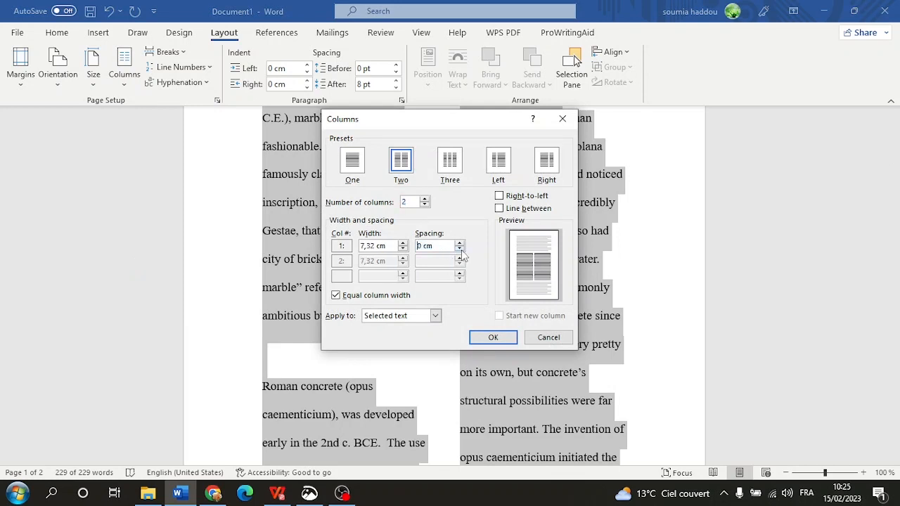
pyautogui.click(460, 243)
pyautogui.click(461, 243)
pyautogui.click(499, 208)
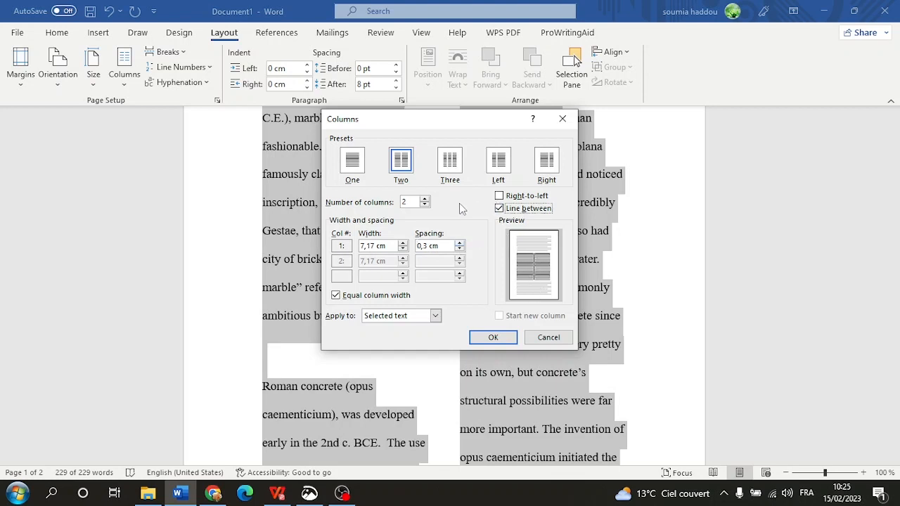
pyautogui.click(481, 342)
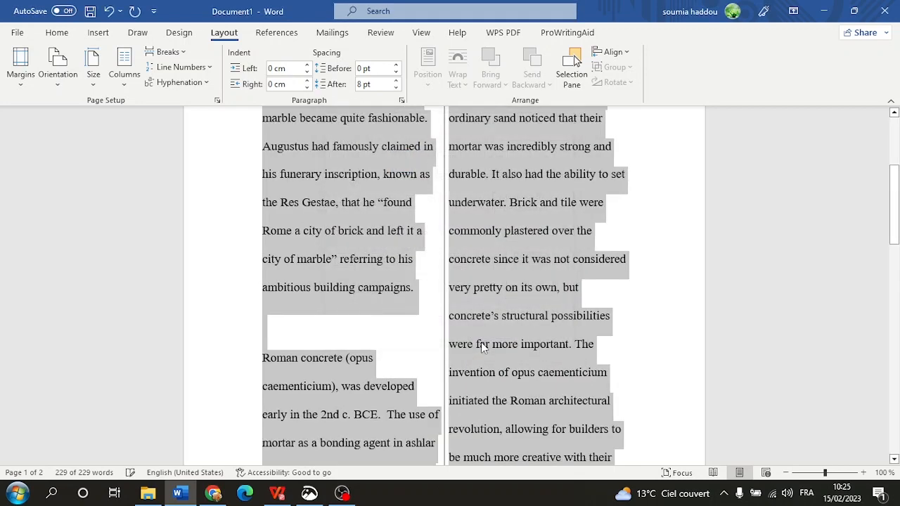
# Step: Undo the custom column spacing and dividing line, and deselect the text
pyautogui.click(477, 290)
pyautogui.scroll(4, 583, 340)
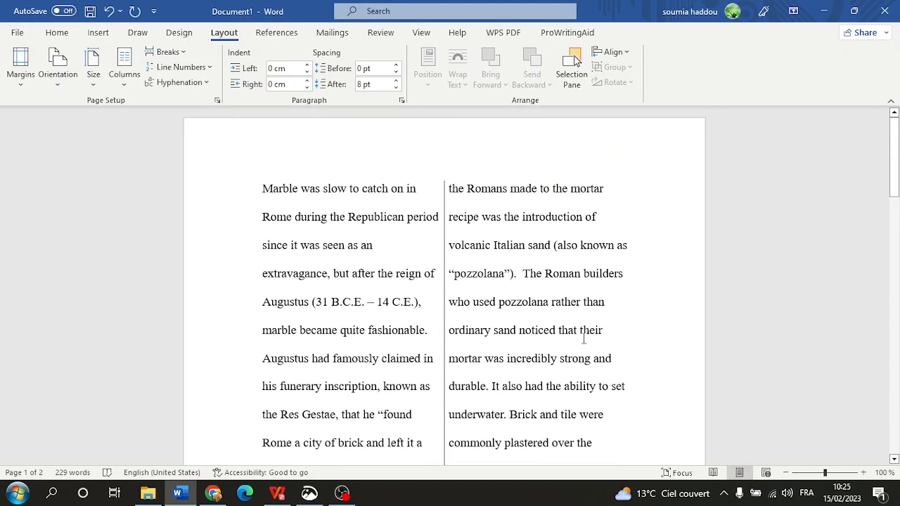
pyautogui.click(109, 11)
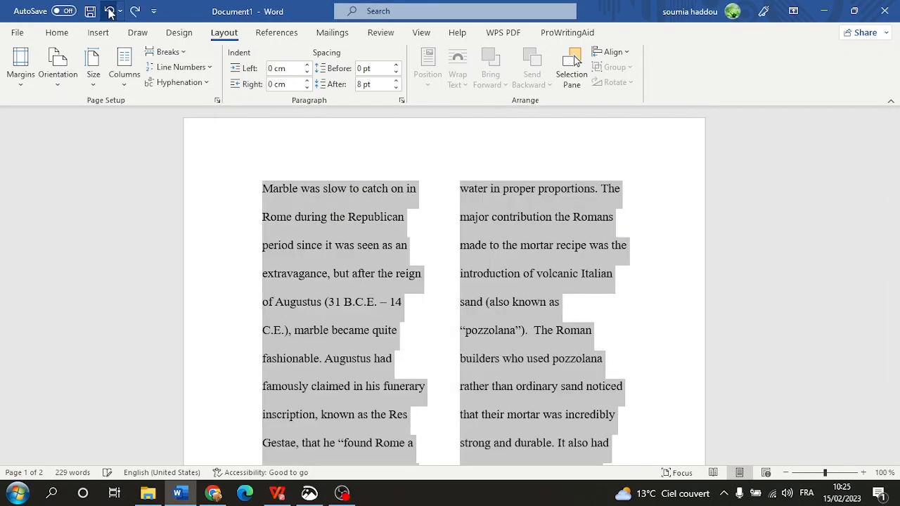
pyautogui.click(311, 310)
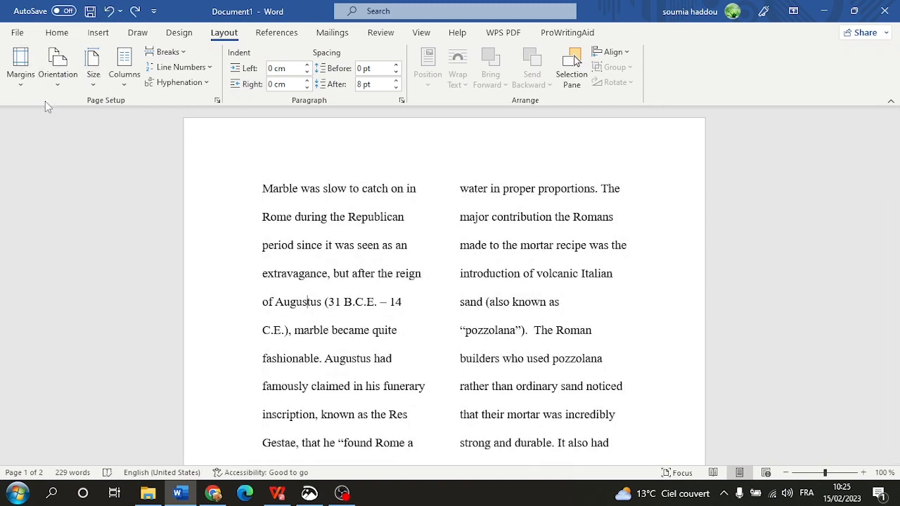
pyautogui.click(179, 35)
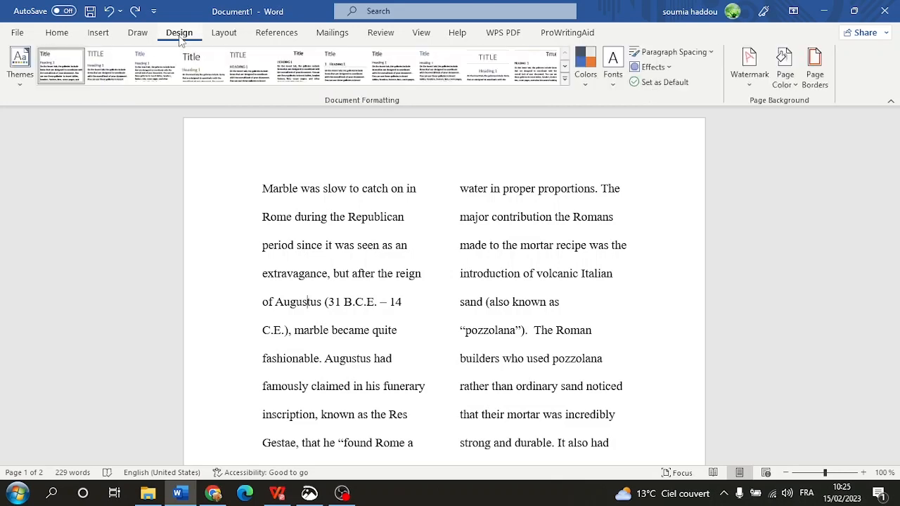
pyautogui.click(149, 40)
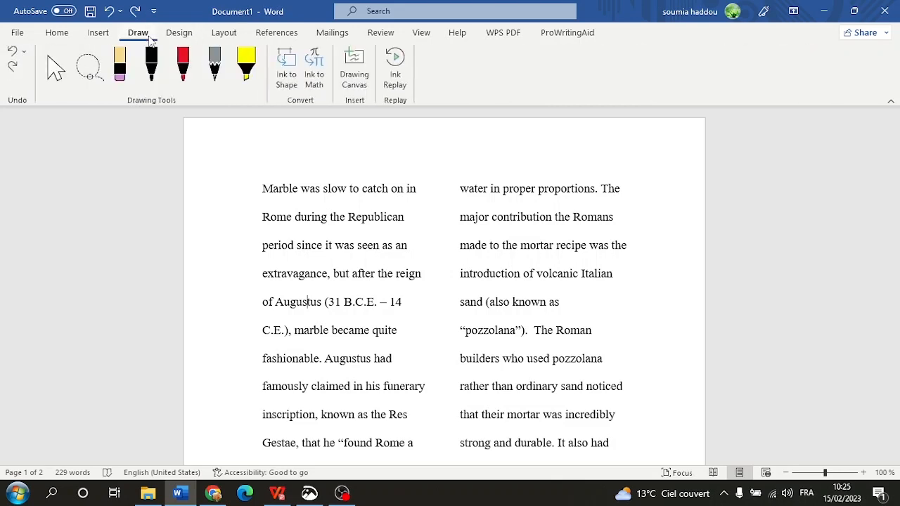
# Step: Insert page numbers at the top of the page in the Numéro normal 3 style and return to the body text
pyautogui.click(98, 33)
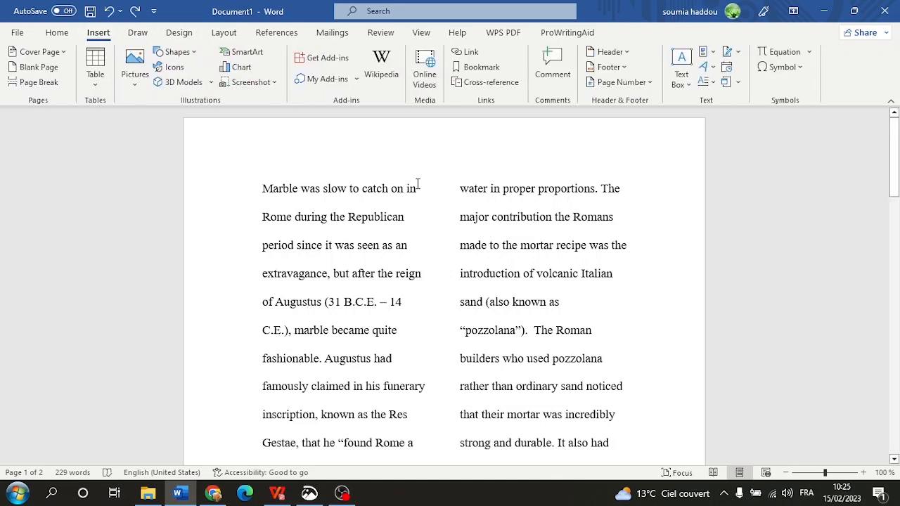
pyautogui.moveTo(269, 181); pyautogui.dragTo(529, 341)
pyautogui.click(503, 342)
pyautogui.scroll(-2, 618, 141)
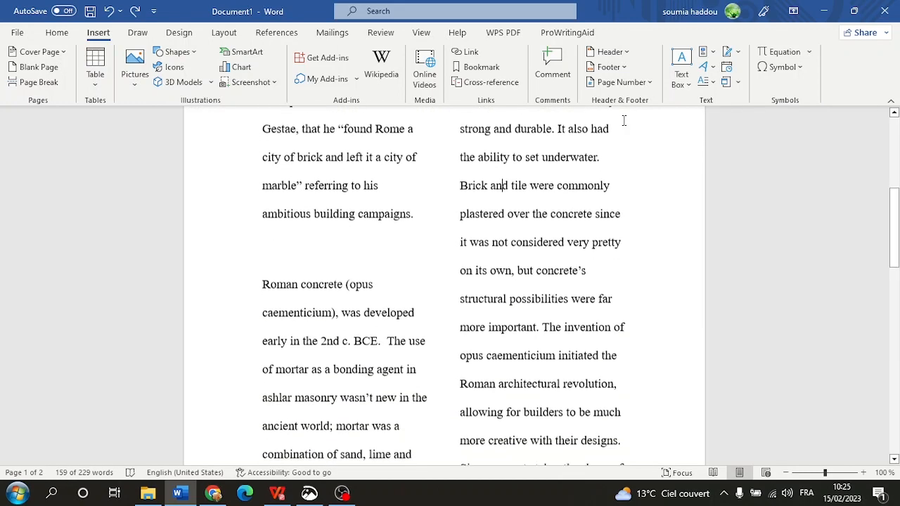
pyautogui.click(622, 82)
pyautogui.click(637, 101)
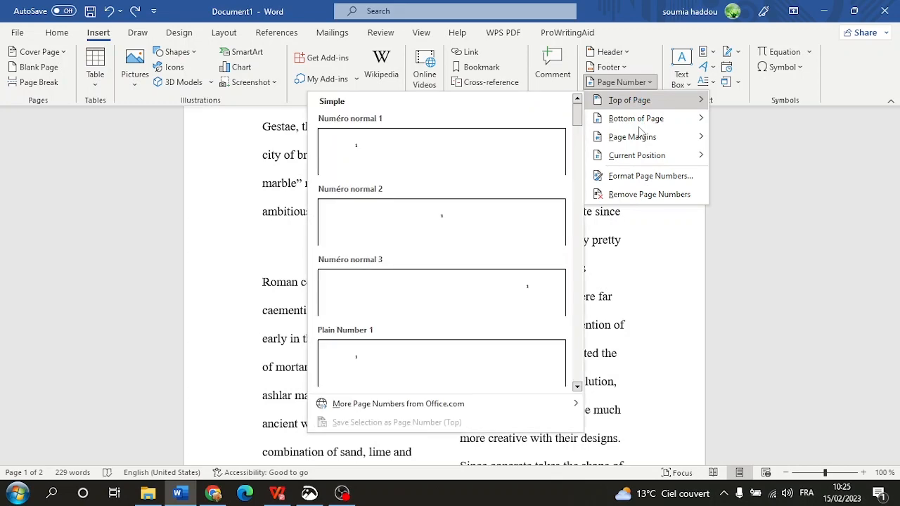
pyautogui.moveTo(638, 121)
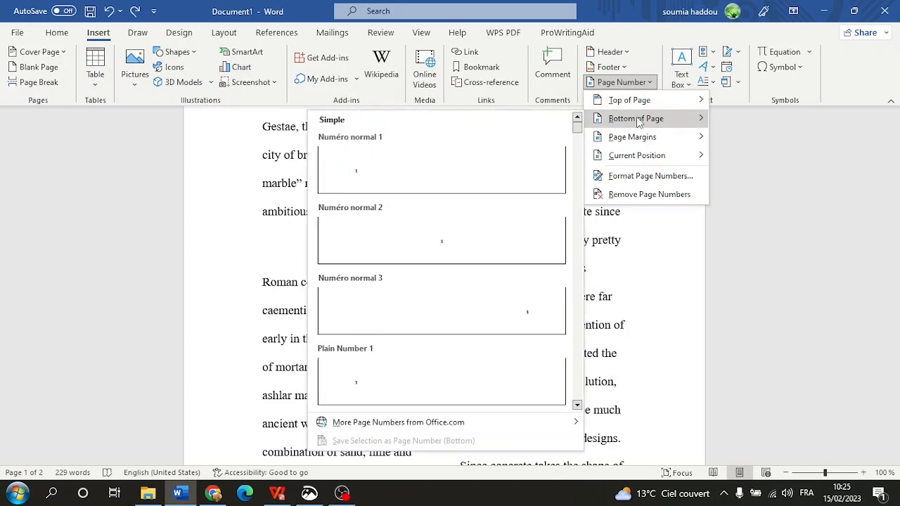
pyautogui.moveTo(641, 143)
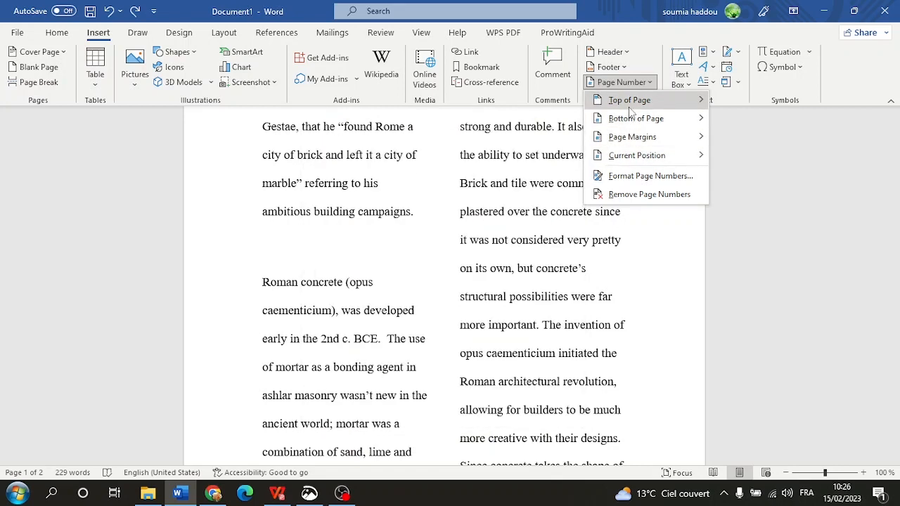
pyautogui.moveTo(628, 103)
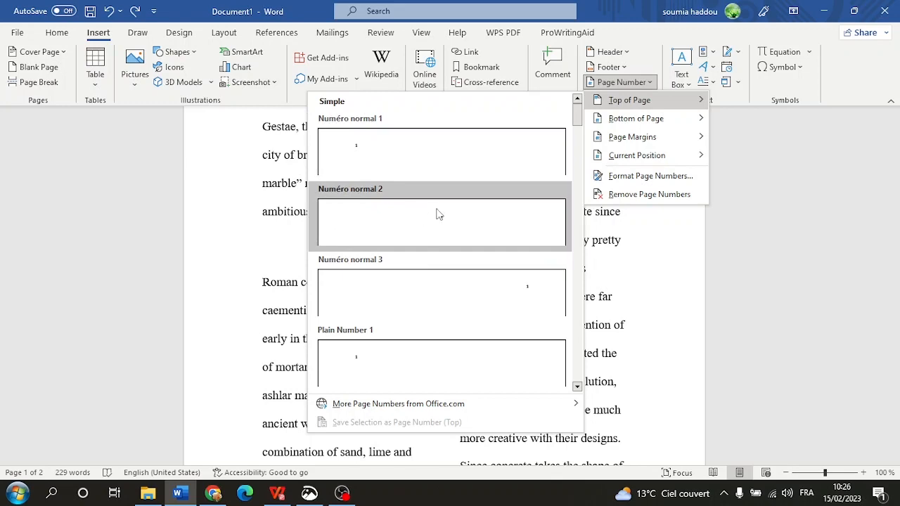
pyautogui.click(506, 298)
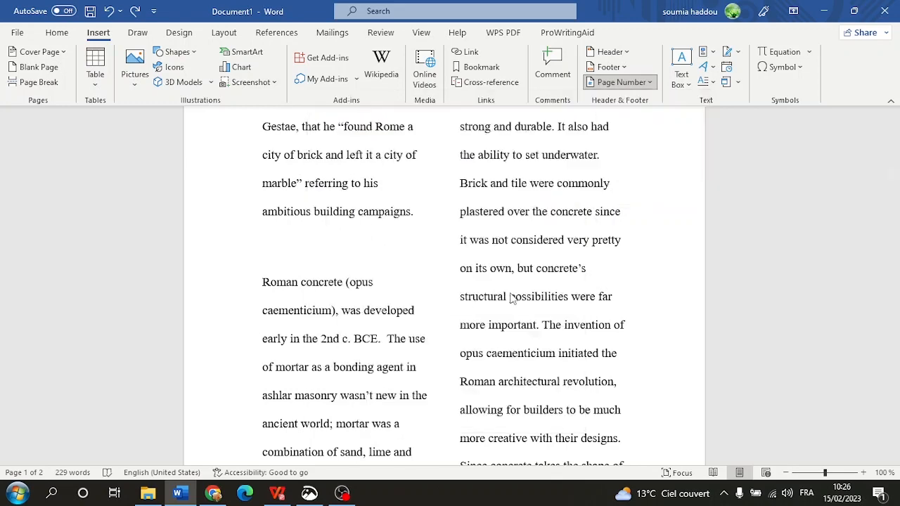
pyautogui.doubleClick(744, 264)
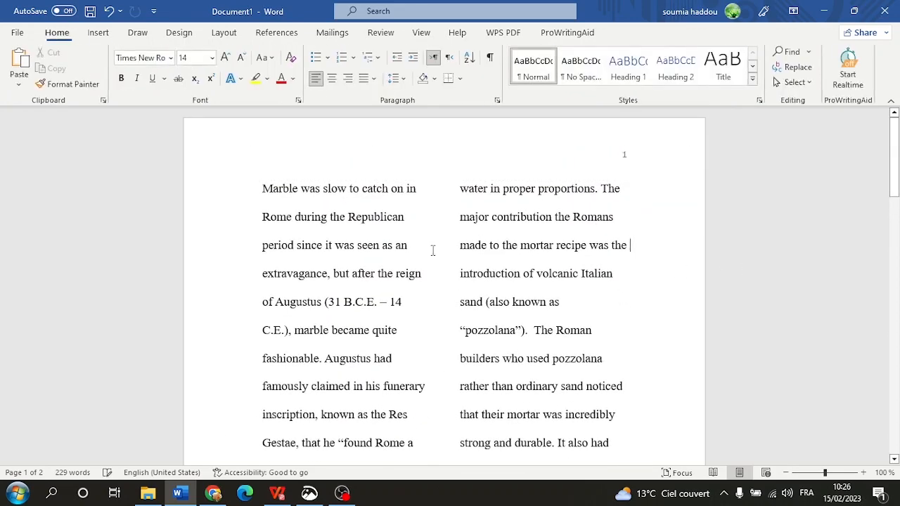
# Step: Check the page number on the second page and undo the page number insertion
pyautogui.scroll(-2, 482, 246)
pyautogui.scroll(-15, 483, 246)
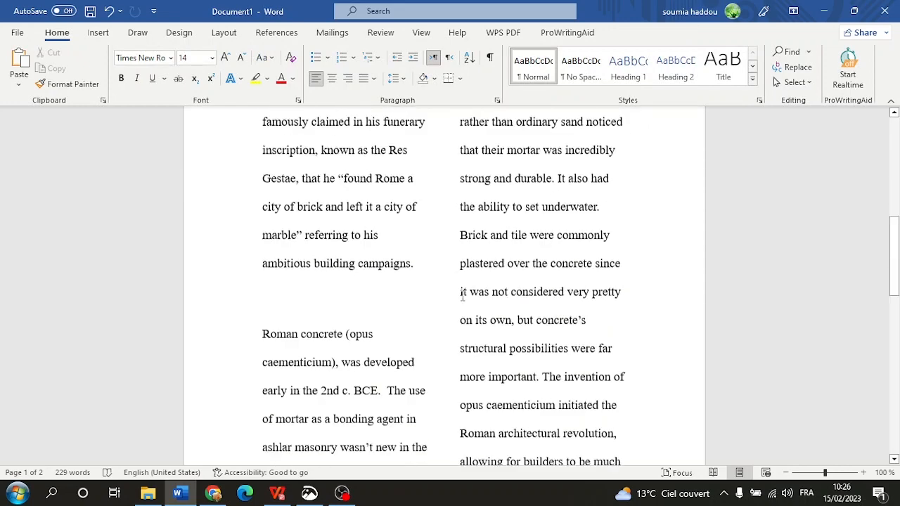
pyautogui.click(568, 238)
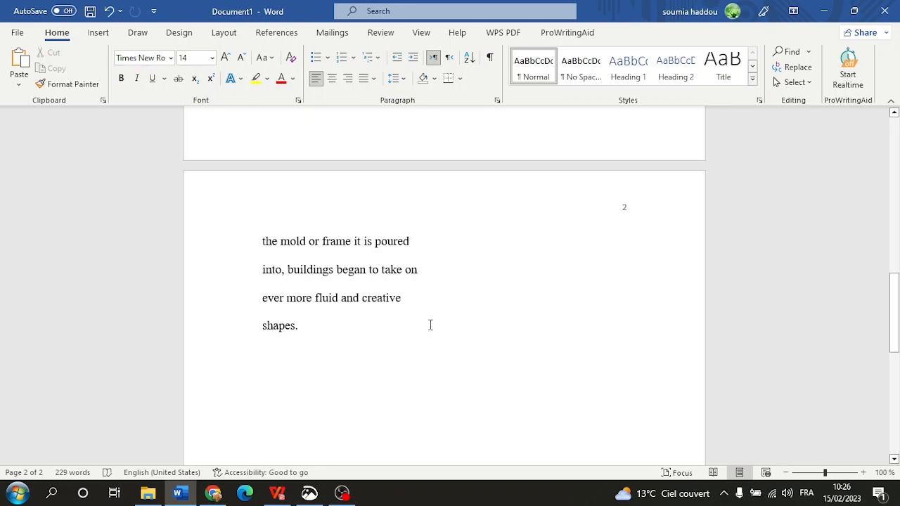
pyautogui.scroll(10, 428, 323)
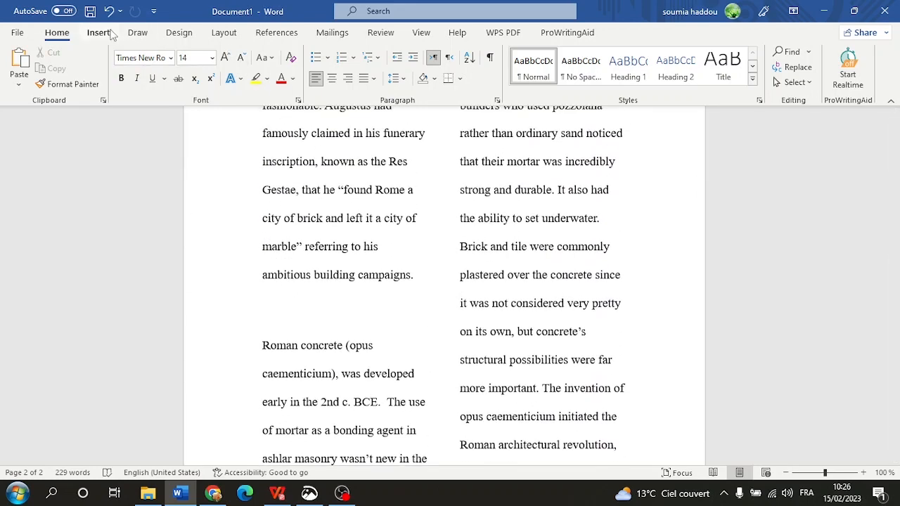
pyautogui.click(108, 13)
pyautogui.scroll(3, 425, 315)
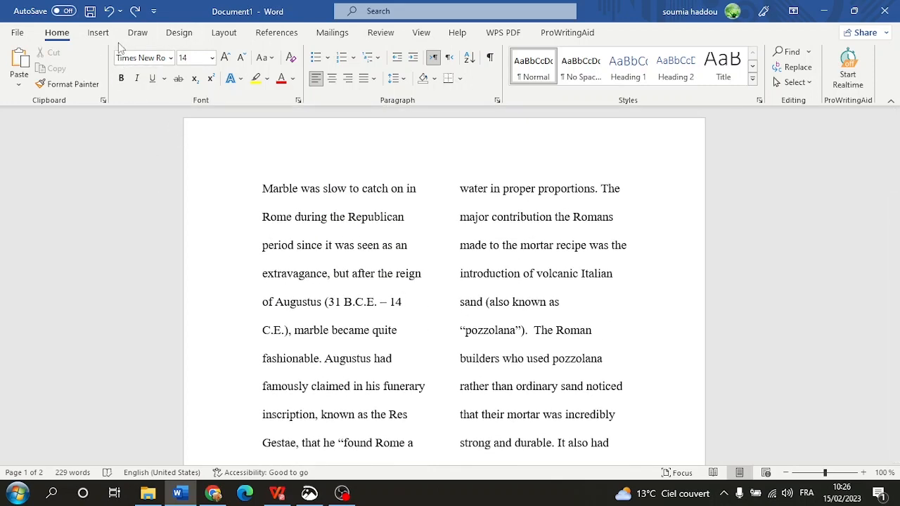
# Step: Insert a header in the Vide style with the text "Roman architecture"
pyautogui.click(98, 32)
pyautogui.click(611, 53)
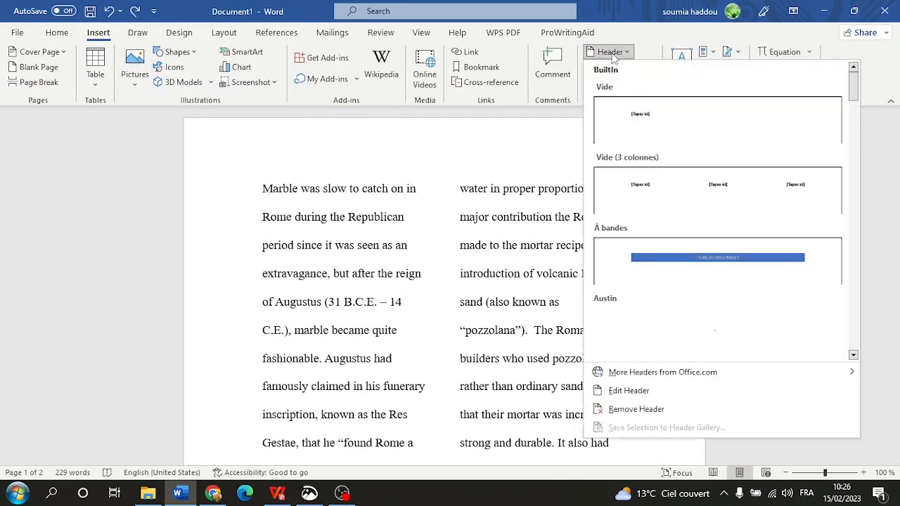
pyautogui.click(635, 121)
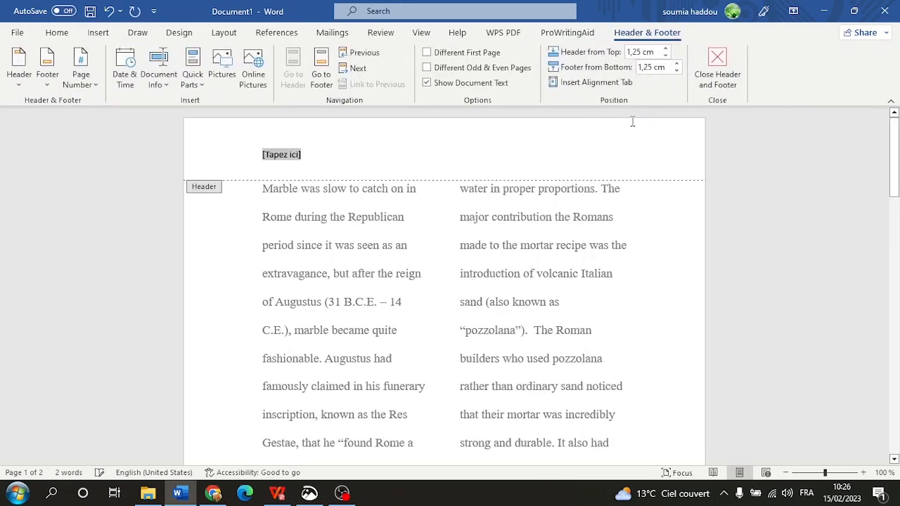
pyautogui.write('Roman architecture')
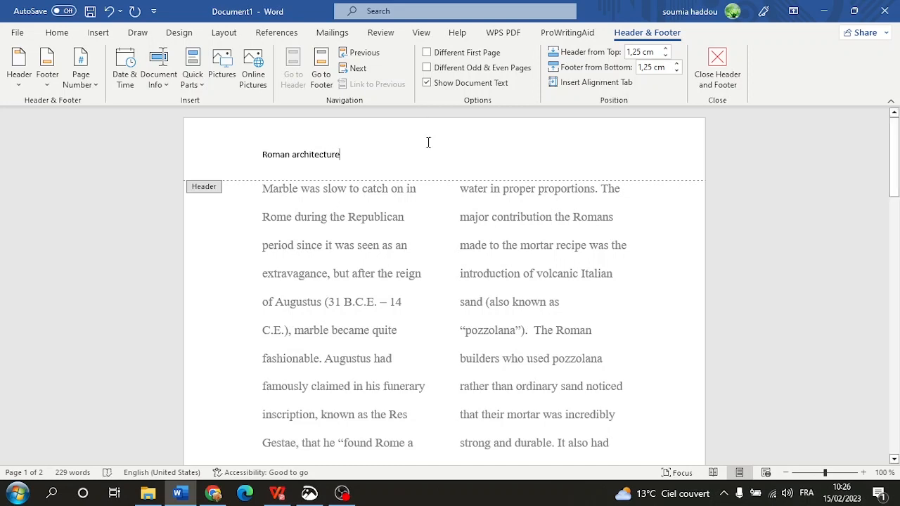
# Step: Format the header text as bold Times New Roman at size 14 and return to the body text
pyautogui.doubleClick(310, 154)
pyautogui.click(310, 154)
pyautogui.tripleClick(311, 154)
pyautogui.click(317, 127)
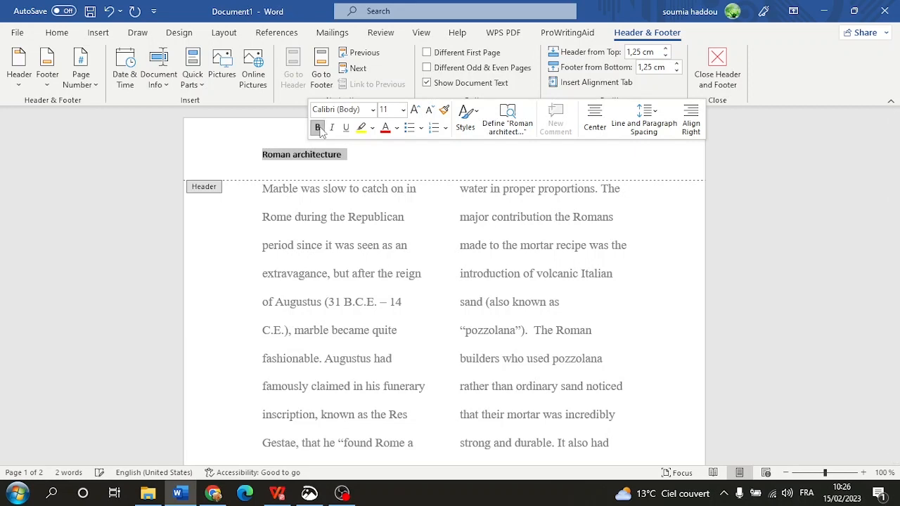
pyautogui.click(362, 111)
pyautogui.write('Times New Rom')
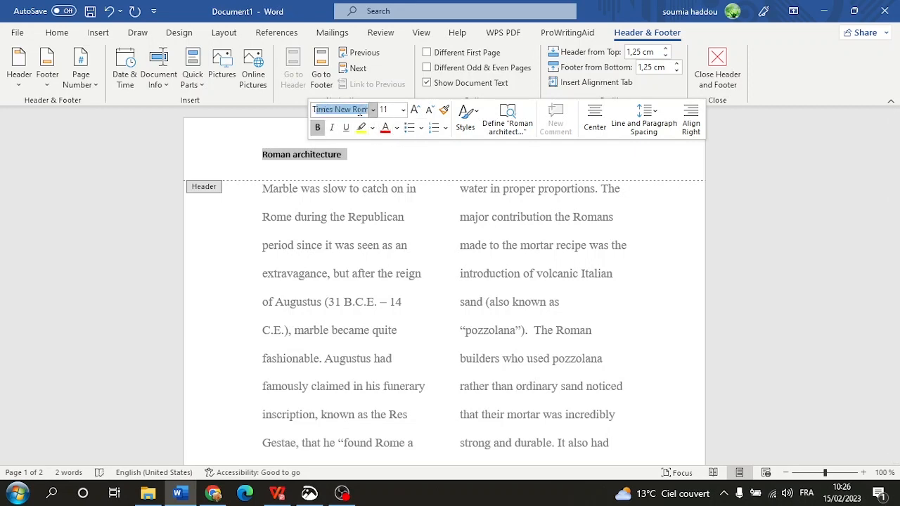
pyautogui.press('Return')
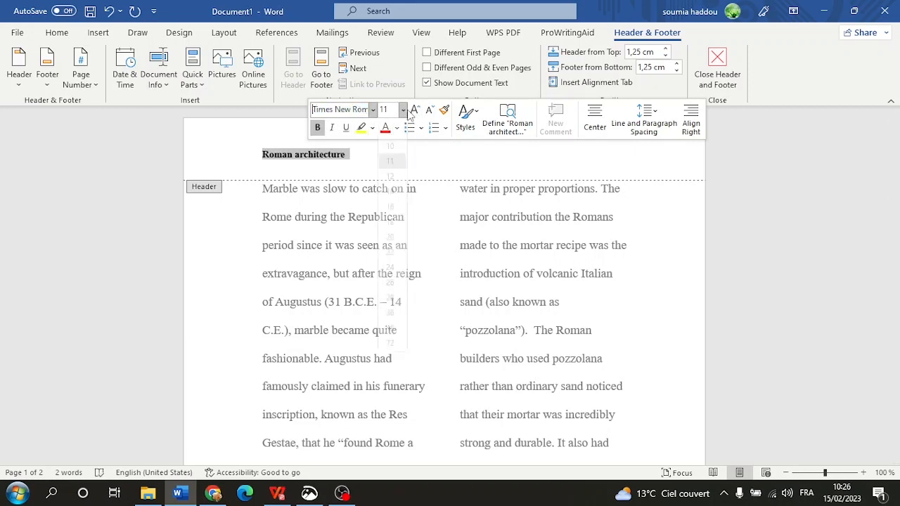
pyautogui.click(402, 110)
pyautogui.click(389, 204)
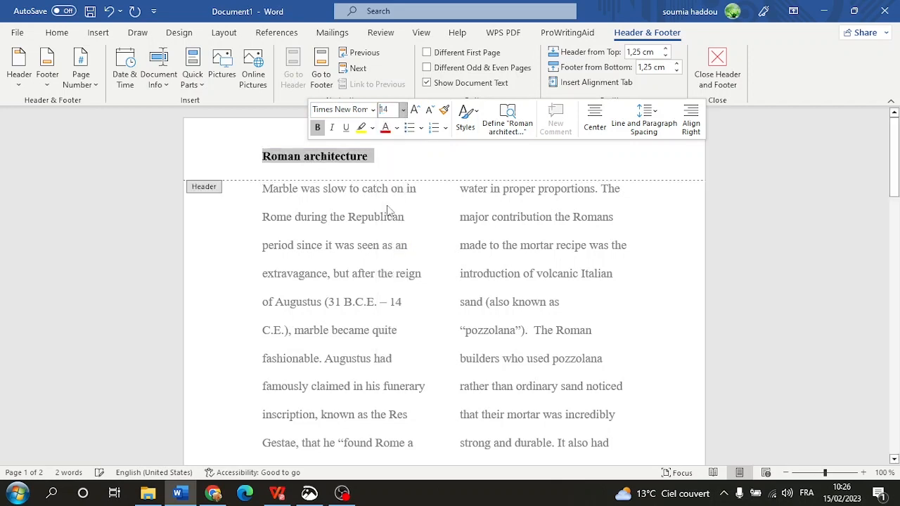
pyautogui.doubleClick(457, 341)
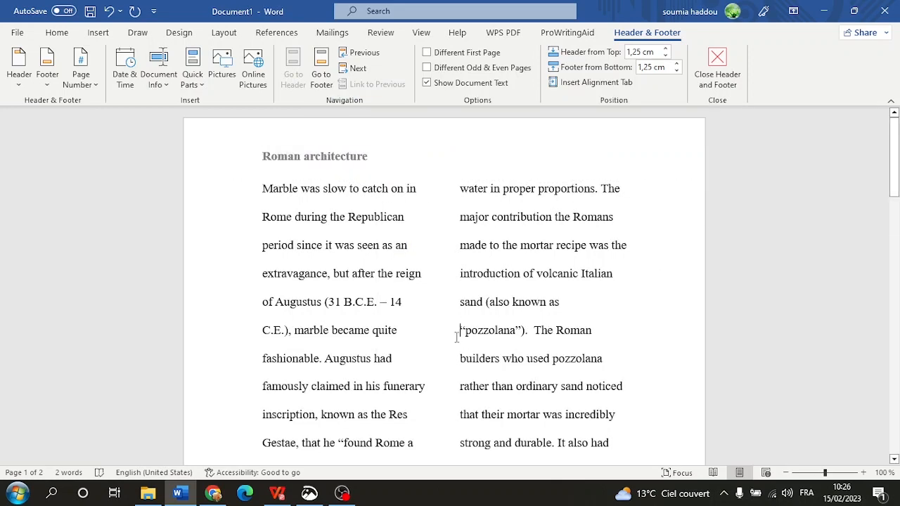
pyautogui.click(309, 302)
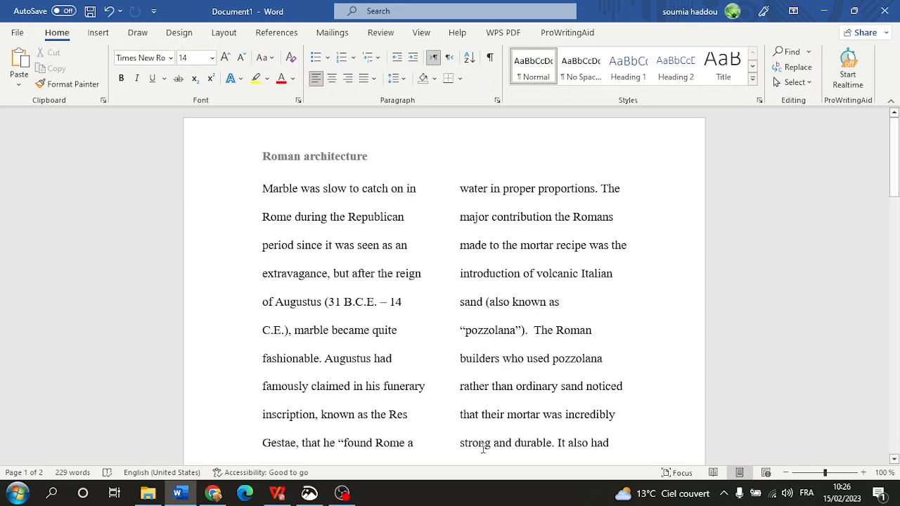
# Step: Try red on the header text, restore its automatic black color and return to the body text
pyautogui.scroll(-2, 431, 312)
pyautogui.scroll(2, 431, 312)
pyautogui.doubleClick(343, 156)
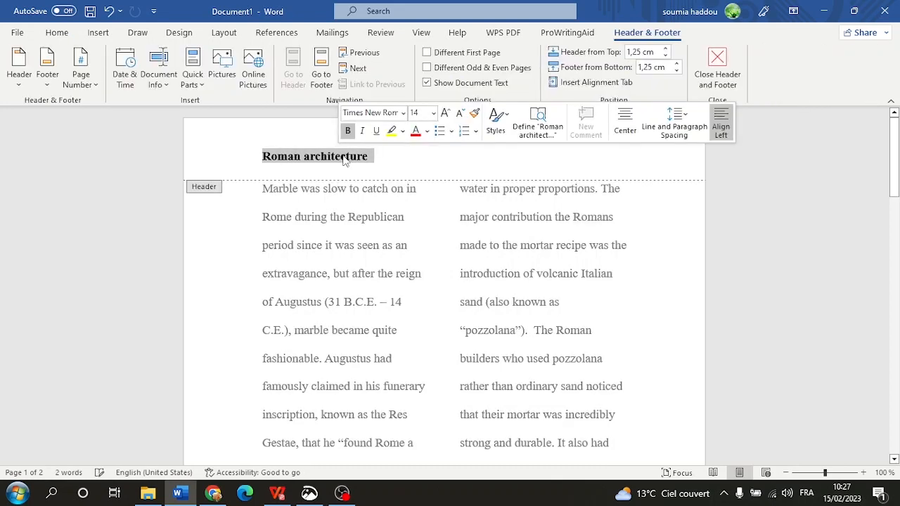
pyautogui.click(415, 131)
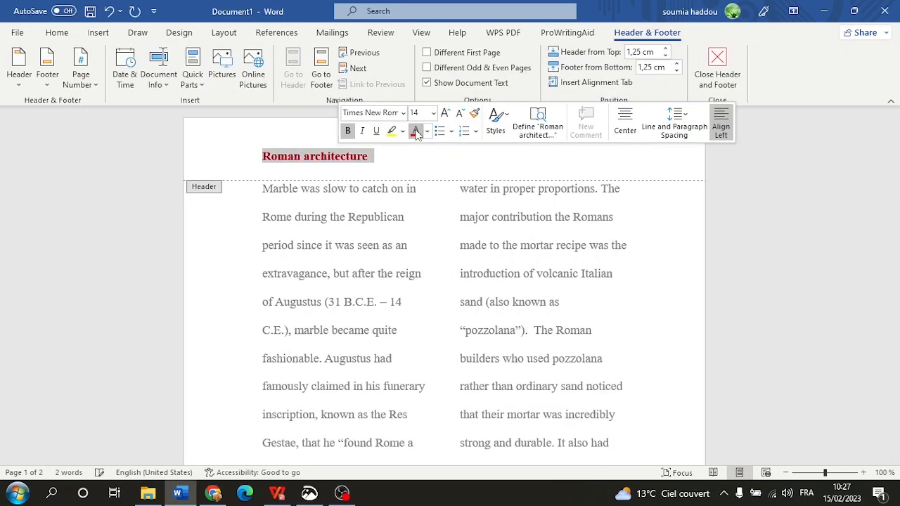
pyautogui.click(426, 131)
pyautogui.click(433, 147)
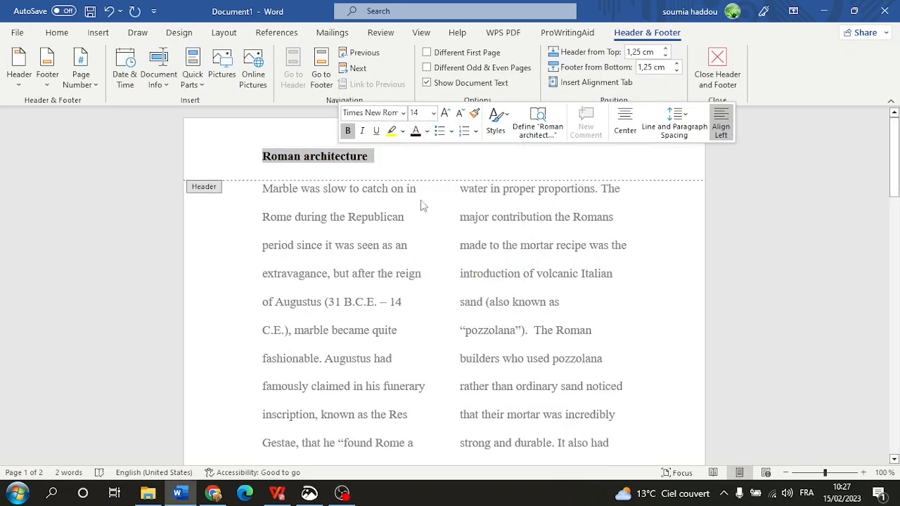
pyautogui.doubleClick(424, 274)
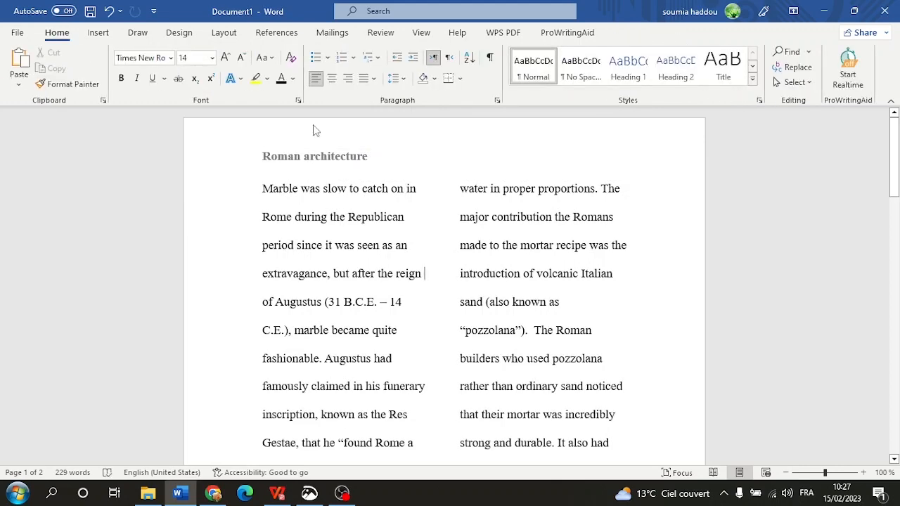
# Step: Check the header on the second page of the document
pyautogui.scroll(-10, 430, 242)
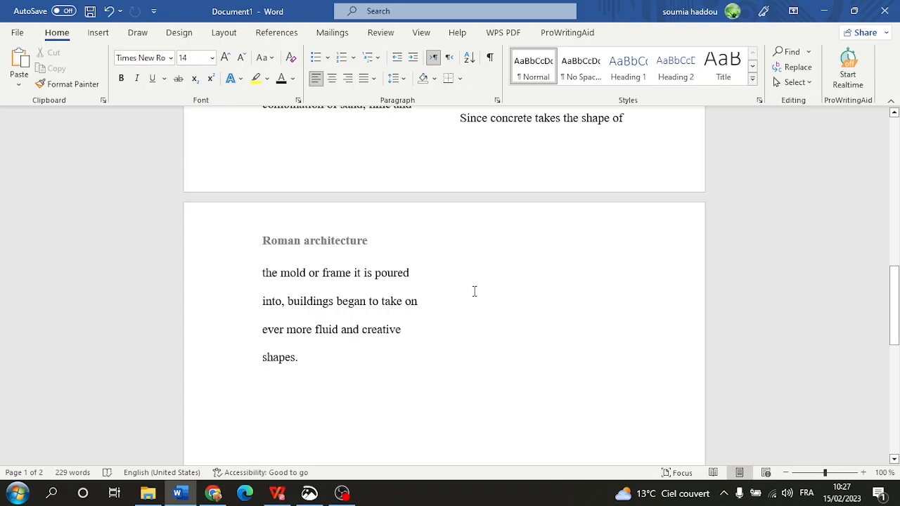
pyautogui.scroll(3, 477, 293)
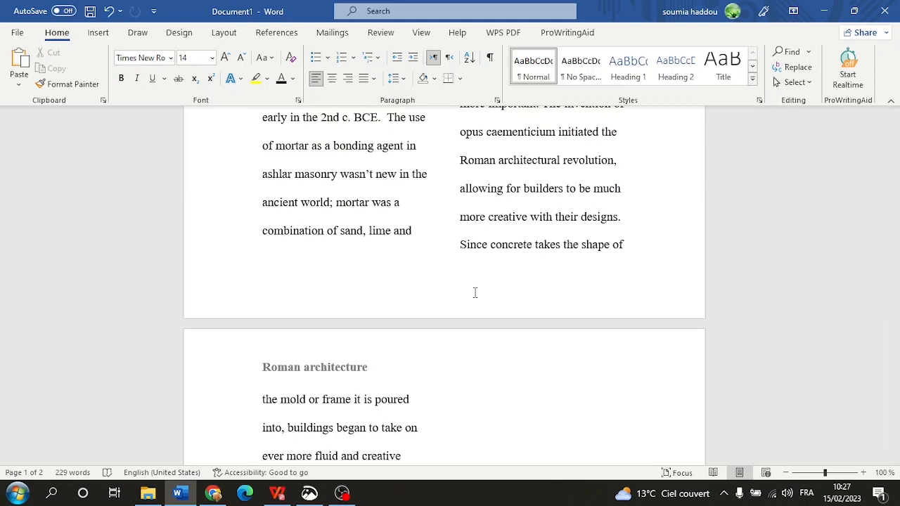
pyautogui.click(93, 35)
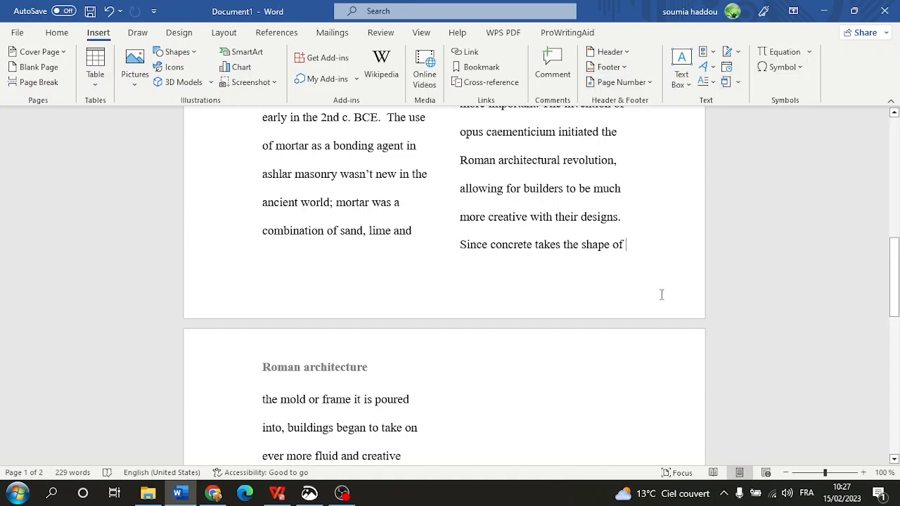
pyautogui.scroll(4, 660, 294)
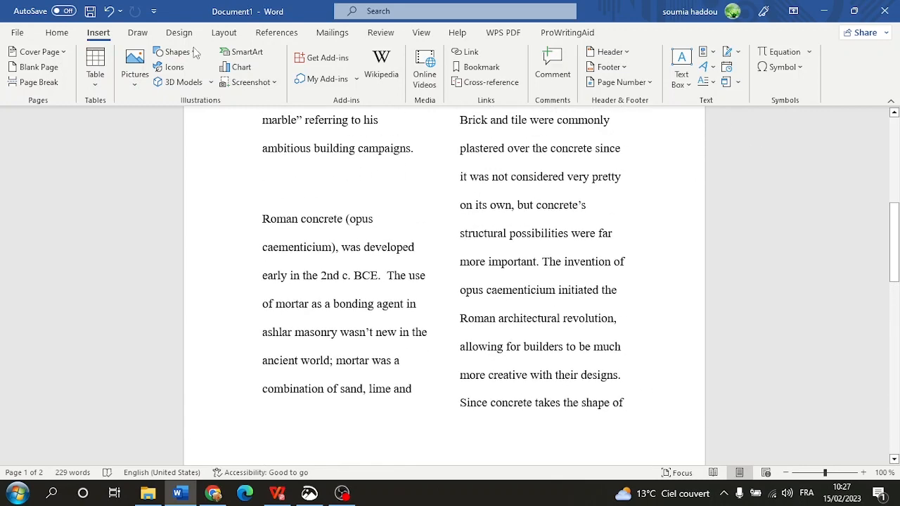
# Step: Save the document in the Downloads folder as a Word document named "my first doc"
pyautogui.click(18, 33)
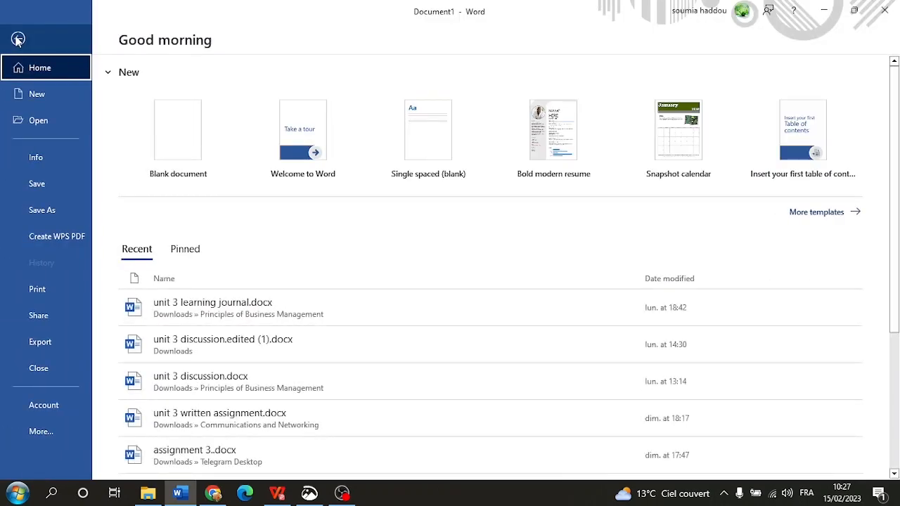
pyautogui.click(36, 184)
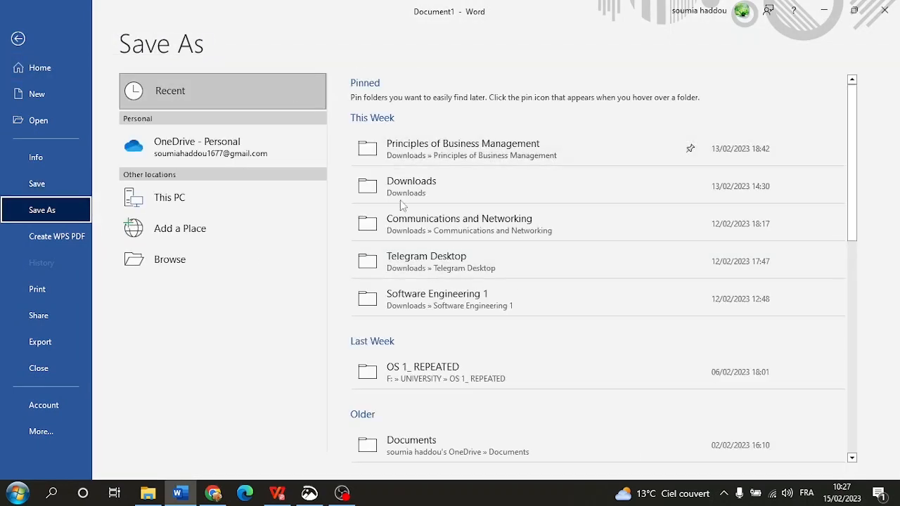
pyautogui.click(432, 180)
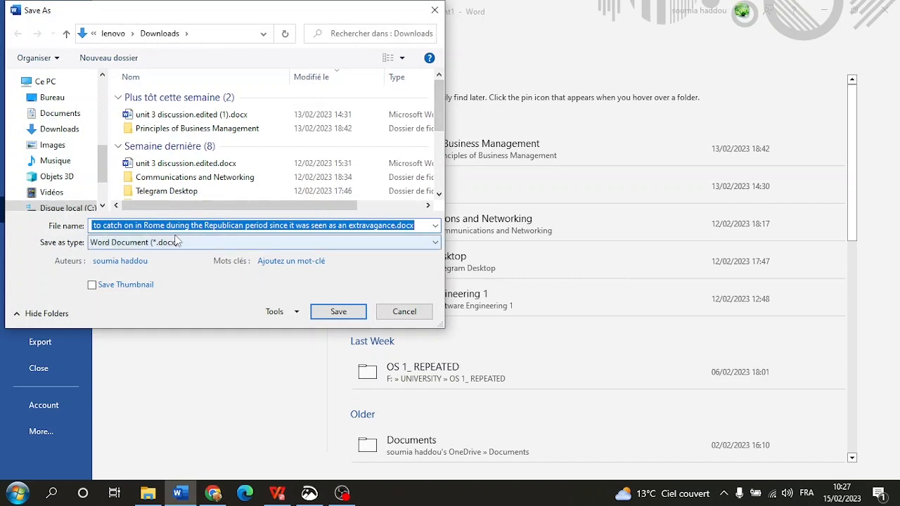
pyautogui.write('my first doc')
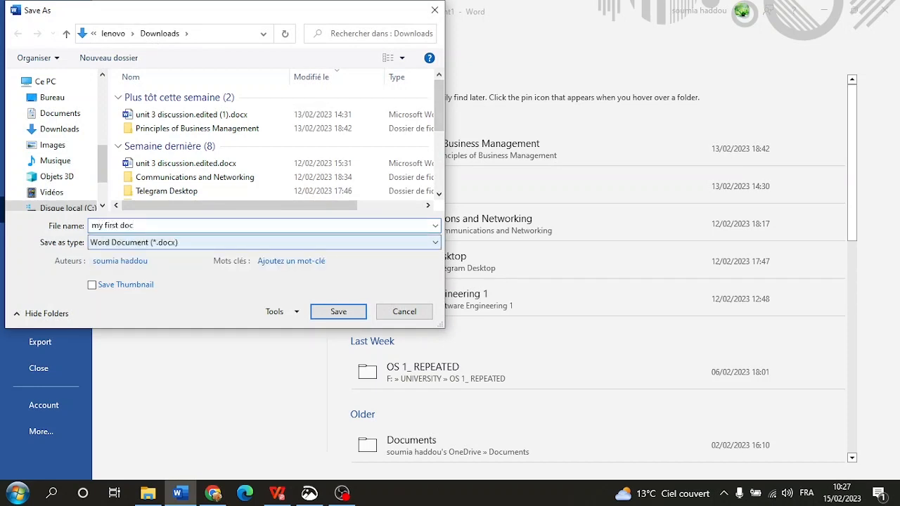
pyautogui.press('Return')
# Step: Save a PDF copy of the document in the Downloads folder and look through its pages in the PDF viewer
pyautogui.scroll(-3, 177, 236)
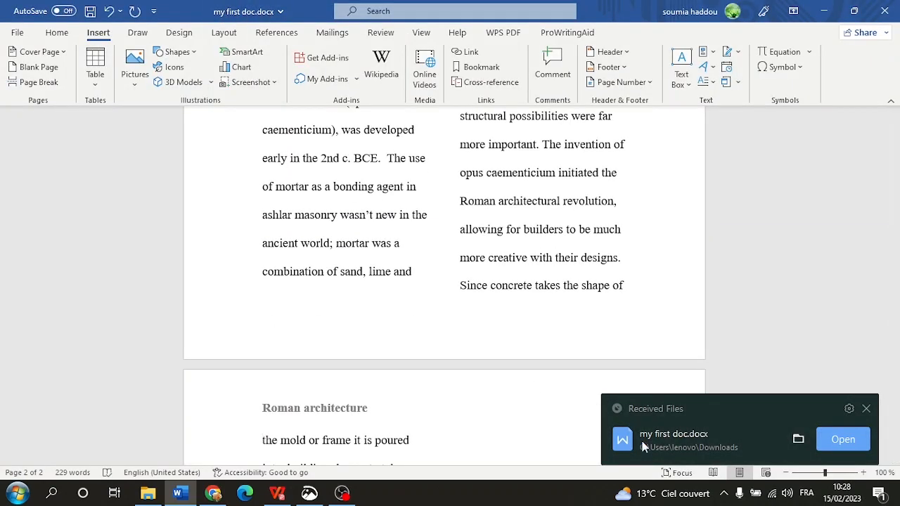
pyautogui.scroll(11, 178, 343)
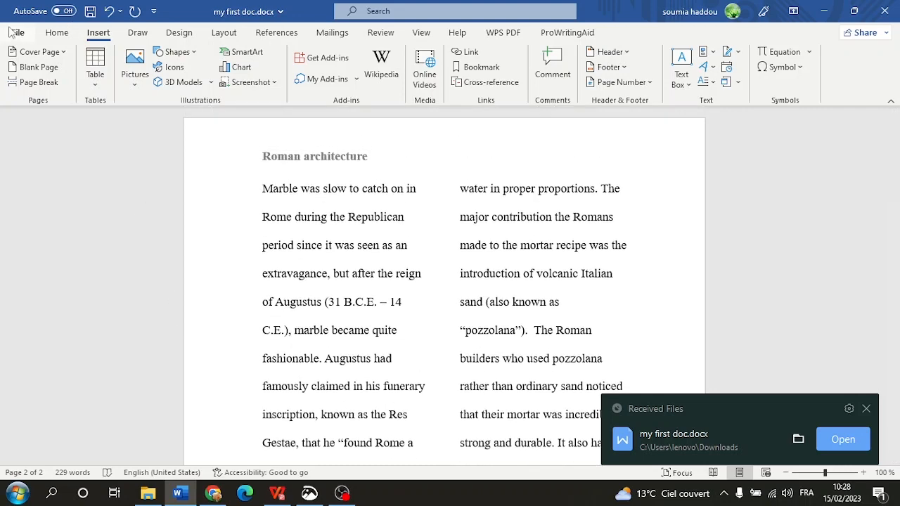
pyautogui.click(14, 33)
pyautogui.click(9, 211)
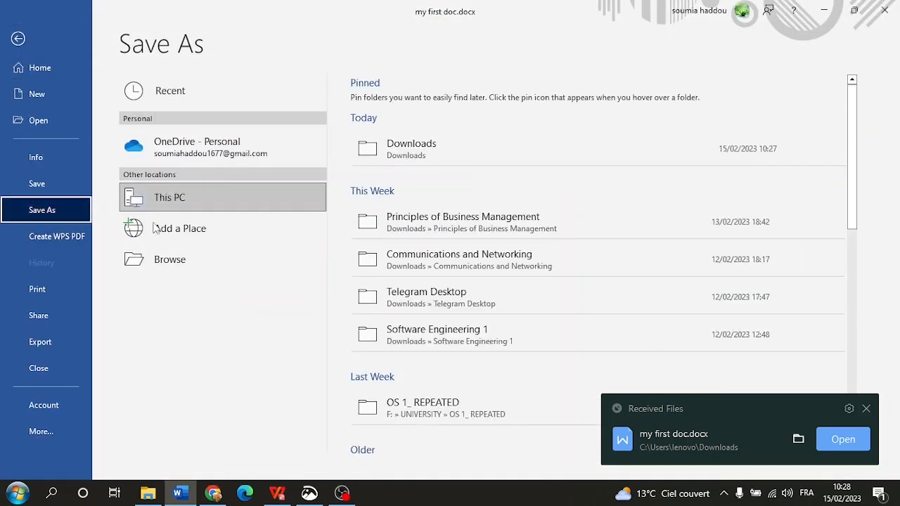
pyautogui.click(411, 148)
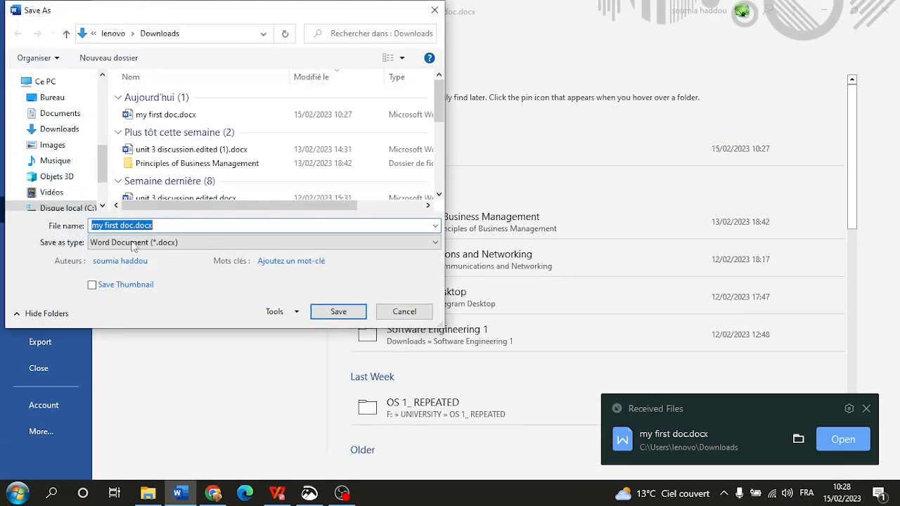
pyautogui.click(133, 242)
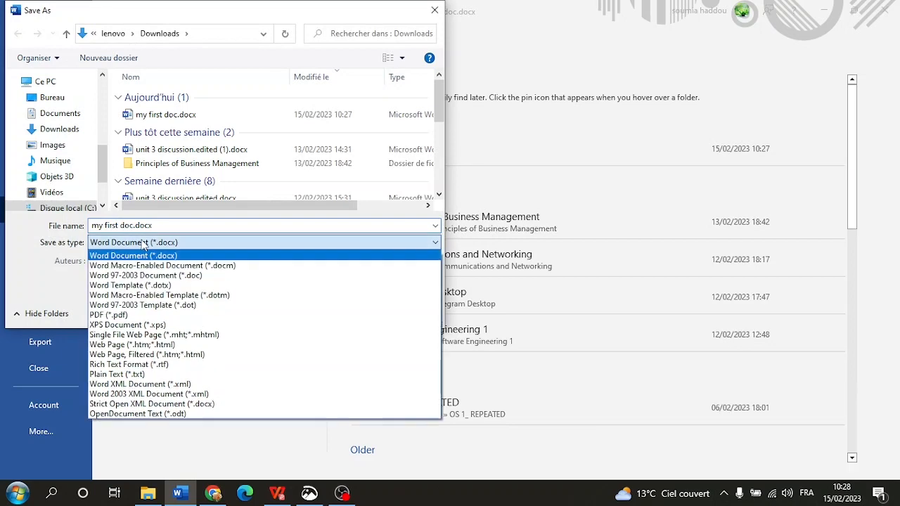
pyautogui.click(108, 315)
pyautogui.click(334, 343)
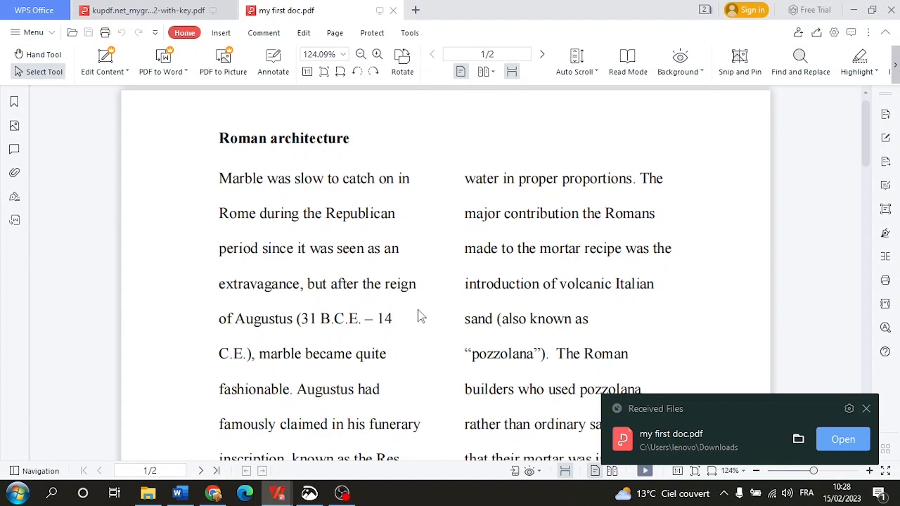
pyautogui.scroll(-15, 173, 158)
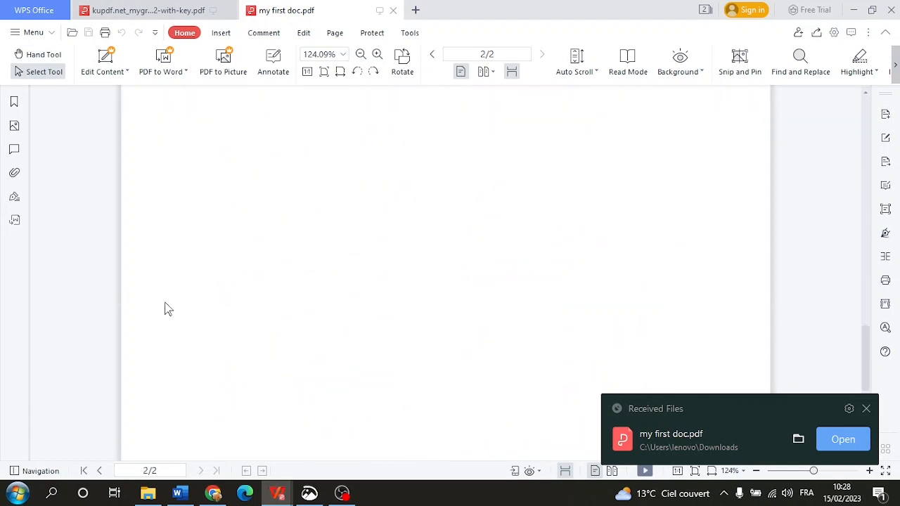
# Step: Switch back to Word and examine the print settings and page range choices without printing
pyautogui.click(180, 493)
pyautogui.click(15, 34)
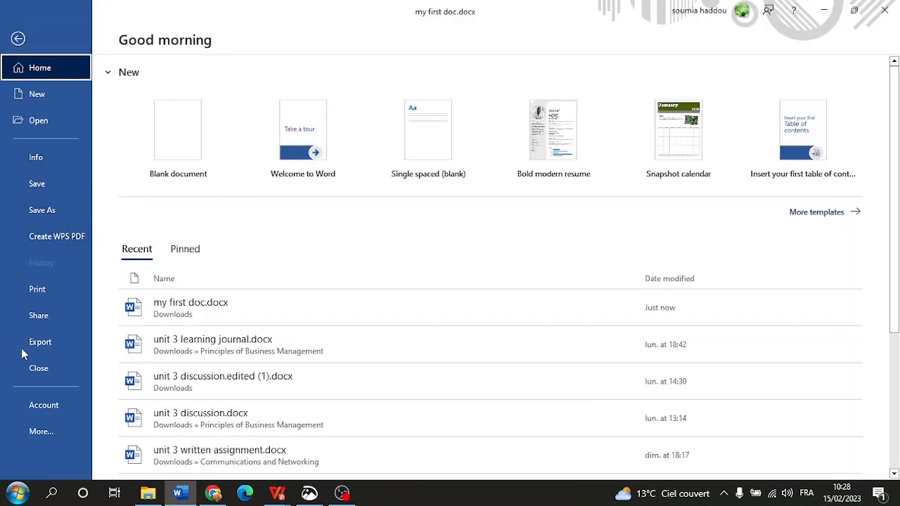
pyautogui.click(19, 291)
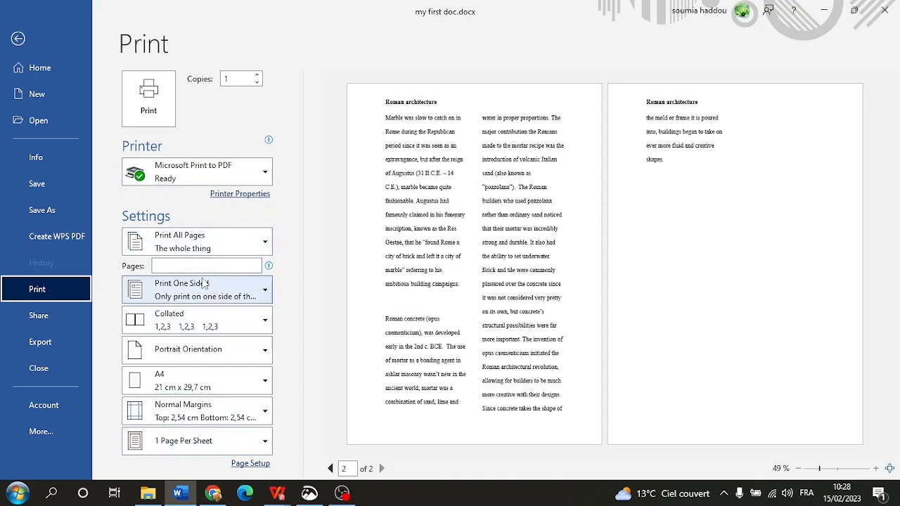
pyautogui.click(199, 236)
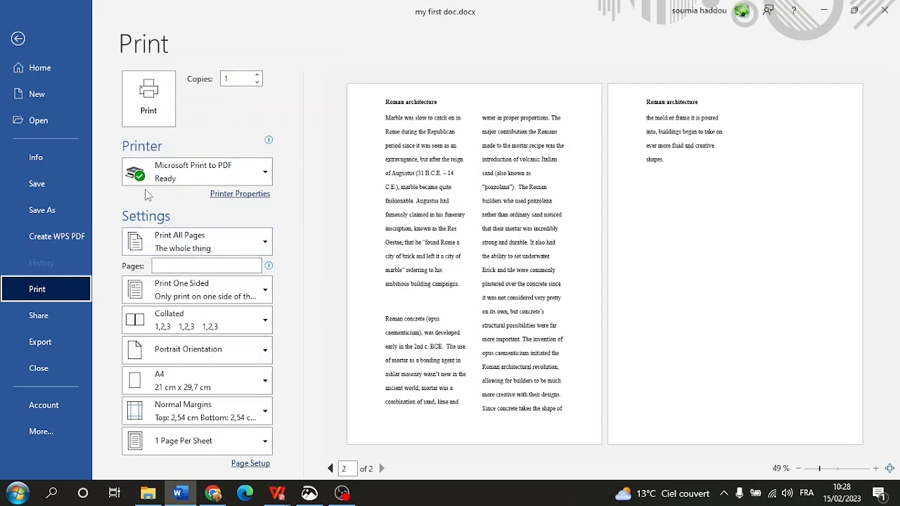
pyautogui.click(19, 39)
# Step: Look through the recent documents and browse for a file to open, cancelling without opening any
pyautogui.click(19, 37)
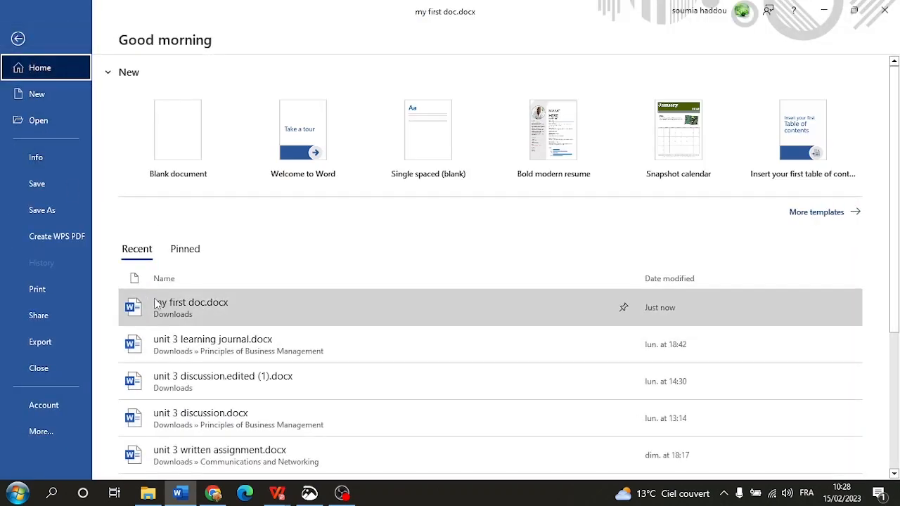
pyautogui.click(34, 122)
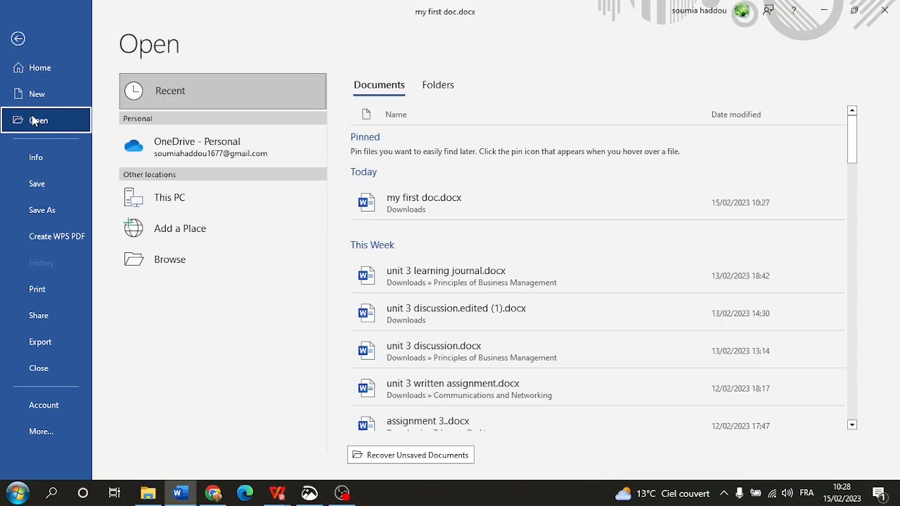
pyautogui.scroll(-10, 452, 217)
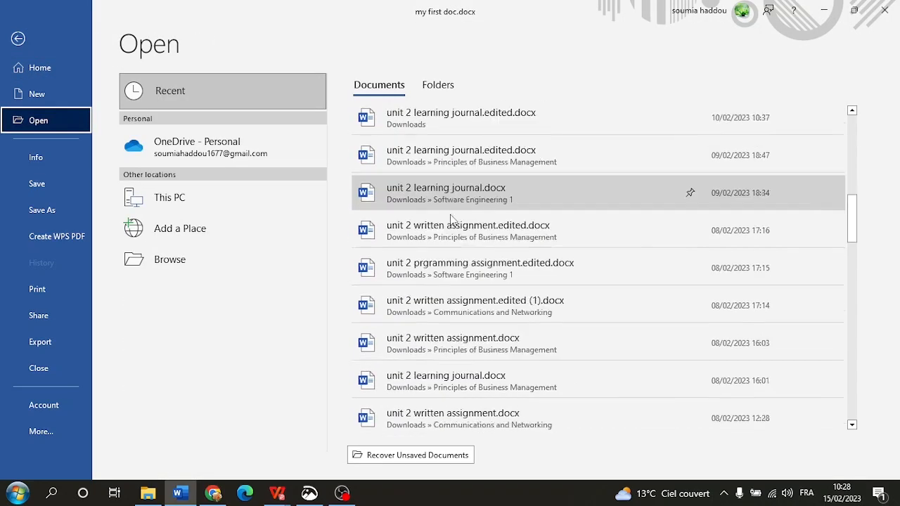
pyautogui.scroll(-8, 451, 220)
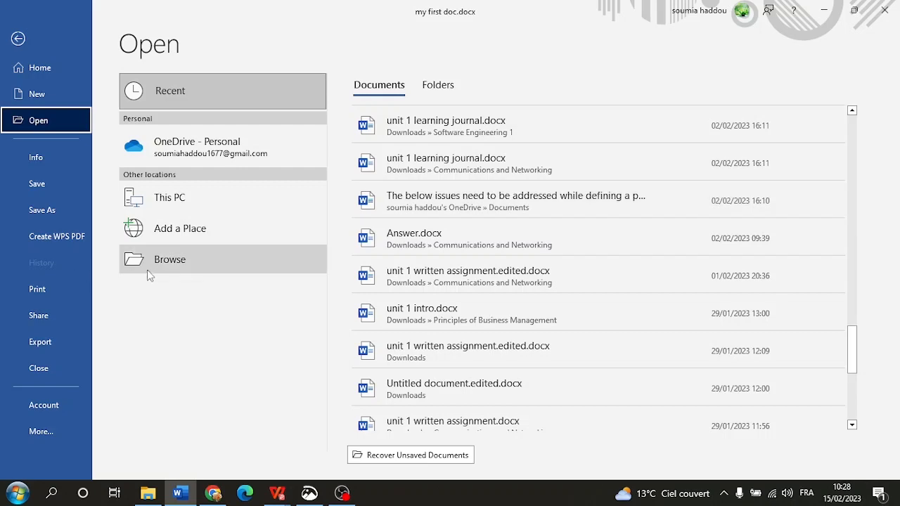
pyautogui.click(168, 263)
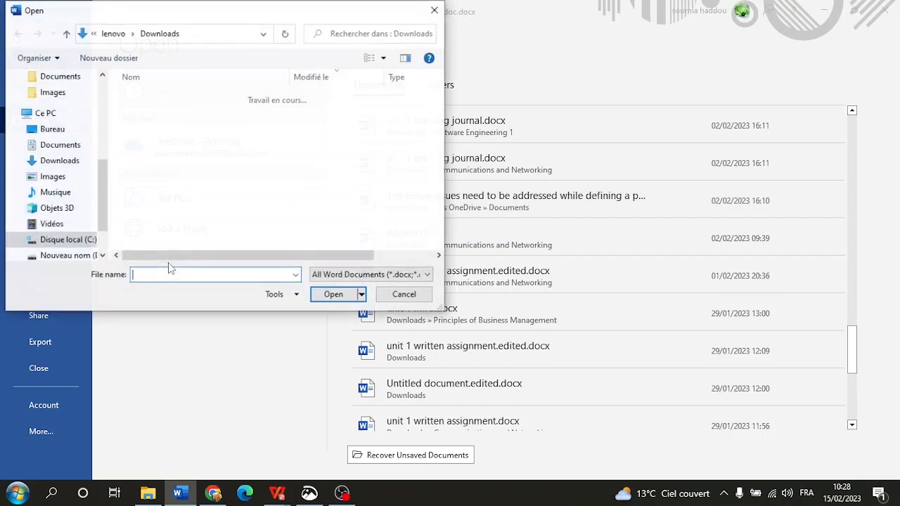
pyautogui.click(404, 294)
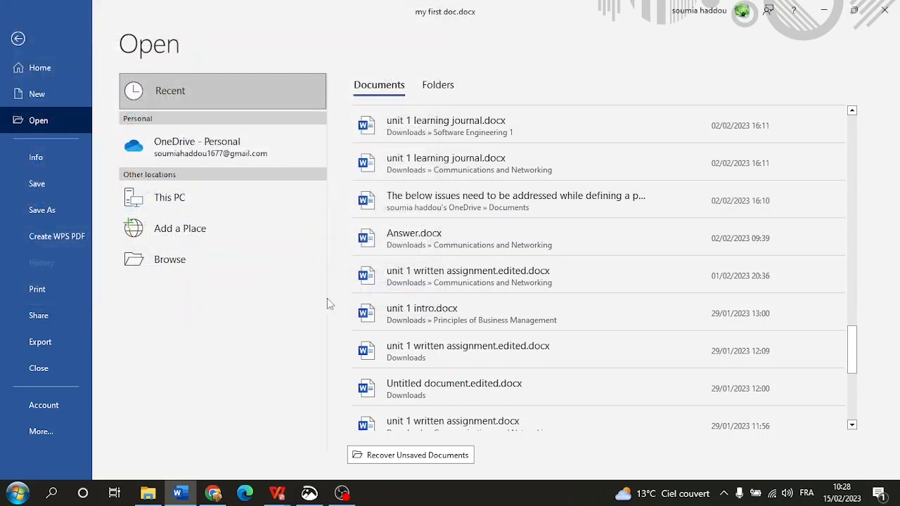
pyautogui.click(20, 43)
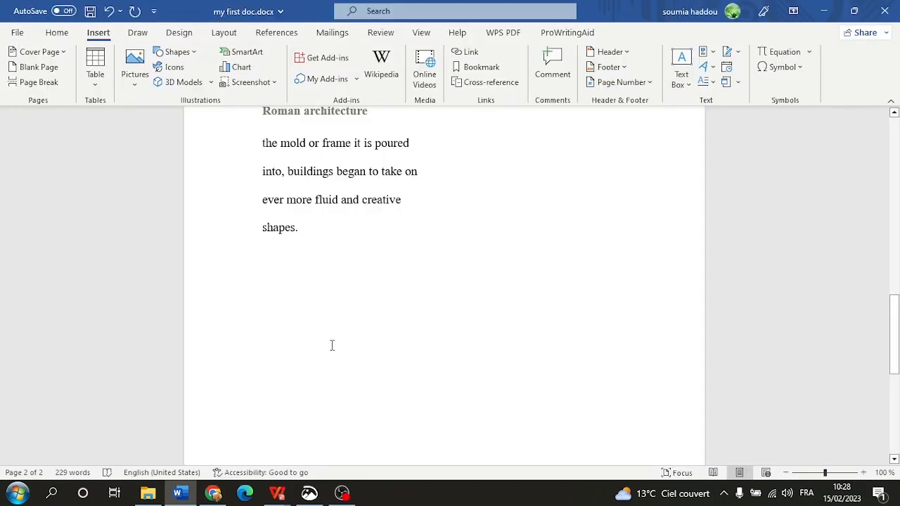
pyautogui.scroll(5, 329, 346)
pyautogui.scroll(5, 326, 350)
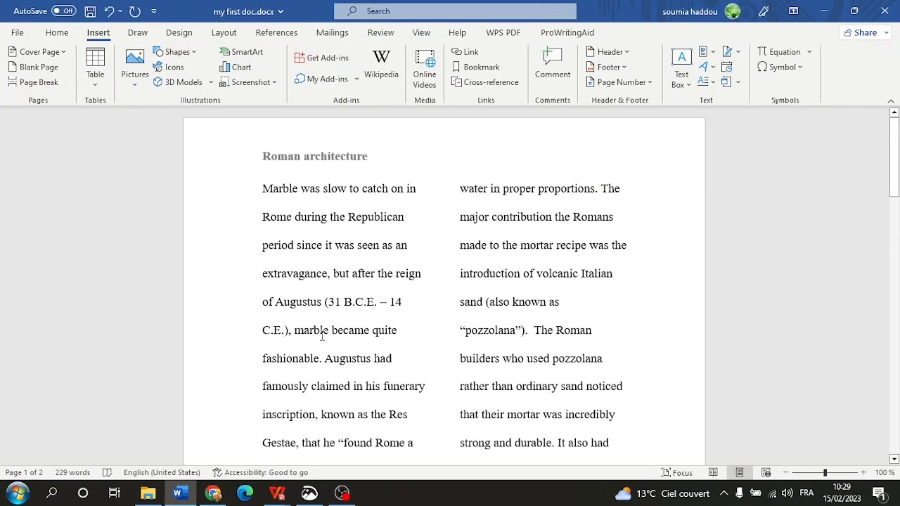
pyautogui.click(234, 34)
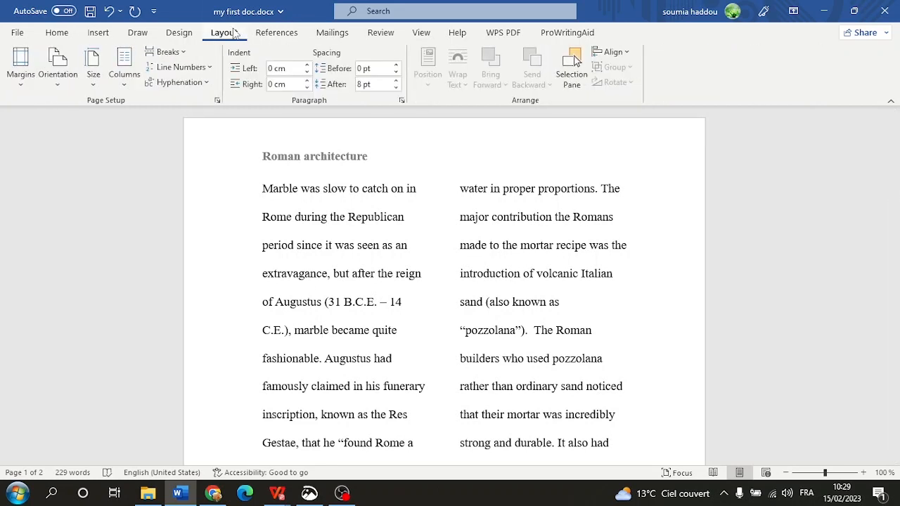